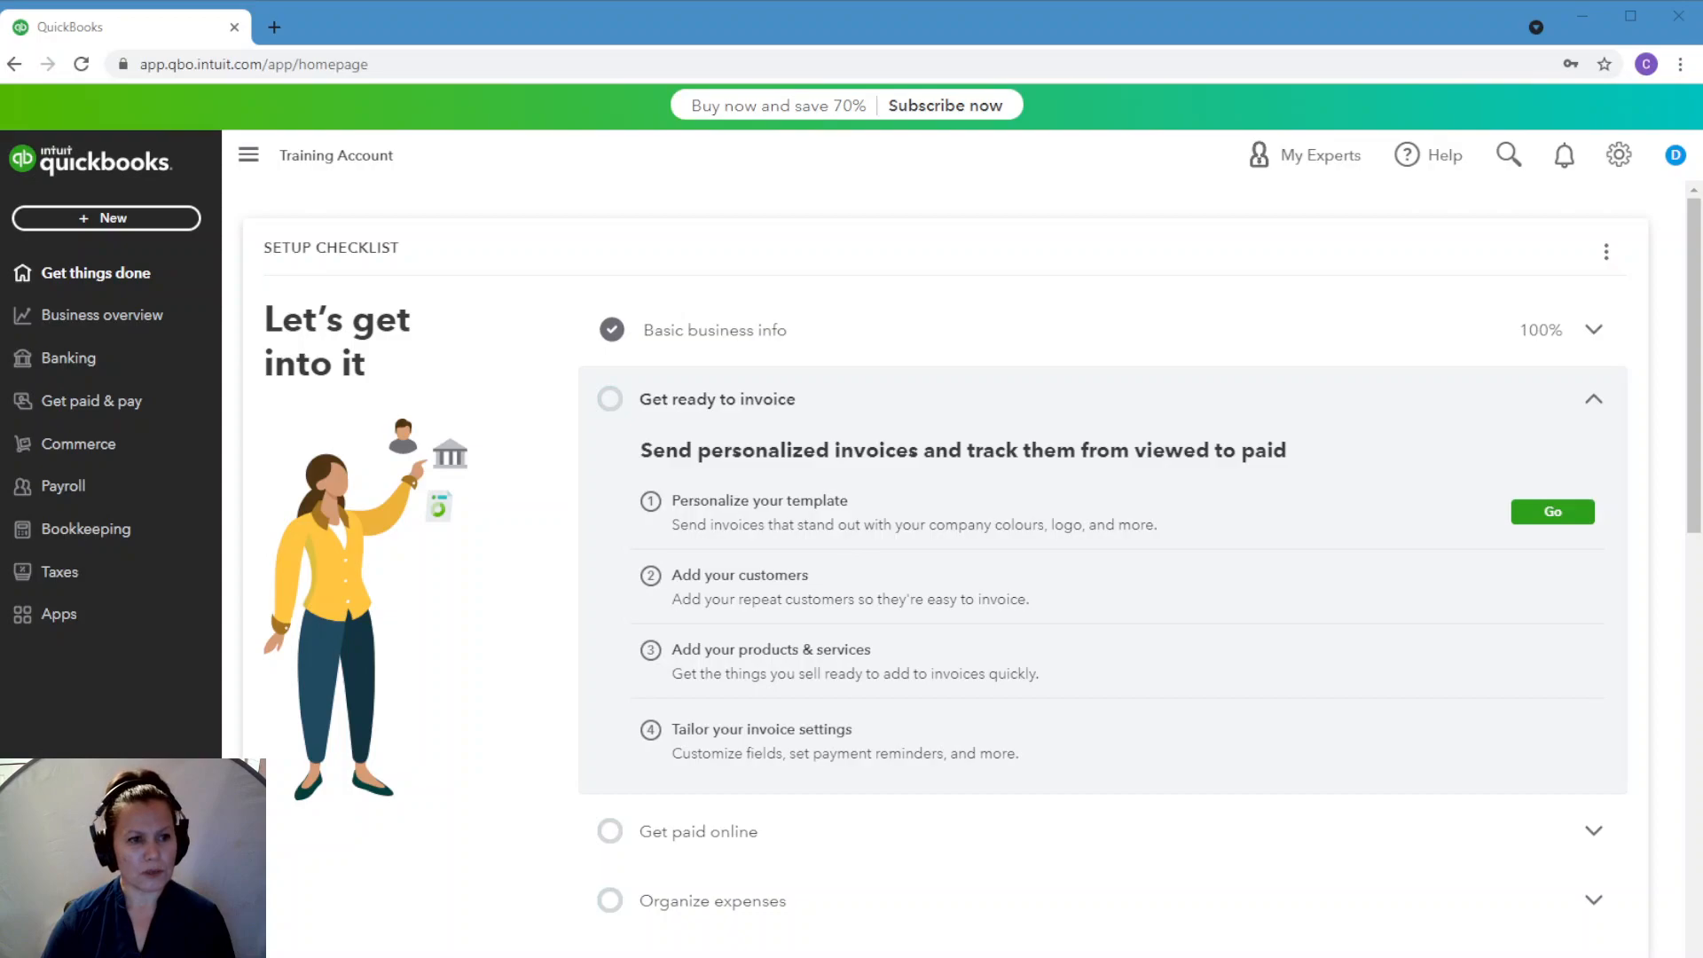
- Open the Sales section of the company's account settings
click(125, 720)
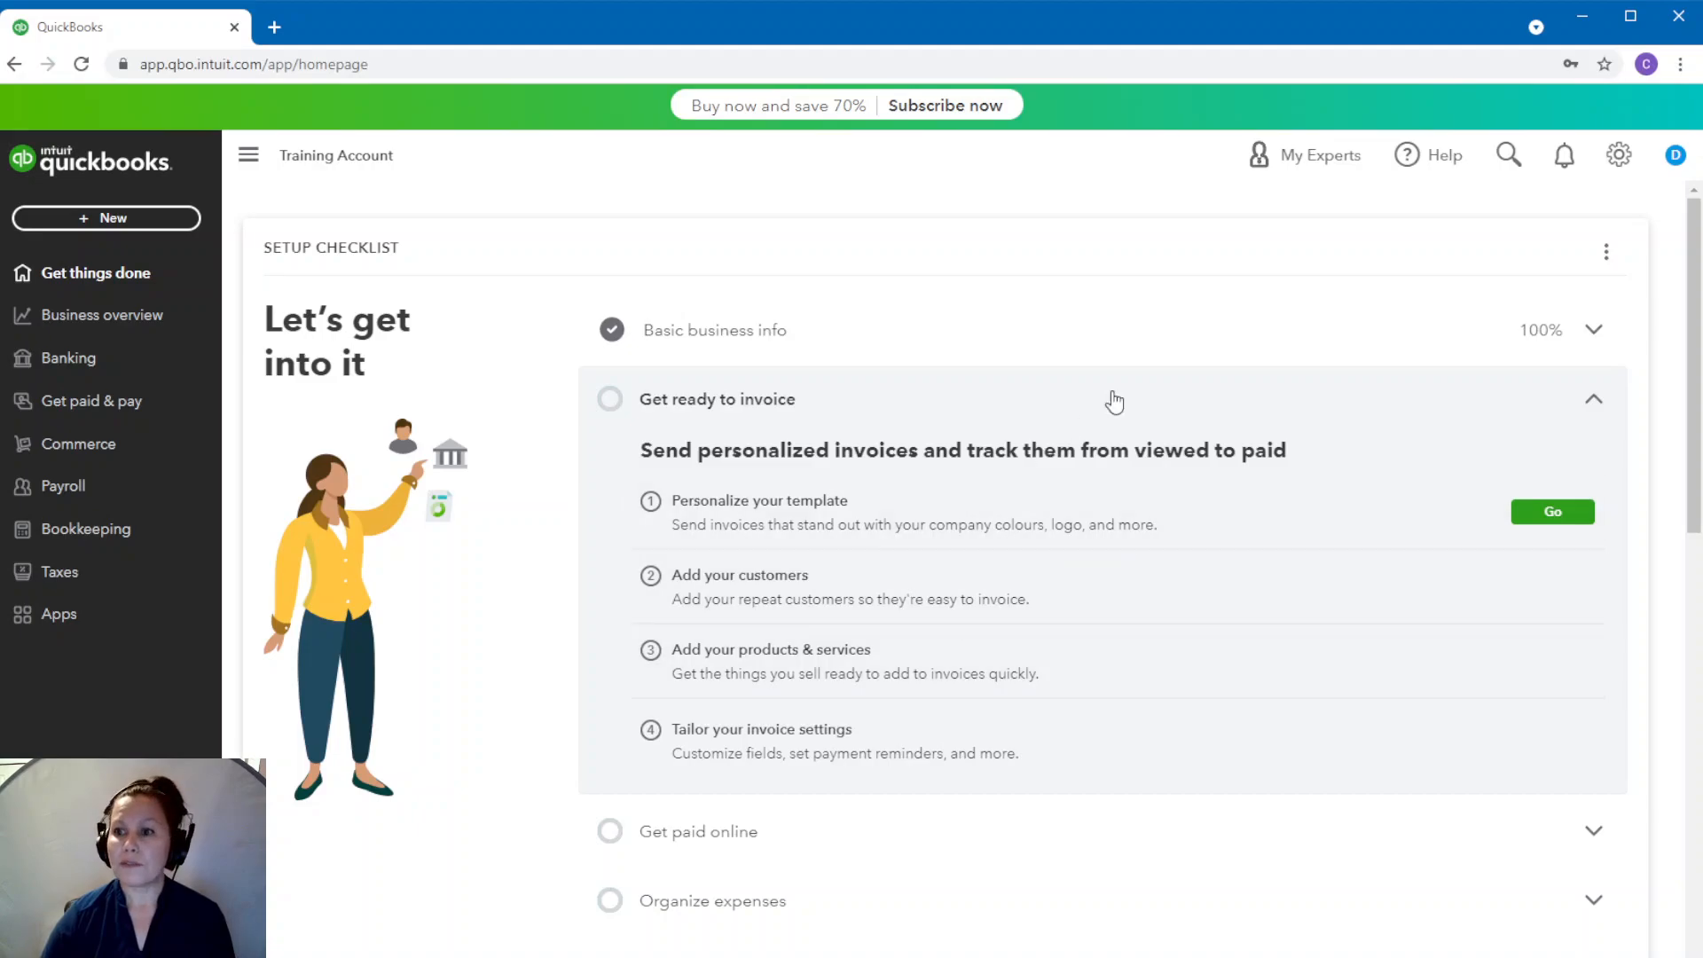
click(1621, 155)
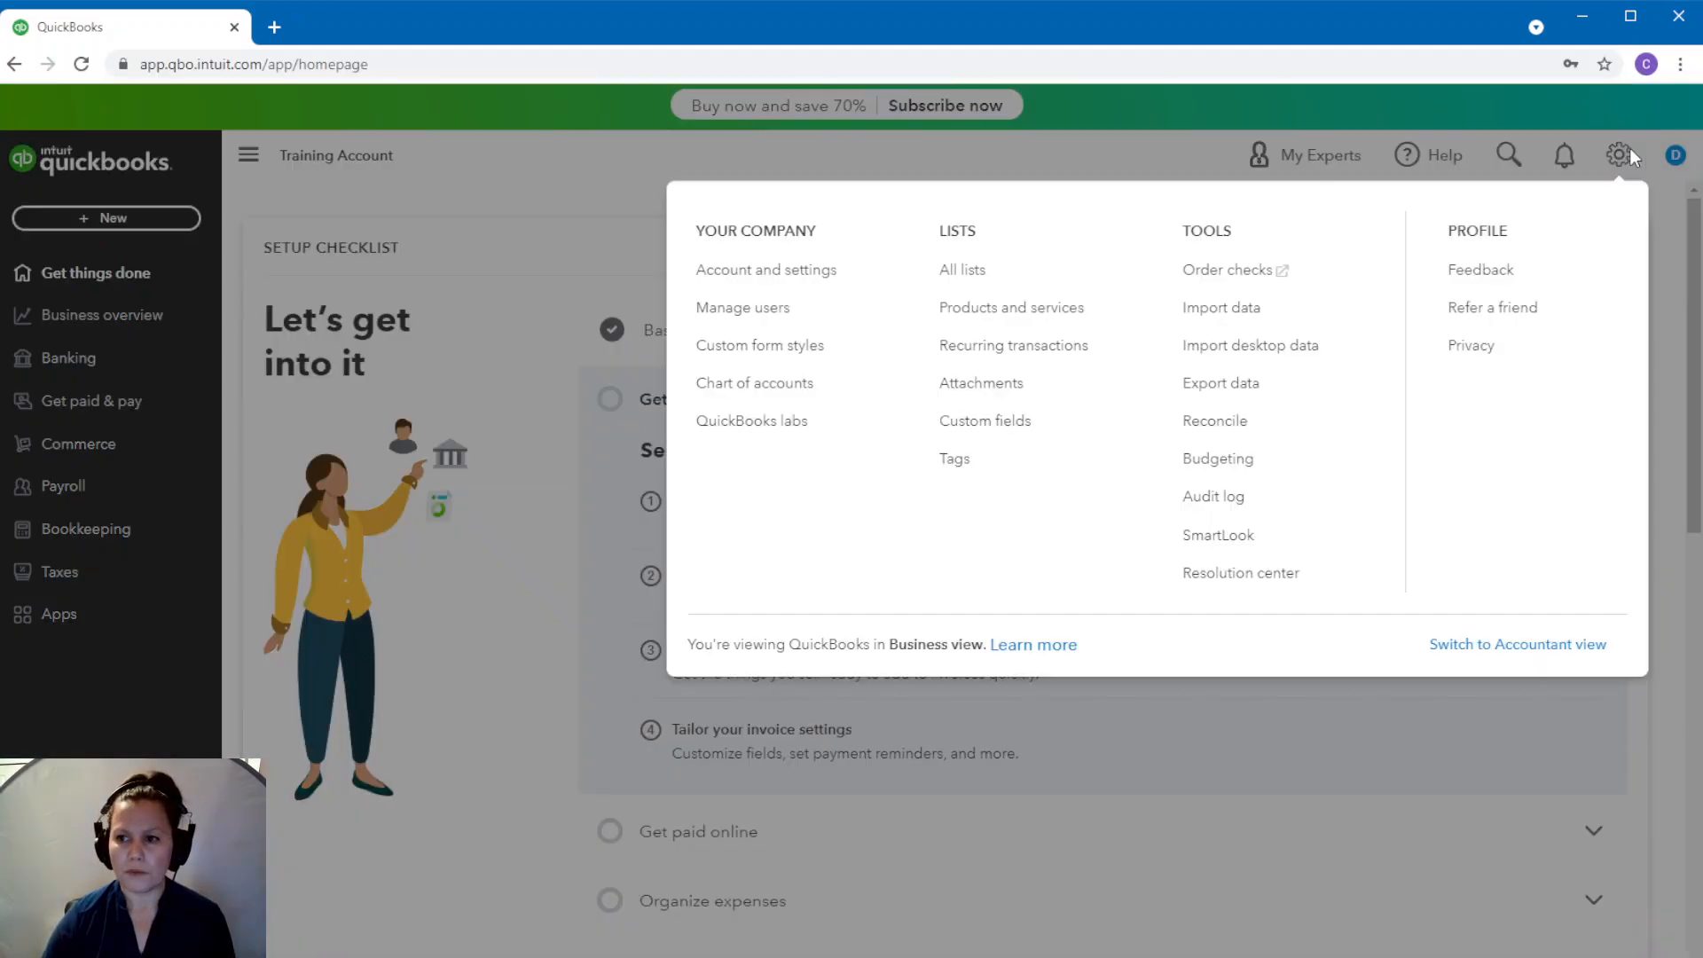
click(764, 282)
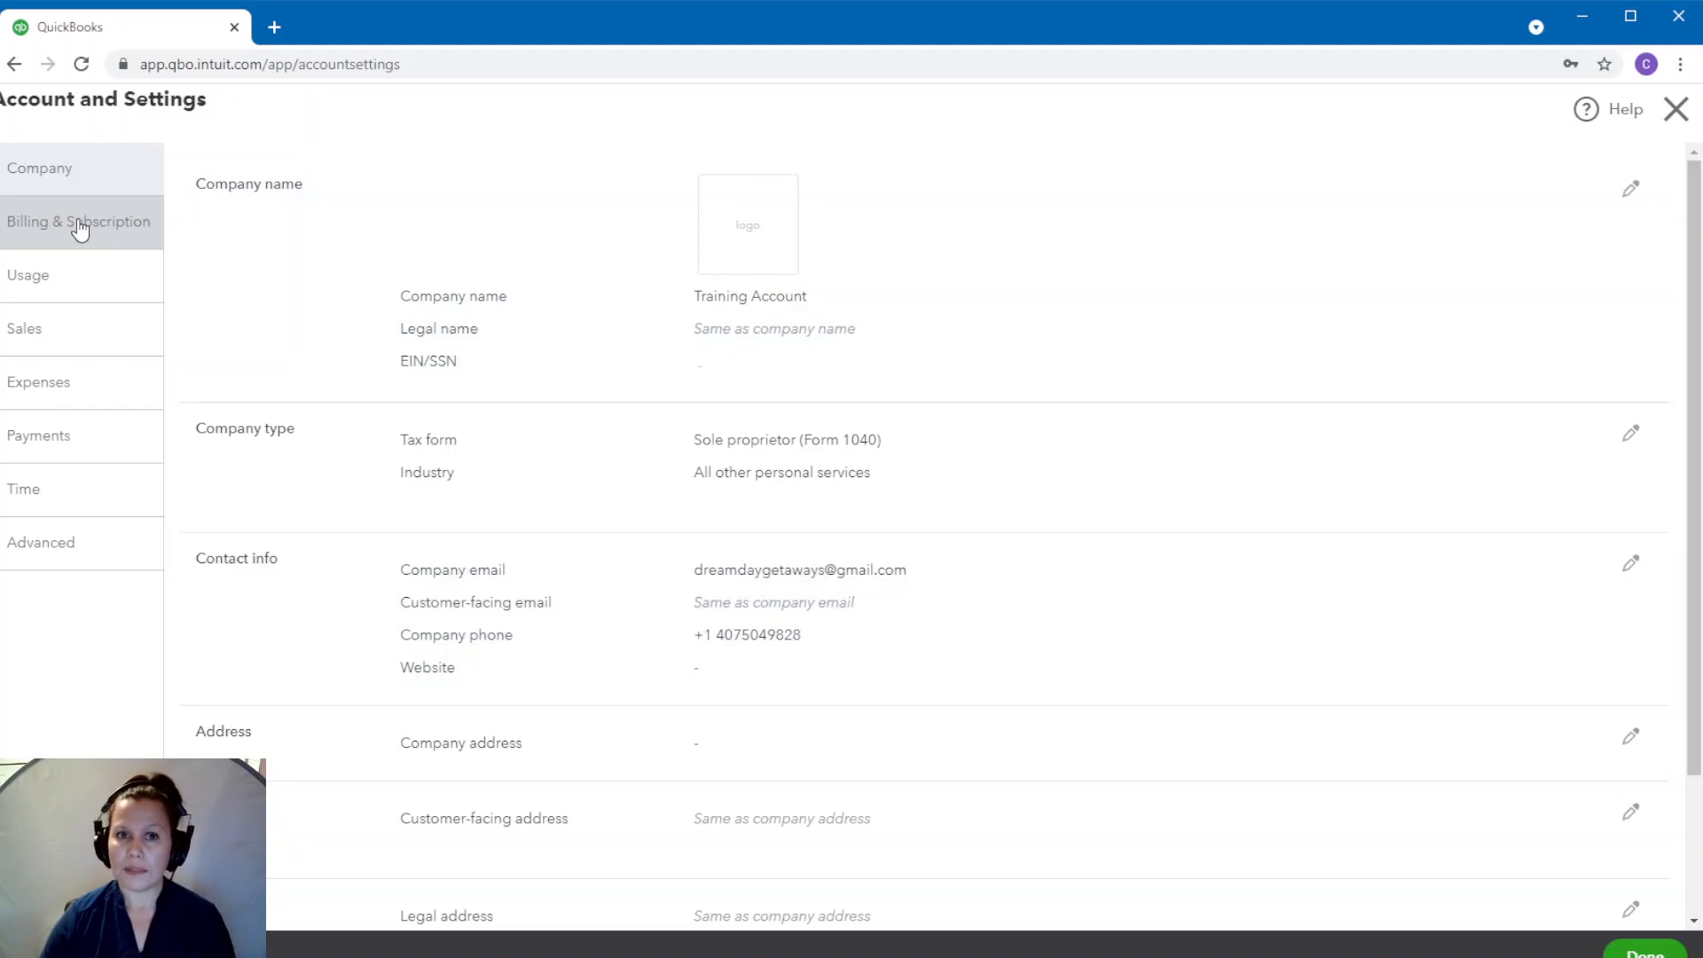
click(45, 332)
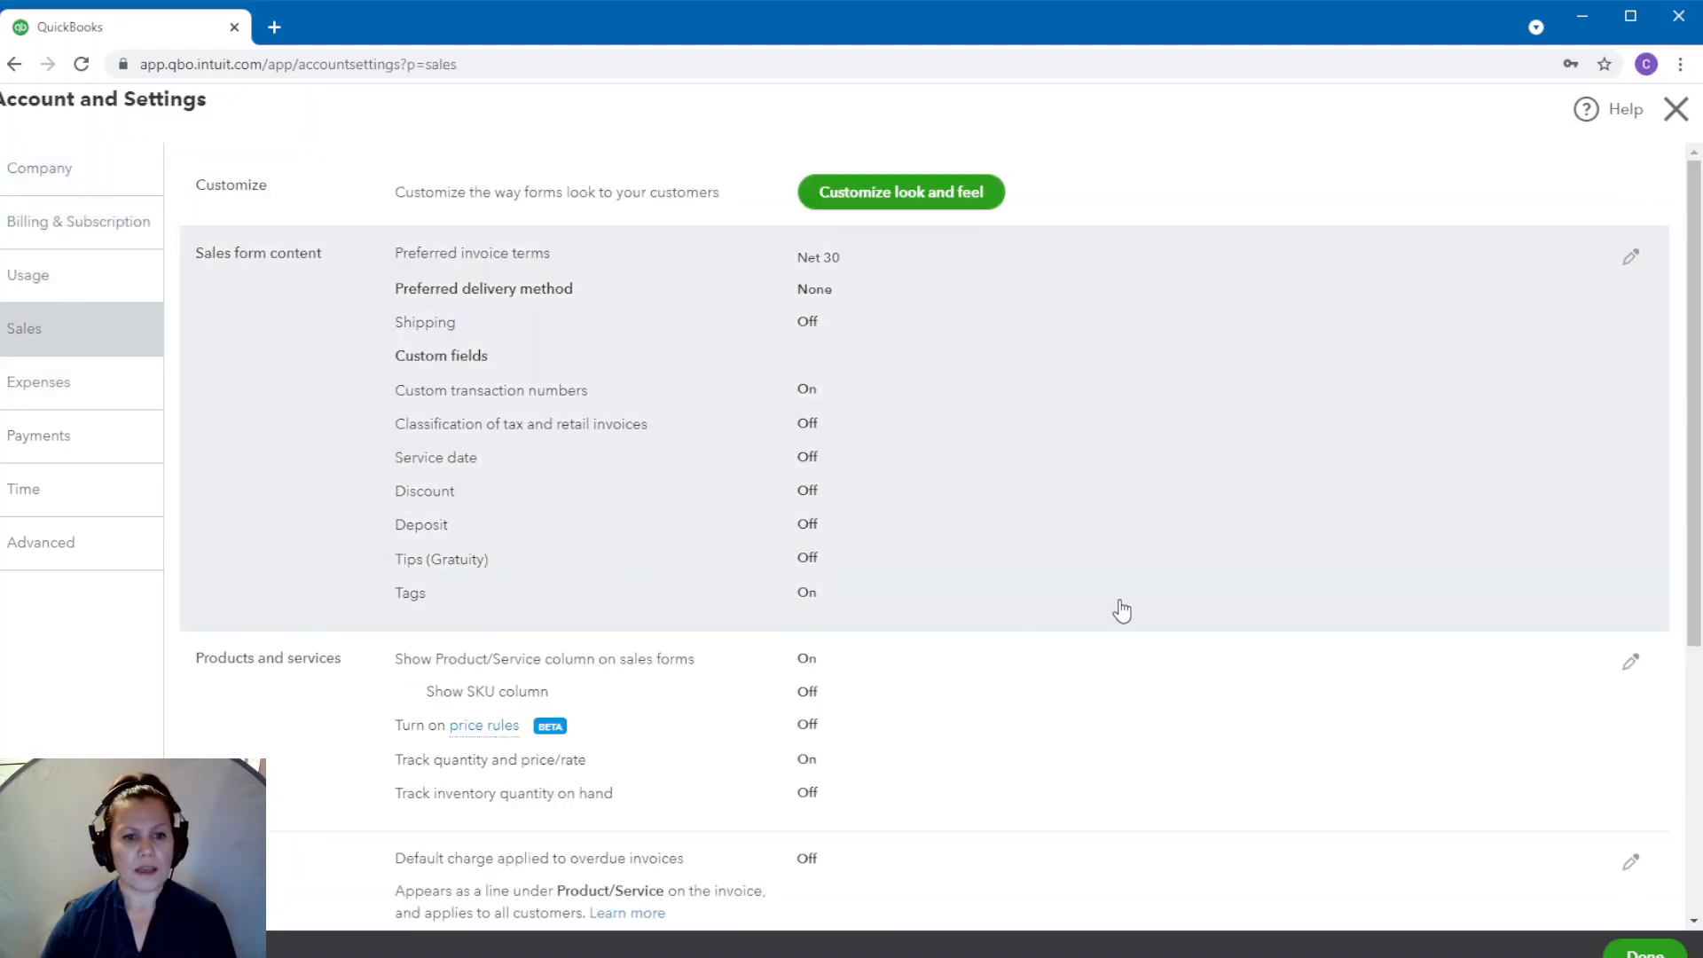
- Turn on Progress Invoicing for partial invoices from a single estimate, accept the invoice template update, save, and close the settings
scroll(1122, 607, down, 3)
scroll(1122, 607, down, 1)
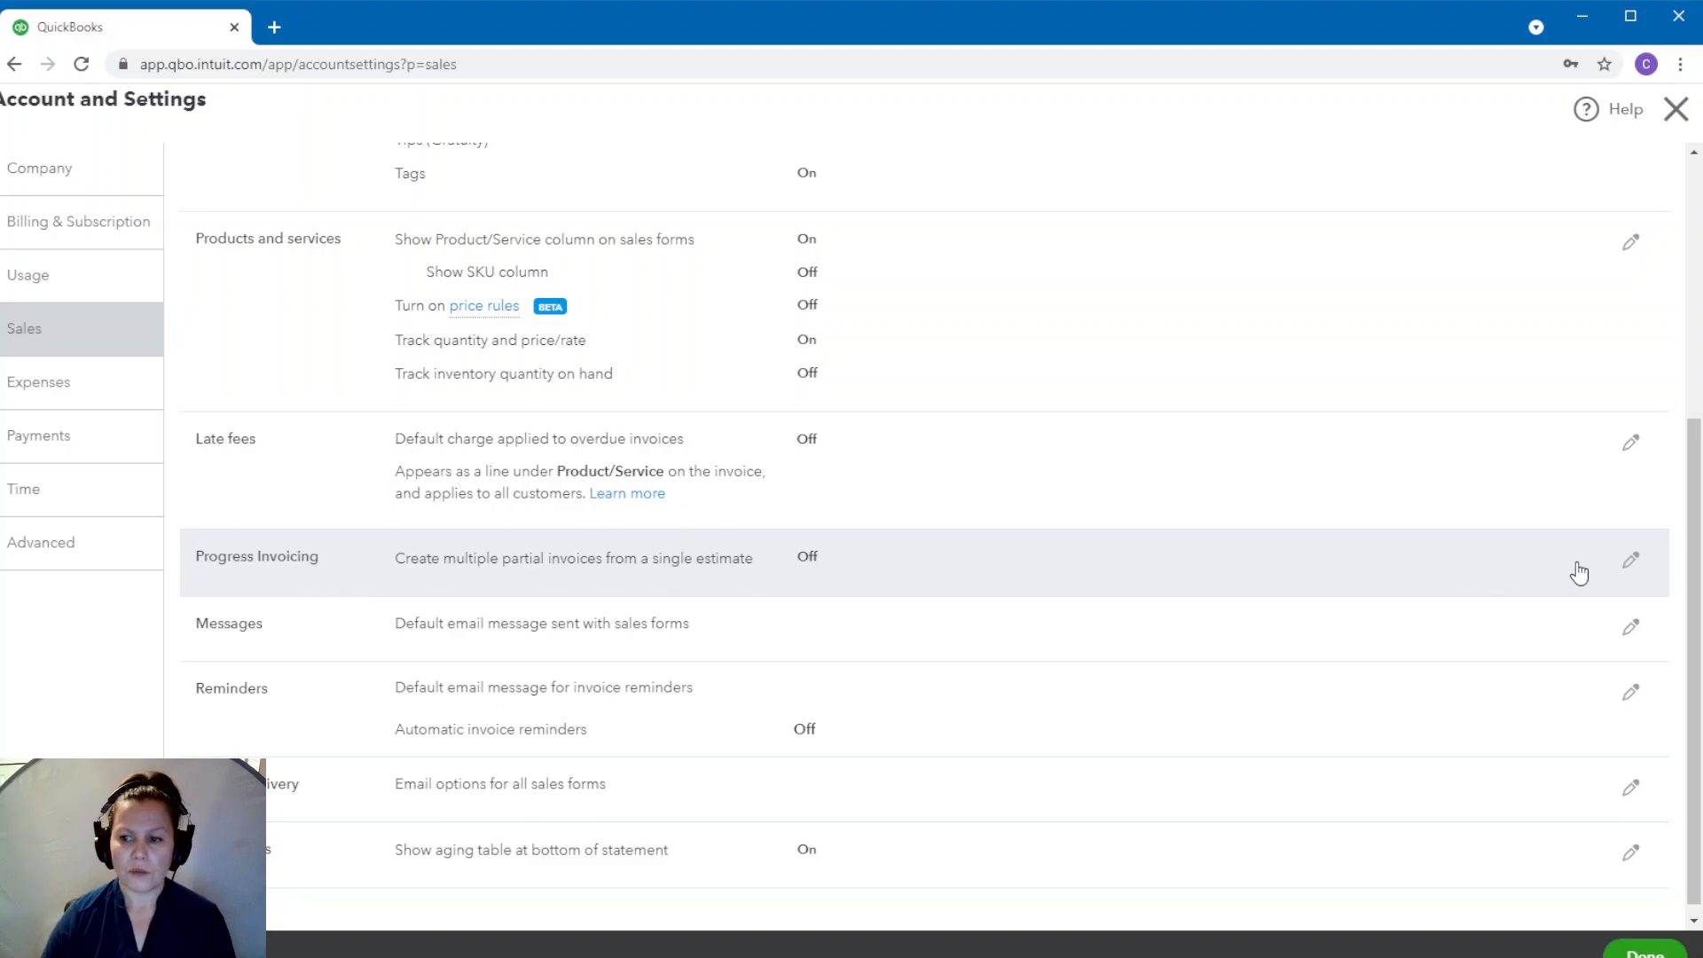
click(1630, 559)
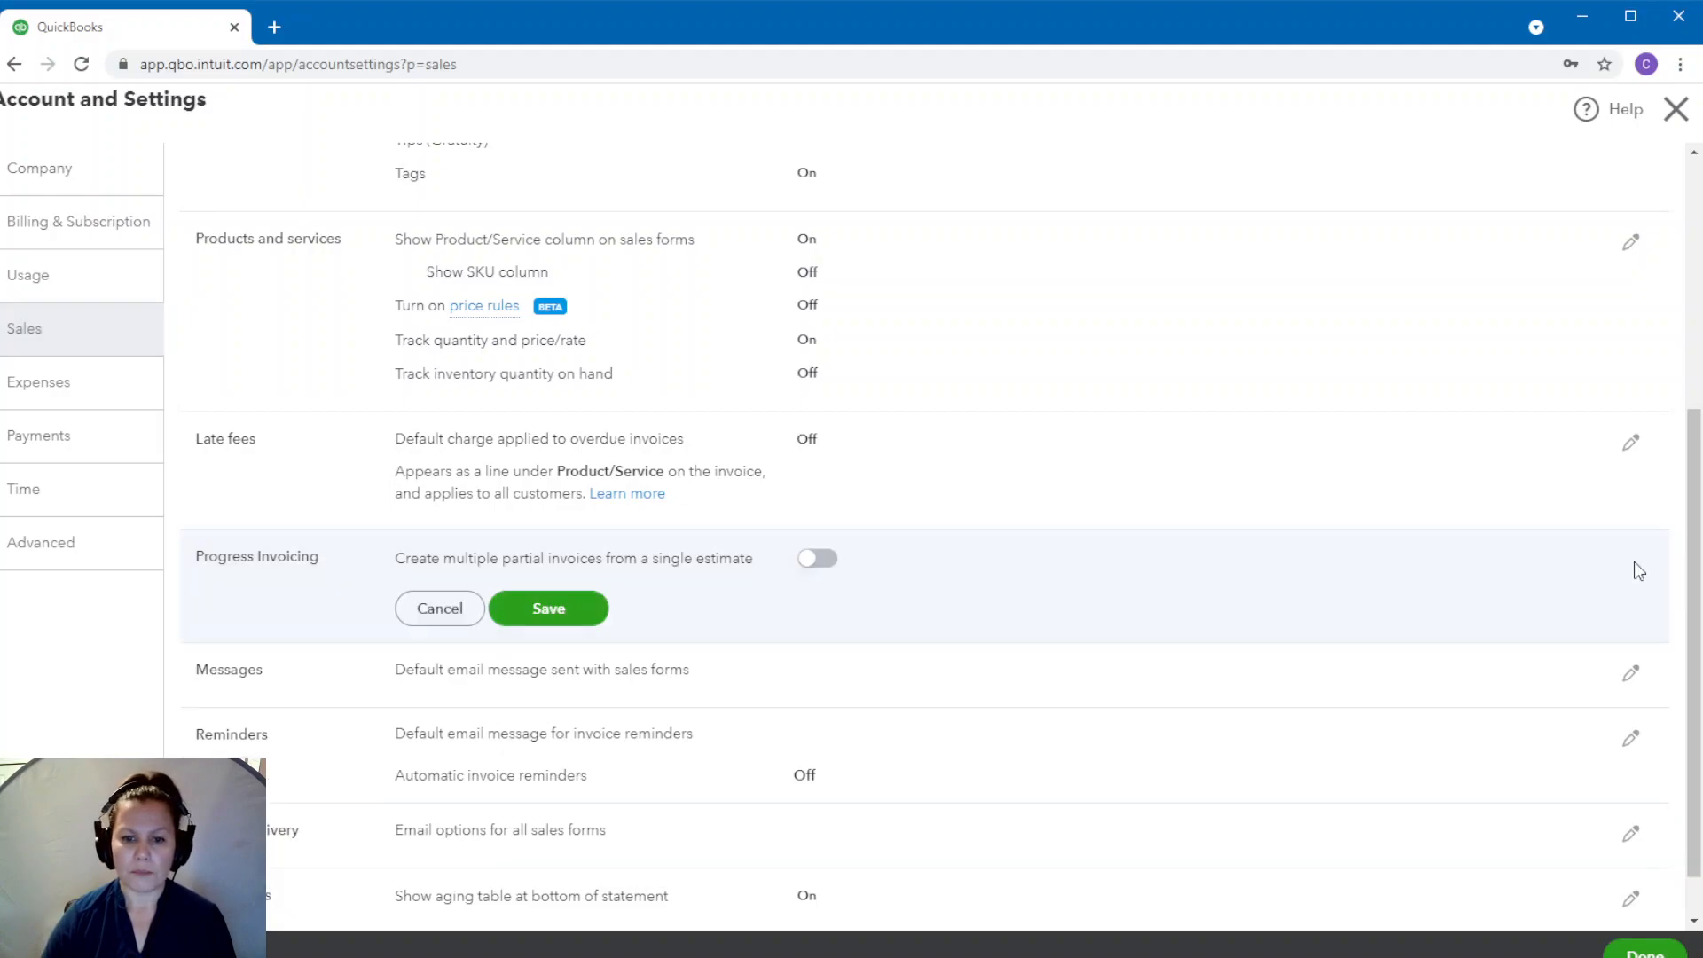
click(827, 568)
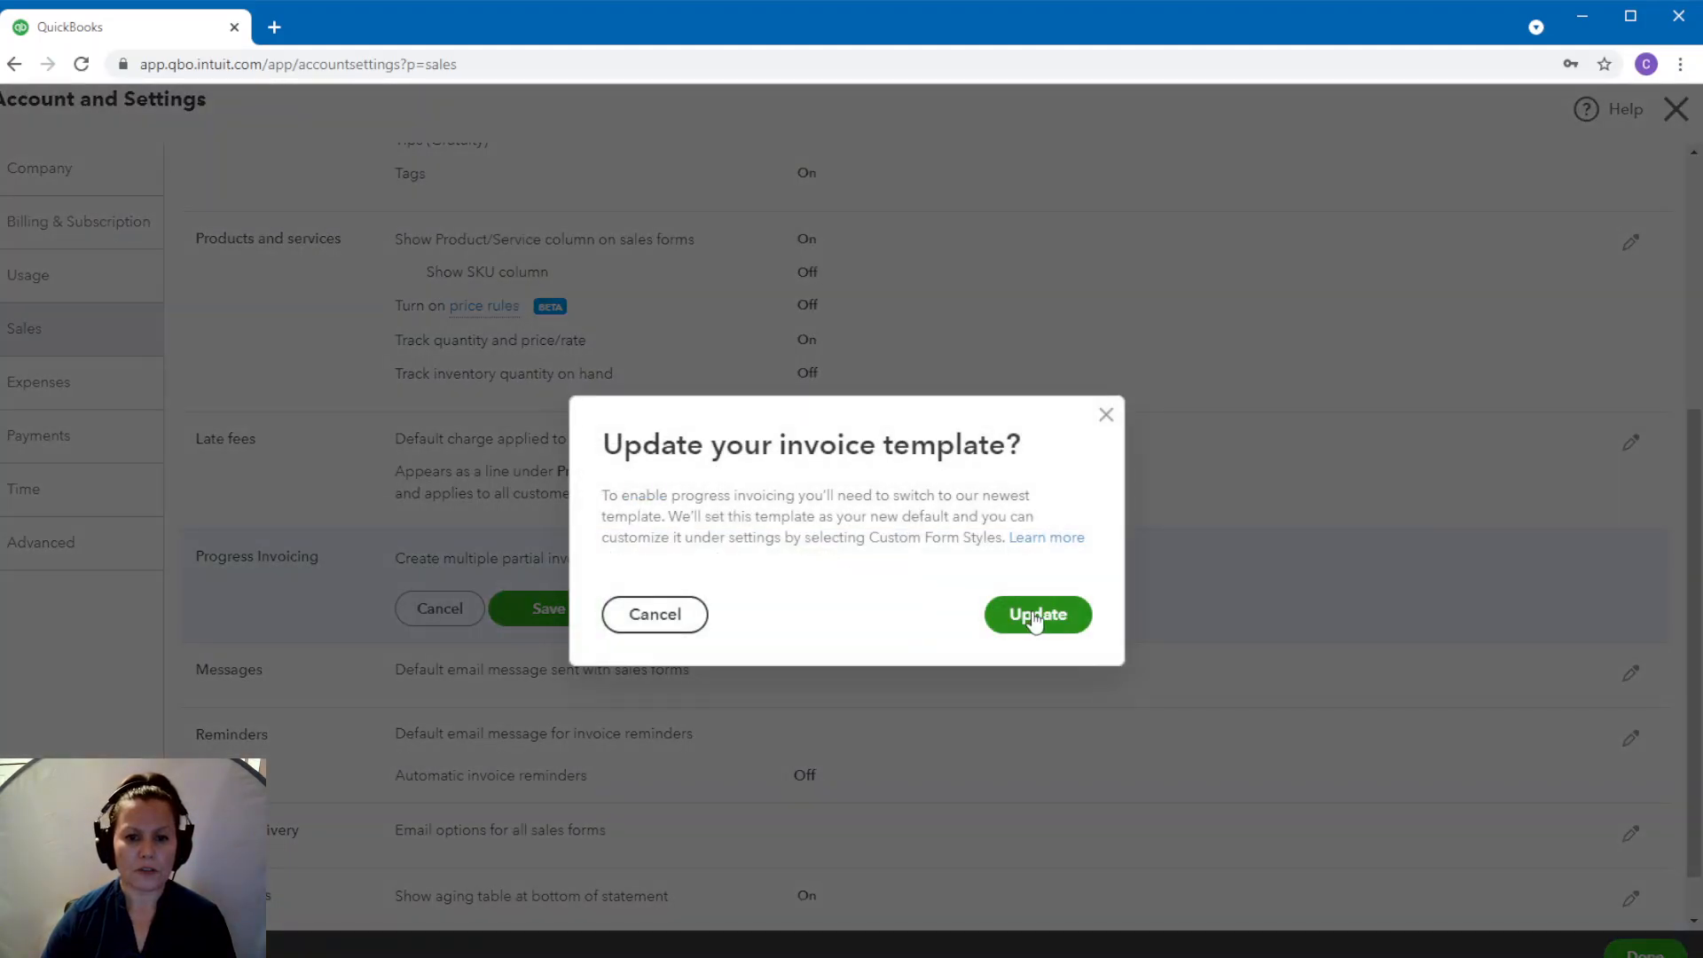
click(1034, 621)
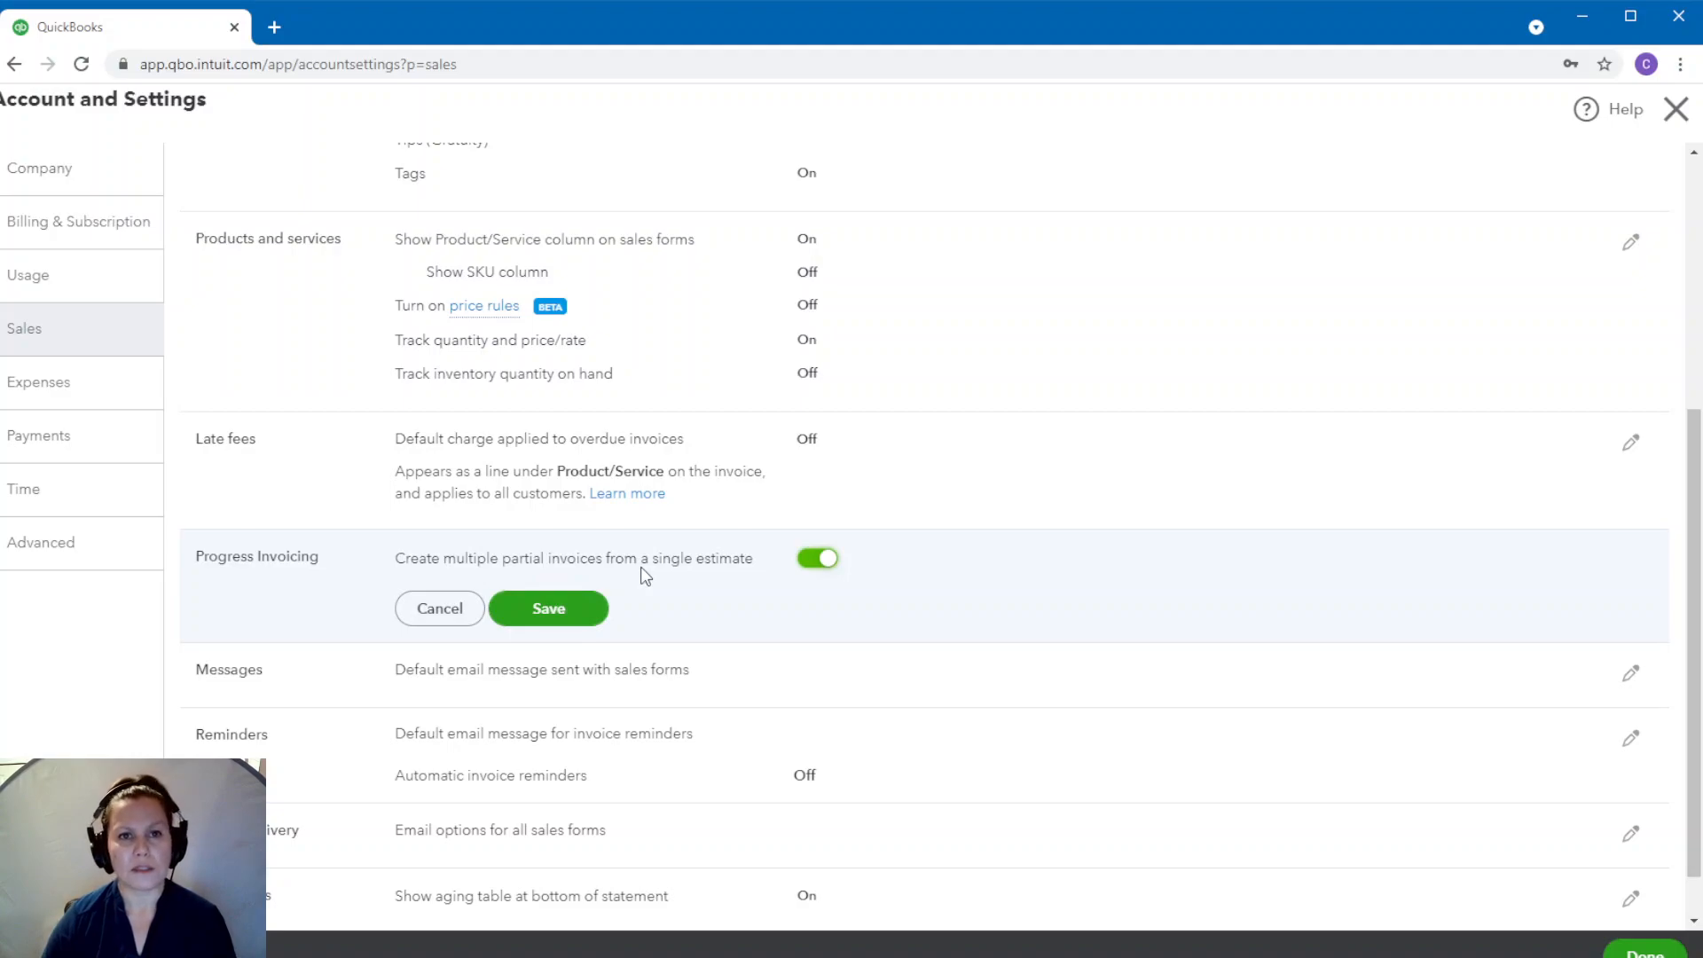
click(558, 606)
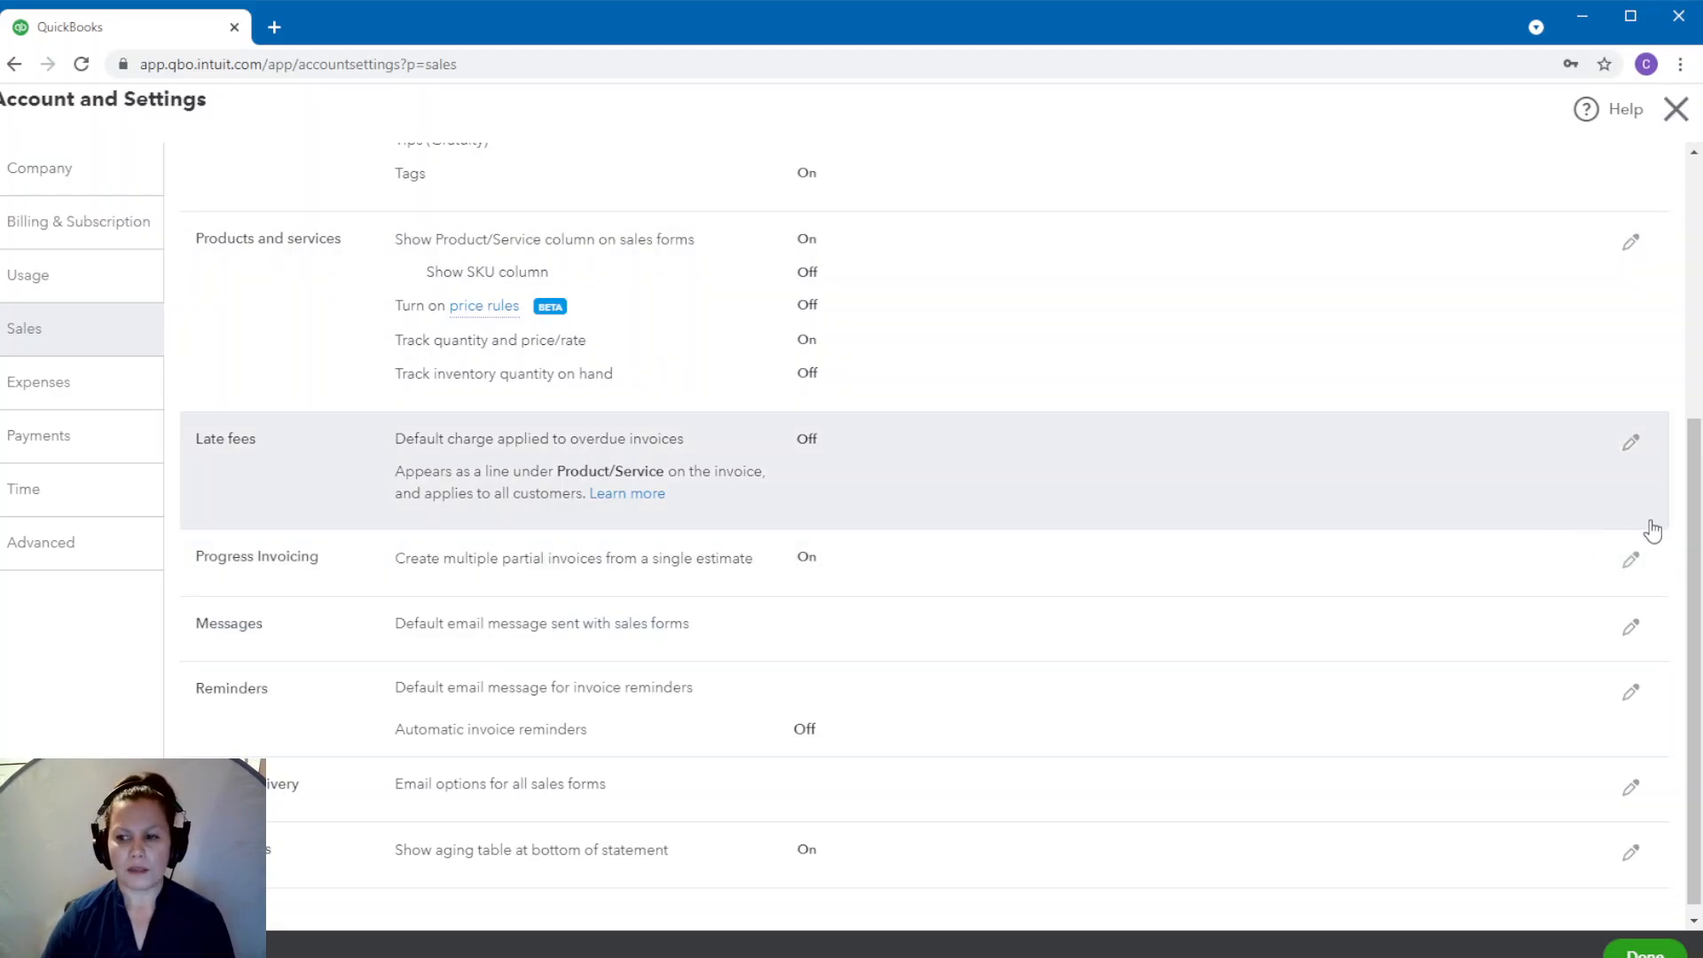
click(1645, 949)
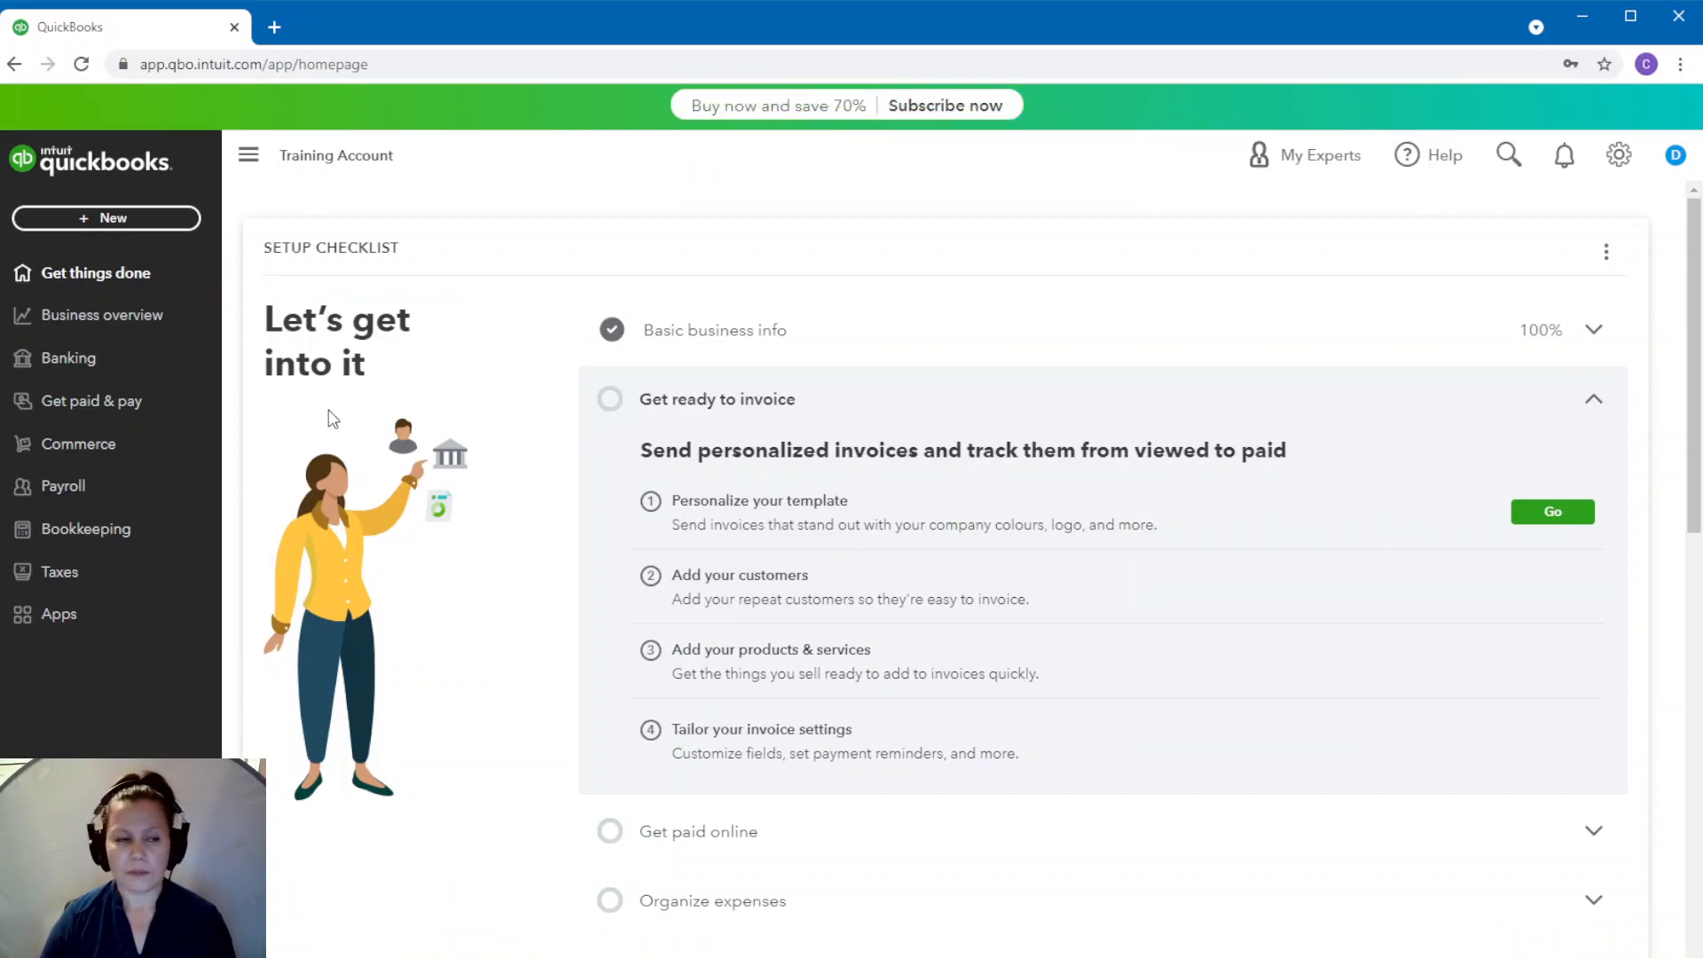
- Start a new estimate for the customer Luxor Weddings and Events
click(85, 229)
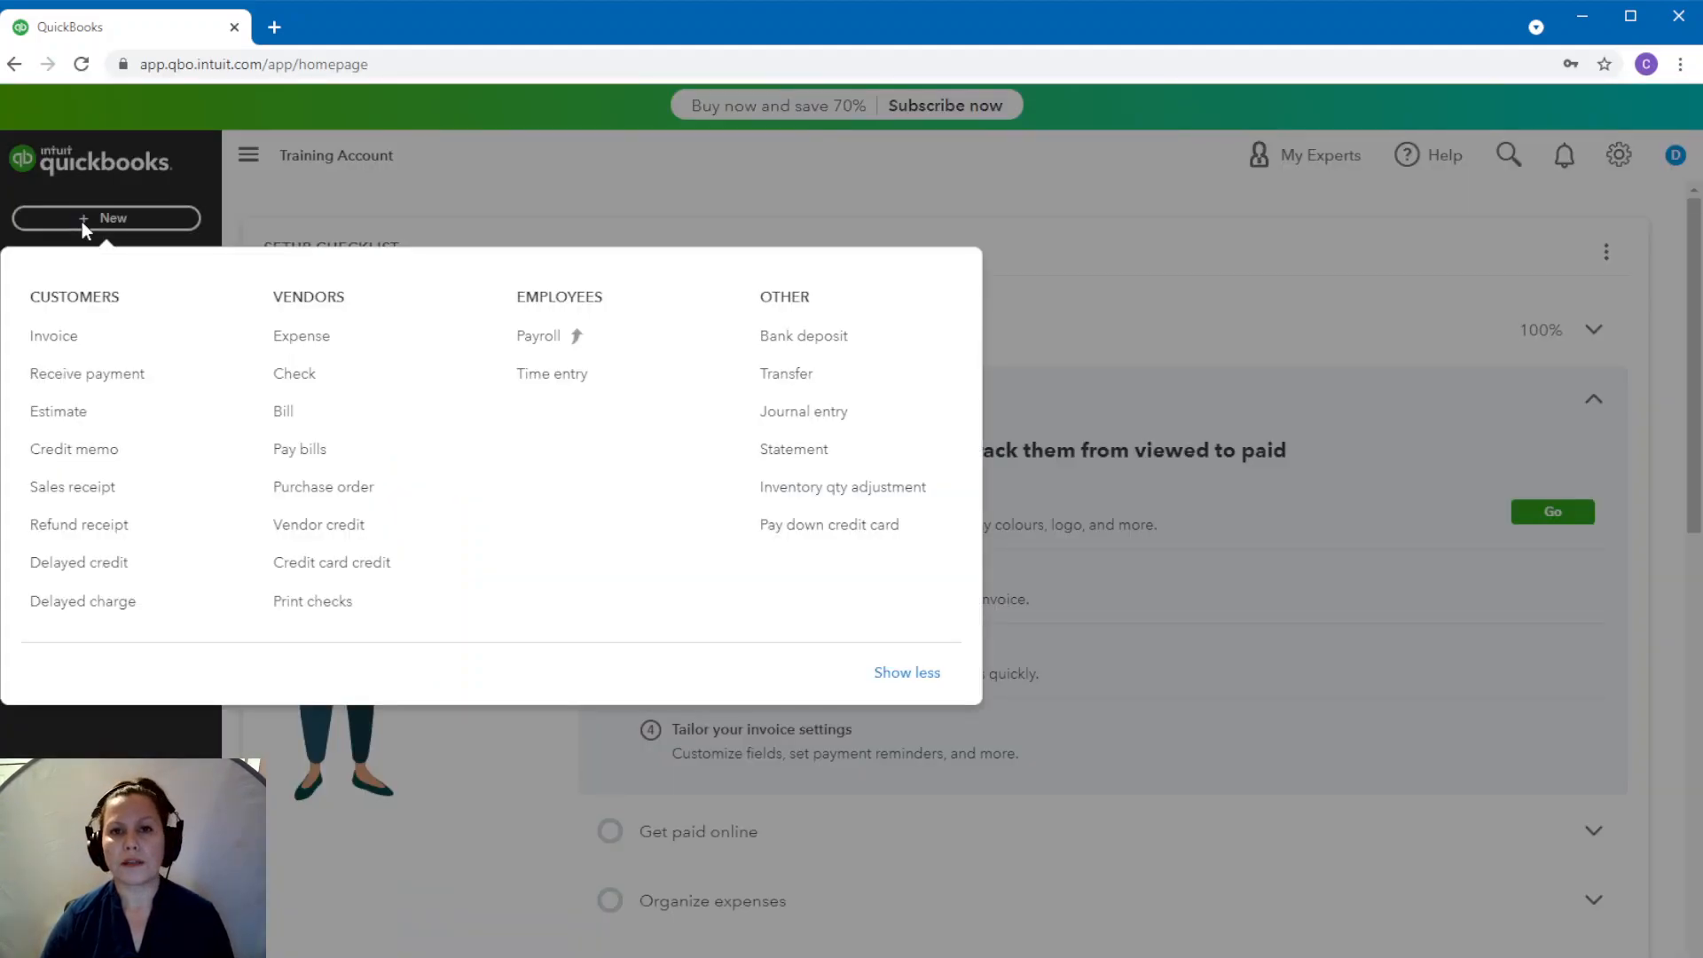
click(76, 412)
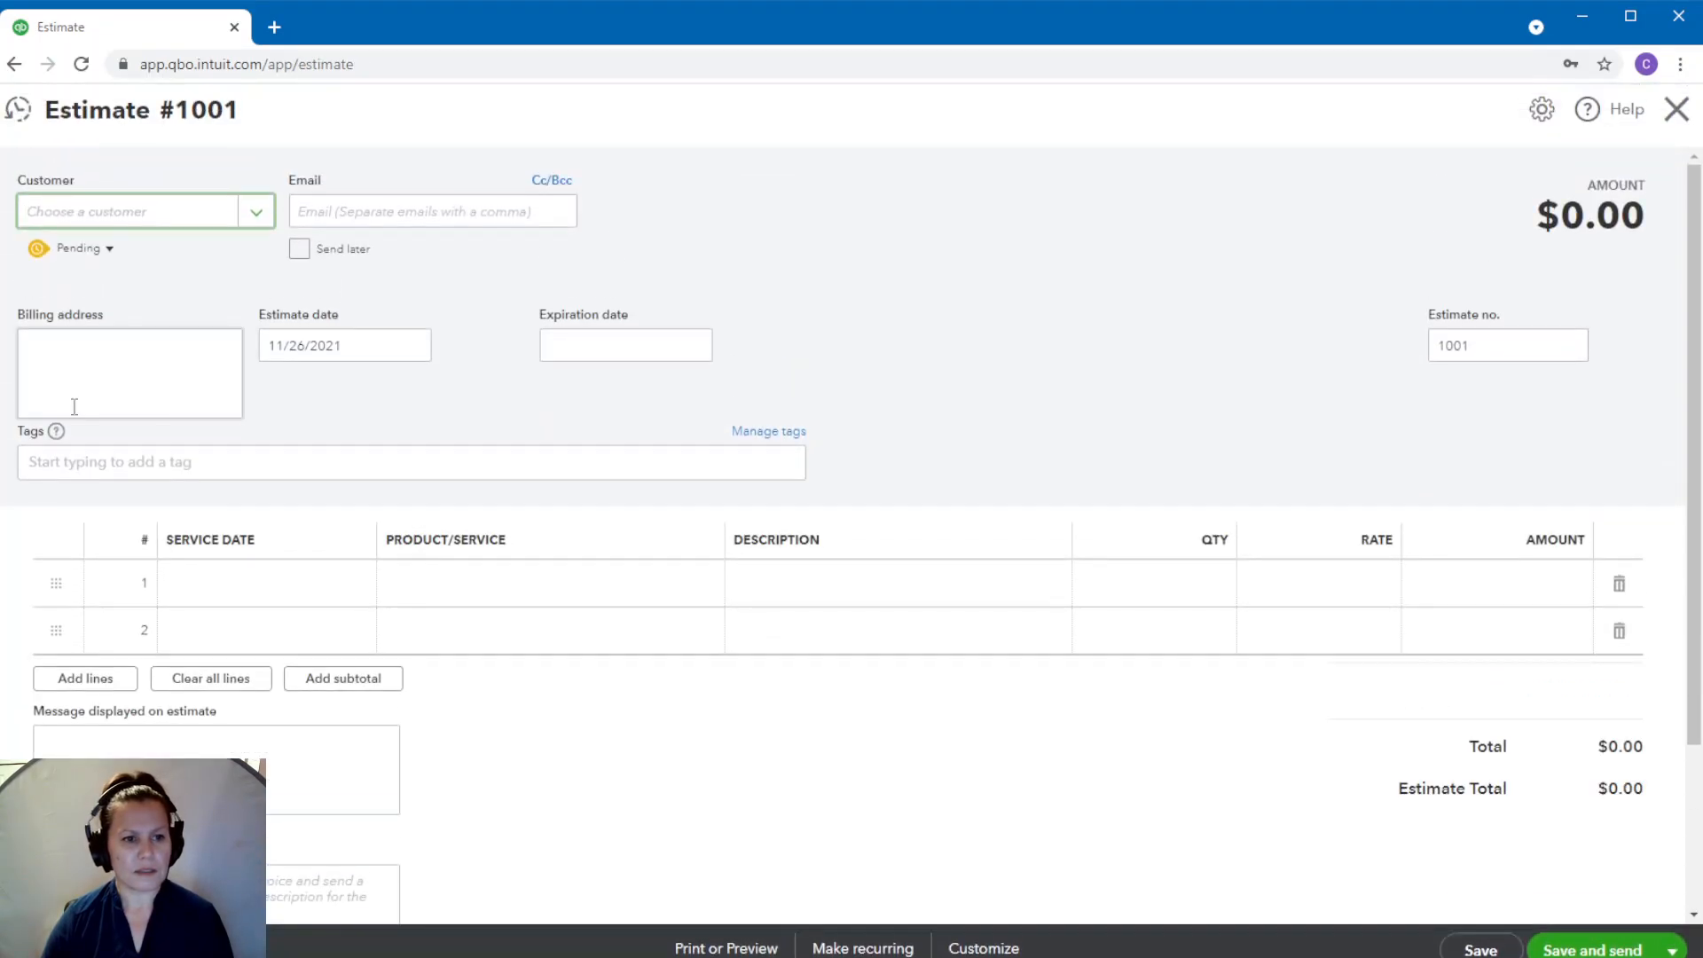
click(253, 214)
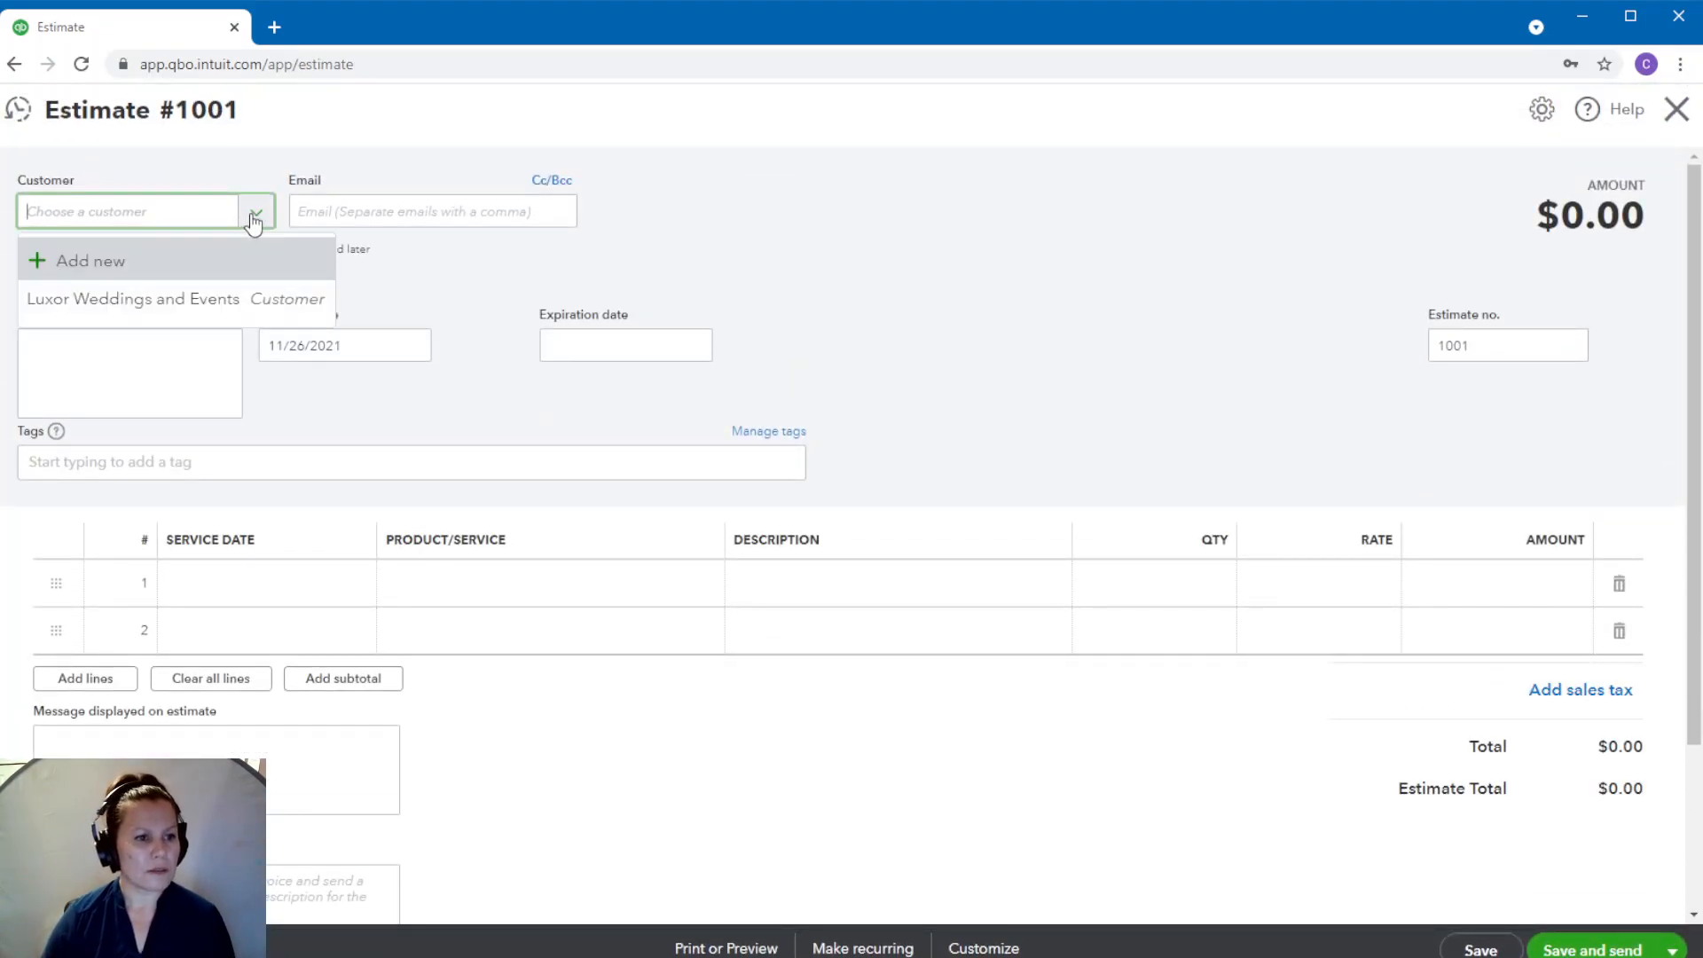
click(167, 299)
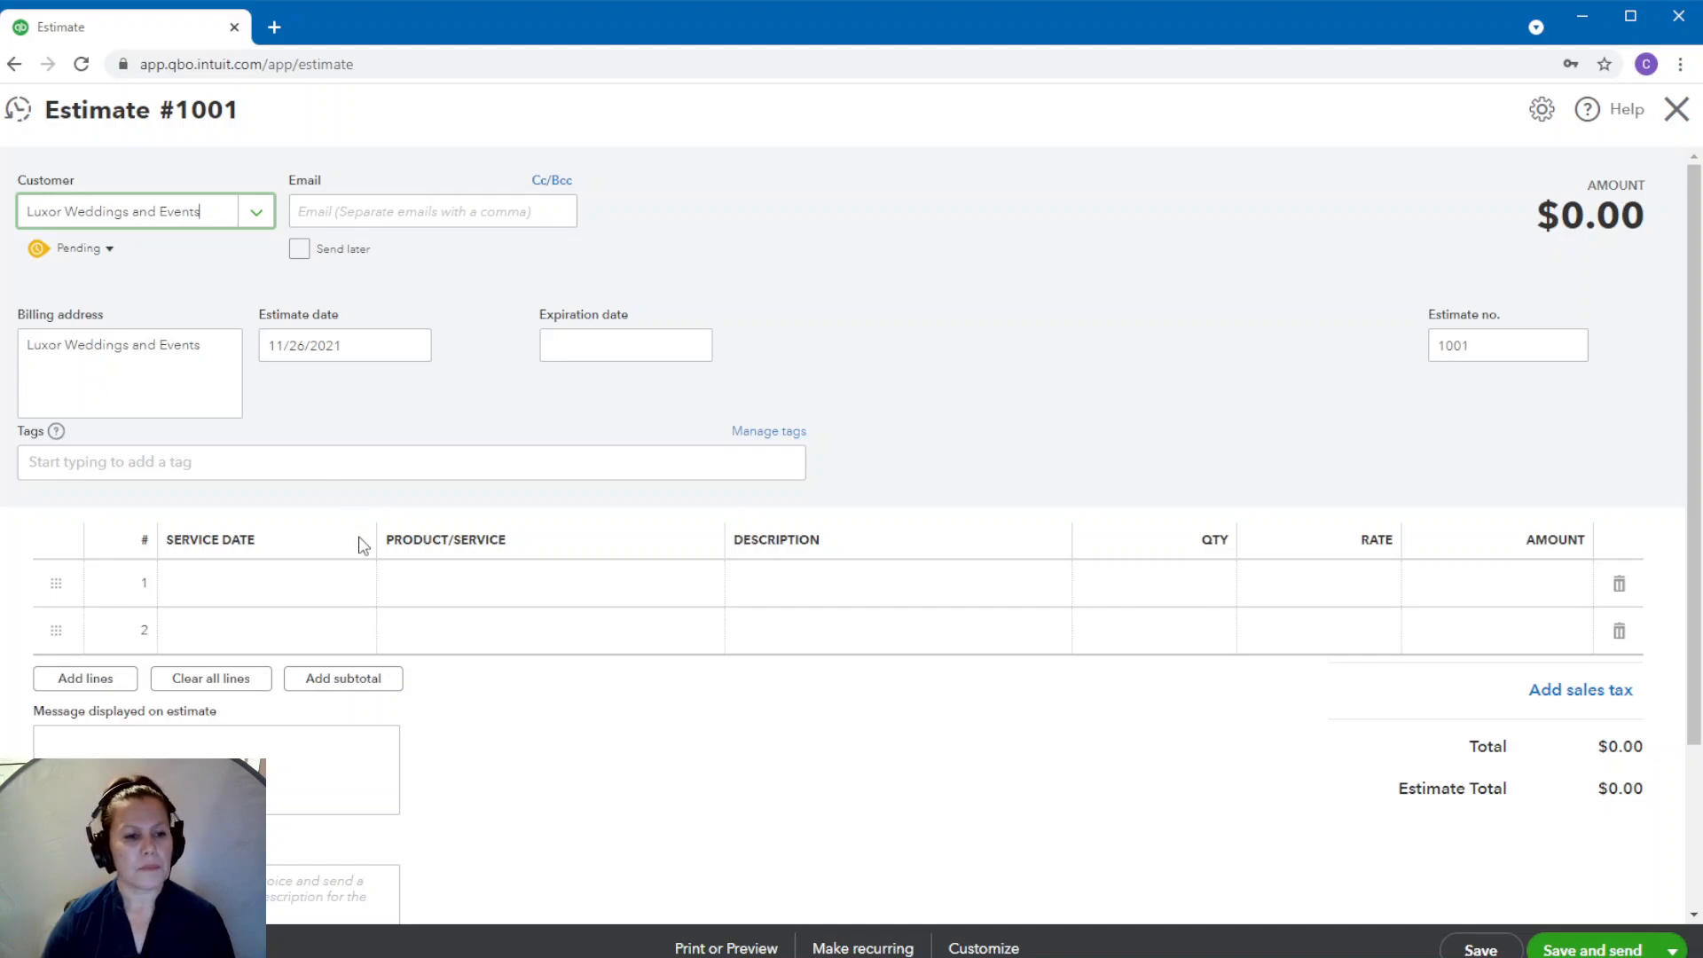
- Set the service date of the estimate's first line to 12/15/2021
click(282, 585)
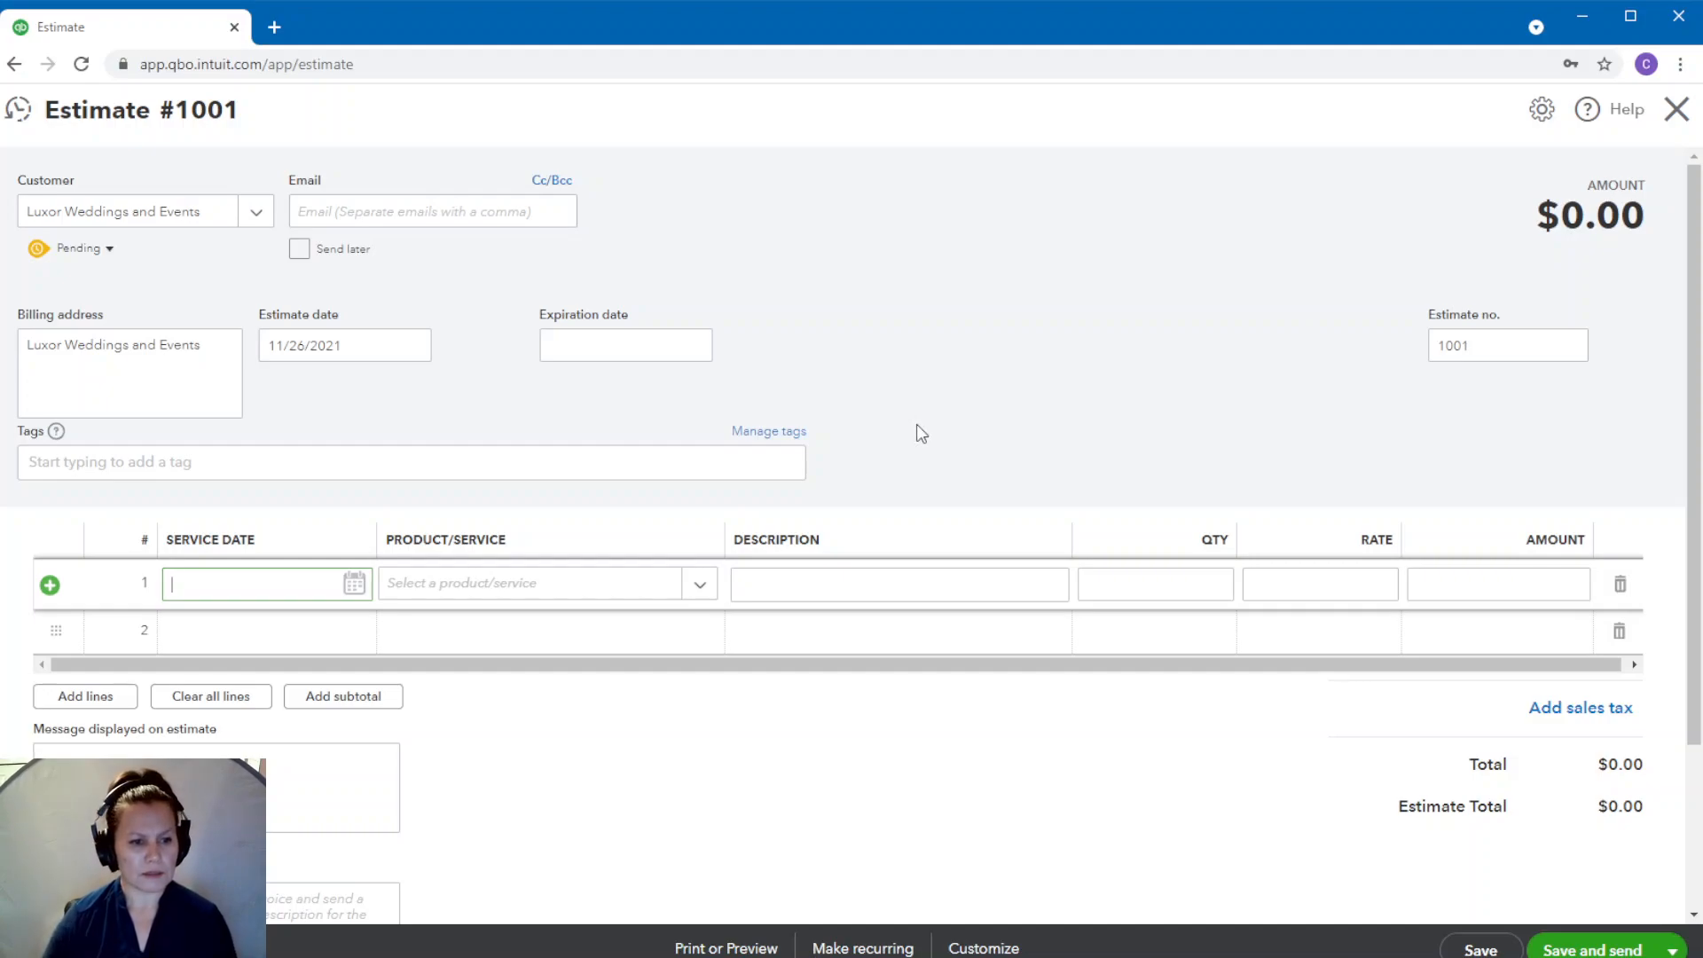
click(354, 586)
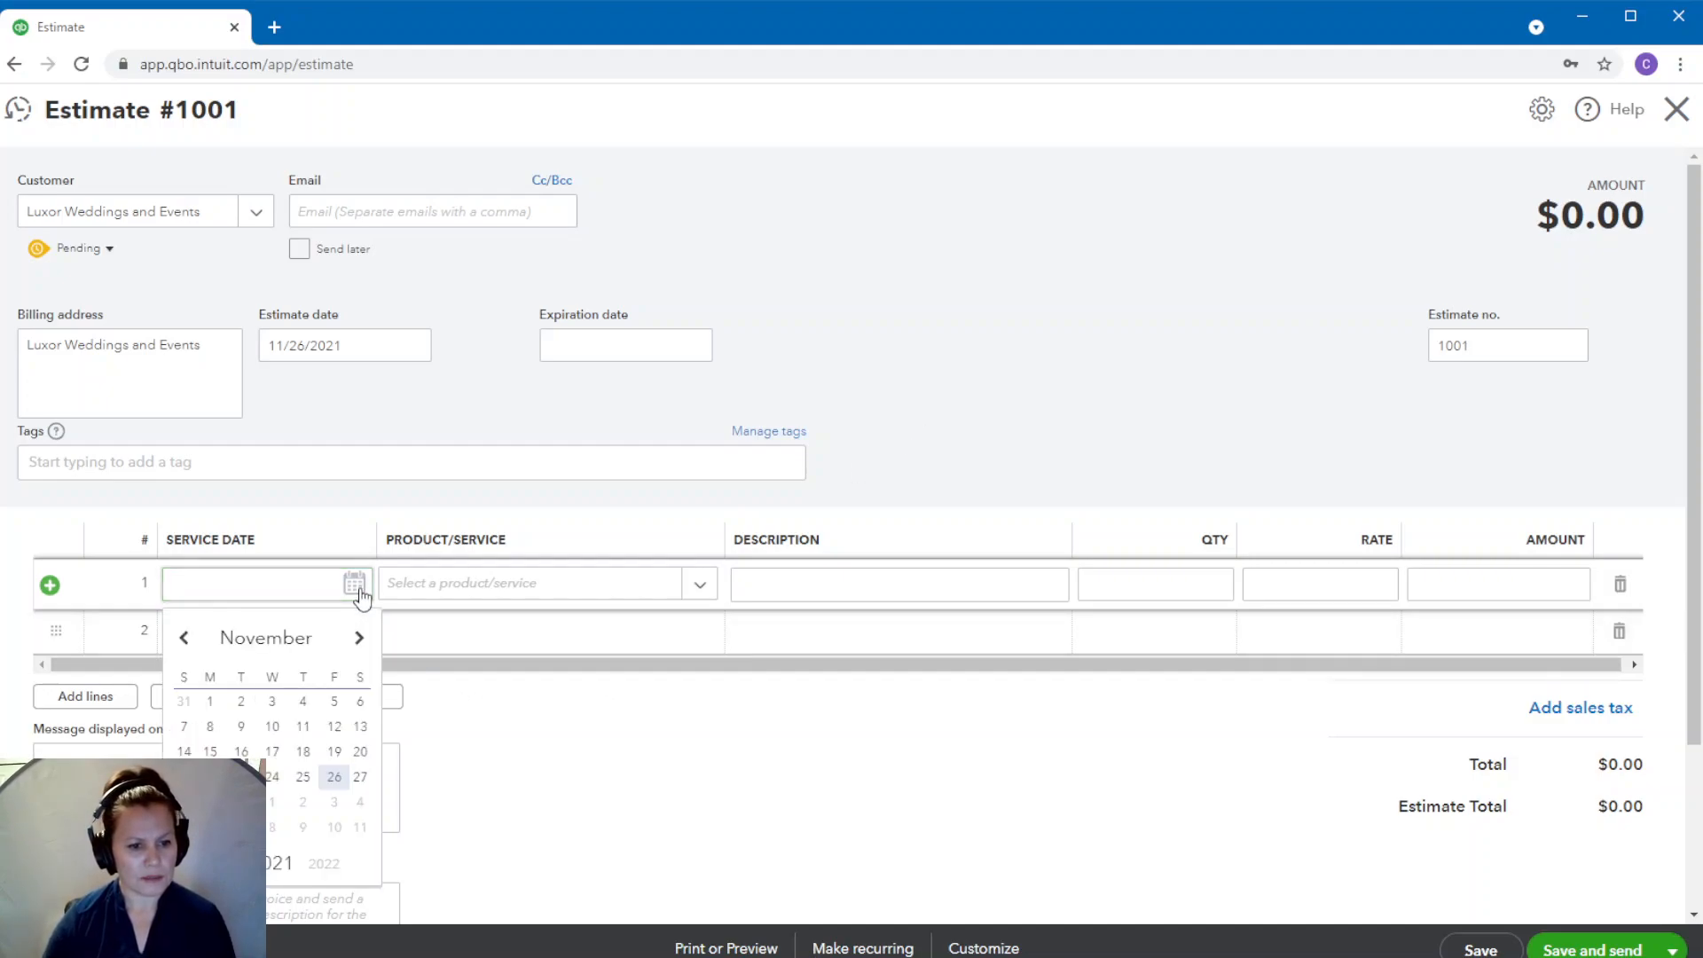
click(359, 641)
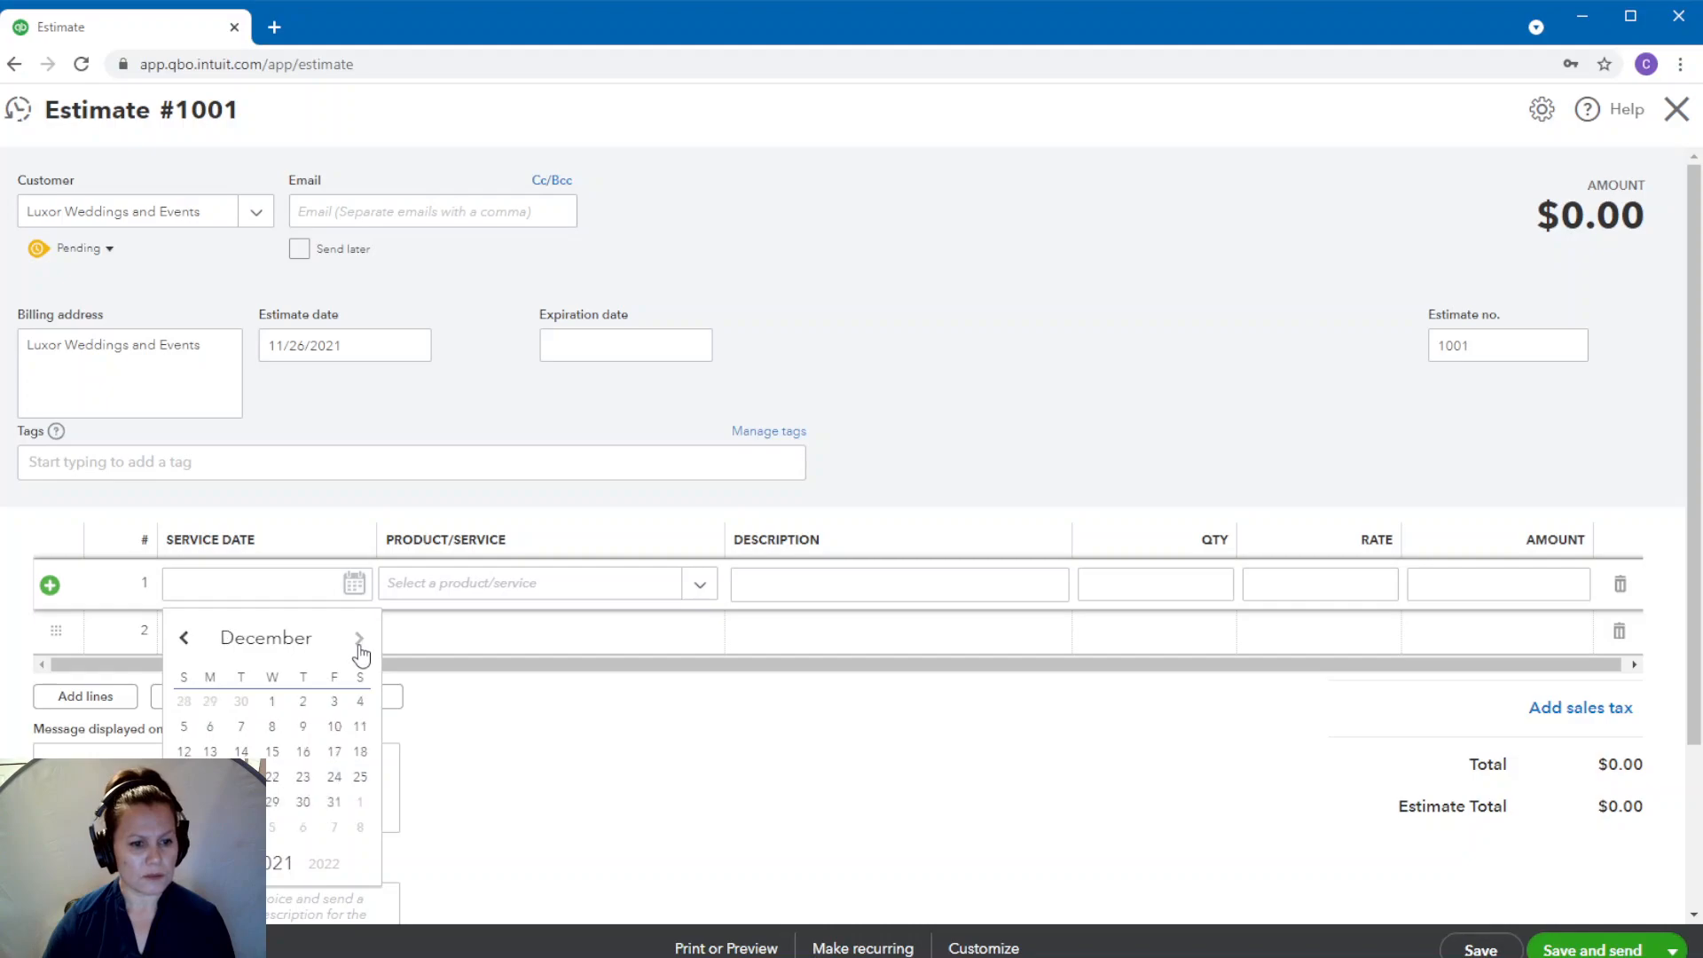
click(272, 751)
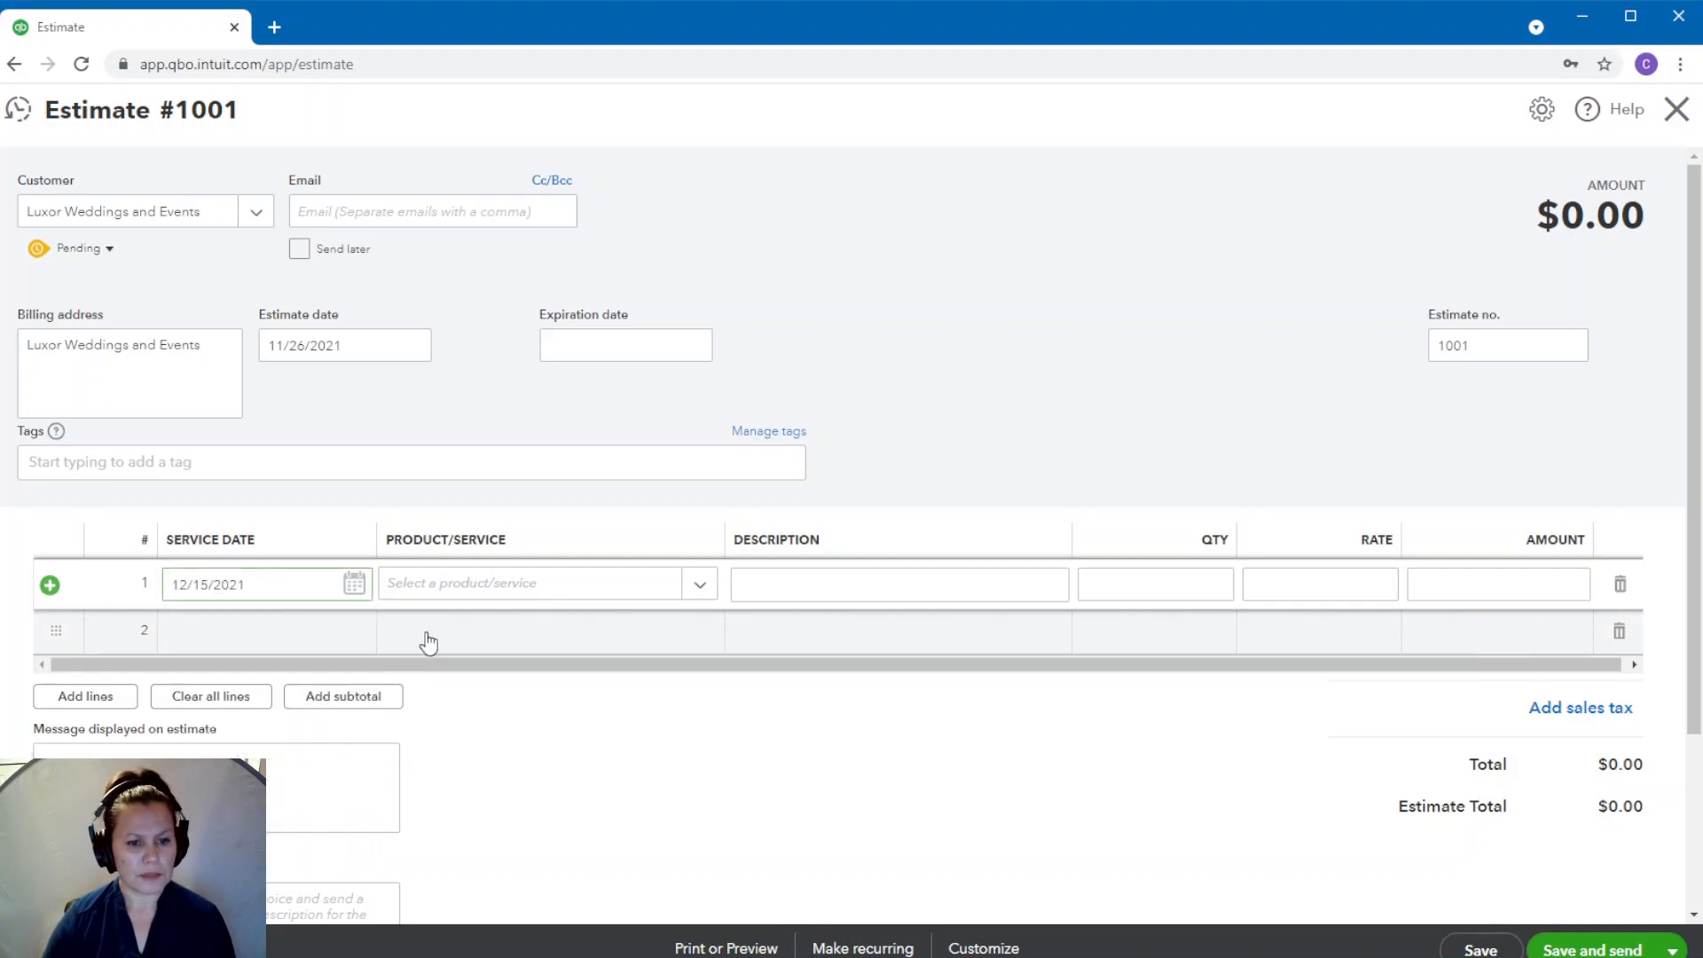
- Fill the first estimate line with the Services item, a rate of 5000 and the description "video"
click(620, 585)
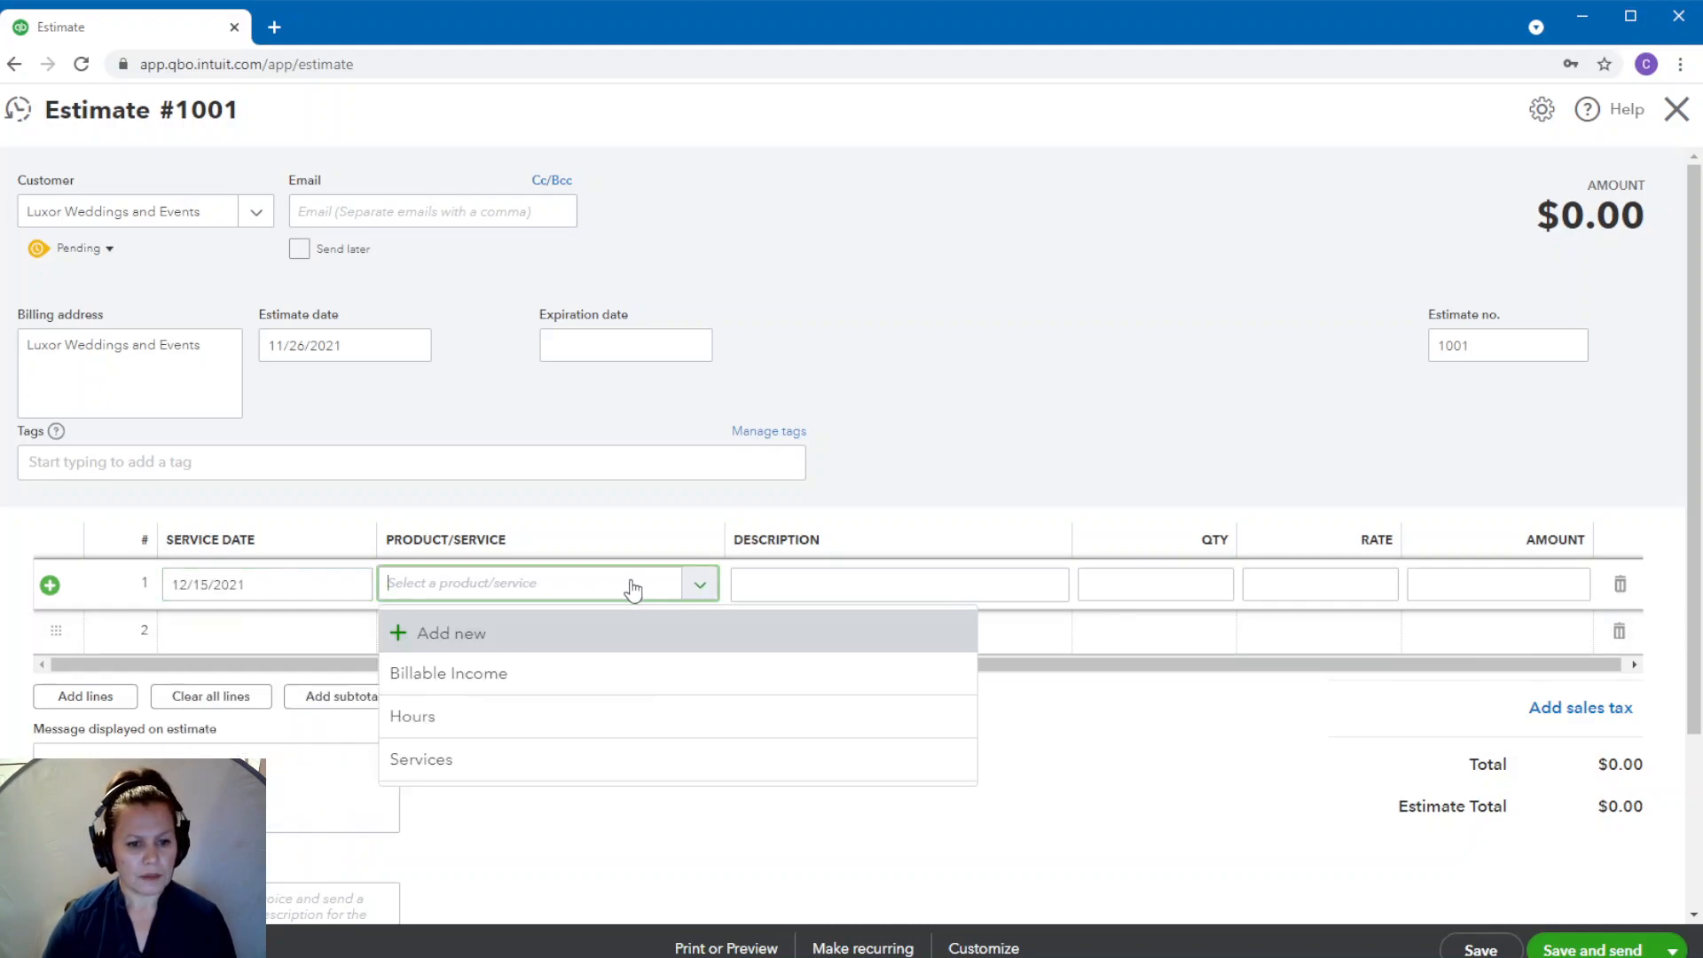
click(449, 760)
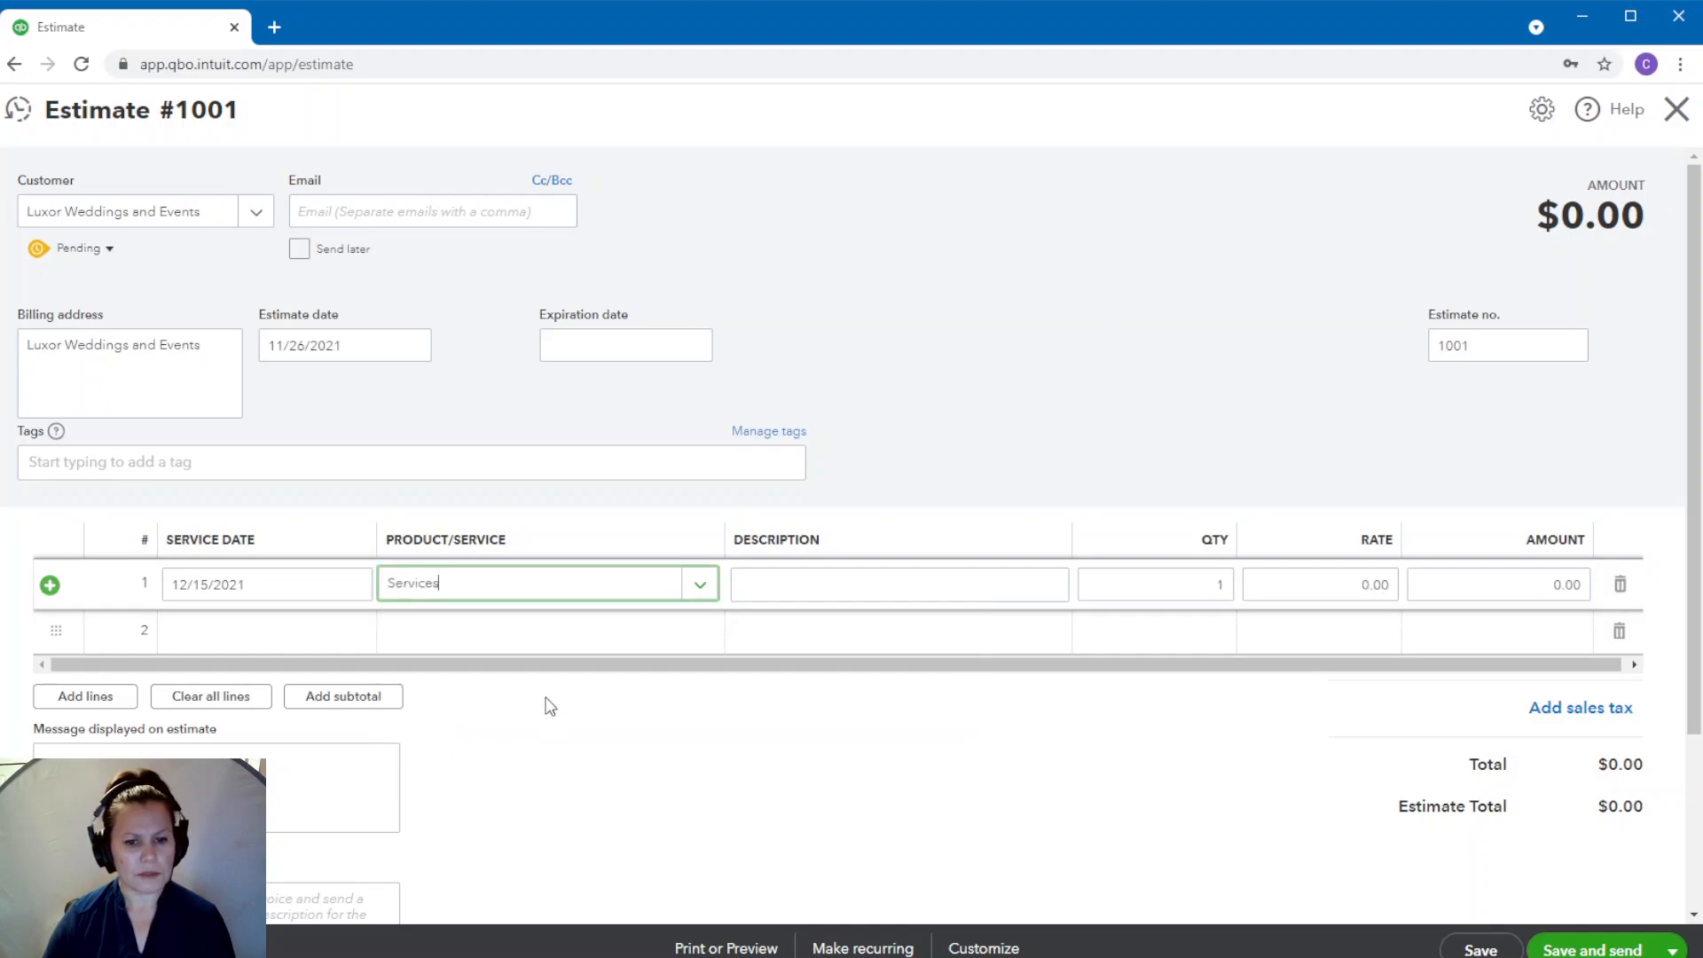
click(1339, 584)
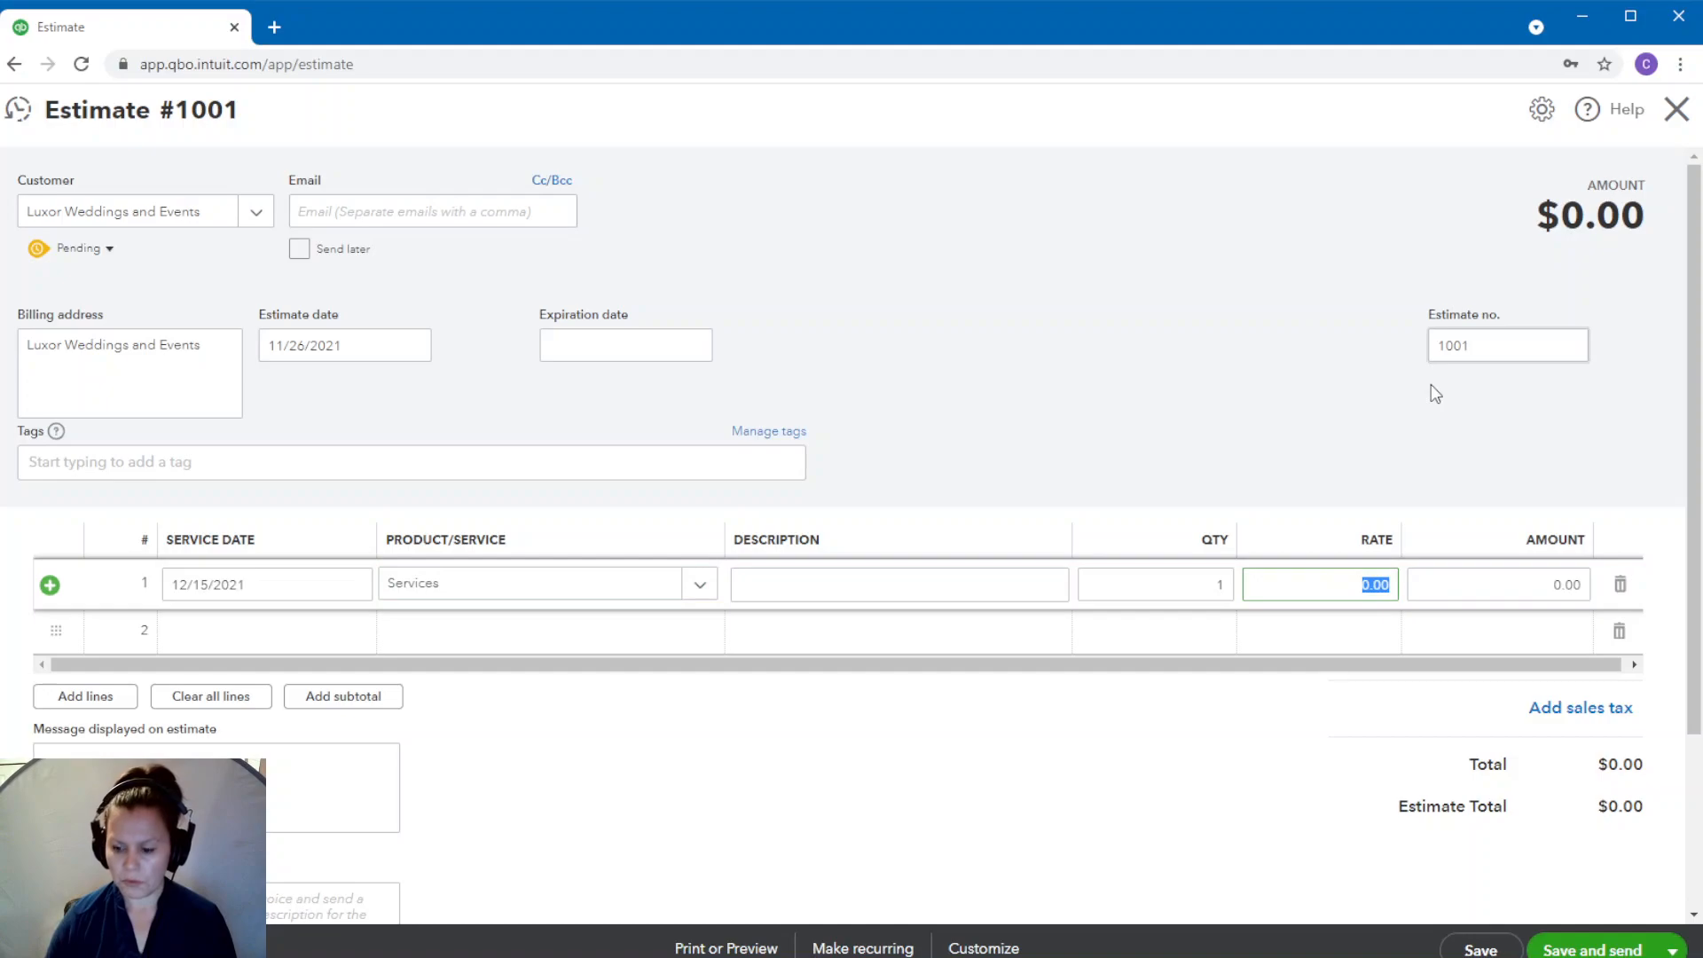
text(5000)
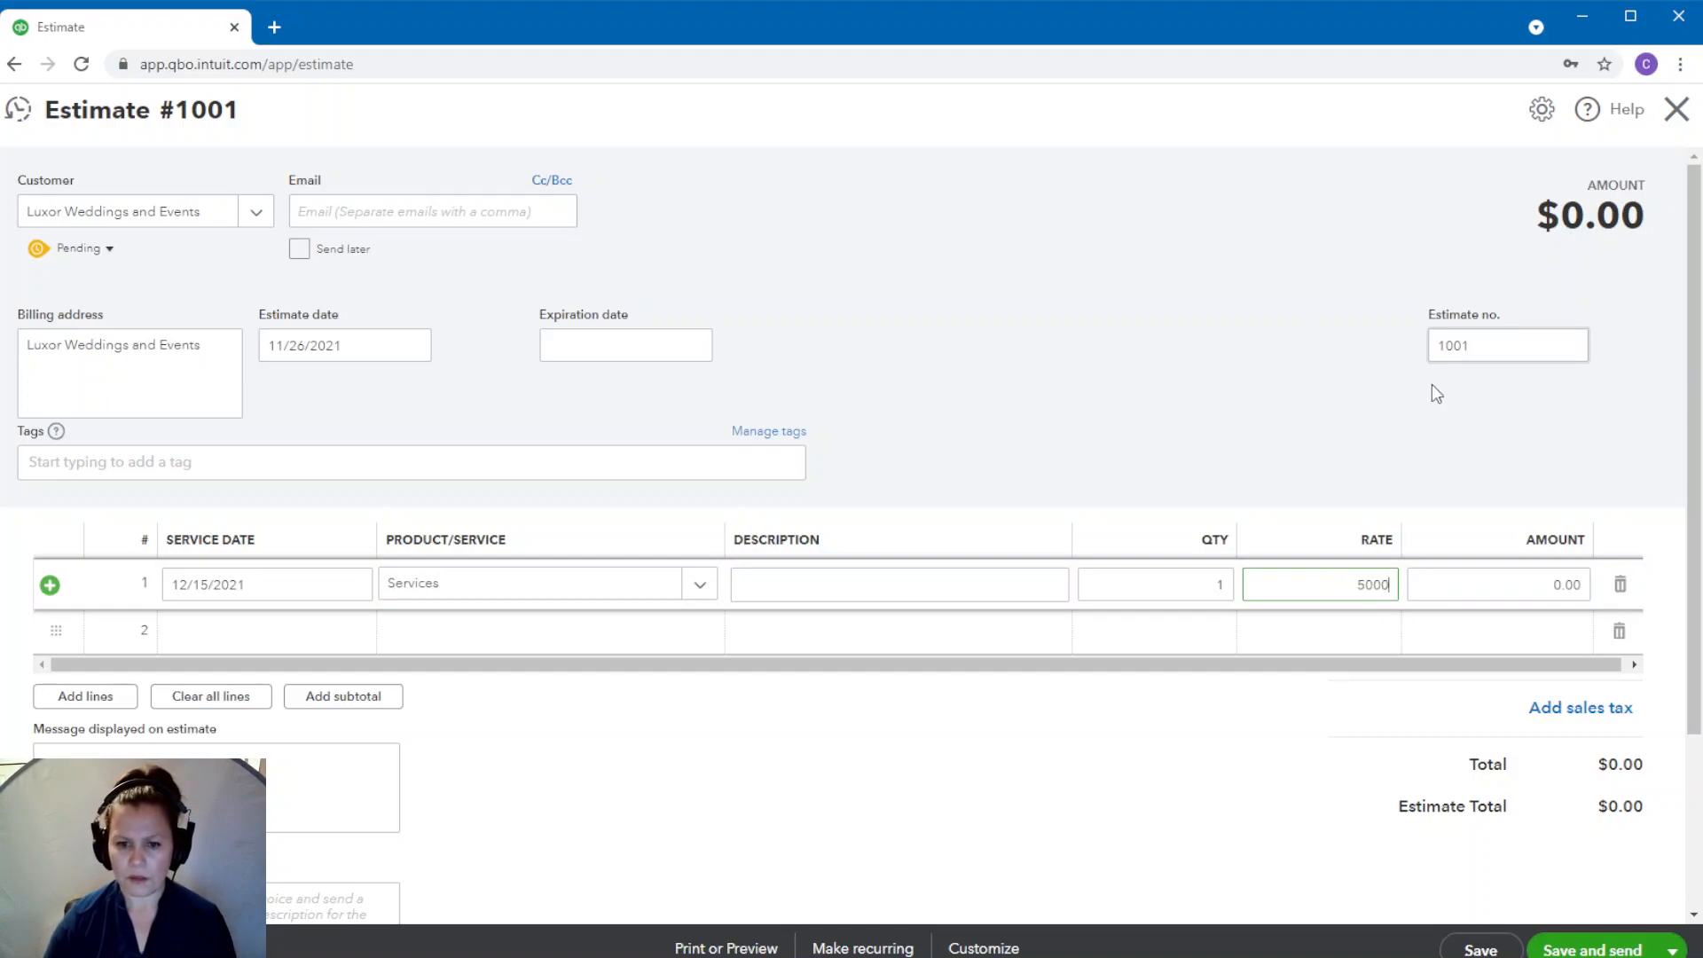
click(771, 584)
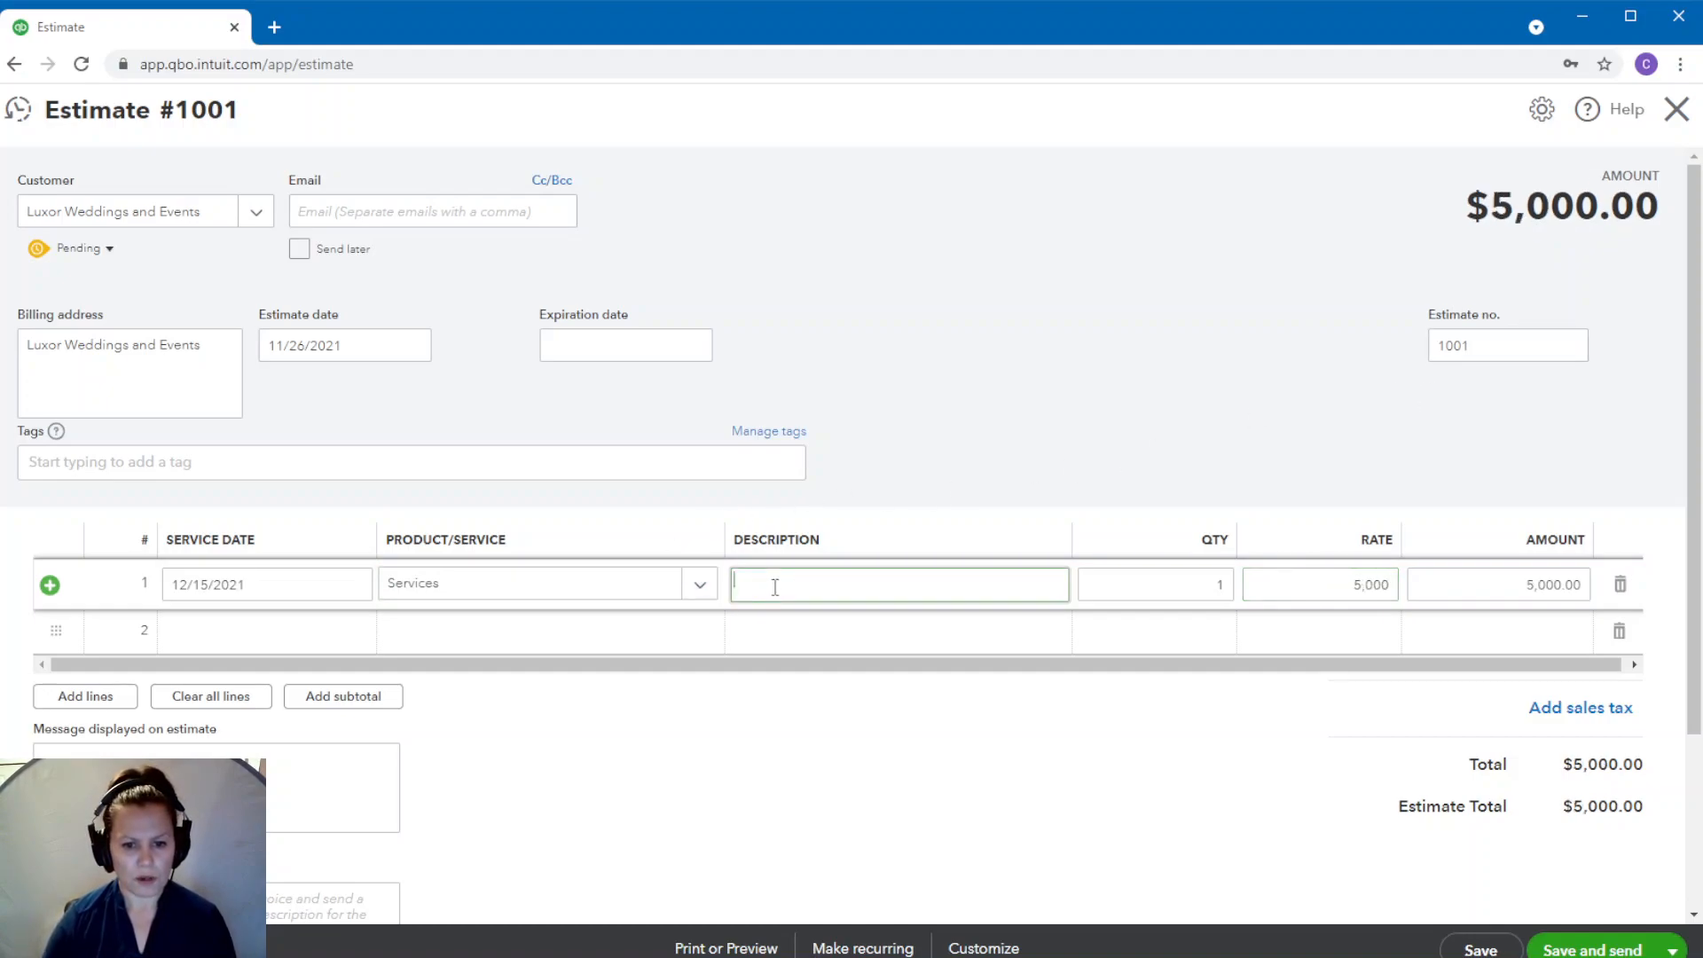
text(video)
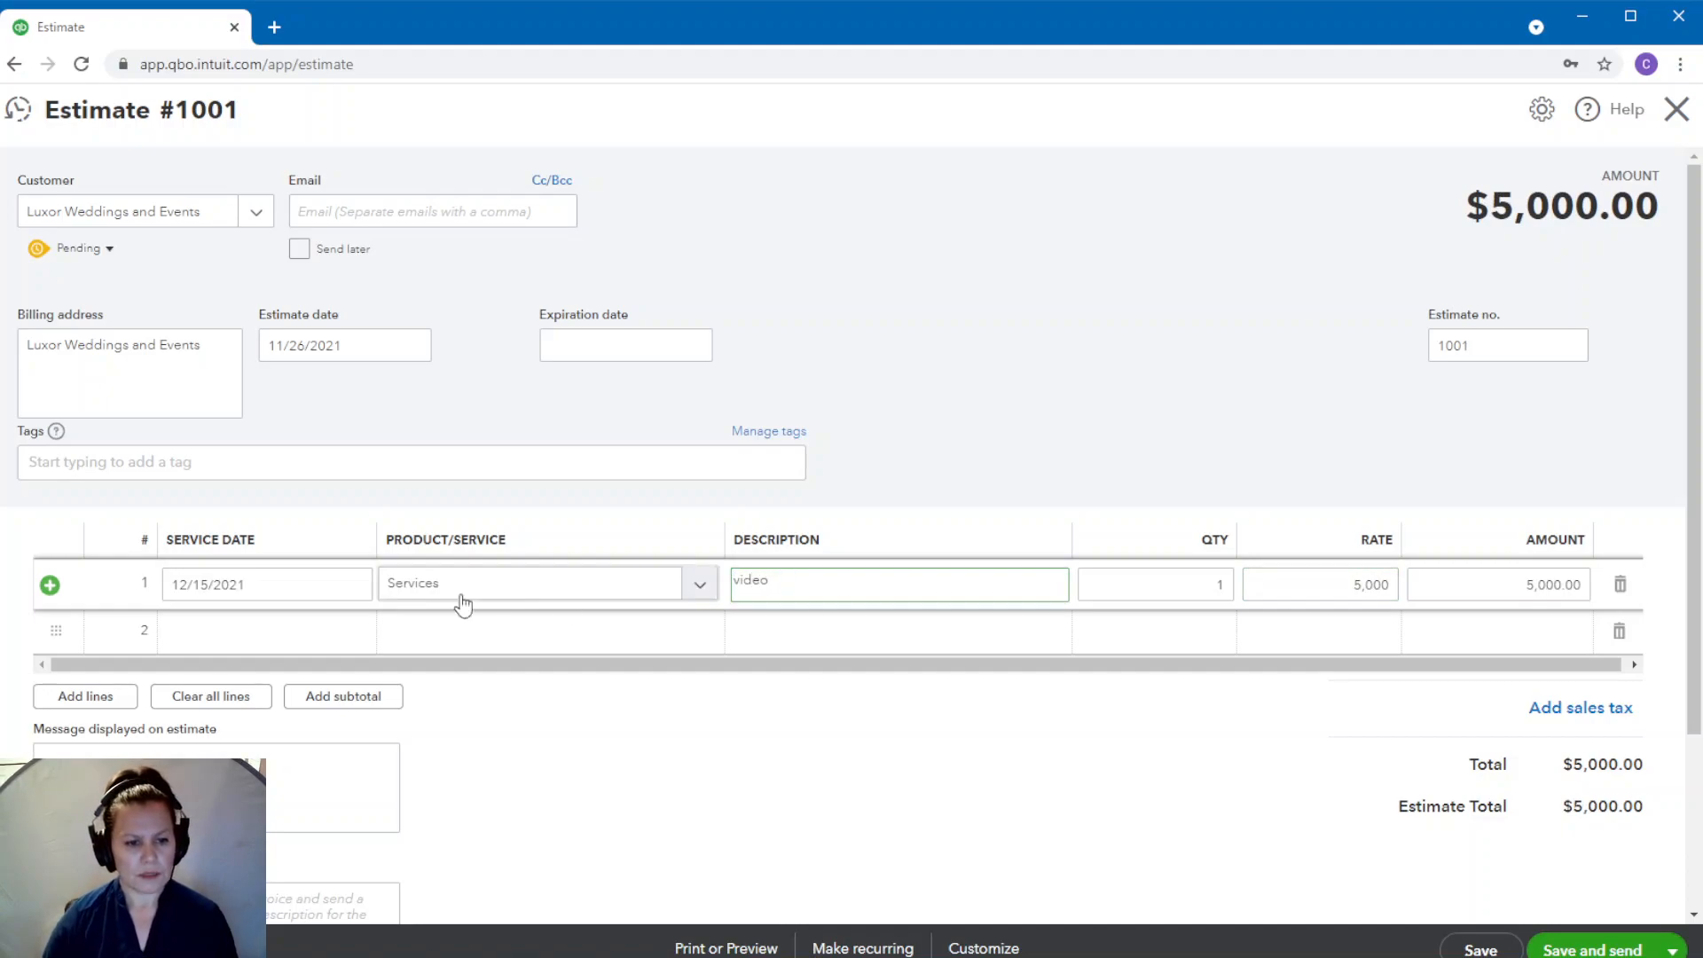
- Create a service item named "Video Service" for the first estimate line and set that line's rate to 5000
click(248, 632)
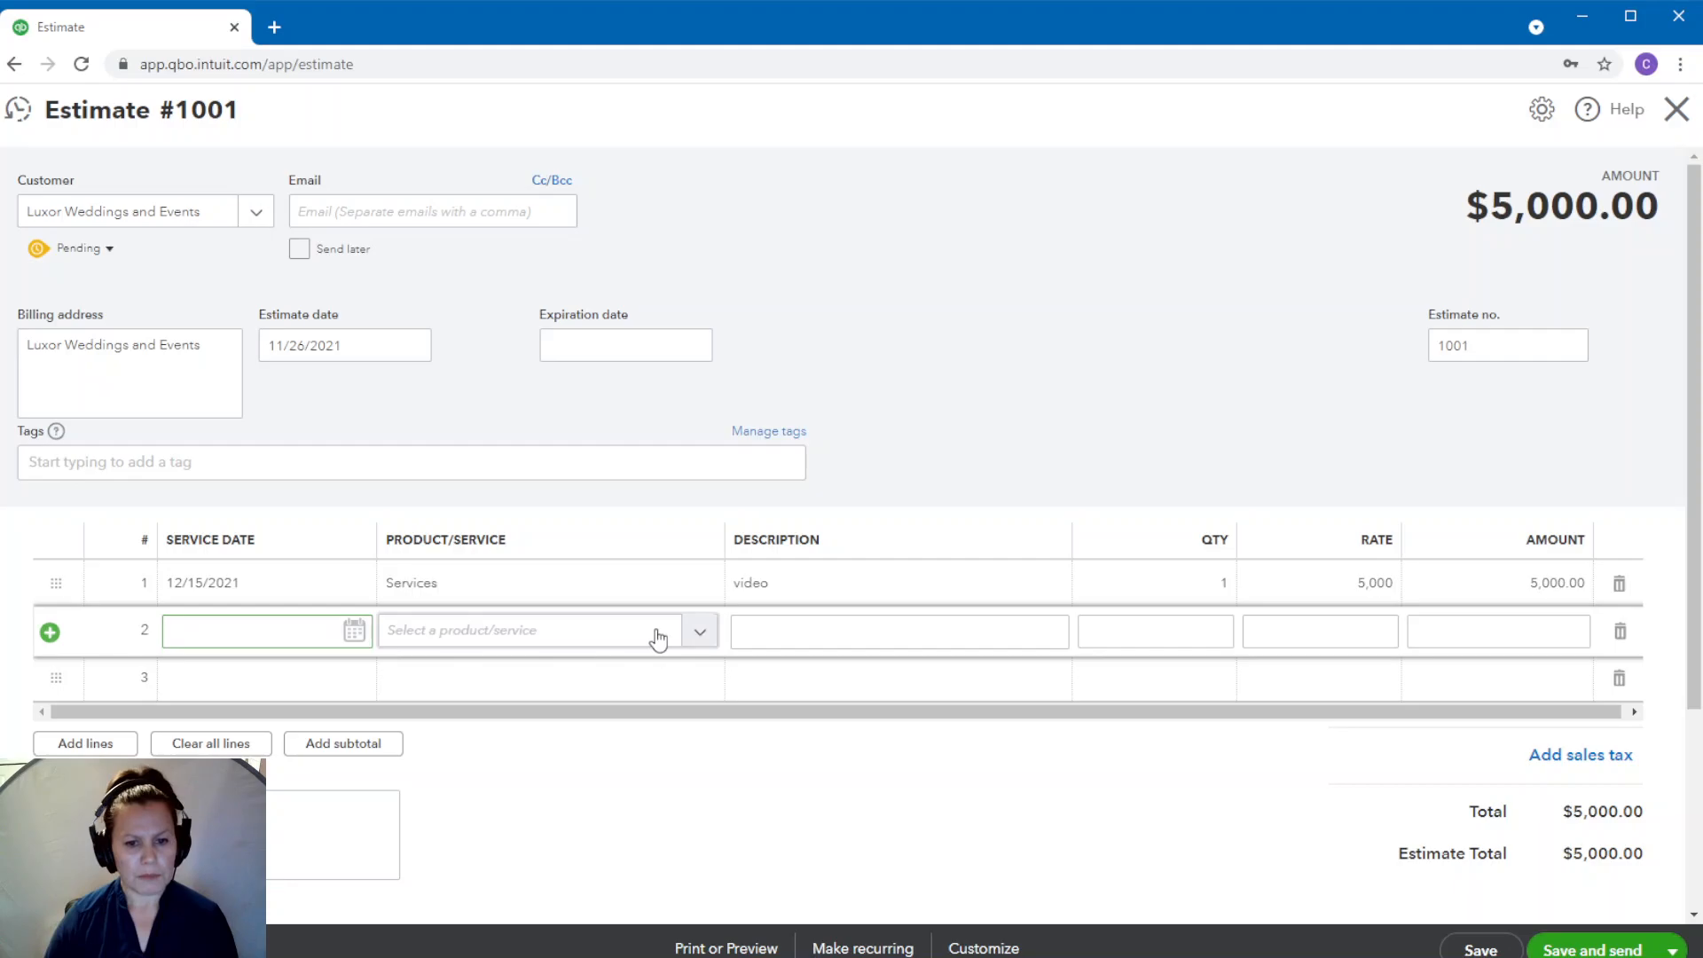
click(642, 601)
click(693, 593)
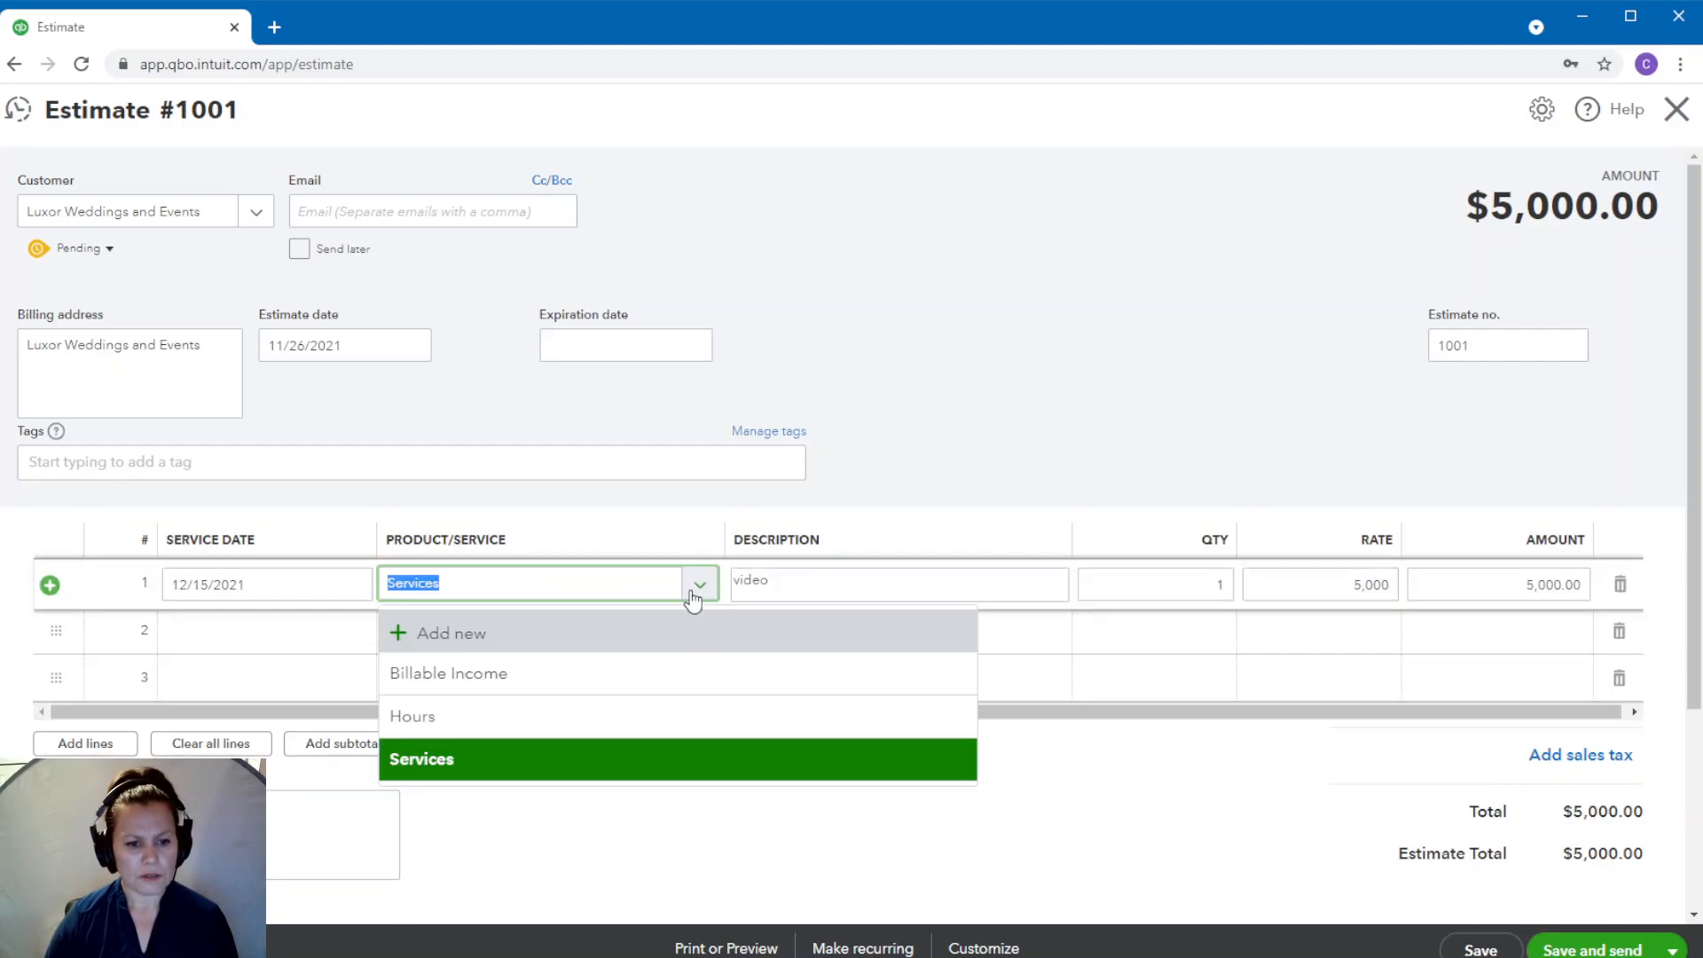
click(453, 648)
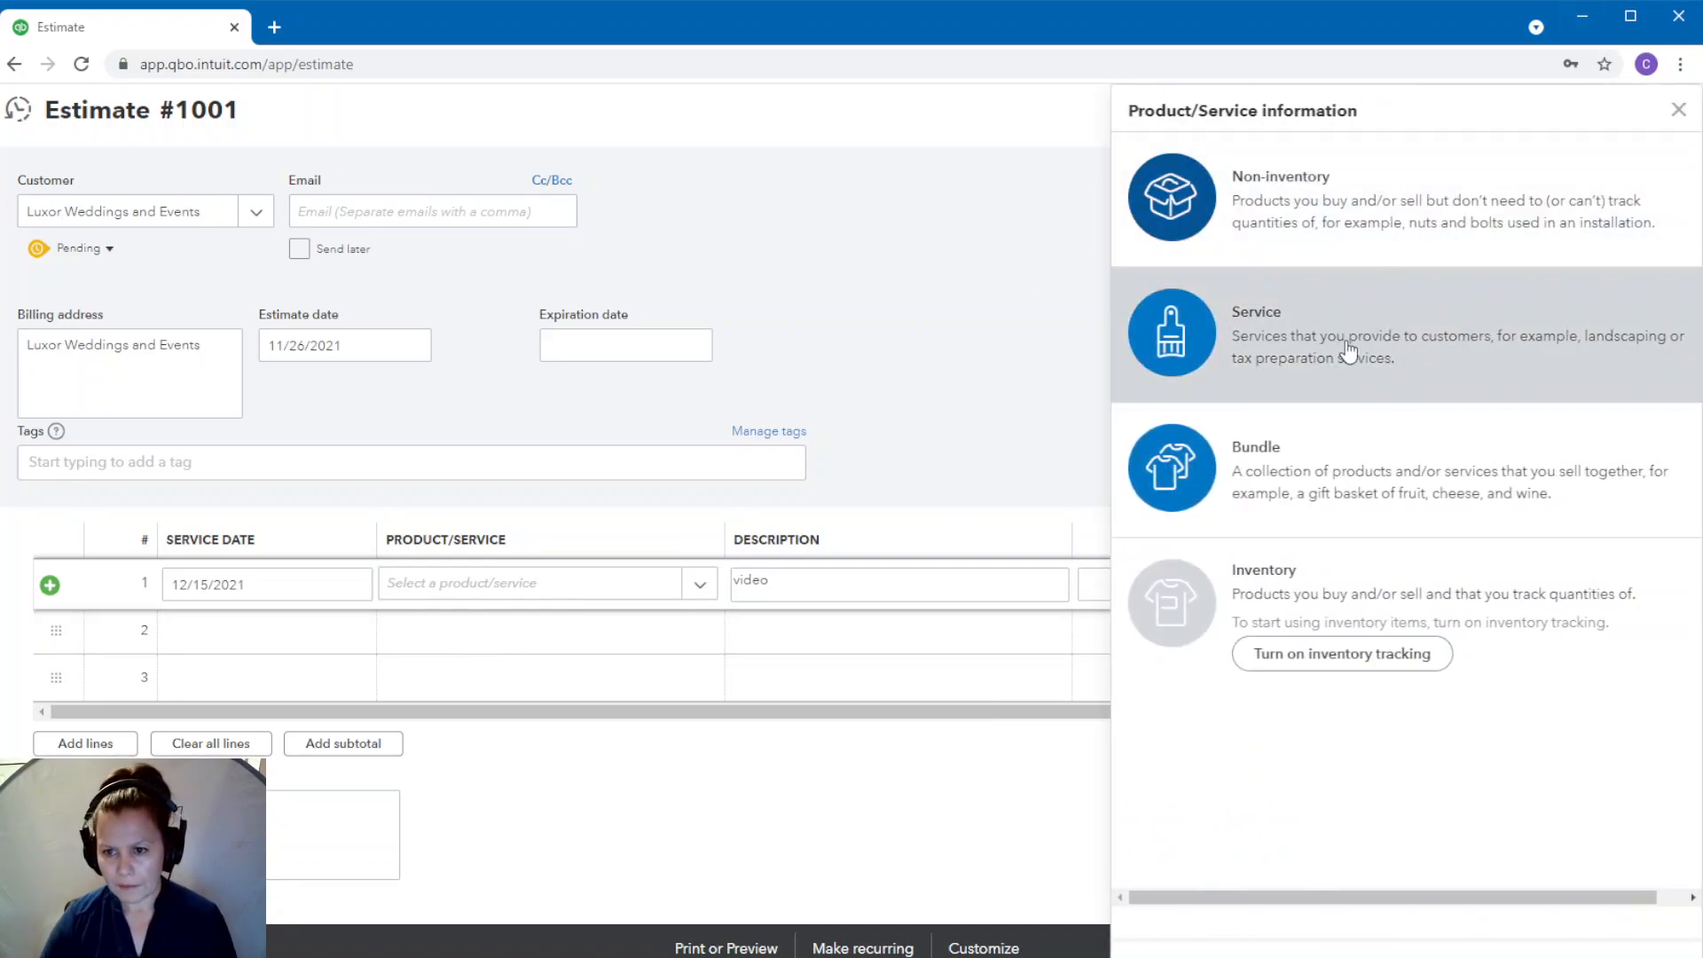
click(1327, 359)
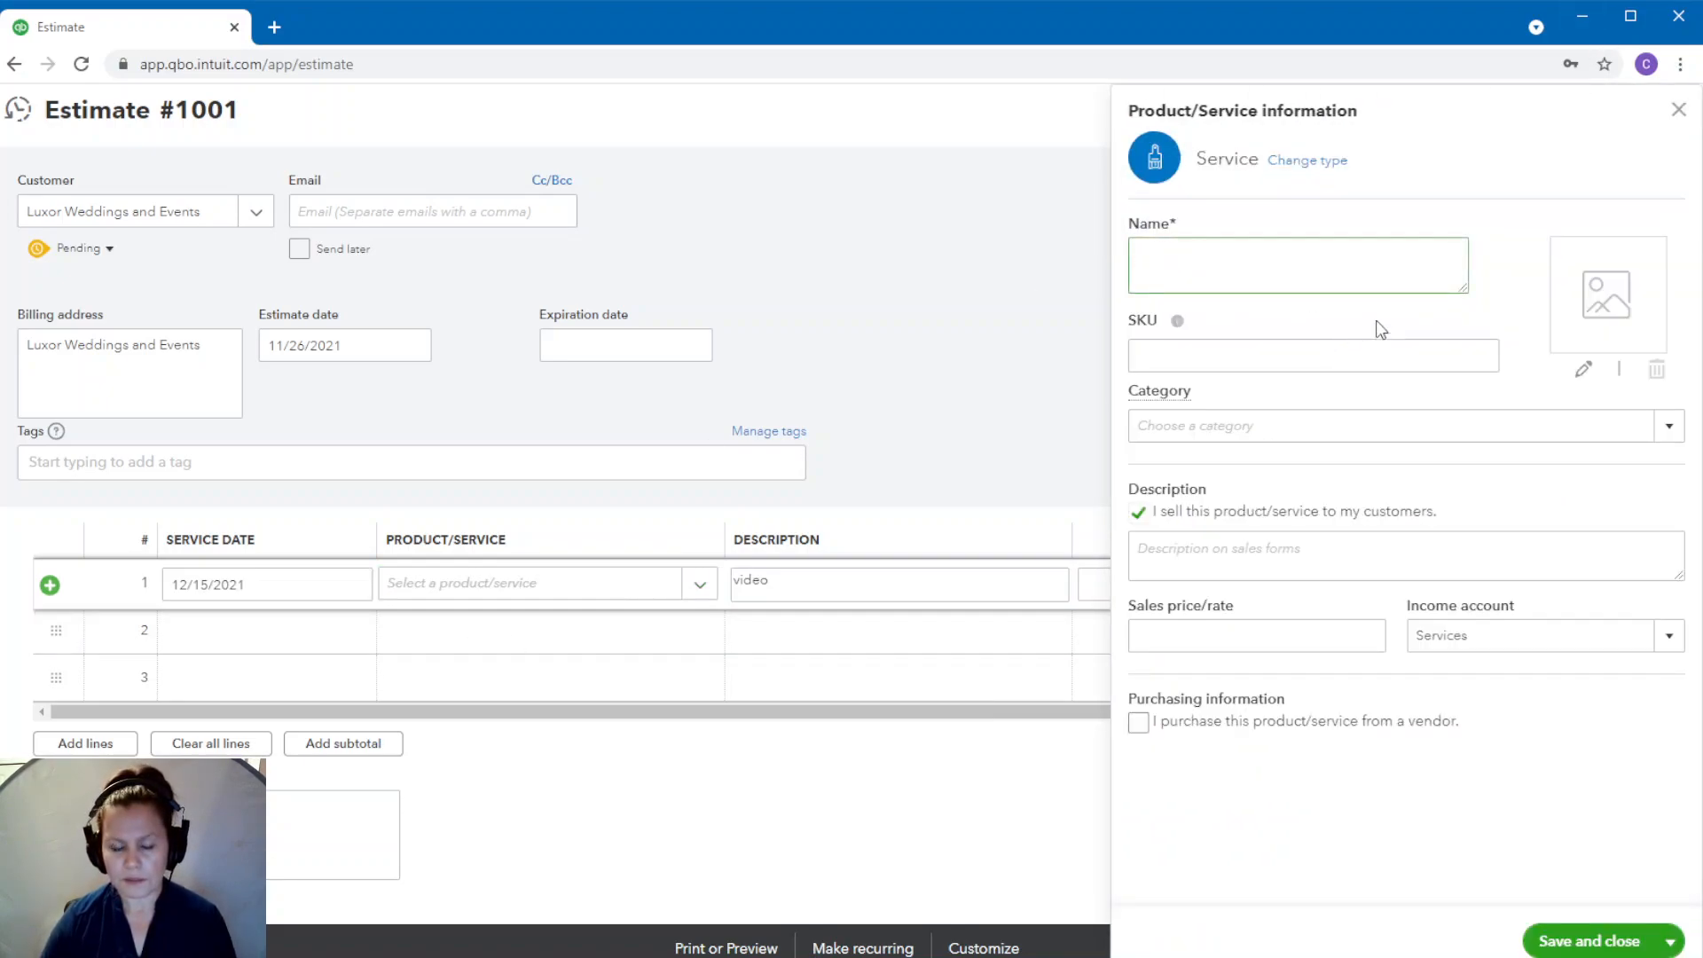
text(Video )
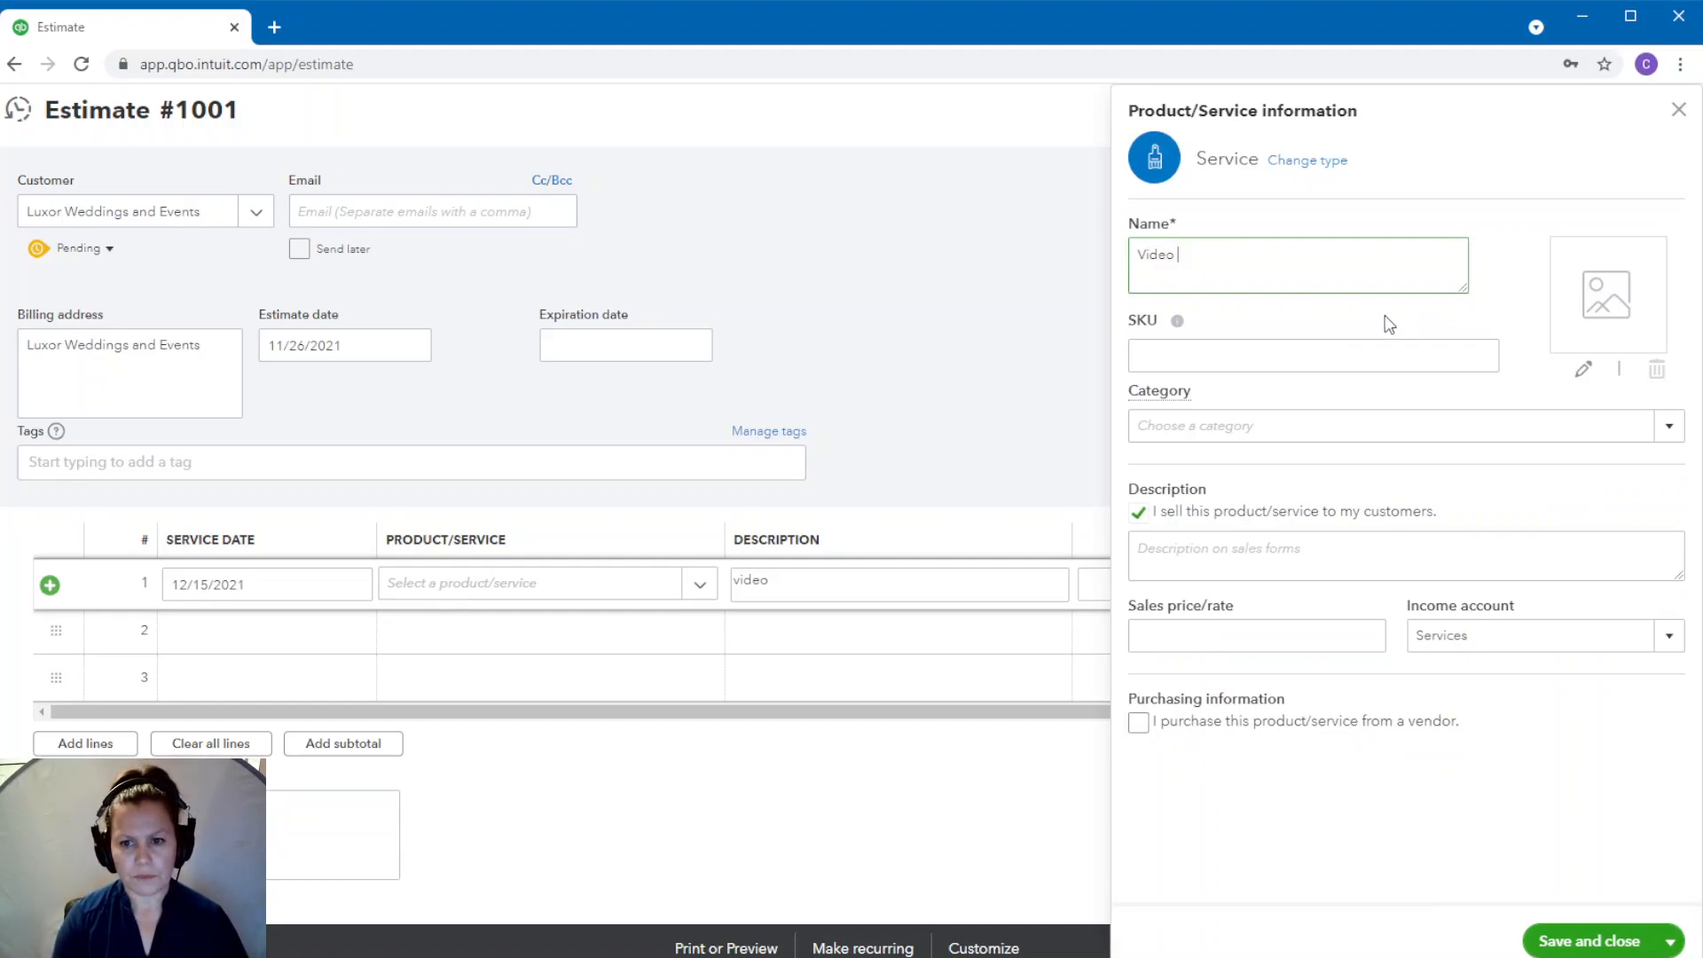
text(Service)
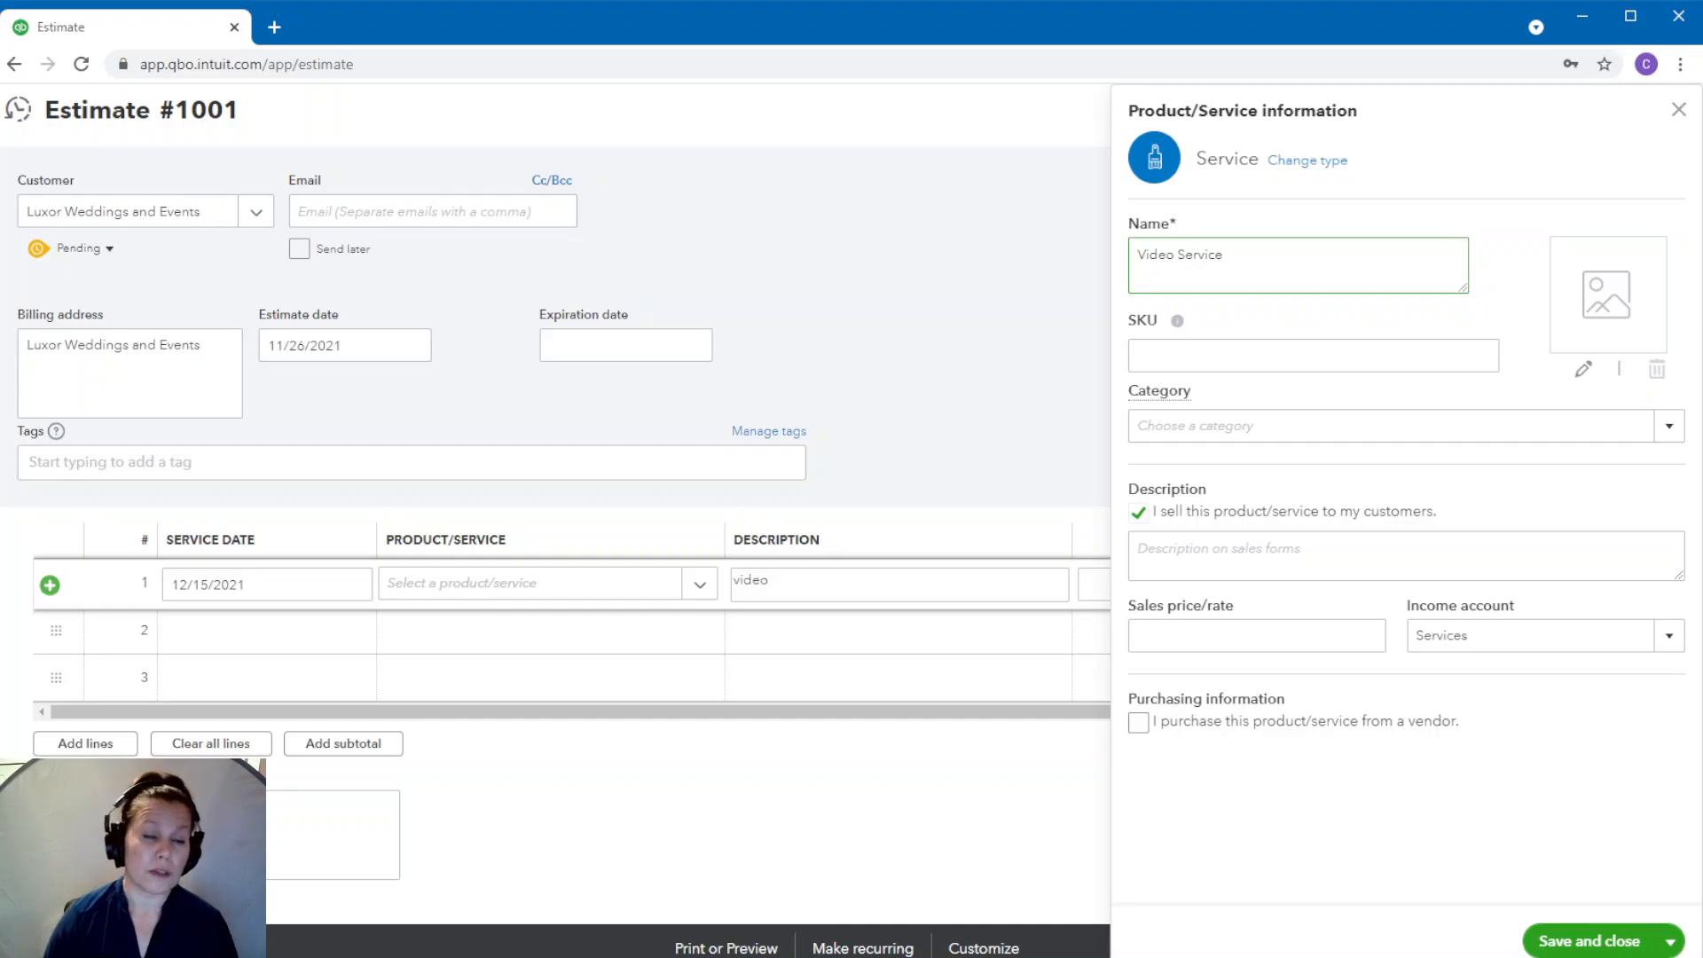
click(1607, 944)
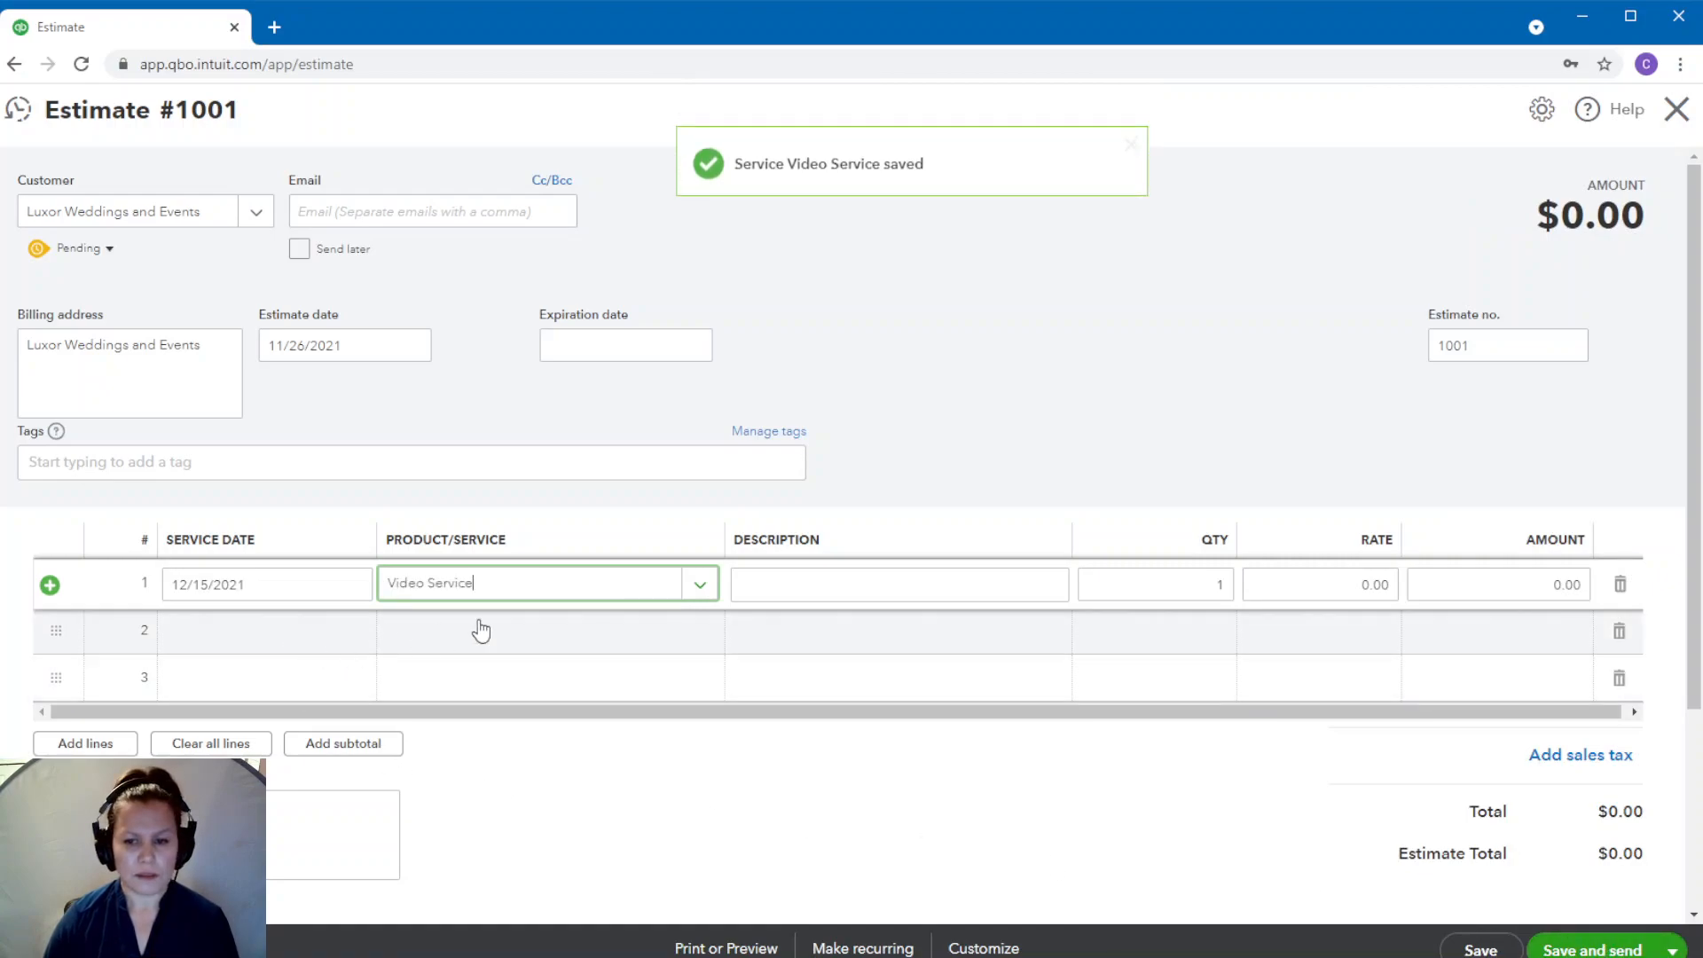
click(1296, 585)
text(5000)
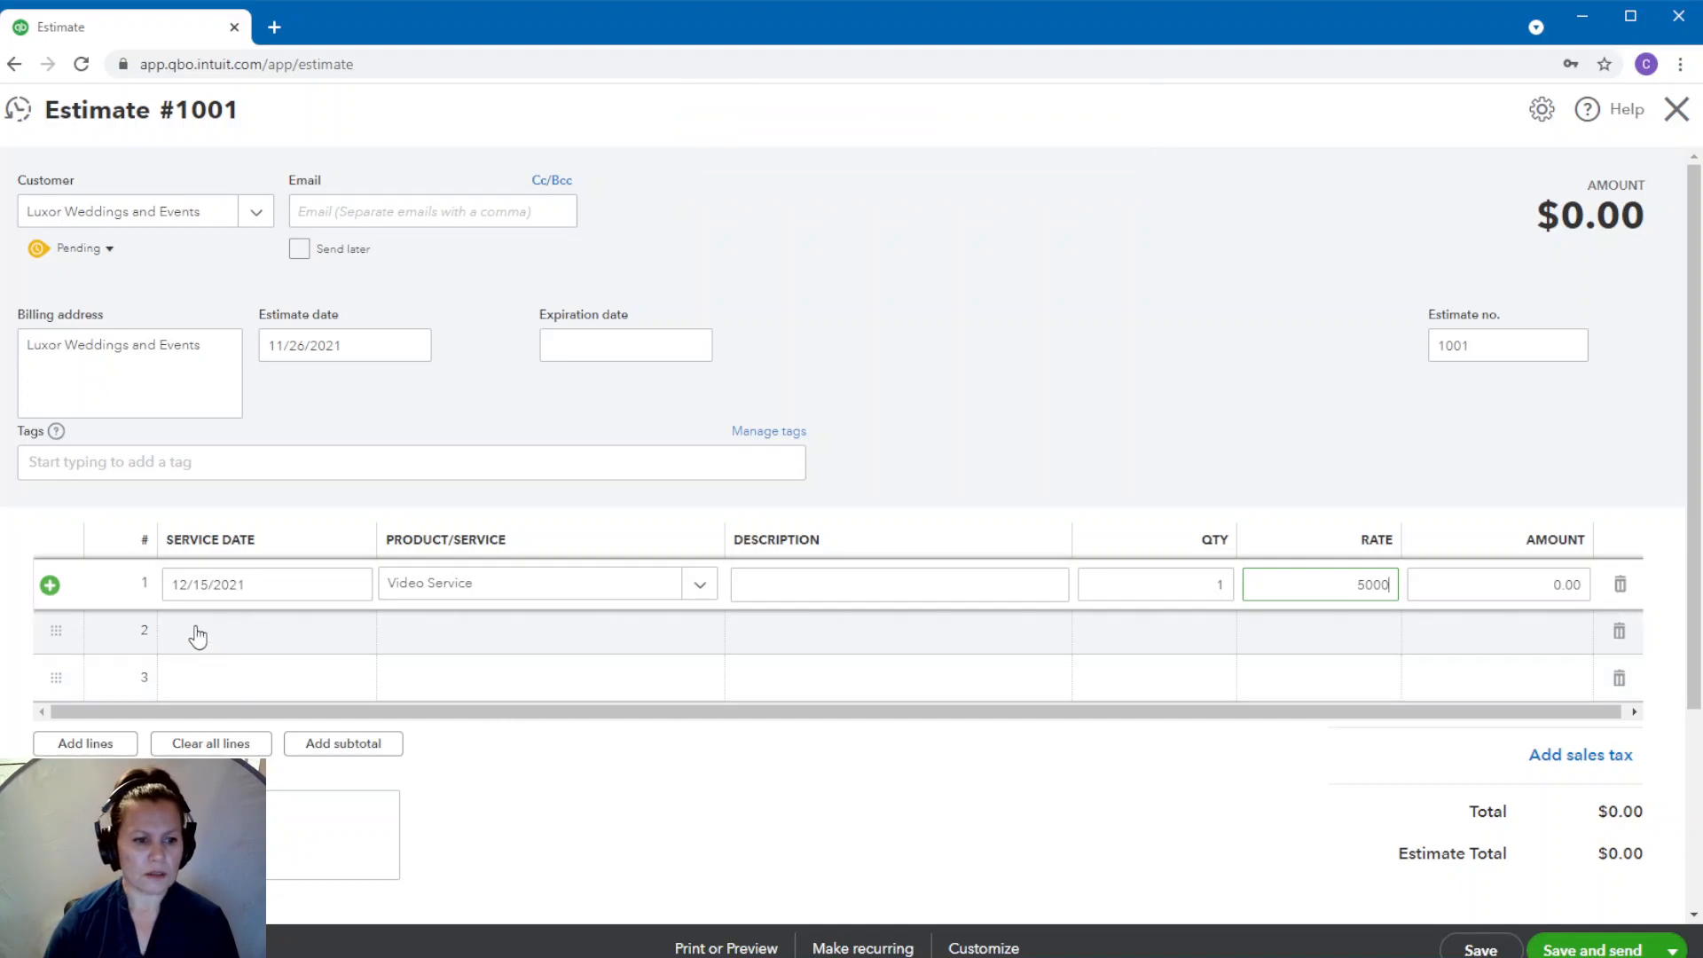
- Set the service date of the estimate's second line to 12/15/2021
click(322, 635)
click(354, 632)
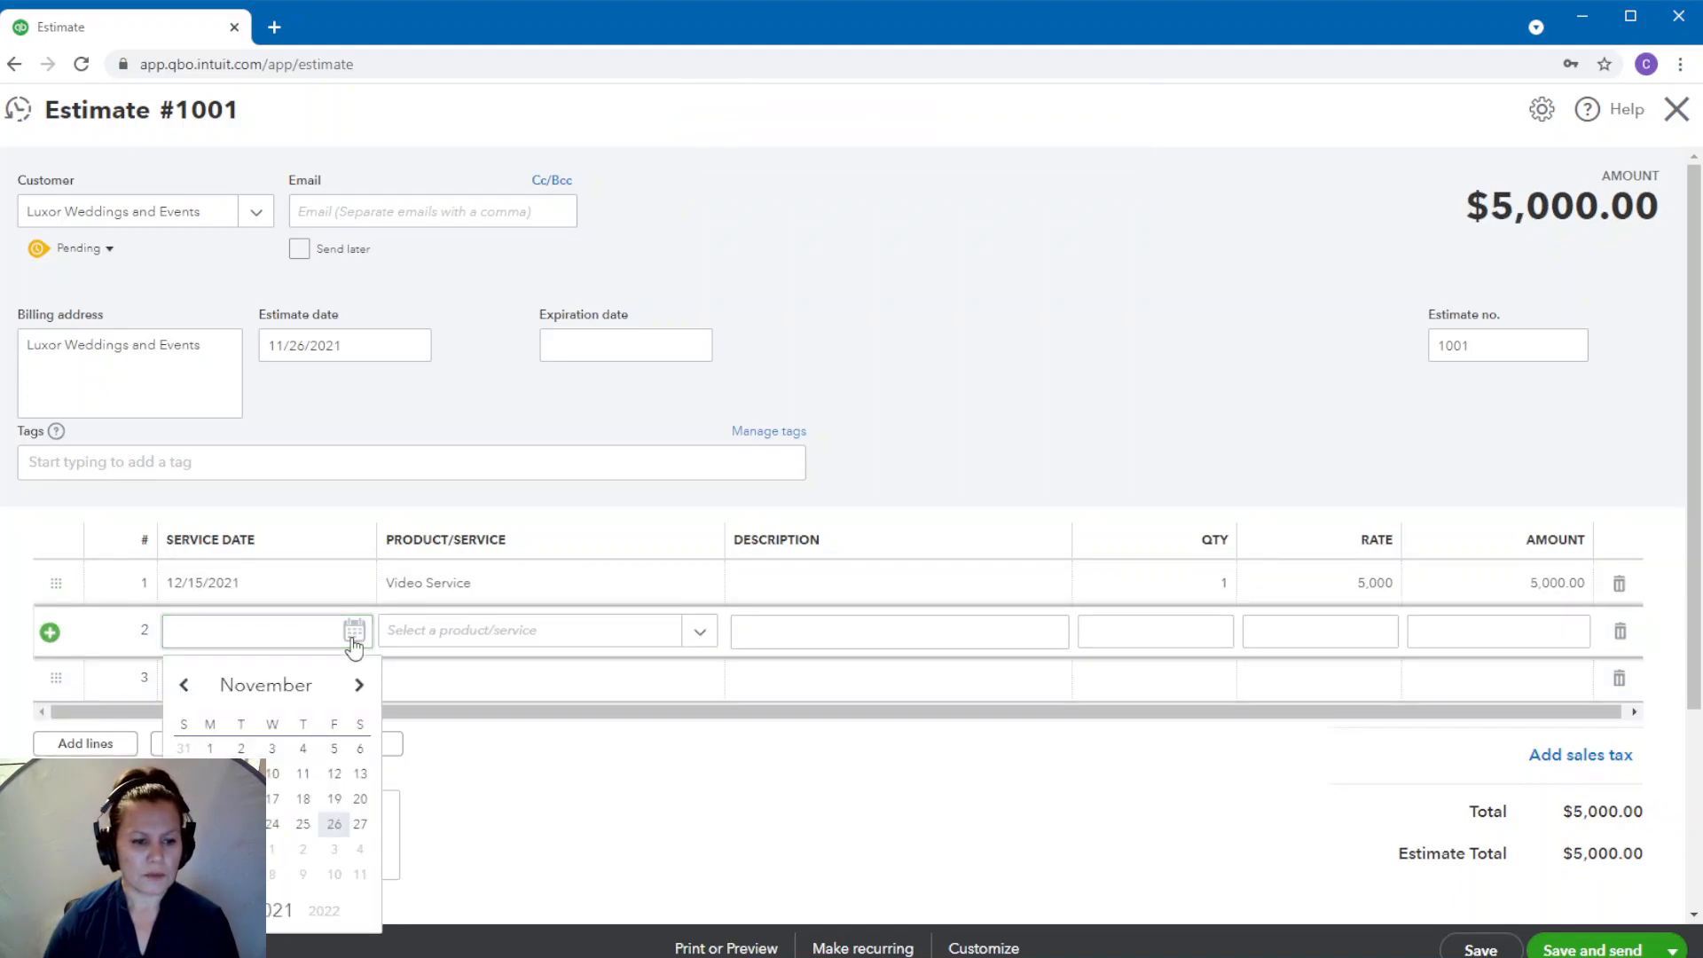
click(361, 693)
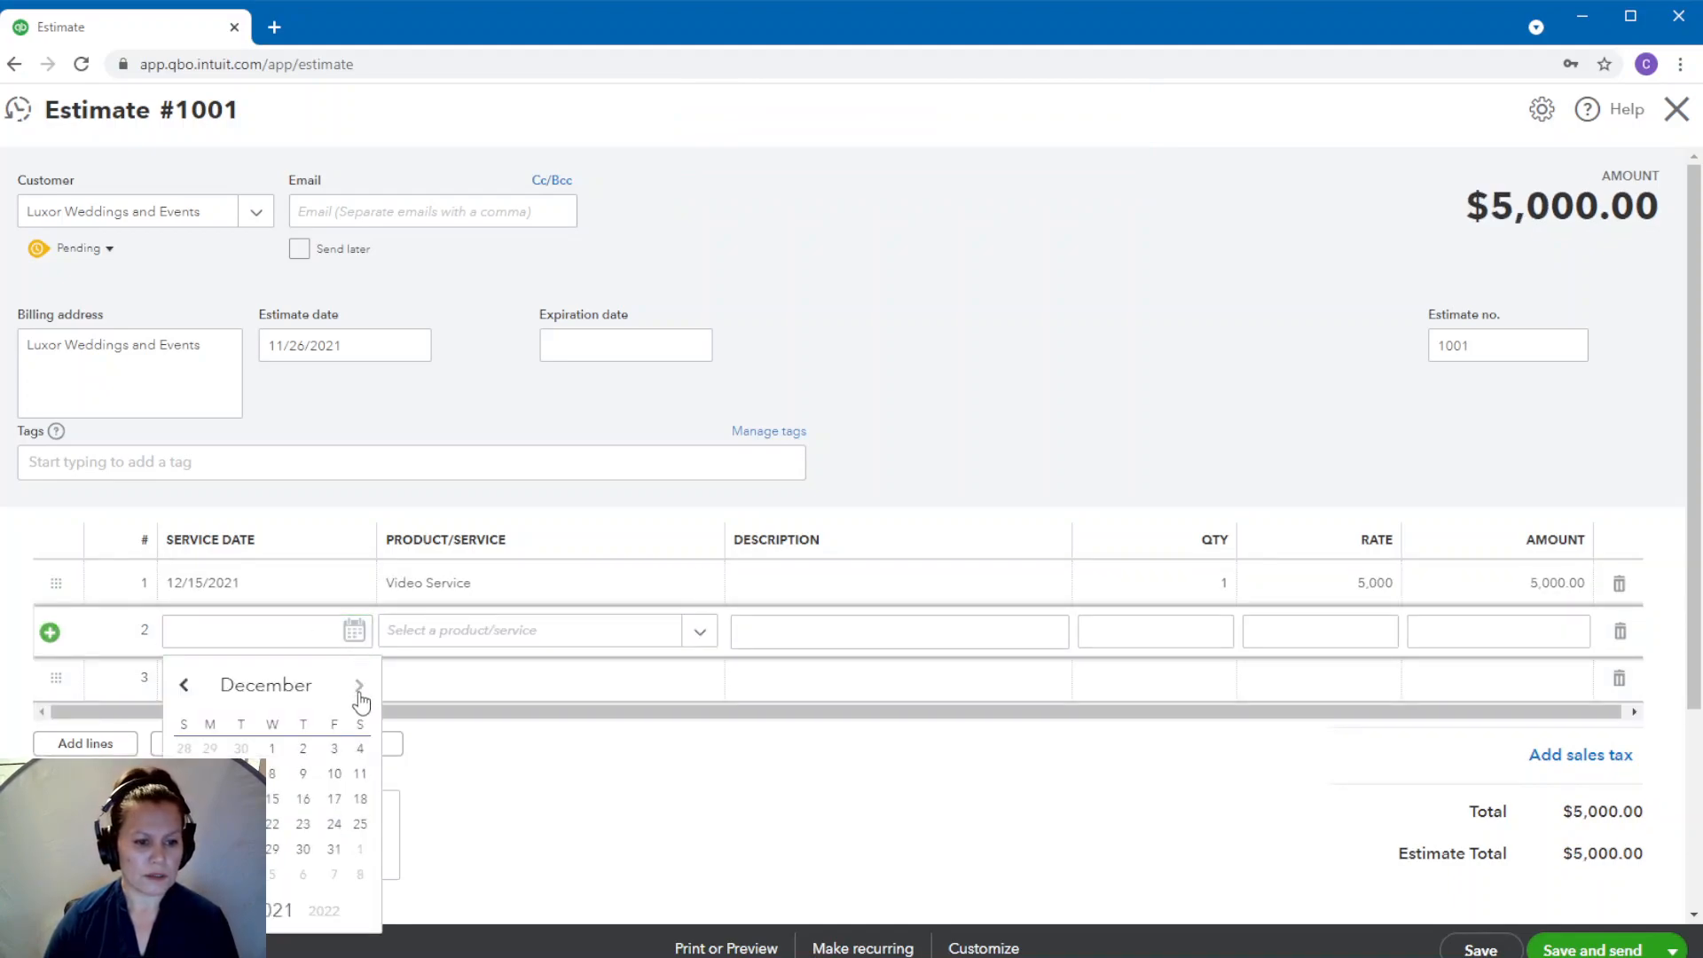
click(274, 798)
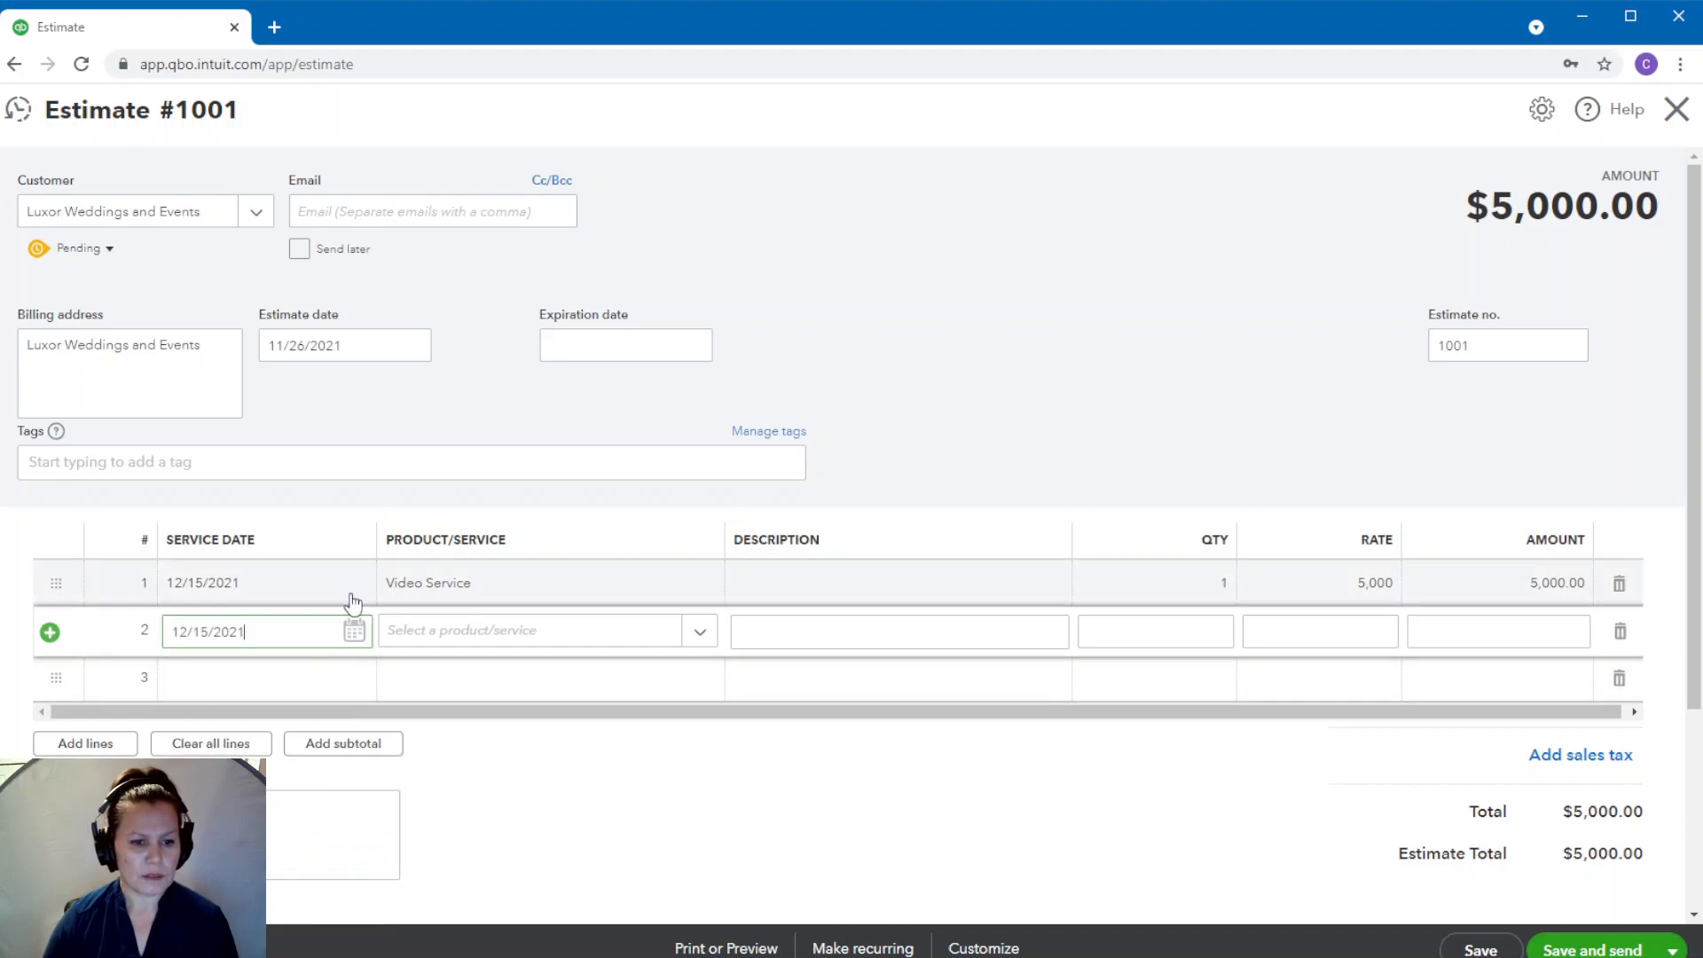
- Create a service item named "Photography" for the estimate's second line, keeping Services as its income account
click(452, 635)
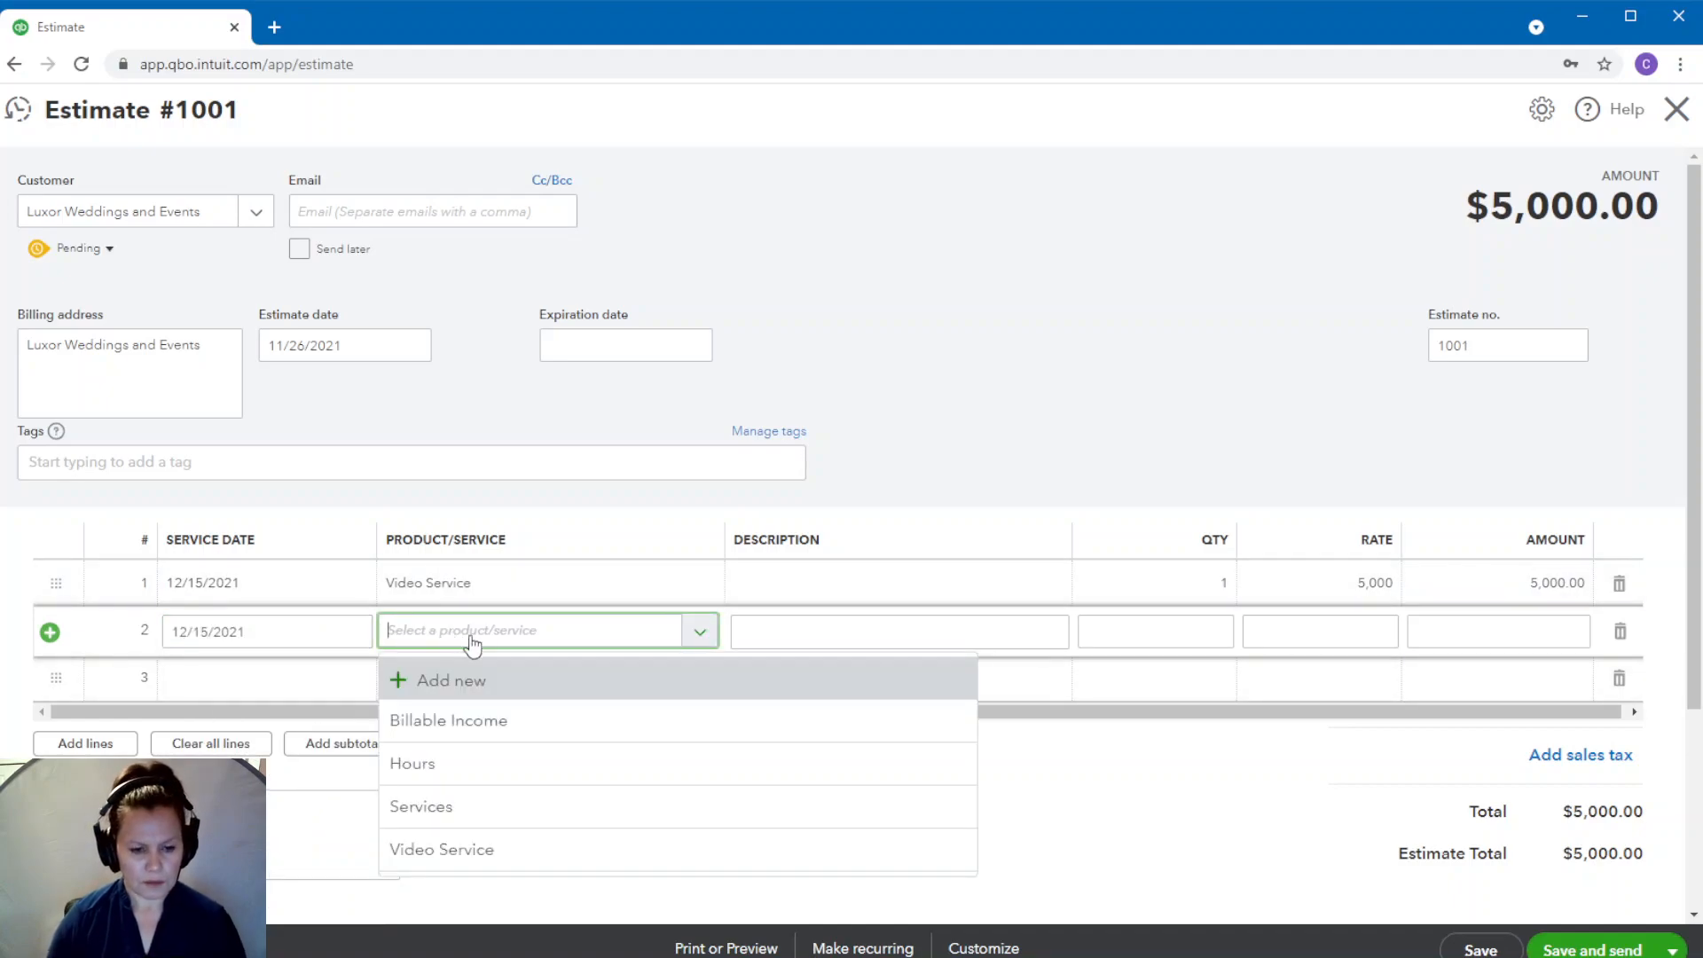
click(461, 678)
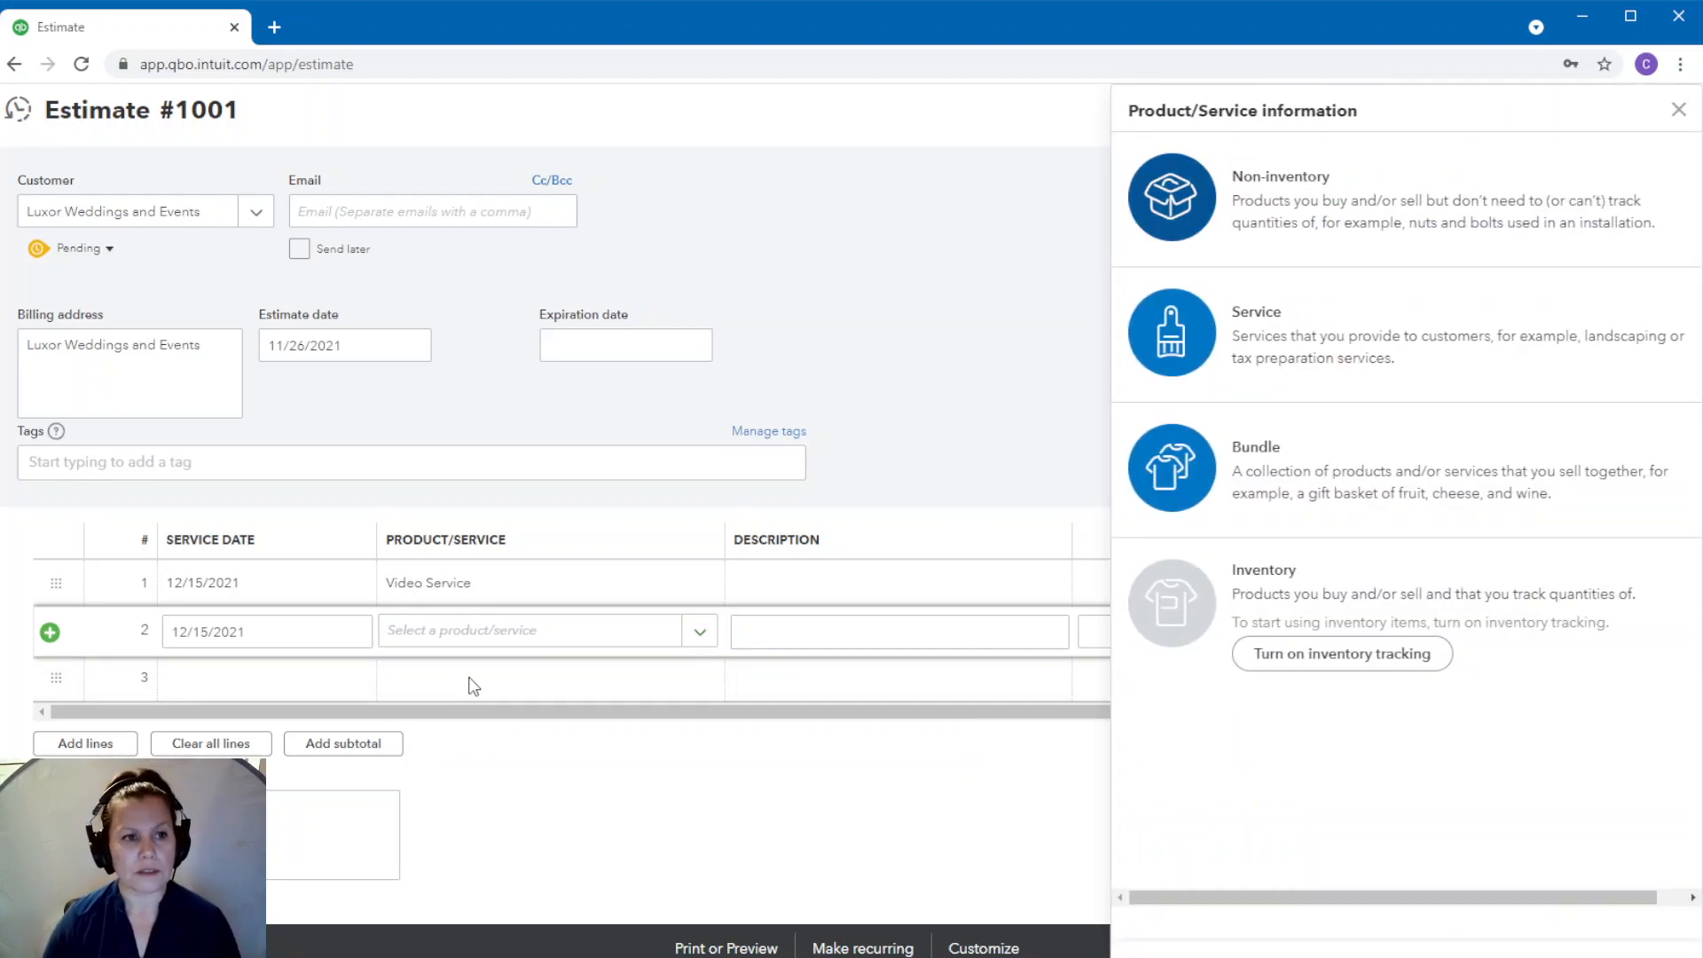
click(1254, 324)
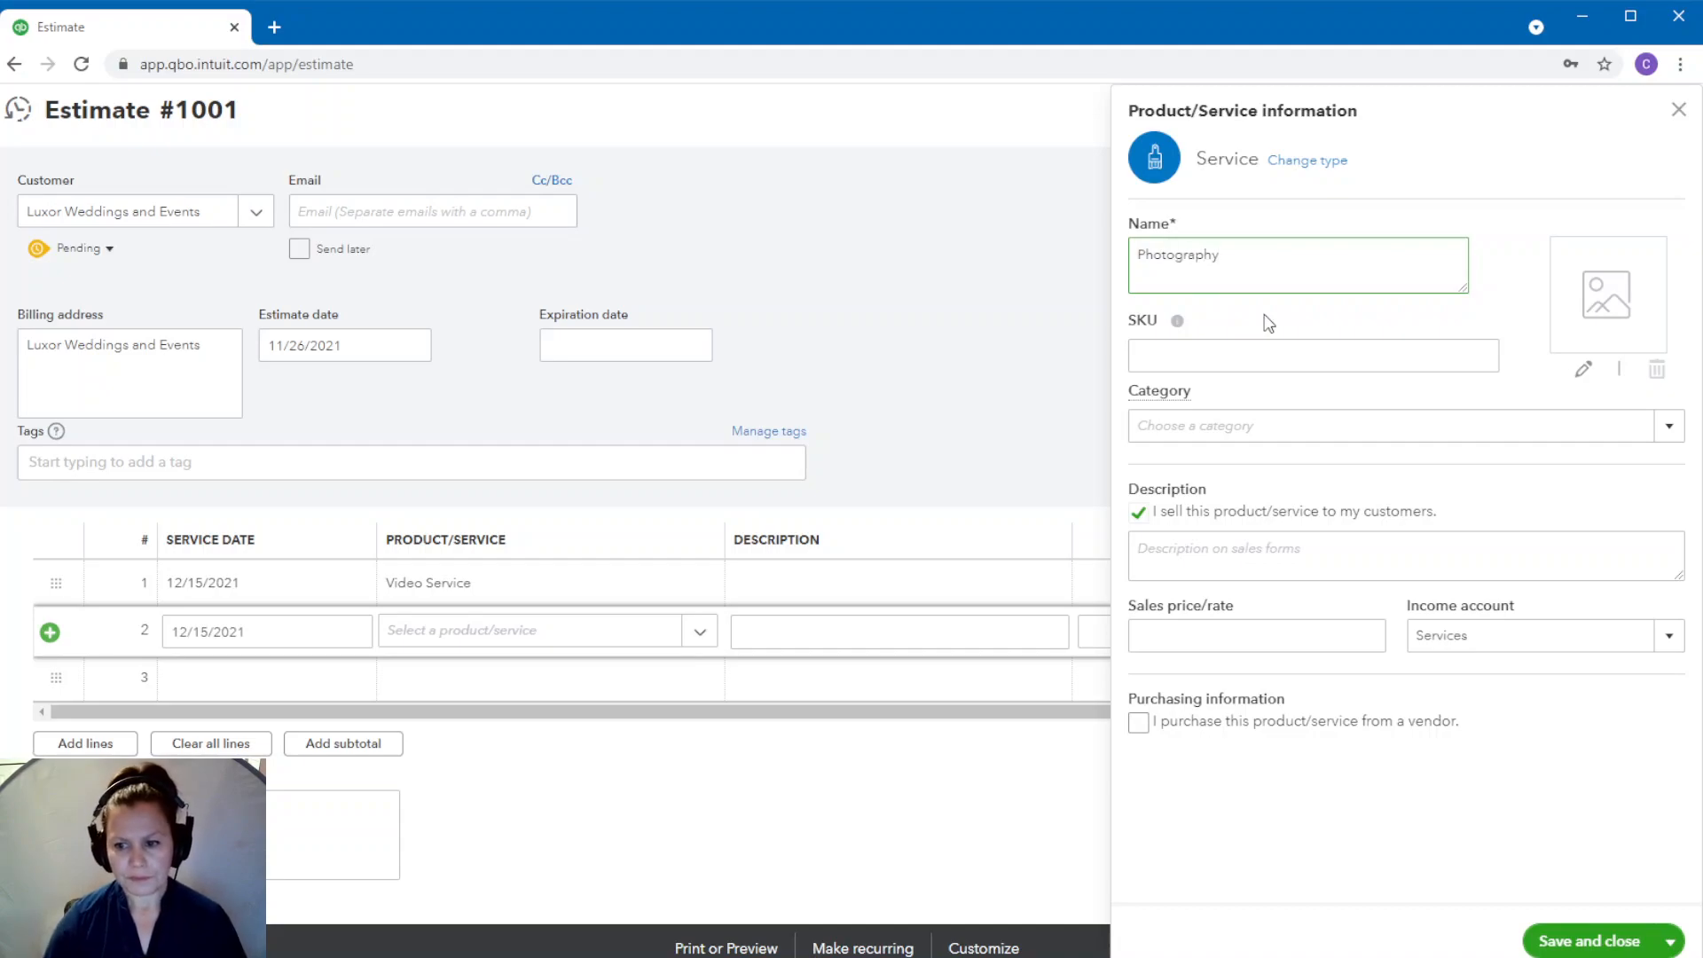
click(1407, 780)
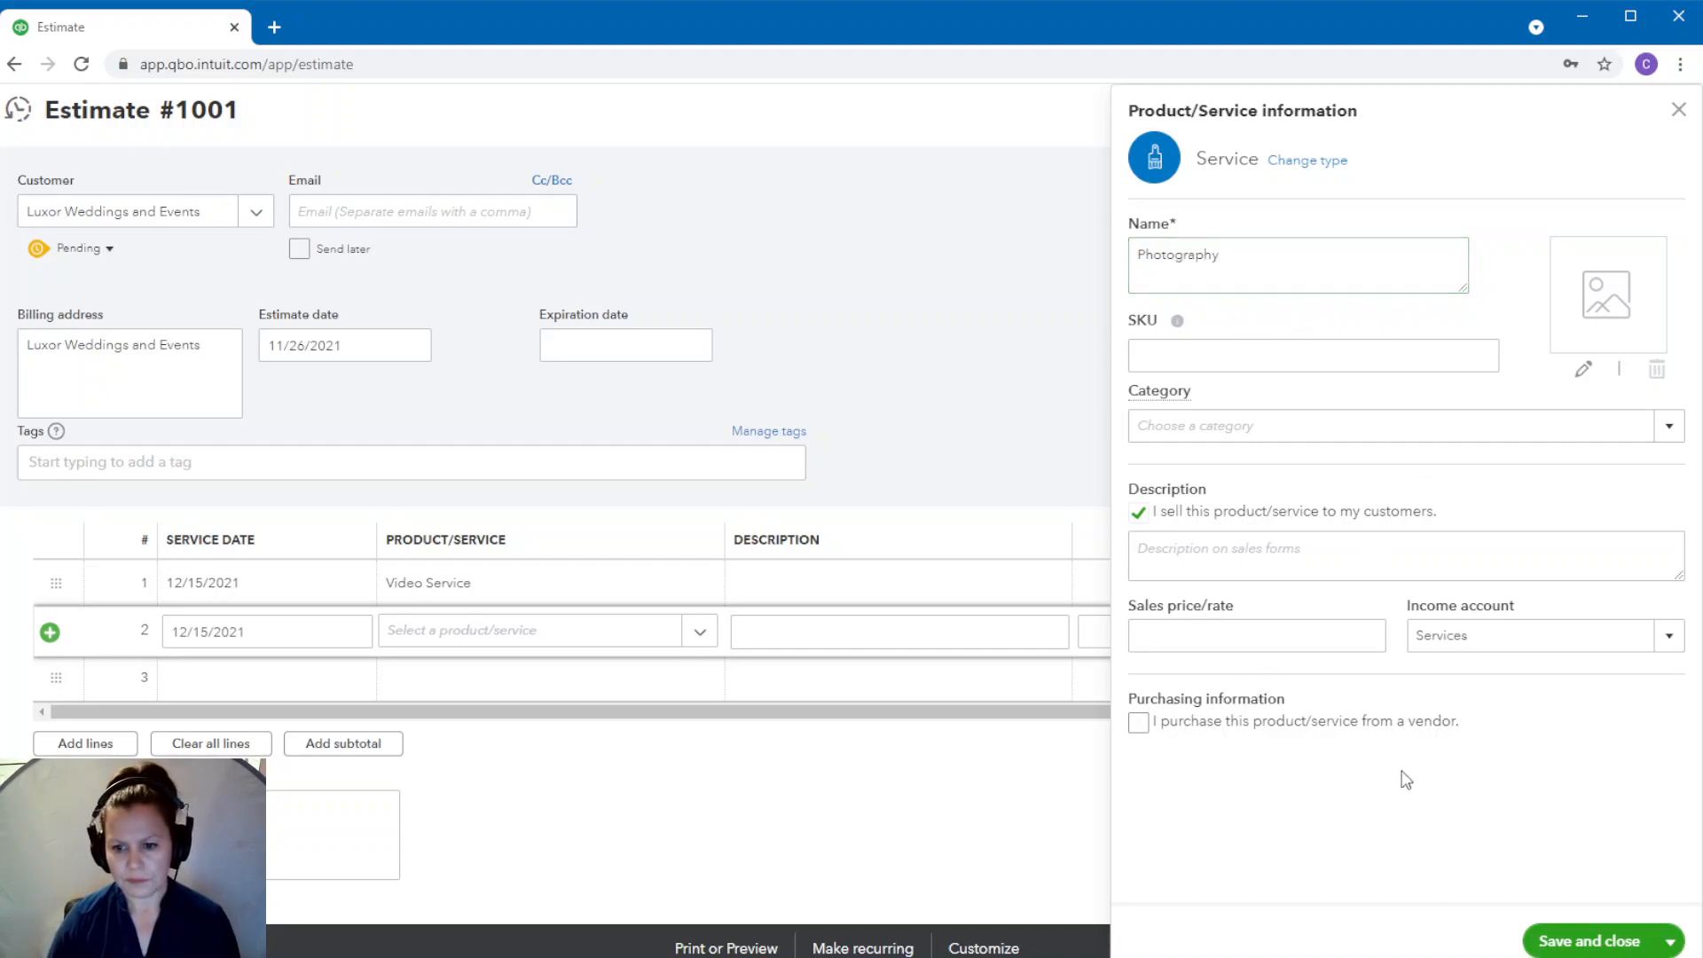
click(1552, 926)
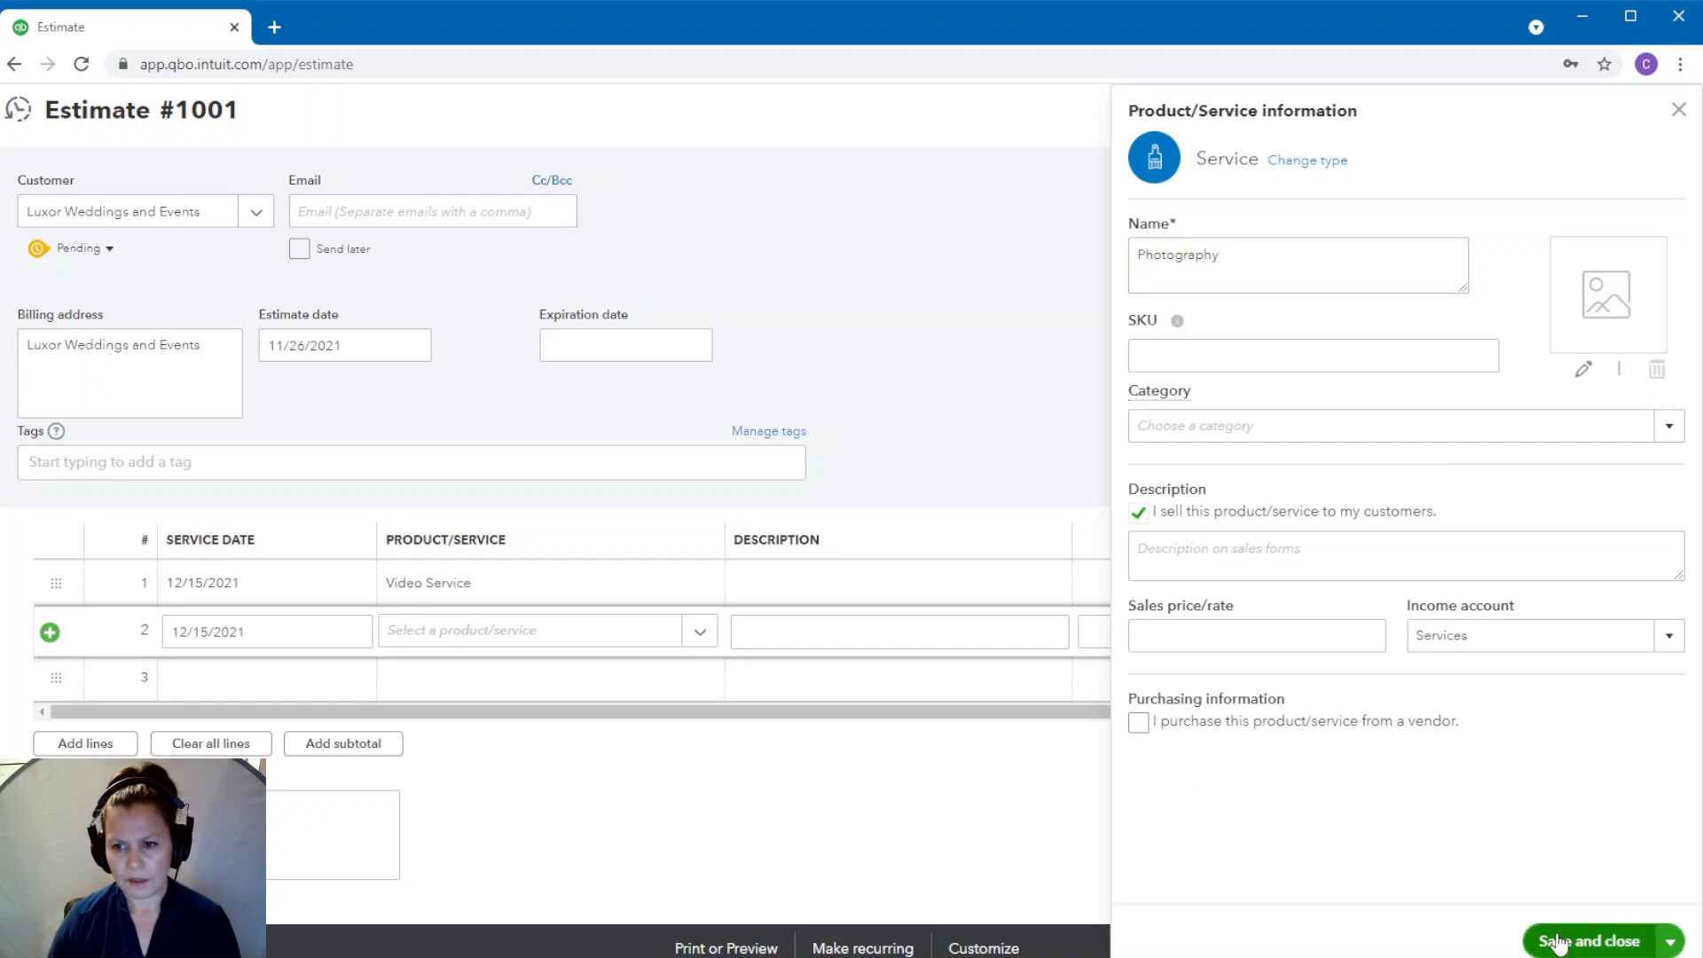
- Set the rate of the estimate's Photography line to 5000
click(1296, 632)
text(10)
key(BackSpace)
key(BackSpace)
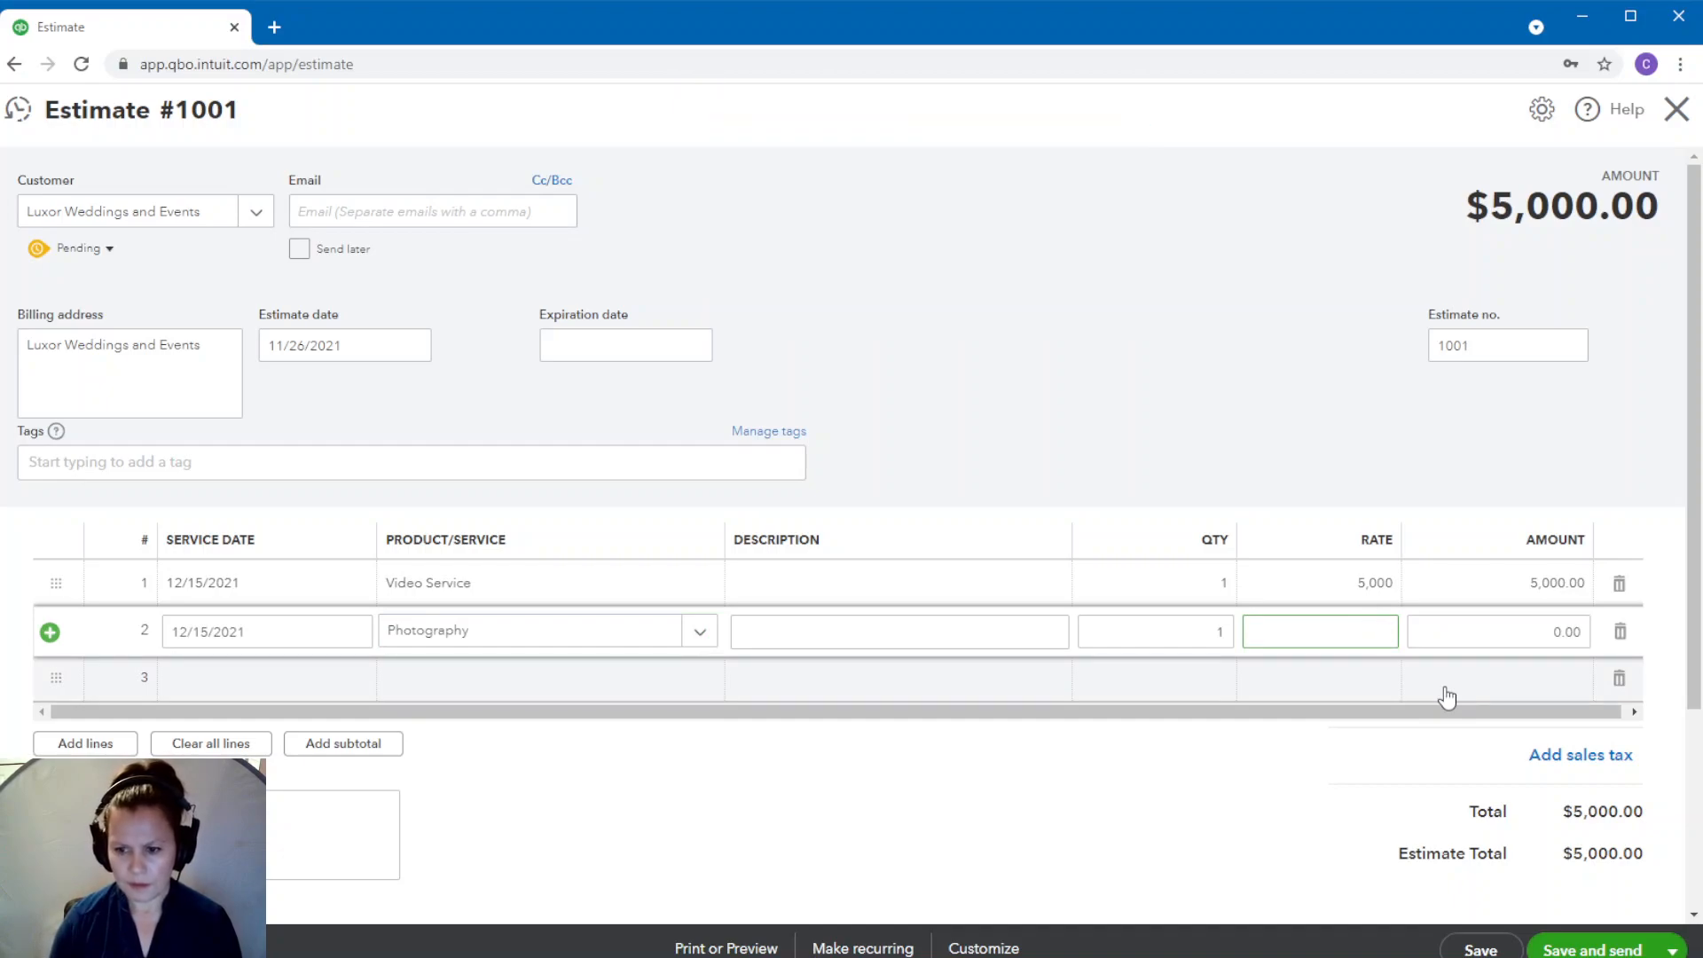
text(5000)
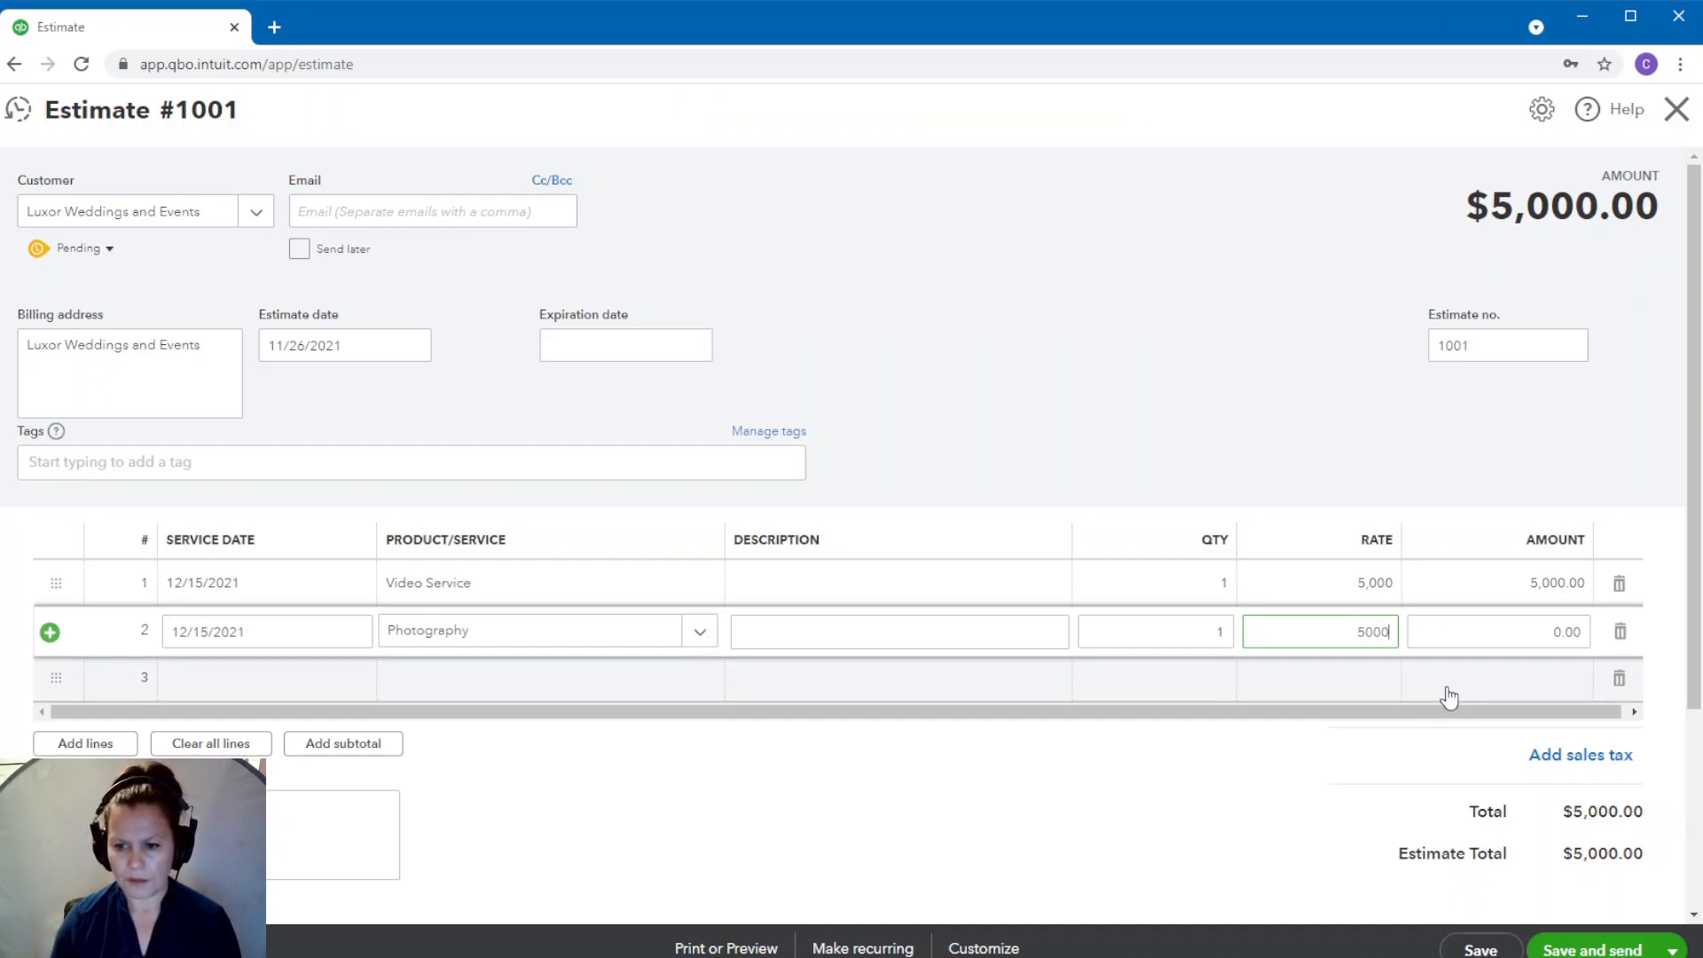
- Set the service date of the estimate's third line to 12/15/2021
click(263, 678)
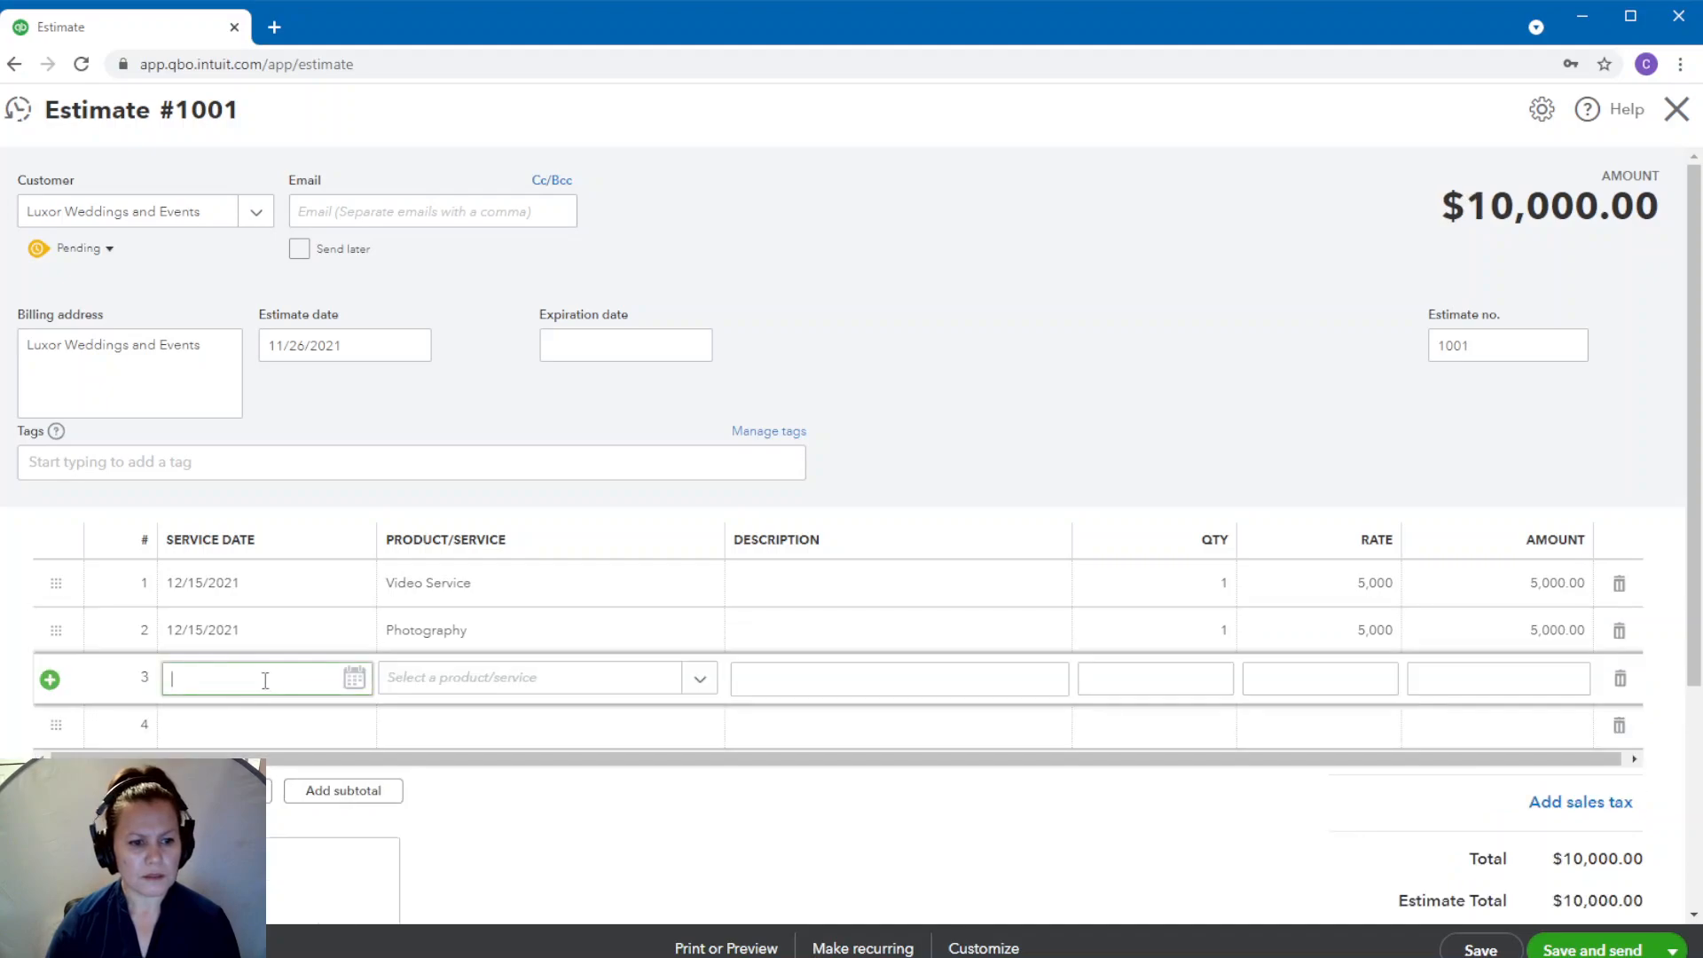
click(355, 679)
click(358, 412)
click(272, 526)
- Create a service item named "DJ Services" for the estimate's third line, keeping Services as its income account
click(430, 686)
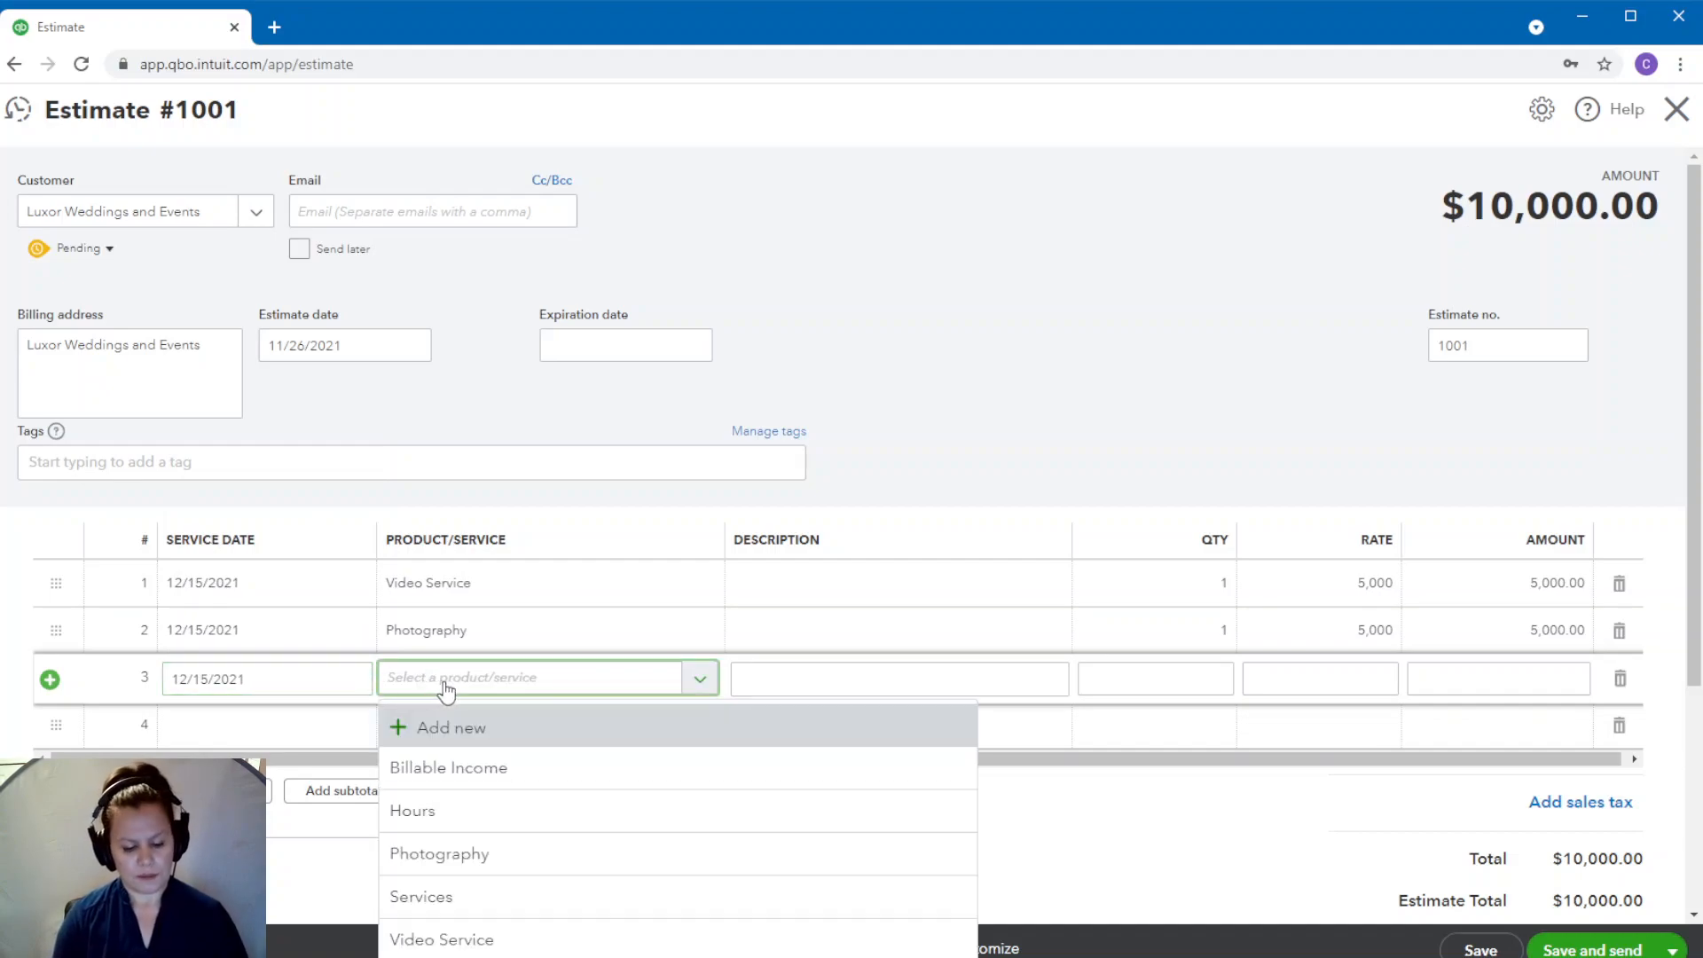
text(DJ)
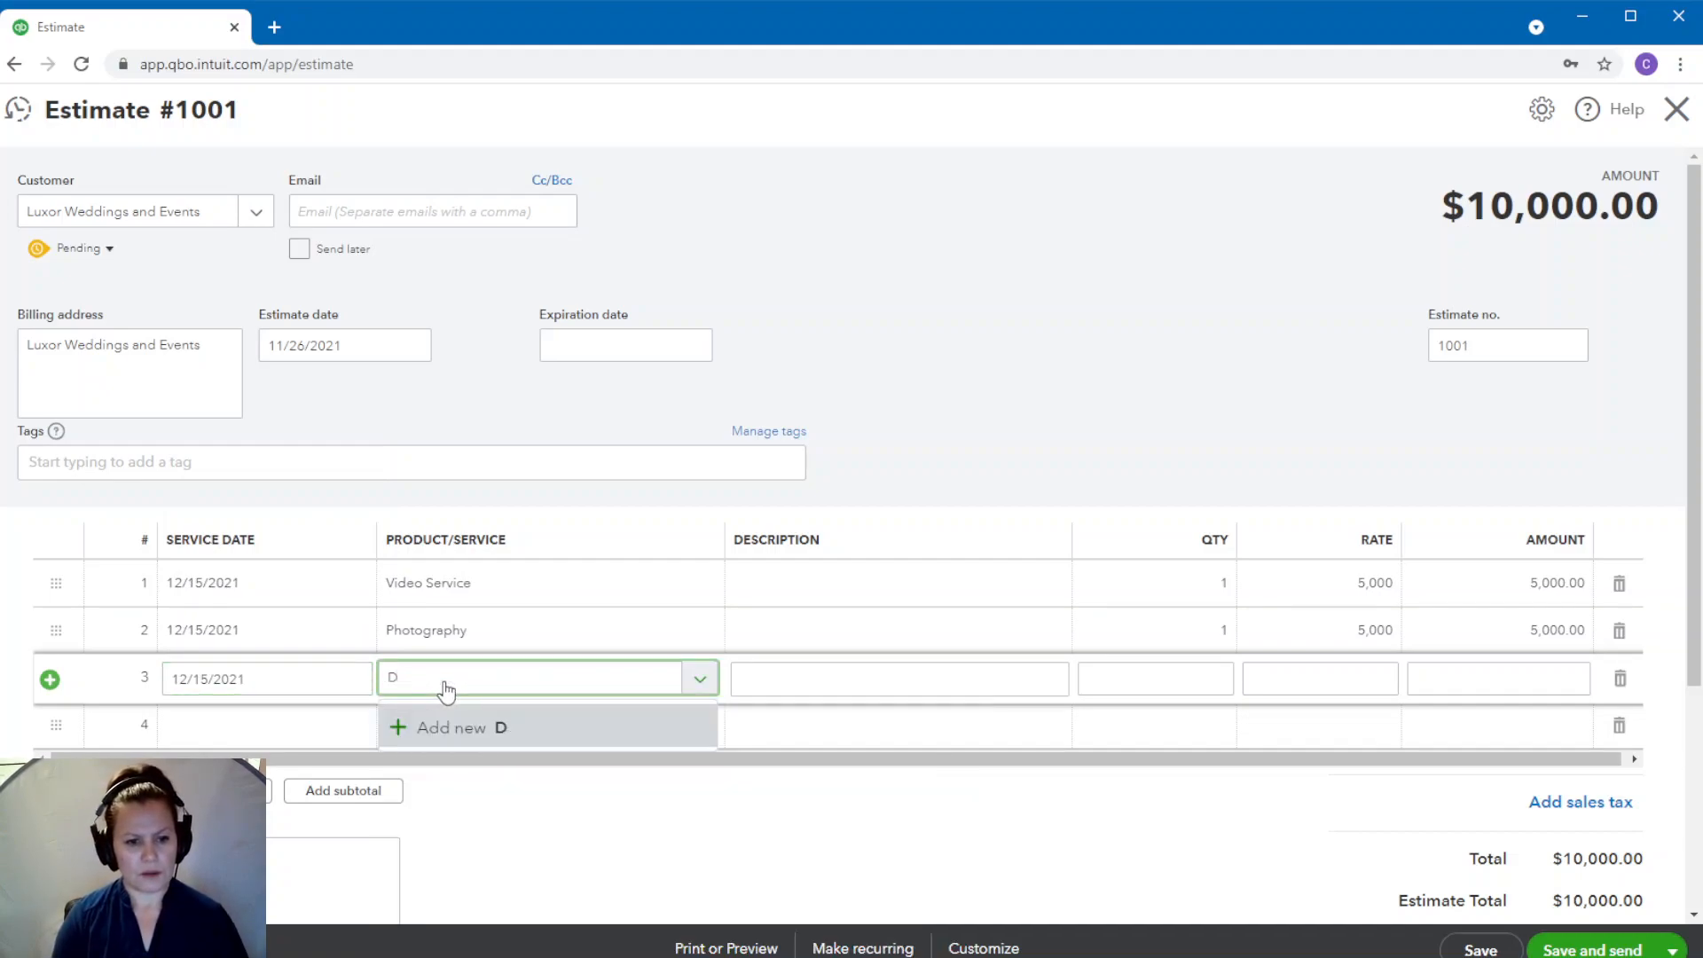
key(BackSpace)
click(462, 726)
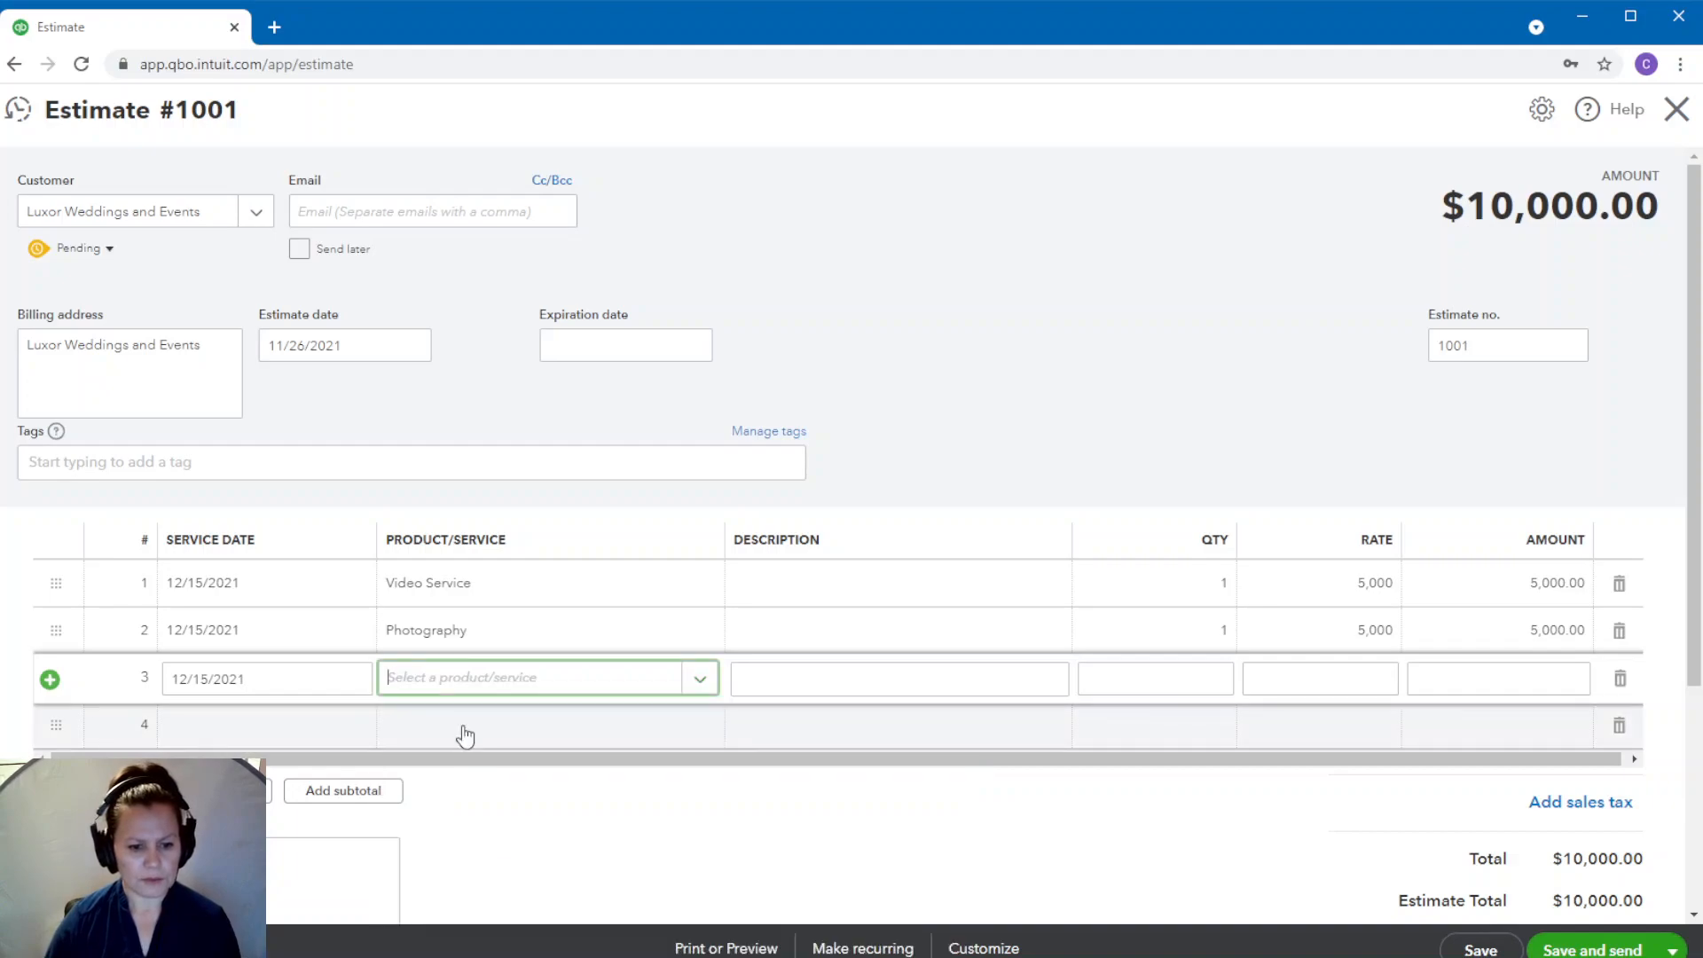
click(1250, 355)
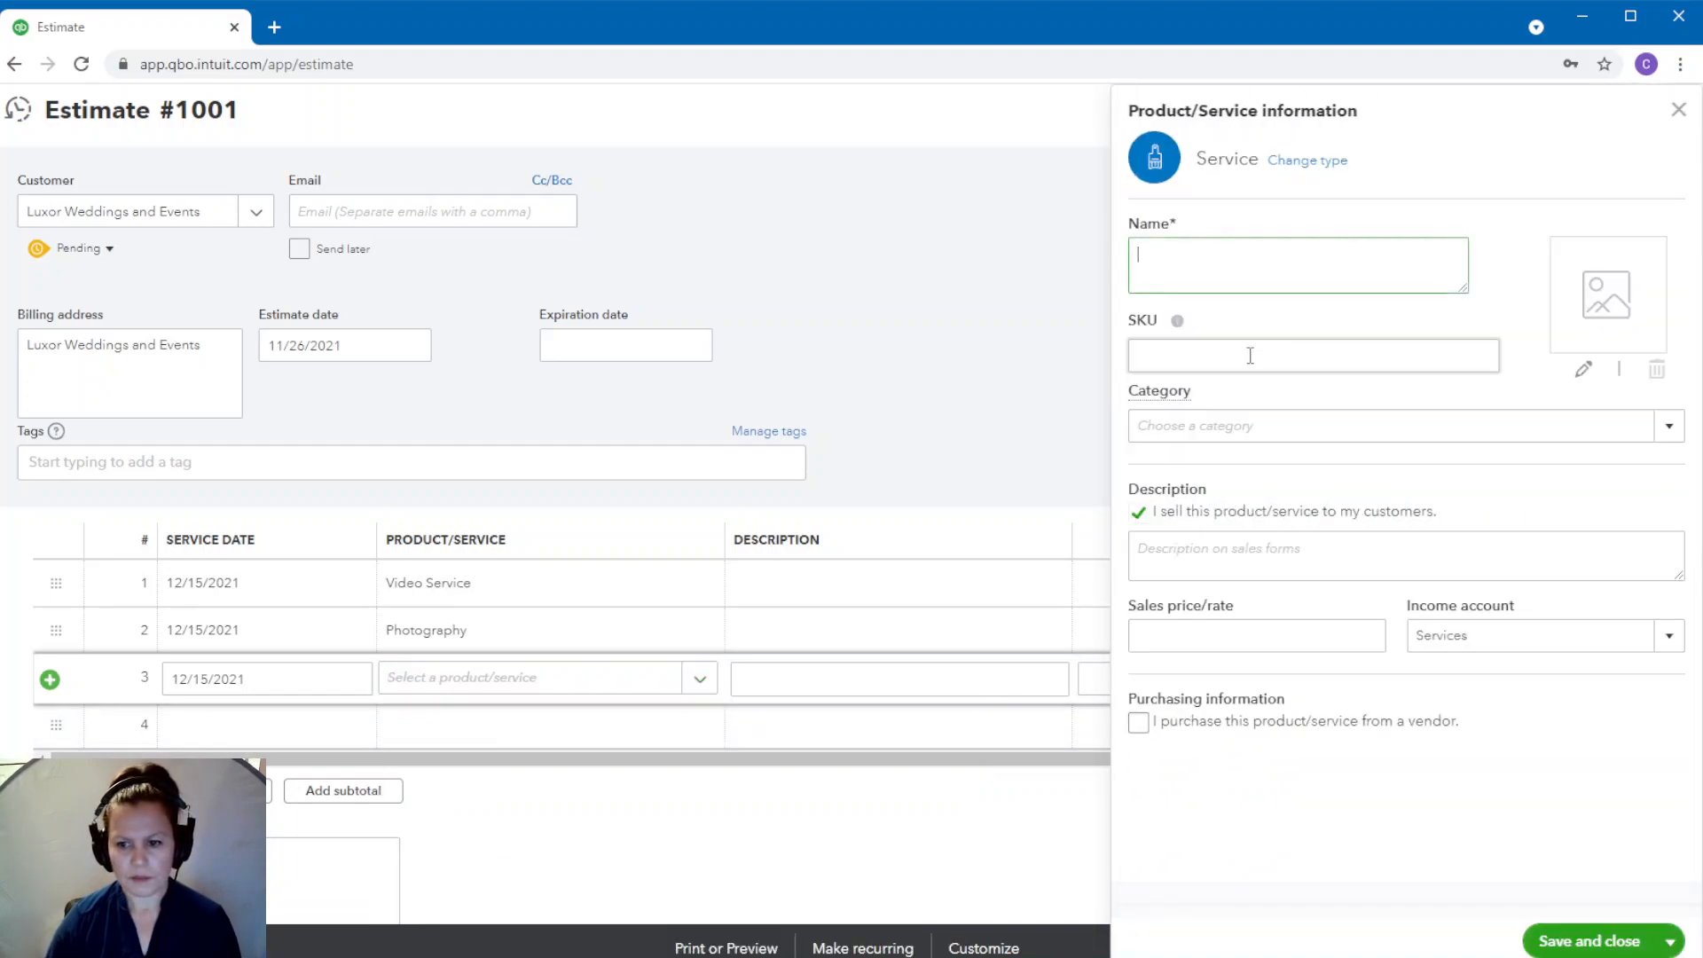
click(1672, 639)
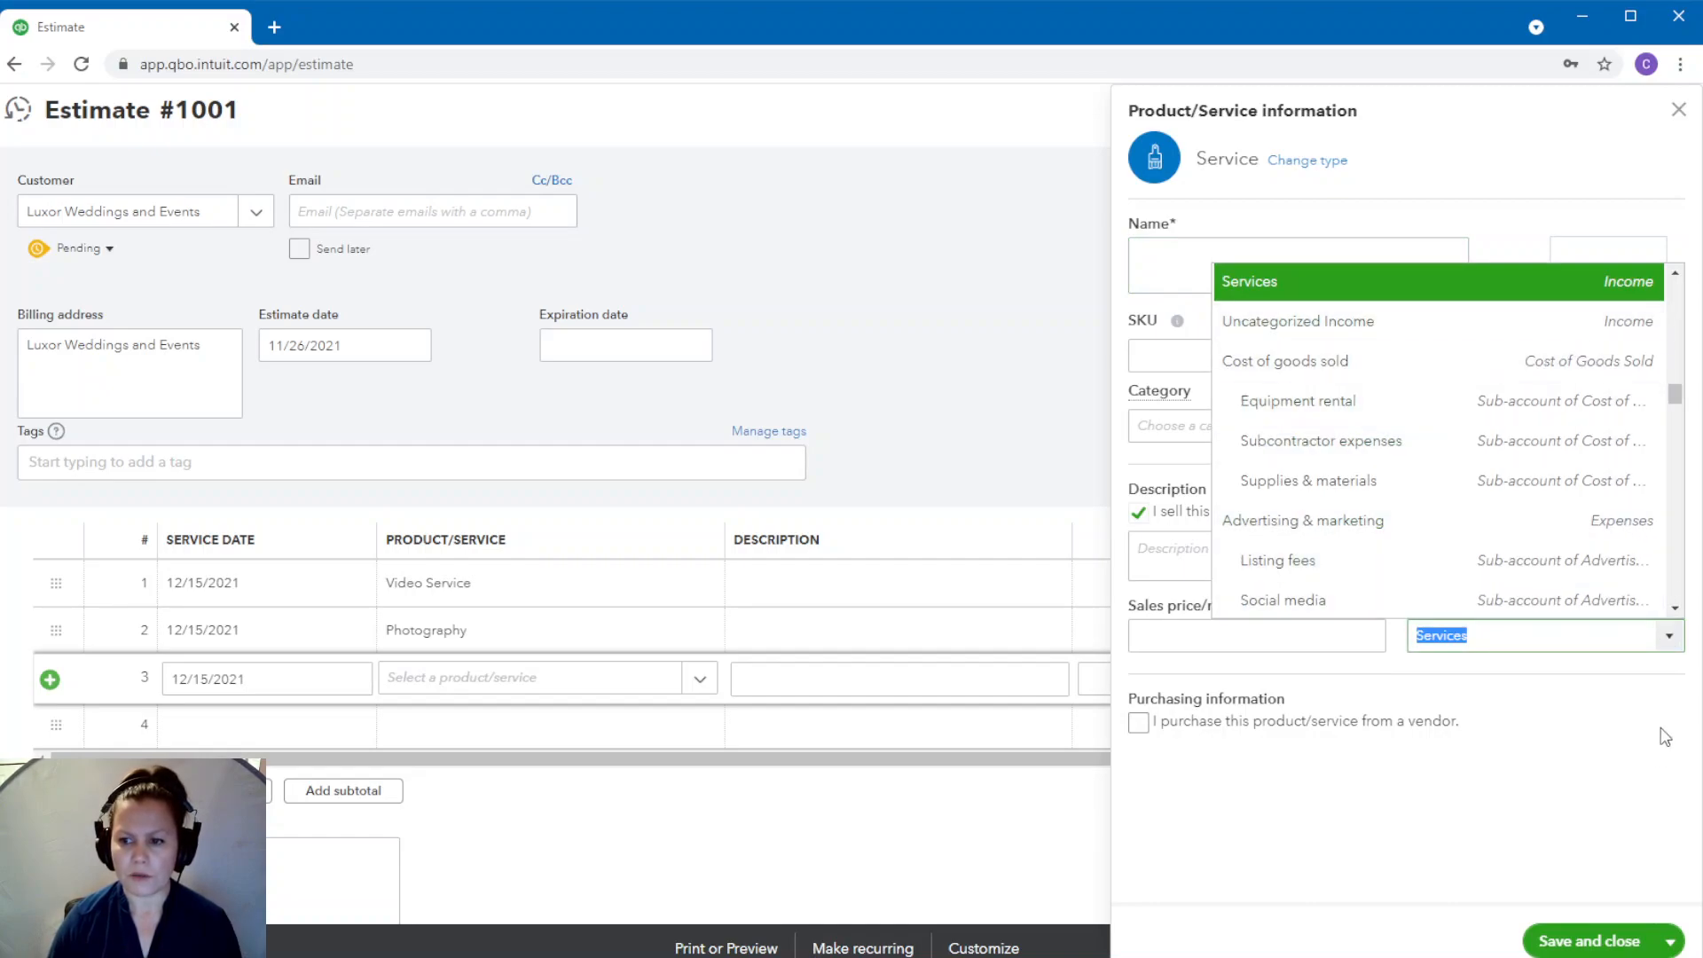
click(1617, 794)
click(1234, 263)
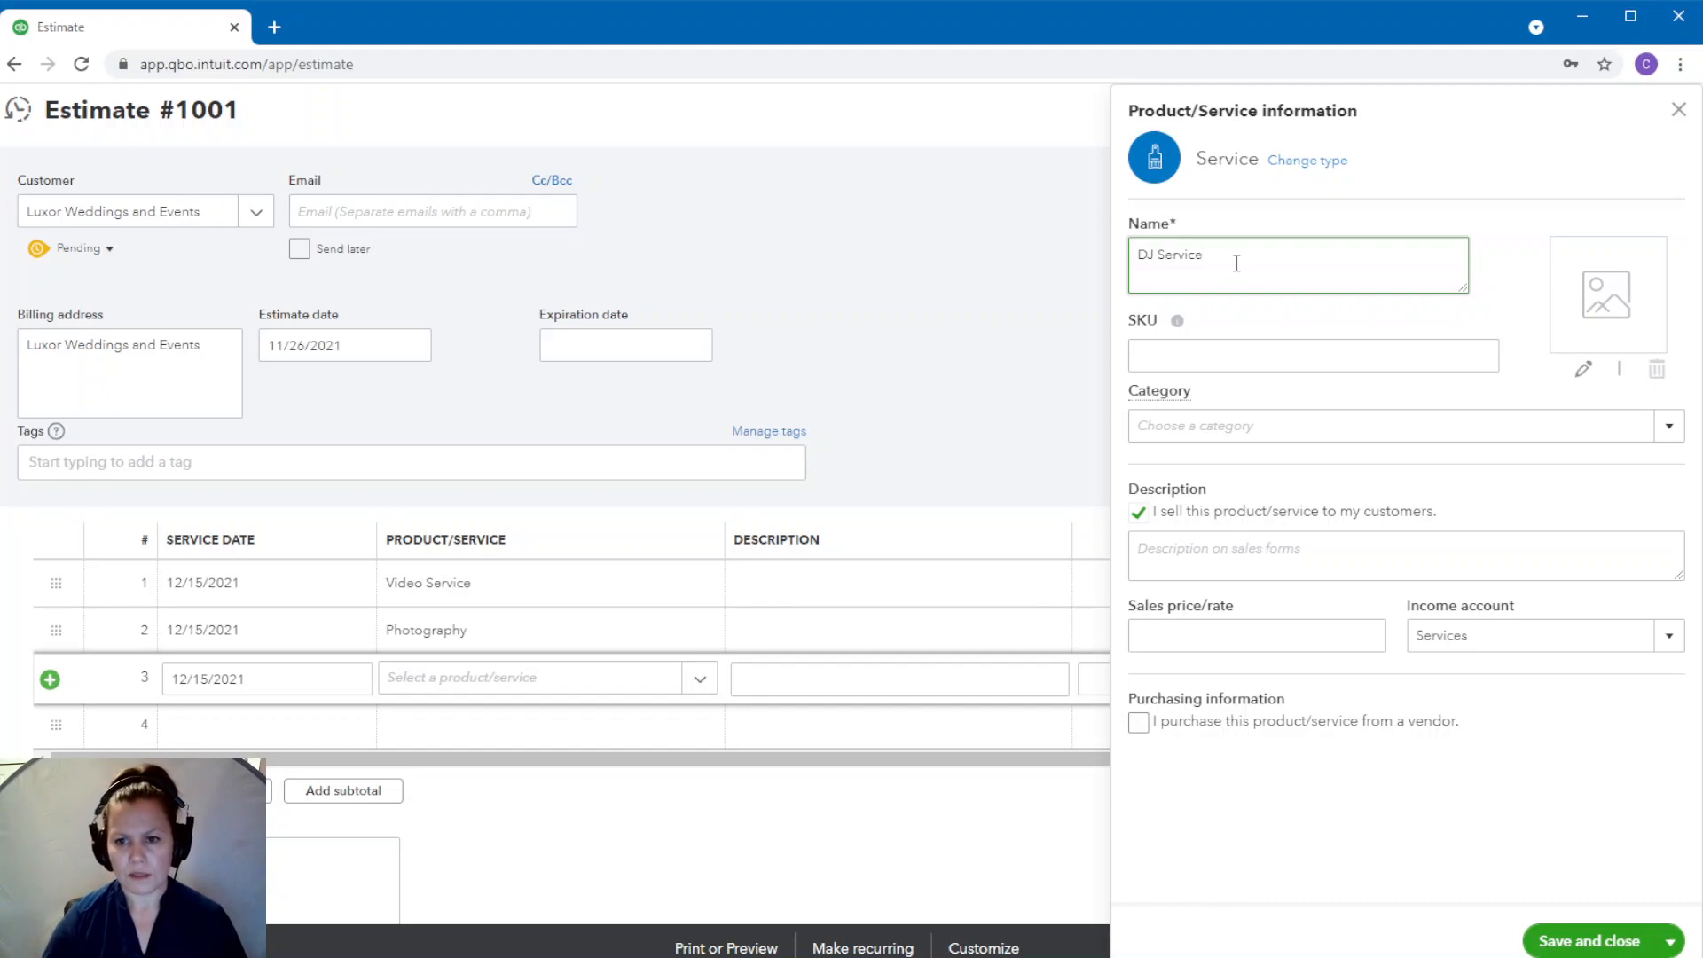
text(s)
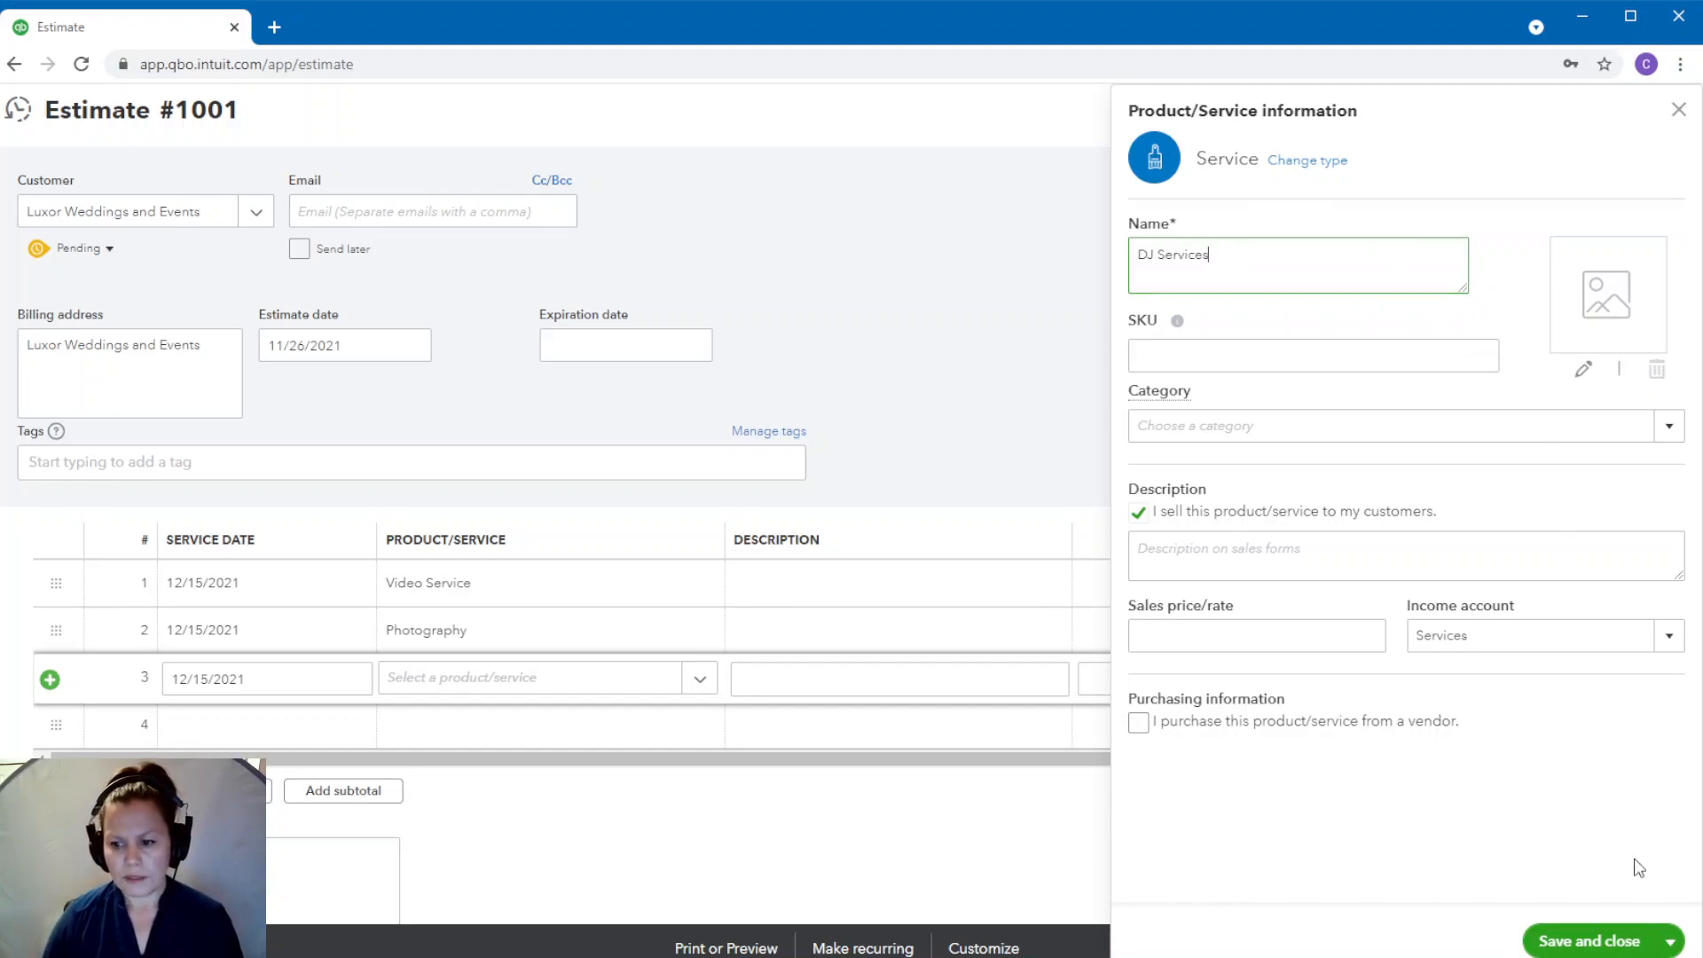
click(1584, 952)
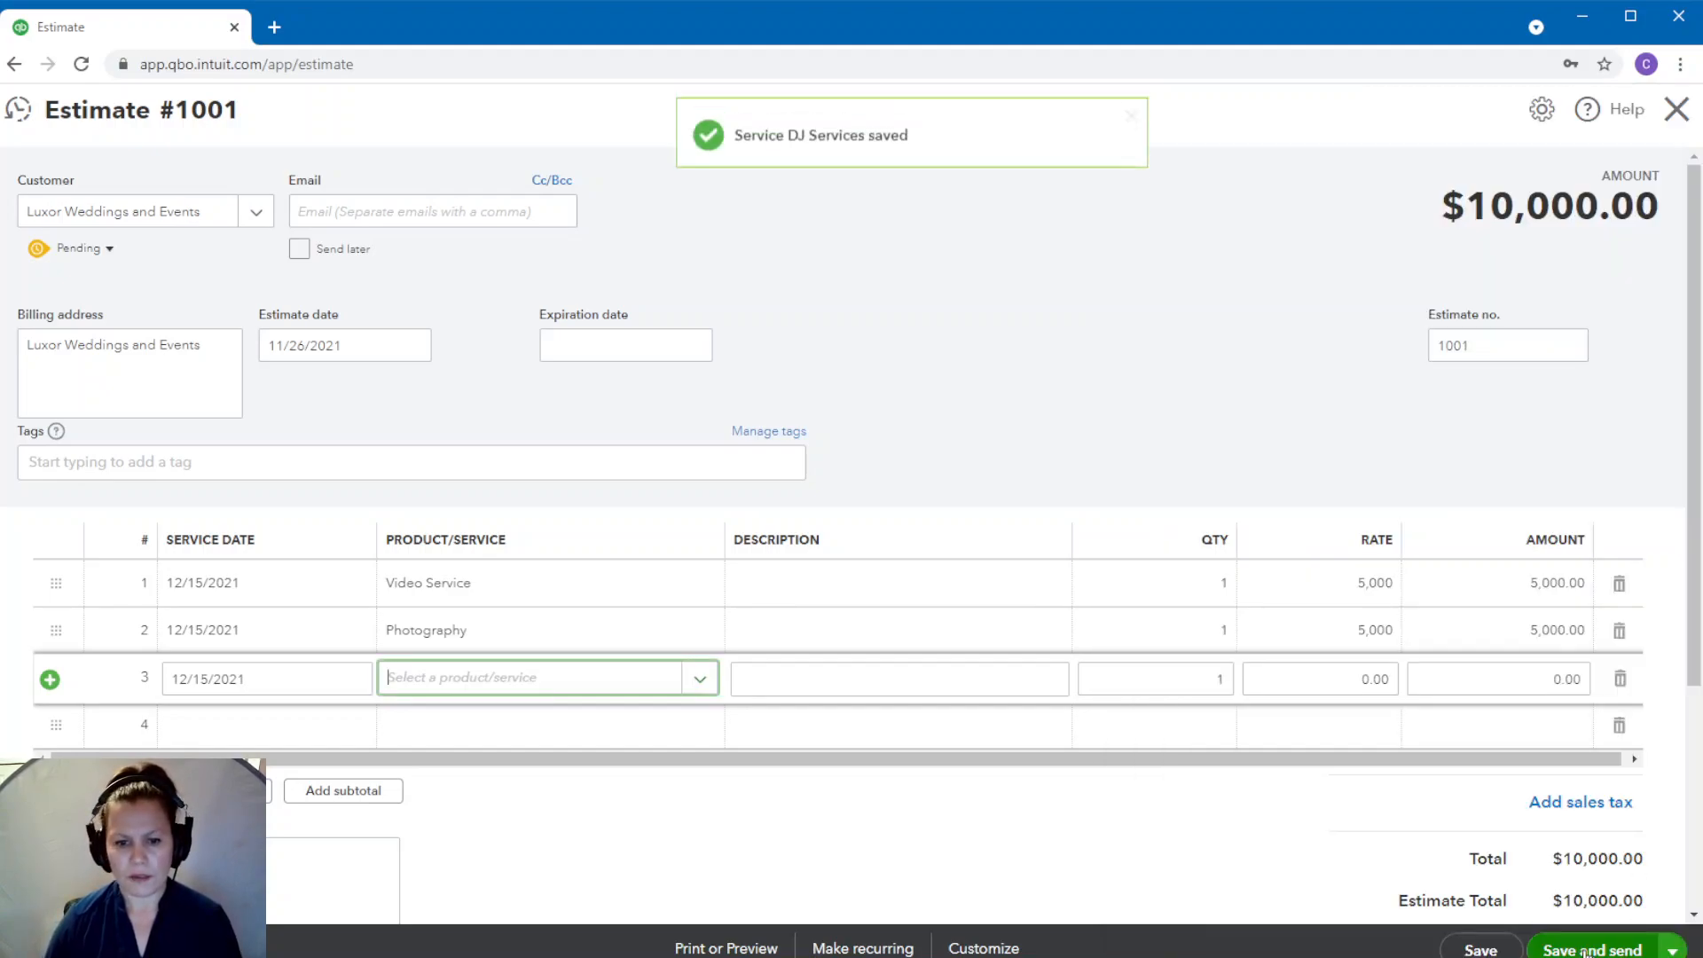
- Set the rate of the DJ Services line to 2000 and save the estimate
text(2,)
text(00)
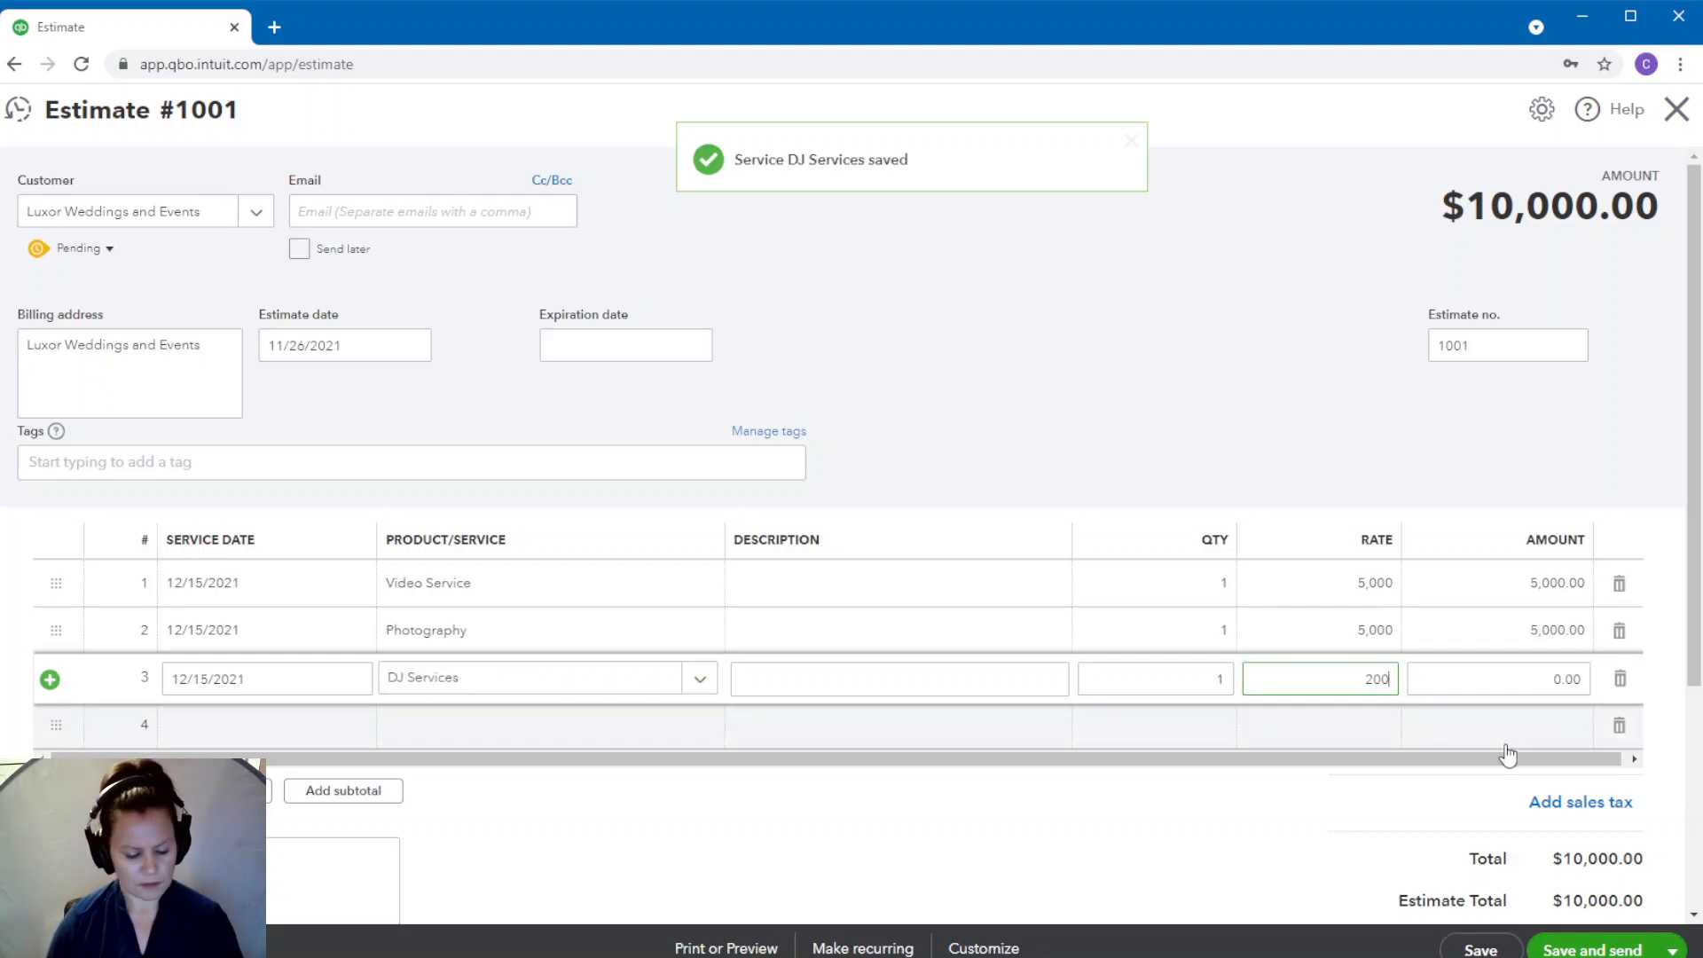
text(0)
key(Tab)
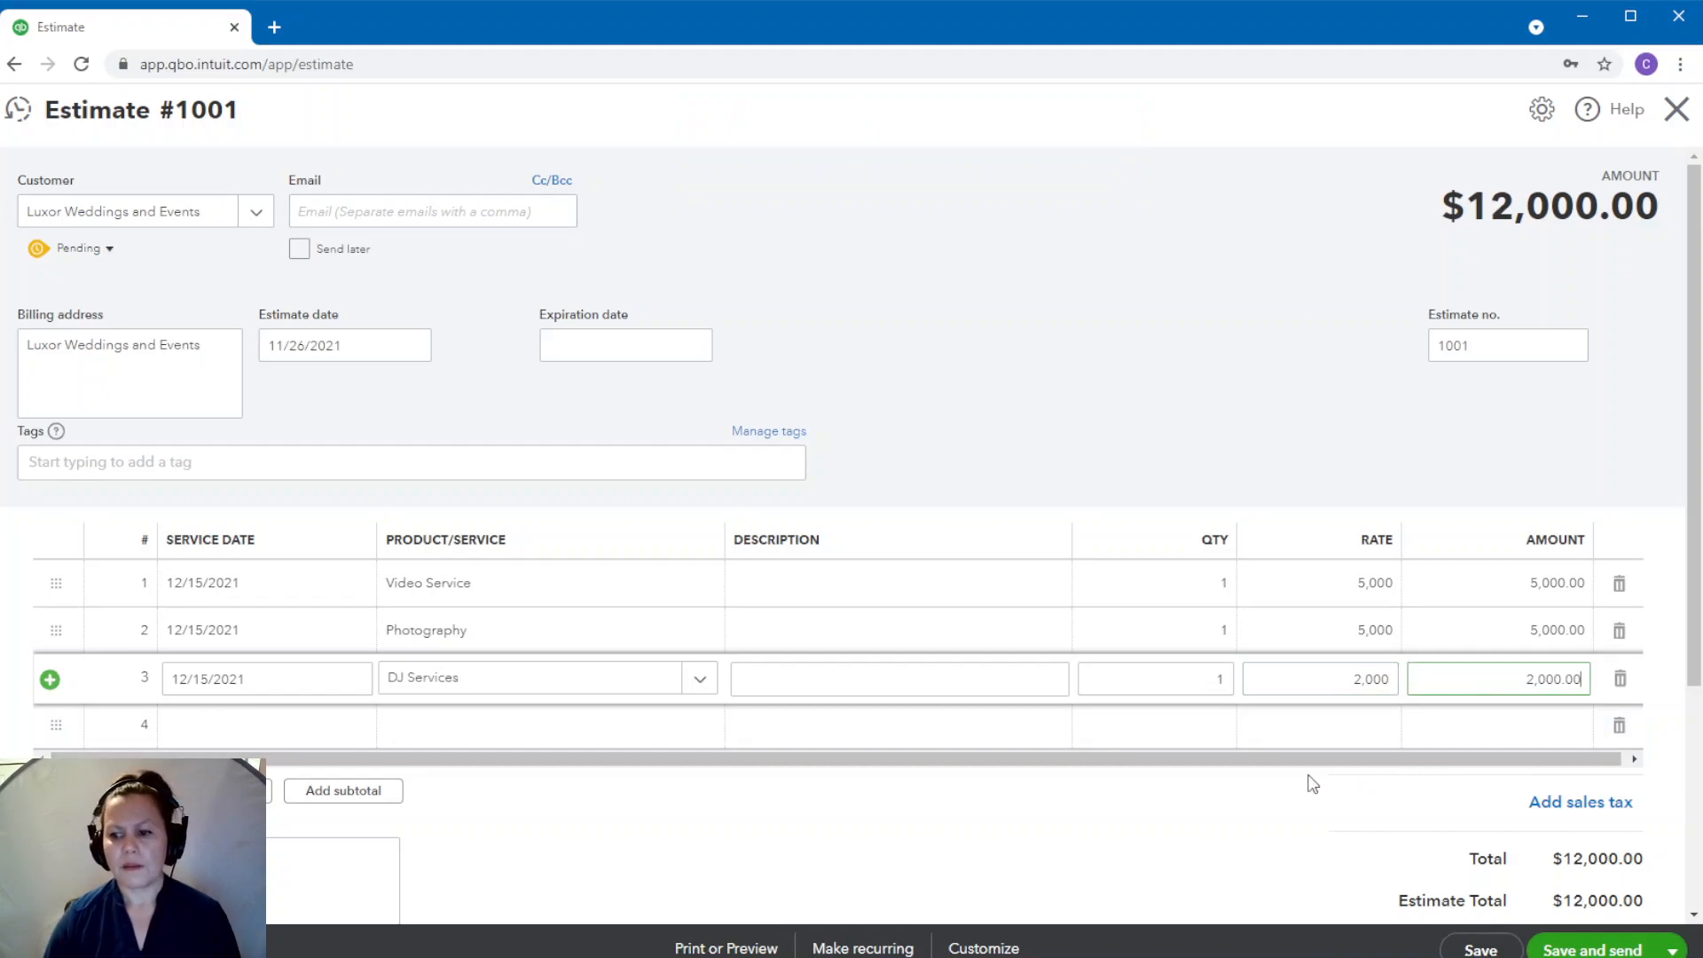
click(1479, 950)
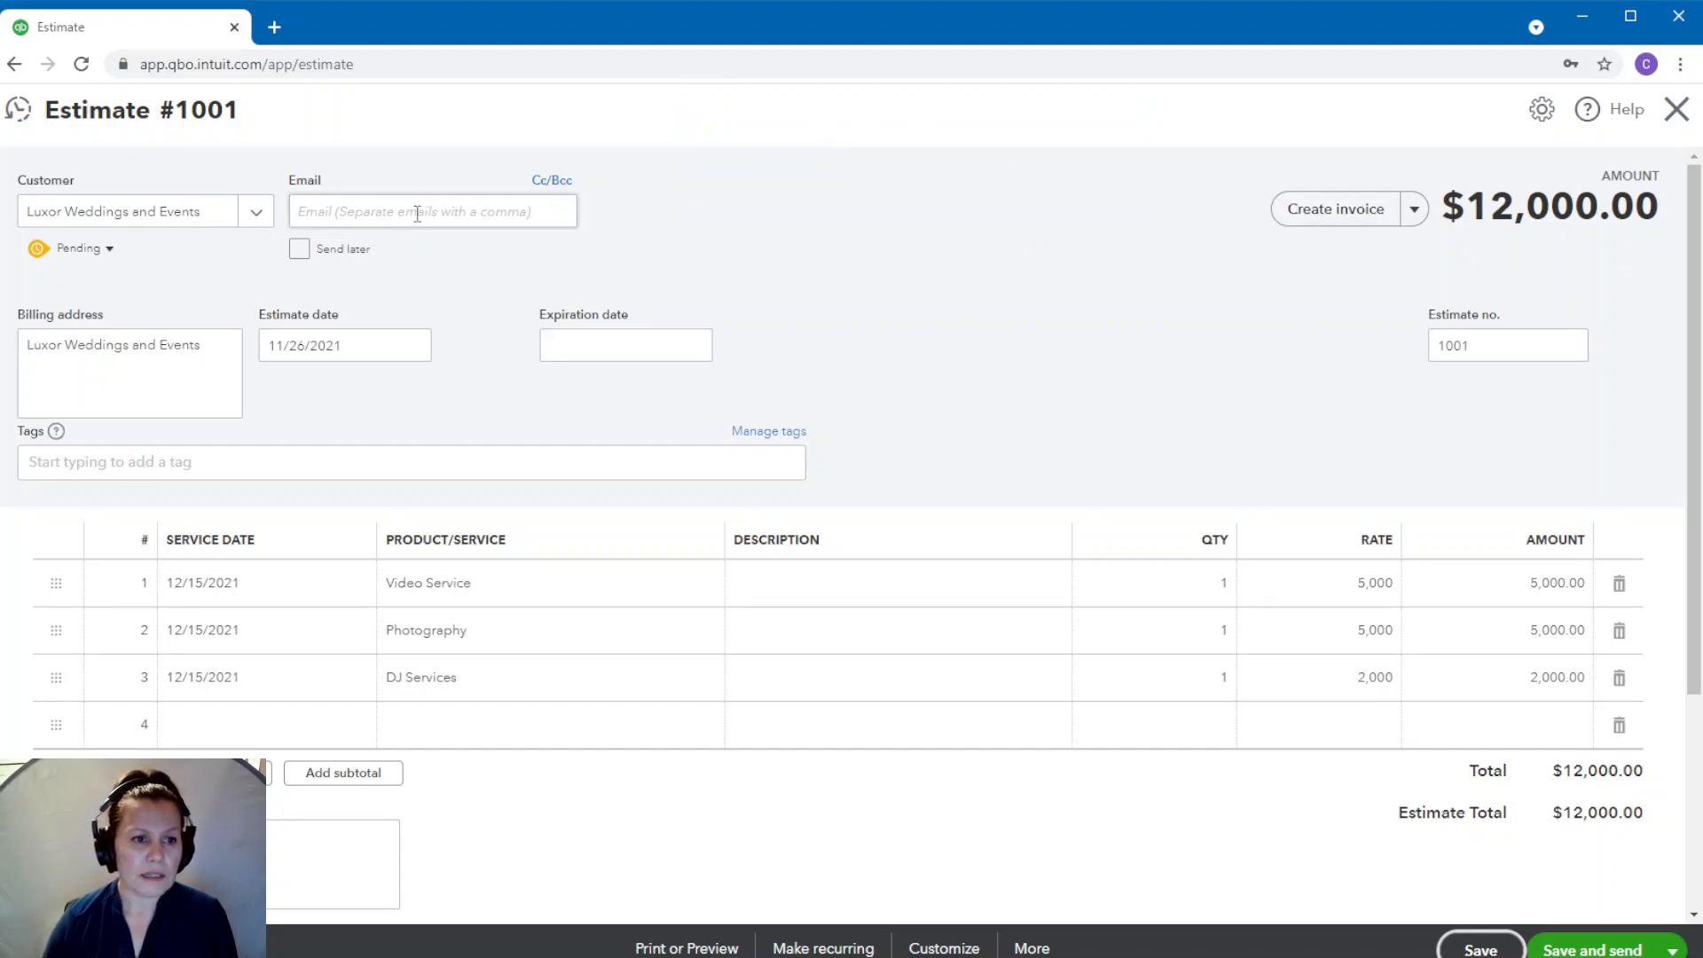
- Create an invoice from the estimate for 50% of each line, save it and close it
click(1415, 210)
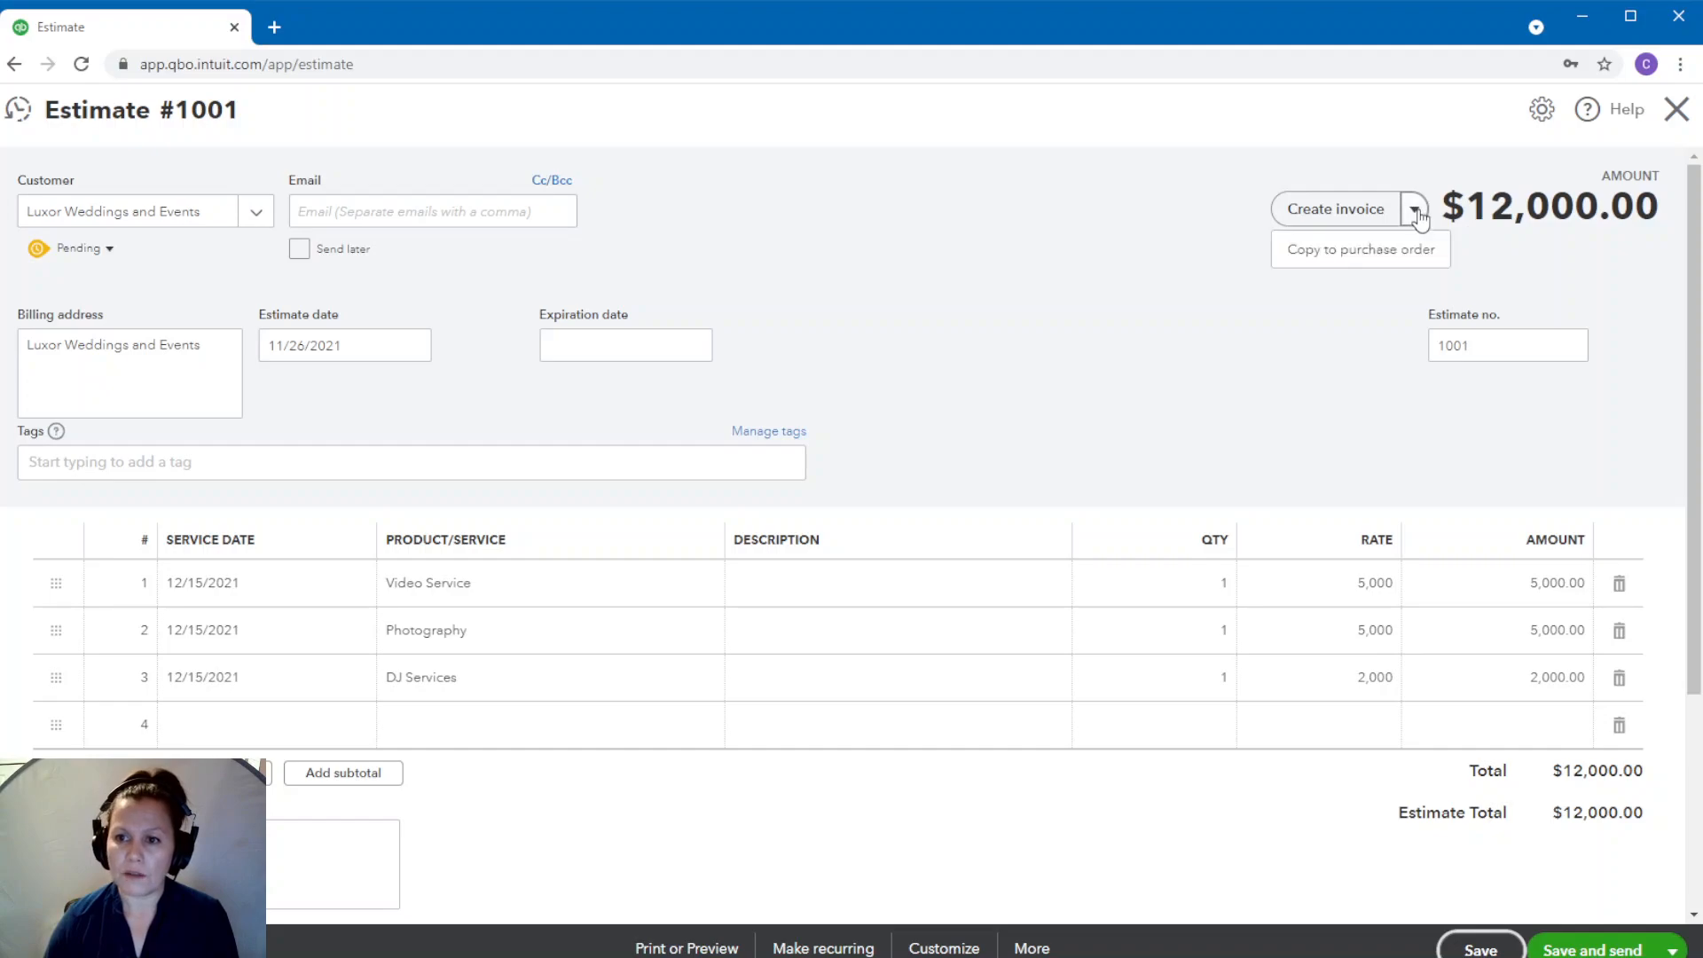
click(1417, 212)
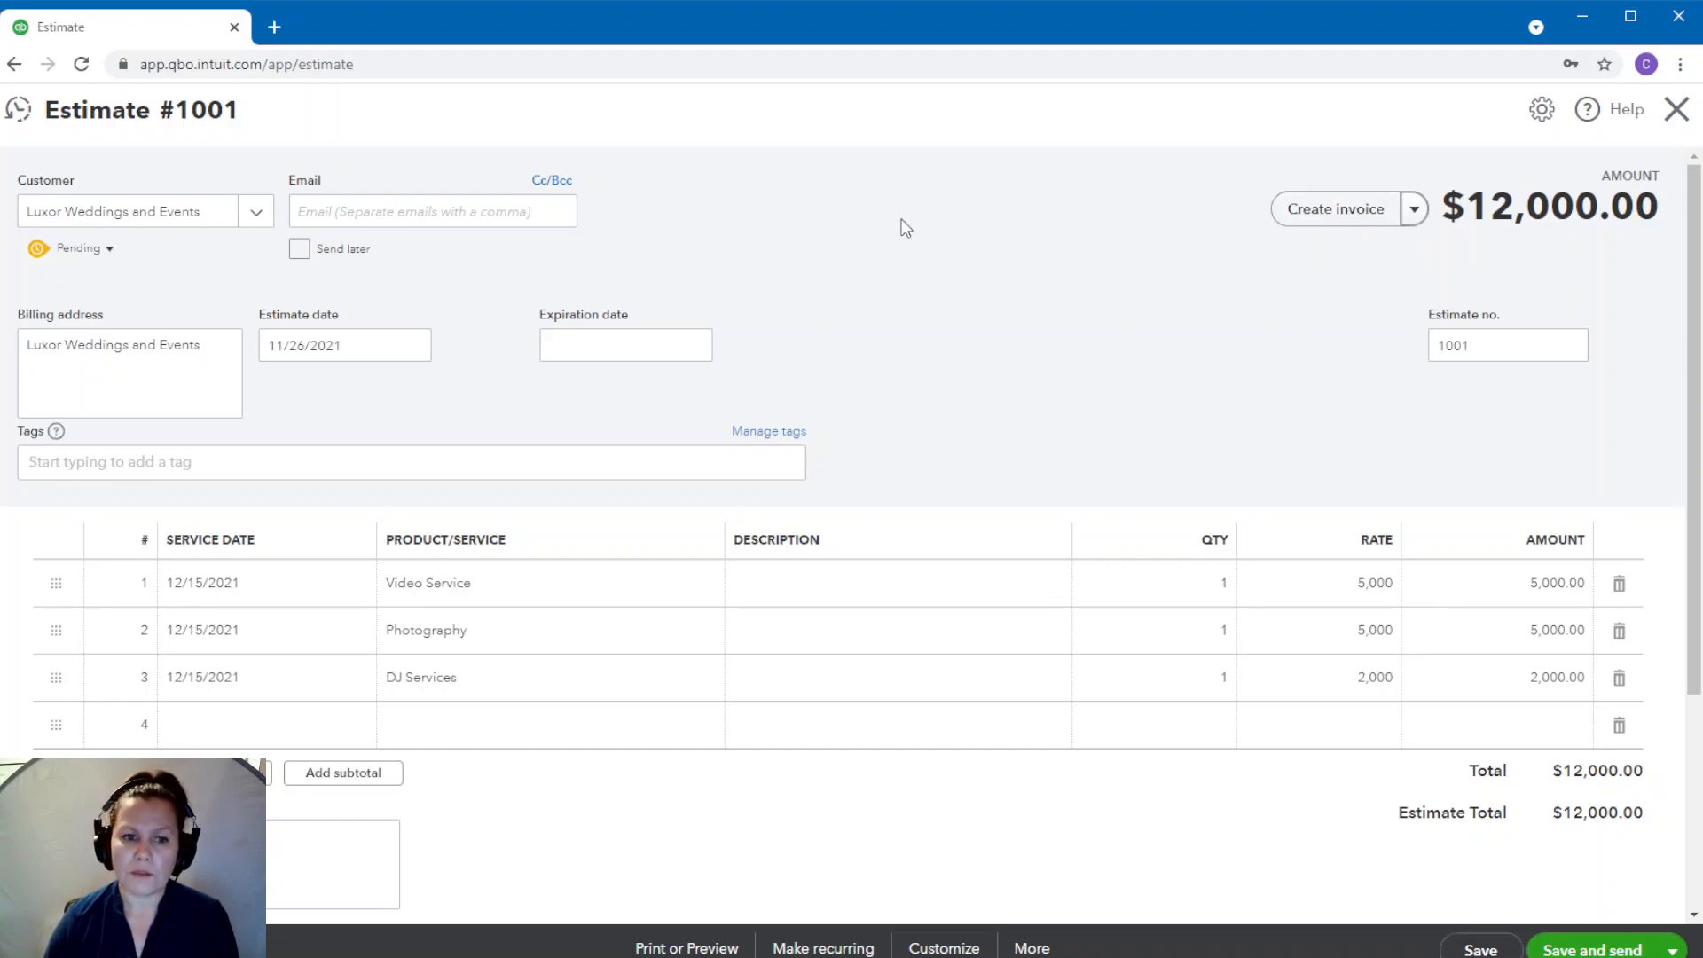
click(1316, 219)
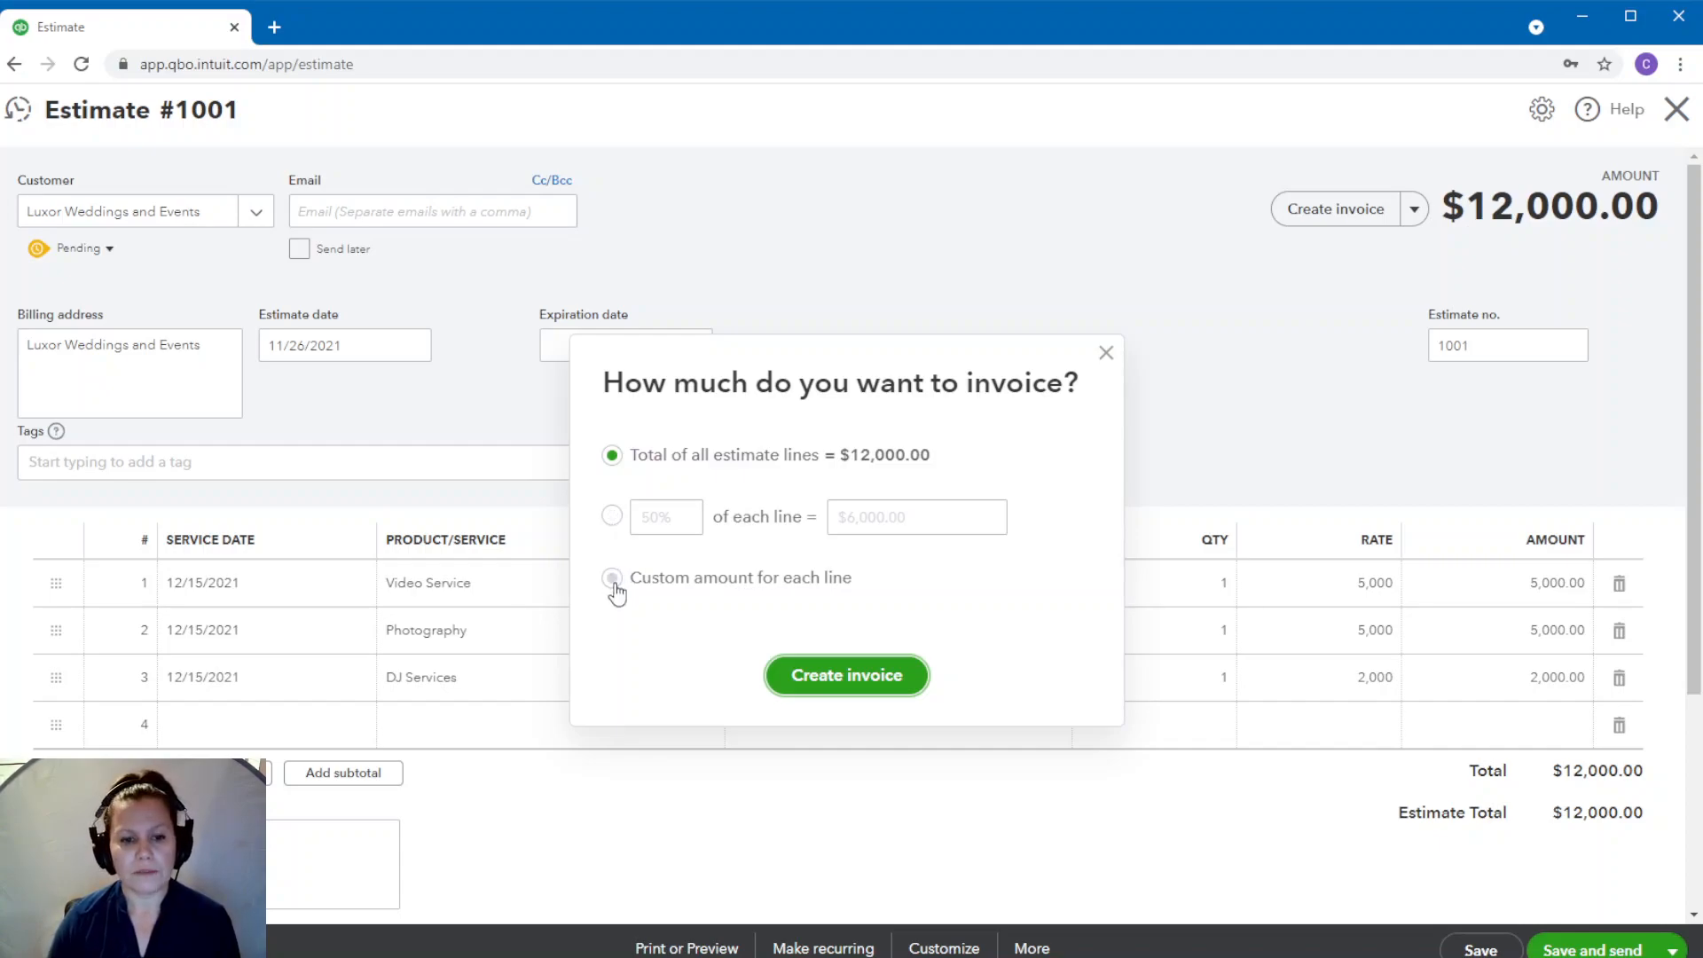
click(612, 518)
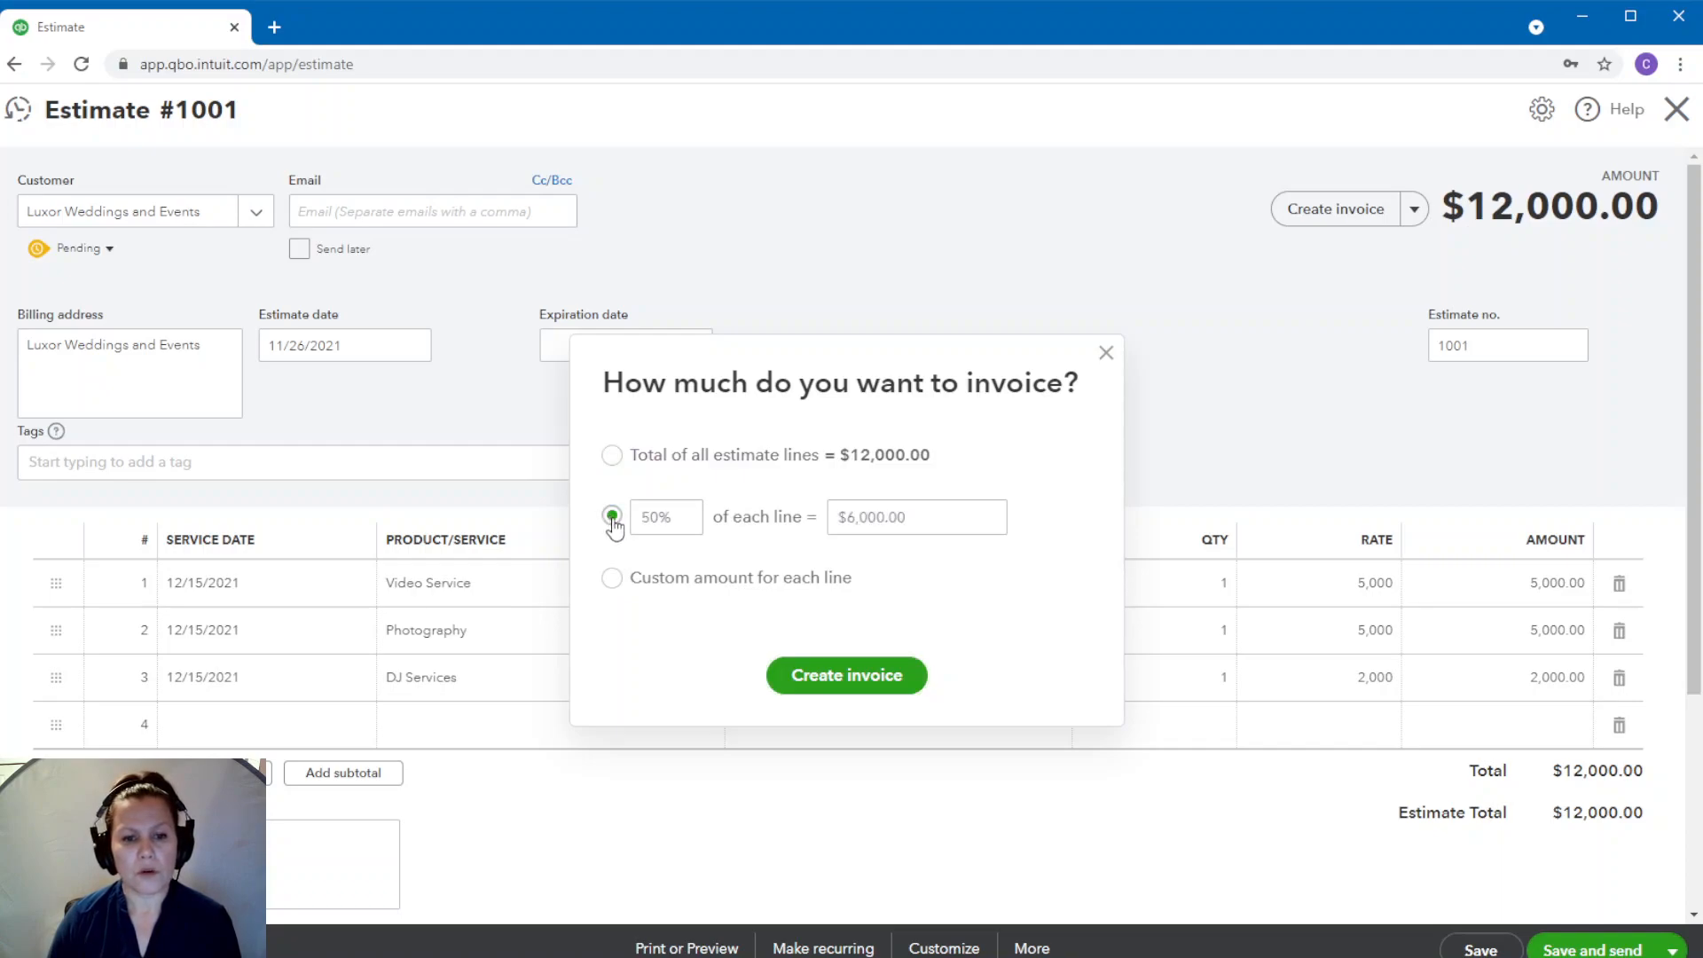
click(689, 519)
drag(691, 517, 647, 522)
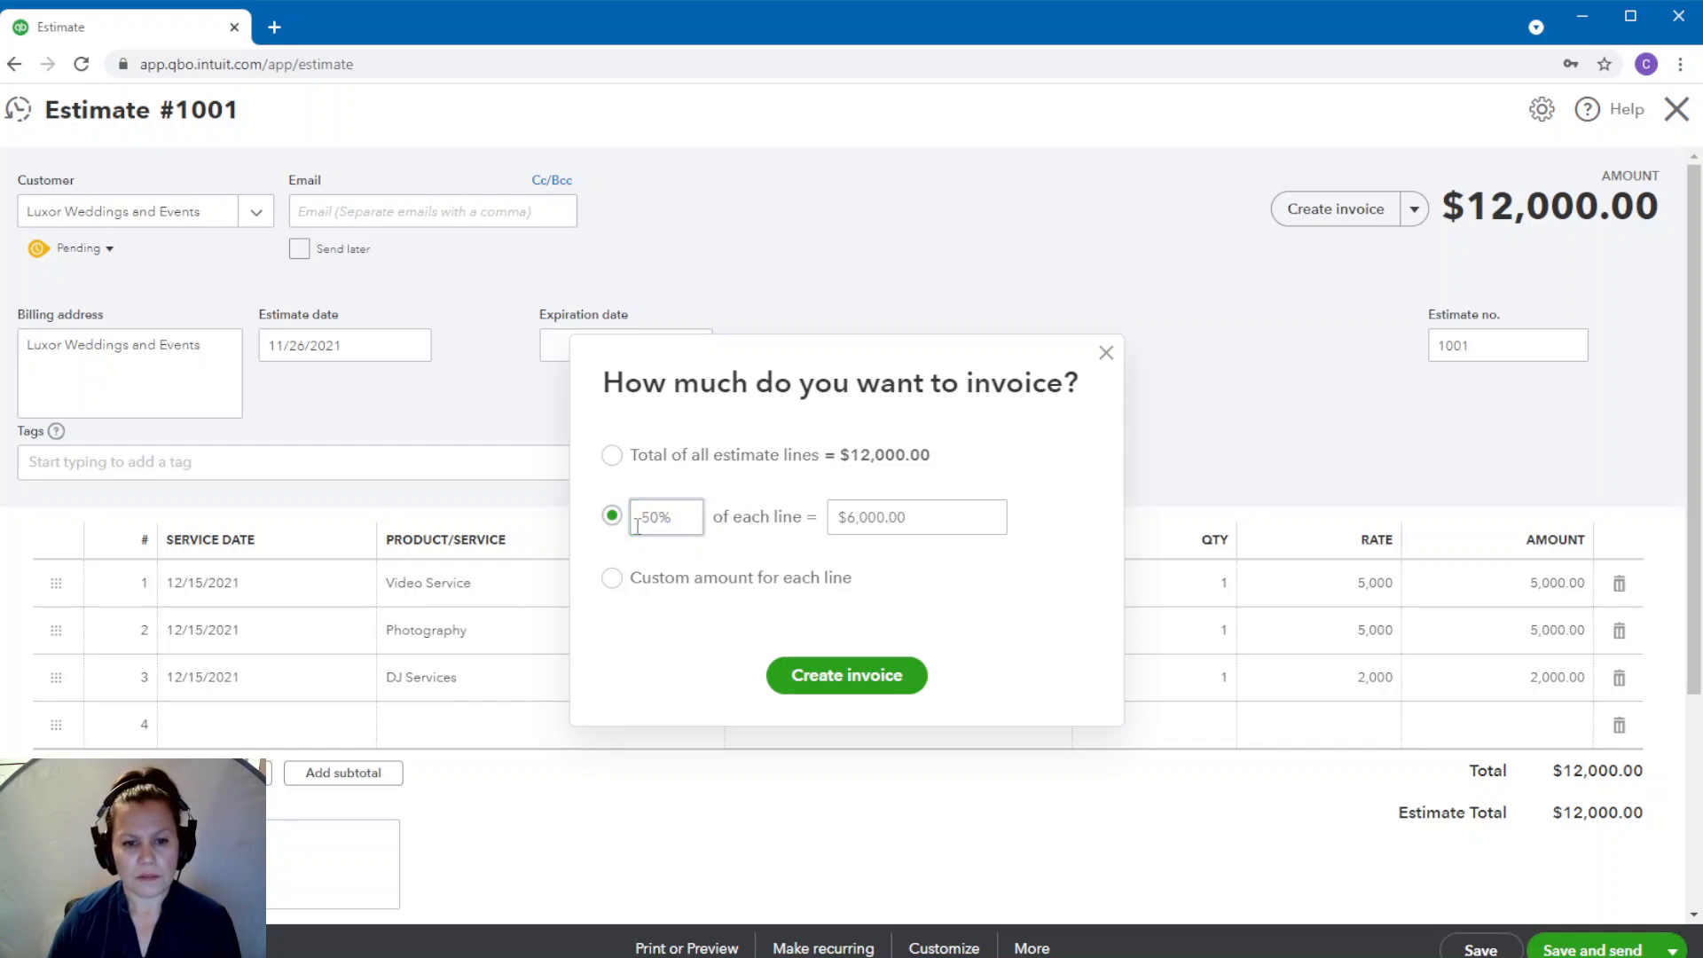
click(1017, 479)
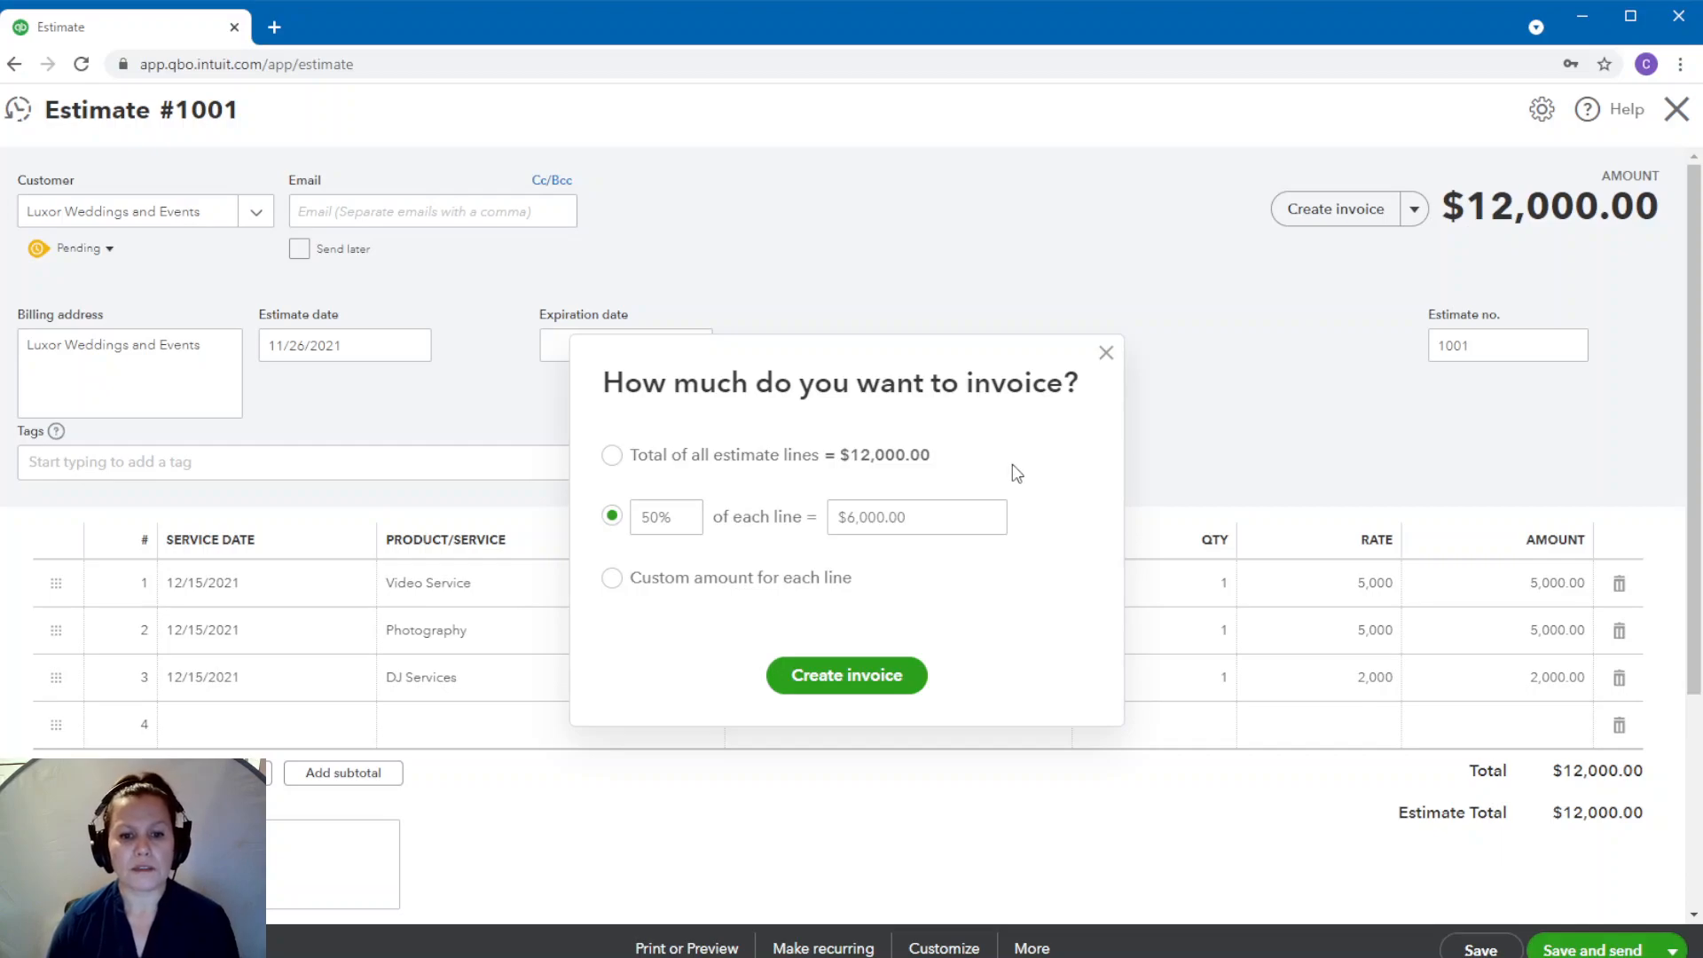
click(846, 676)
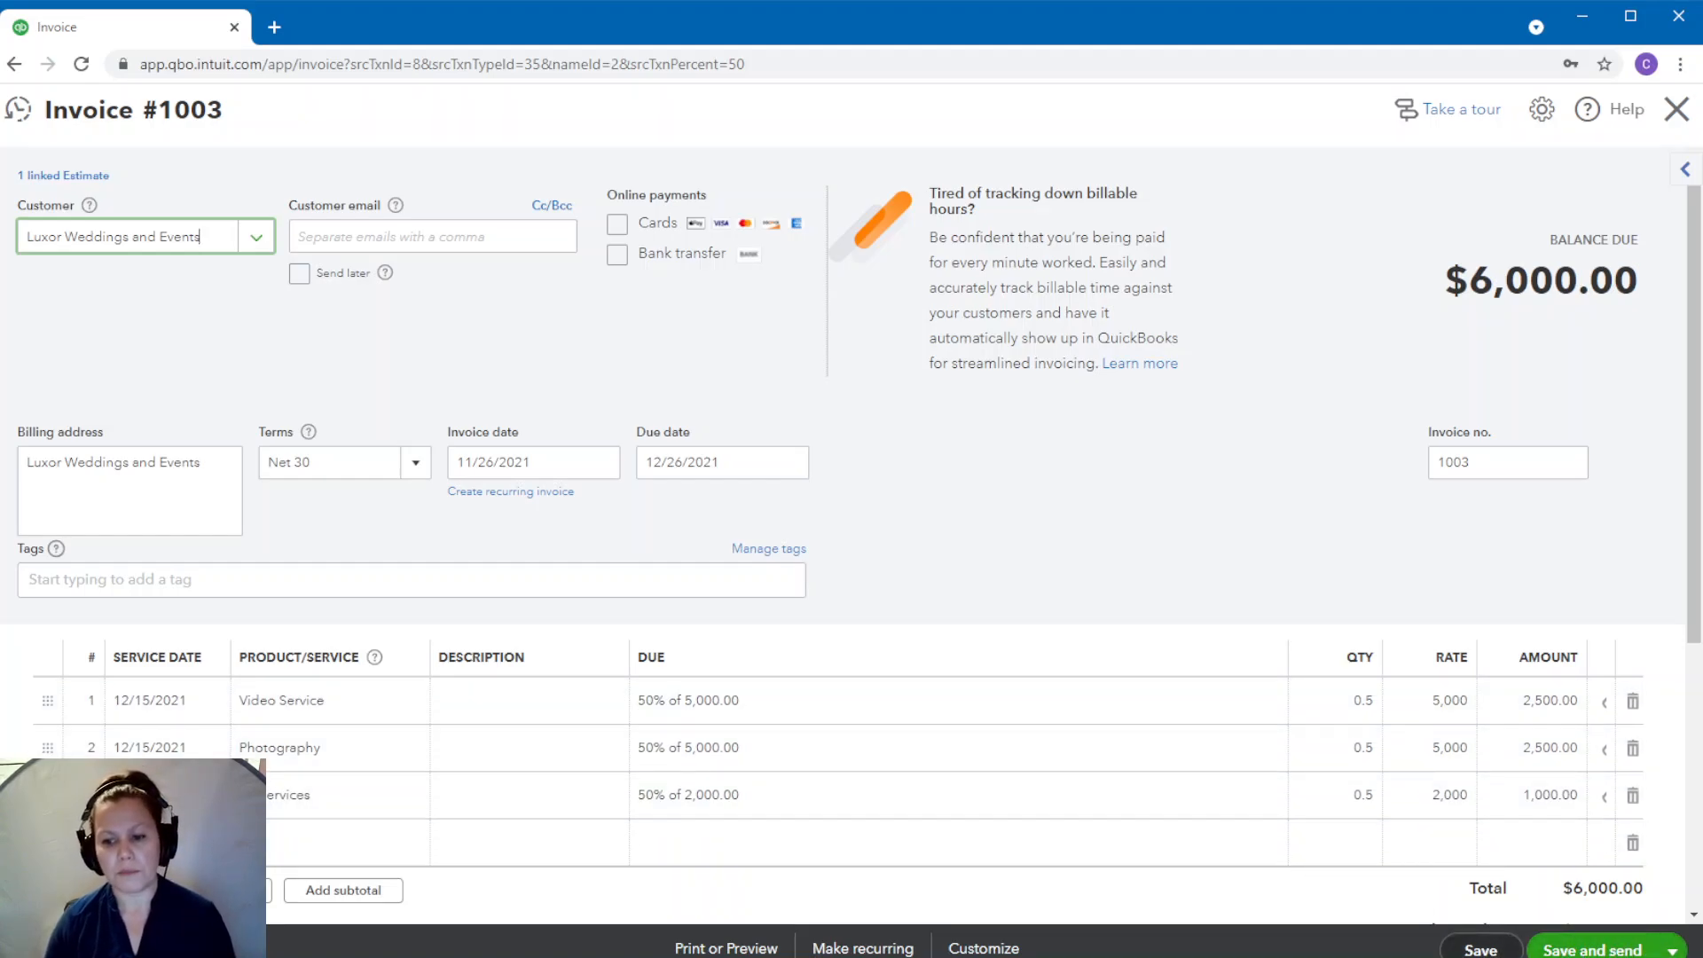
click(1469, 951)
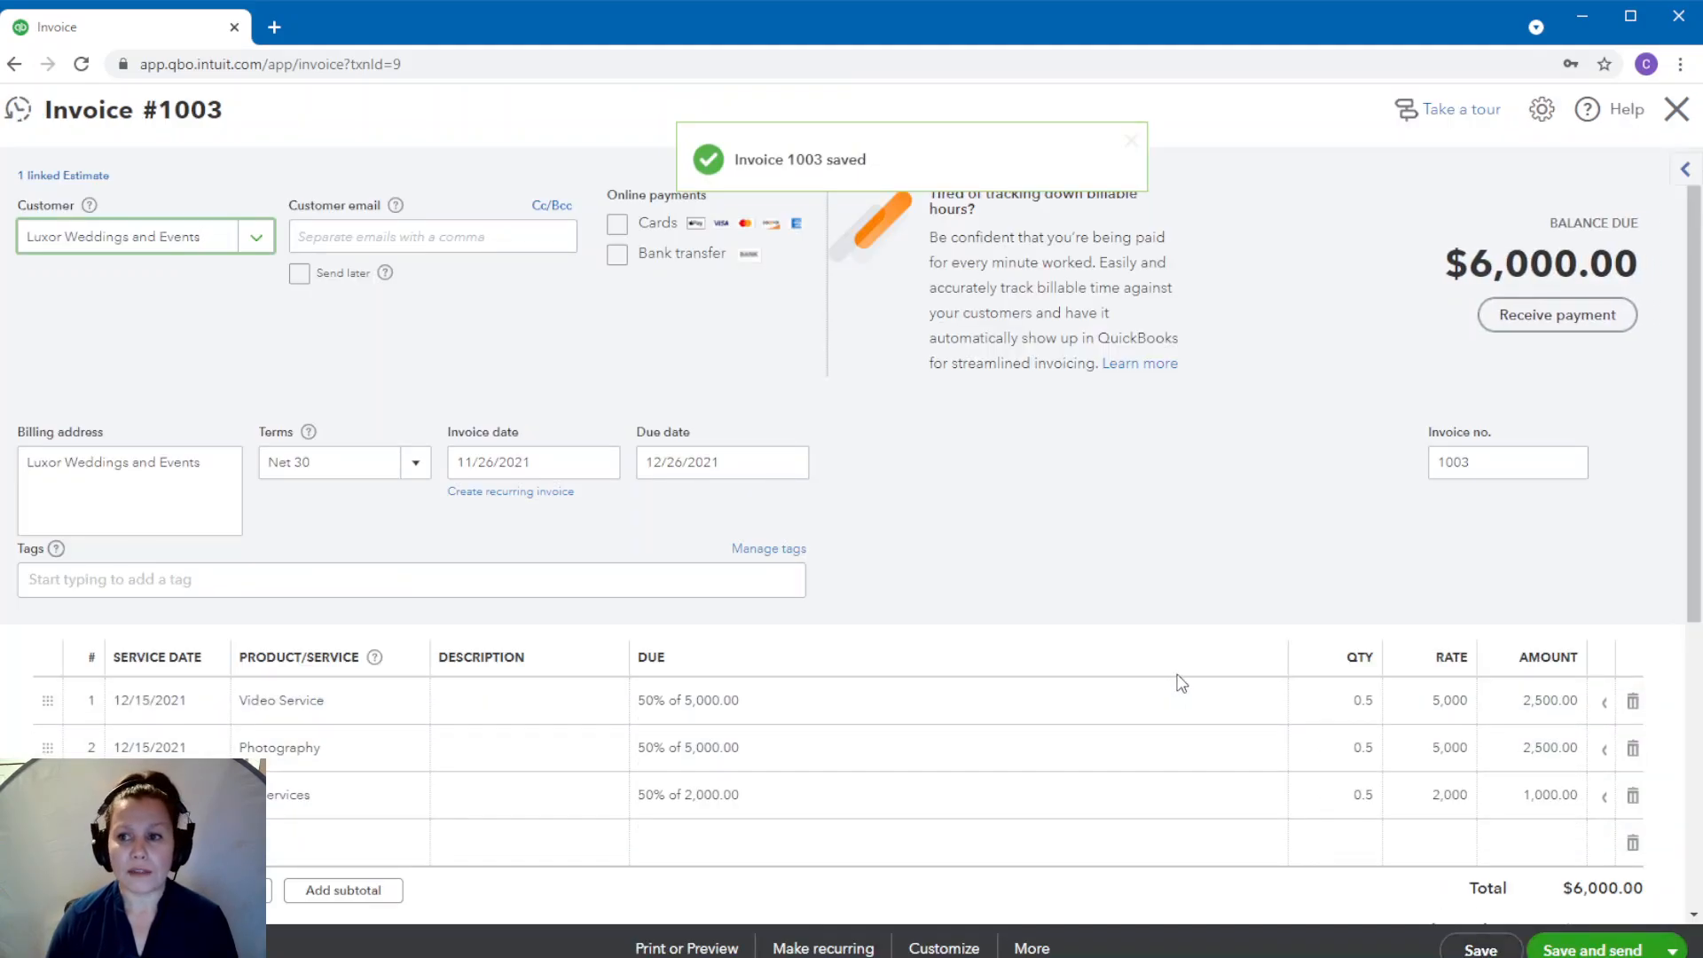
click(1675, 110)
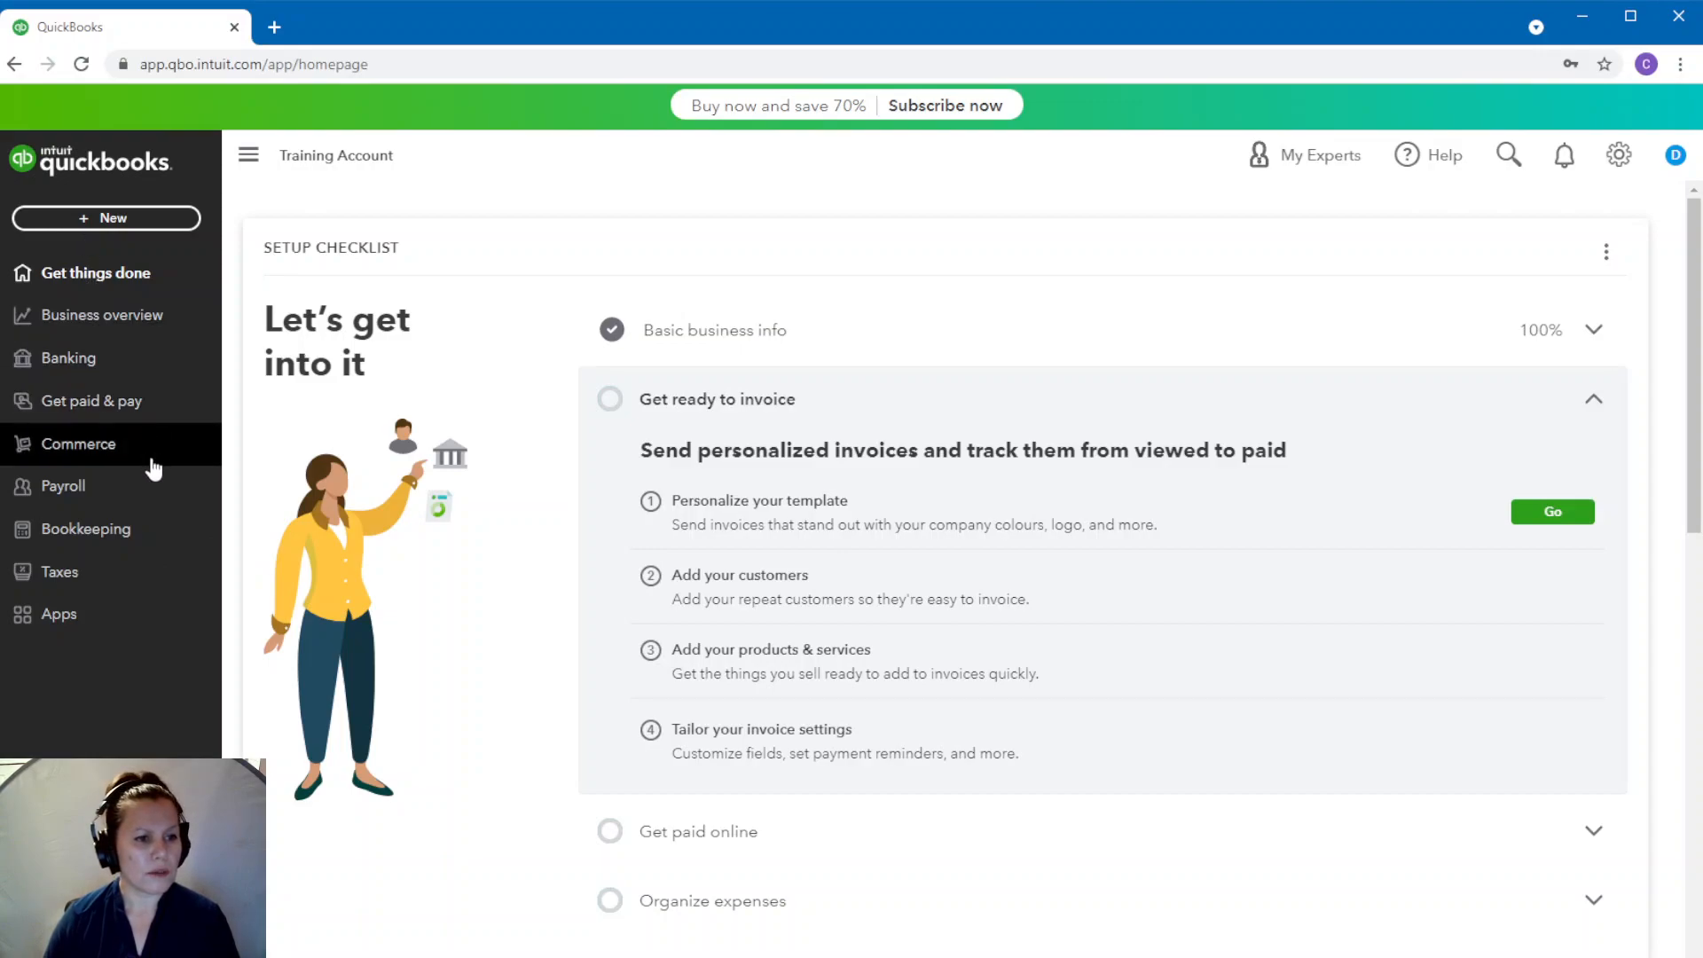
- Reopen Estimate No. 1001 from the recent estimates by way of a new blank estimate
click(88, 219)
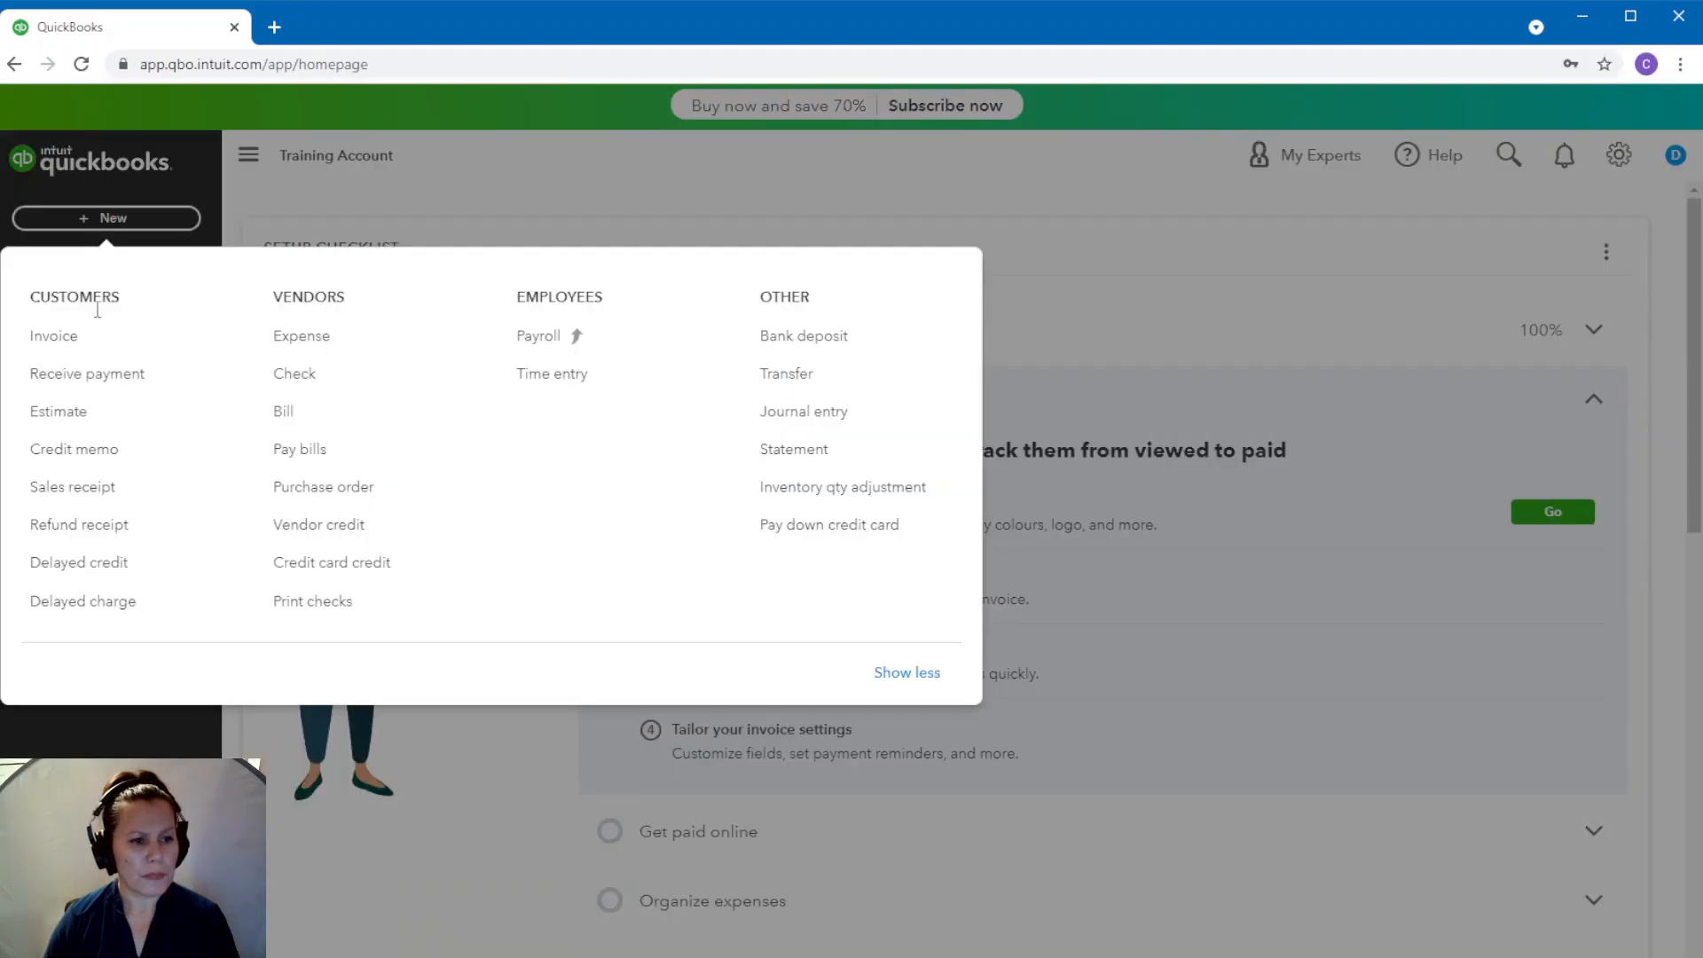
click(76, 415)
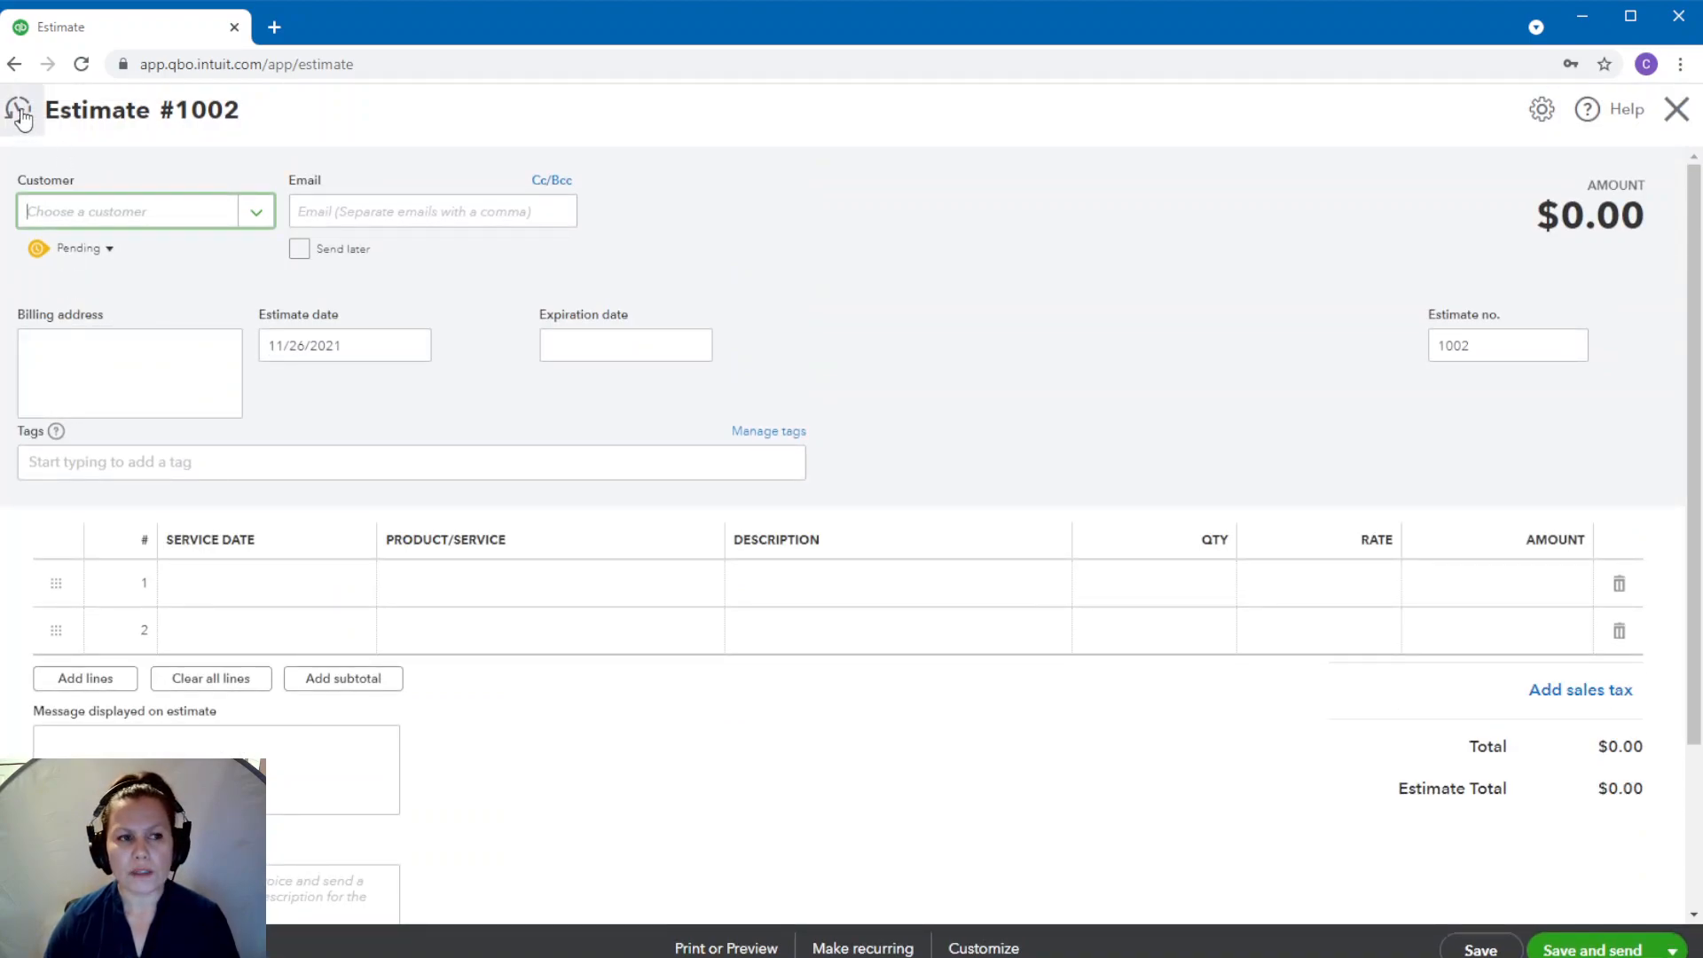
click(18, 111)
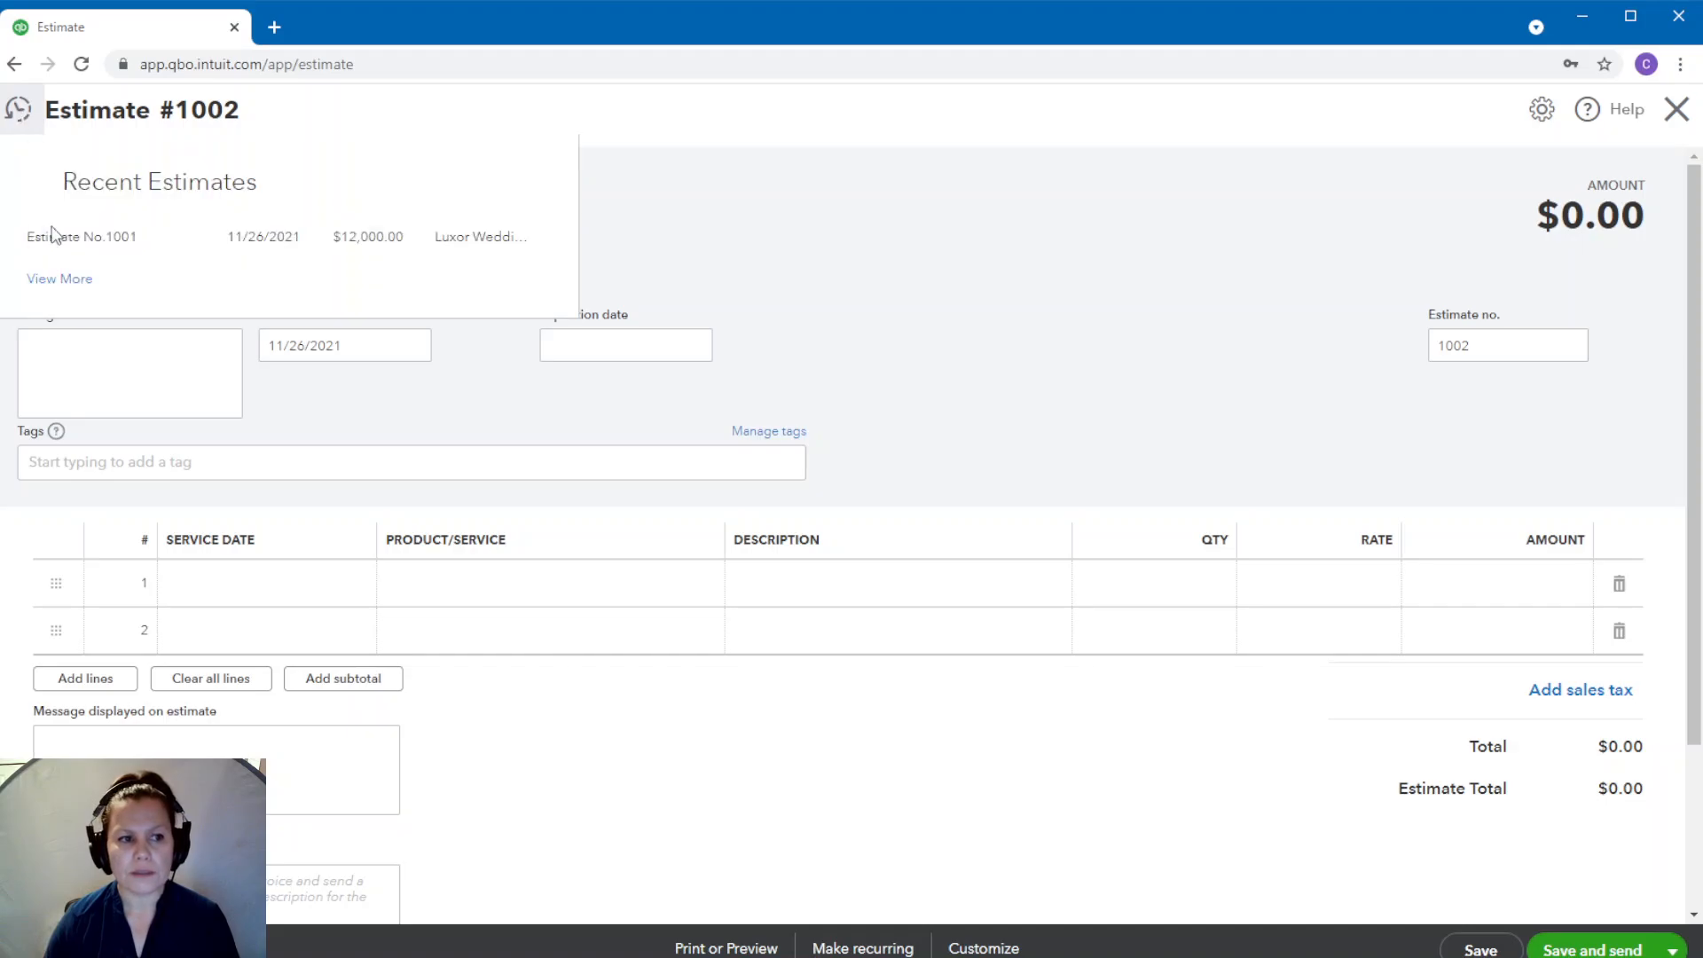
click(60, 240)
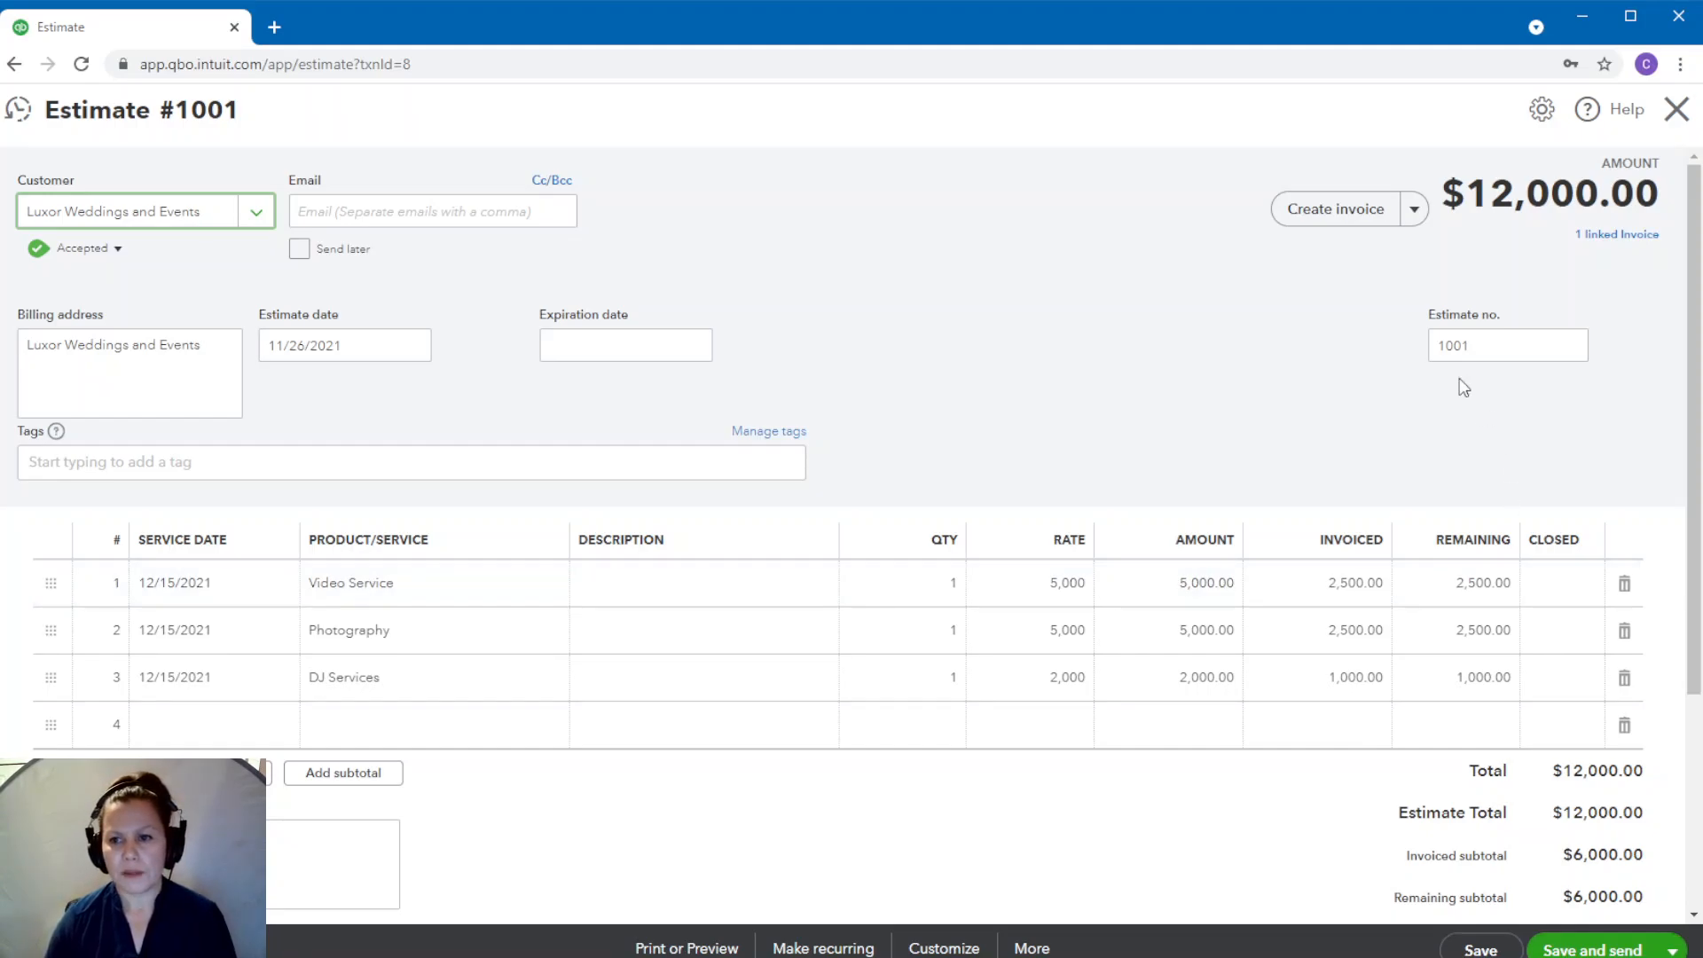
- Create another progress invoice from the estimate for 25% of each line
click(1336, 213)
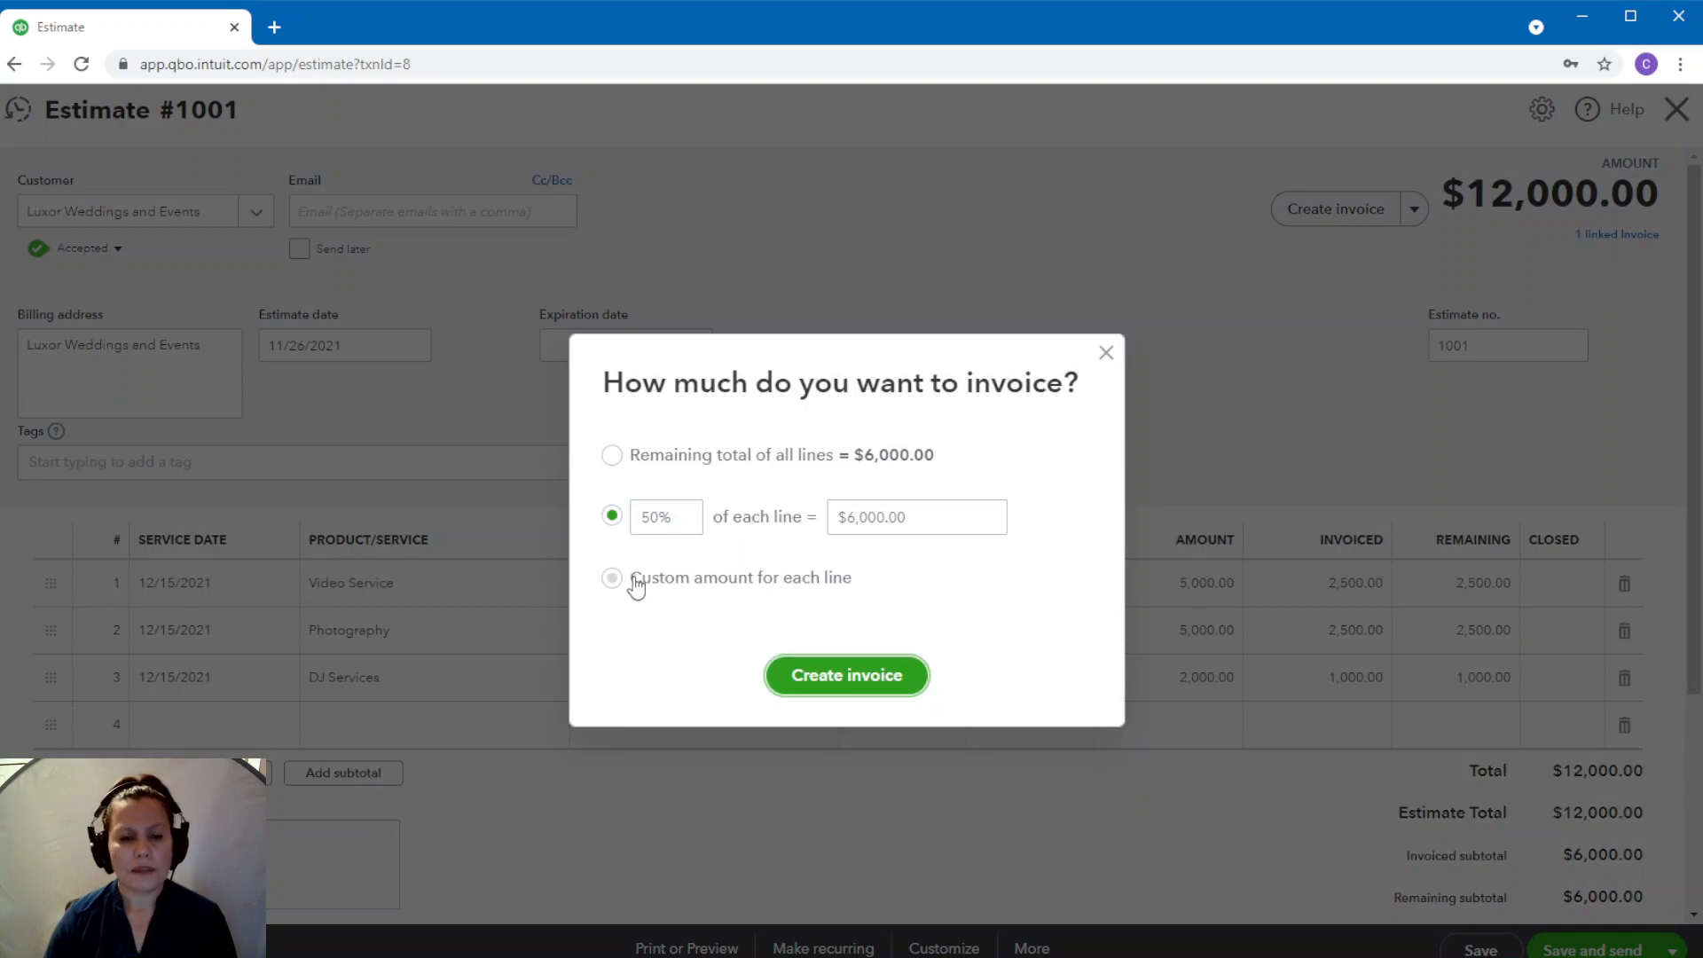
click(683, 513)
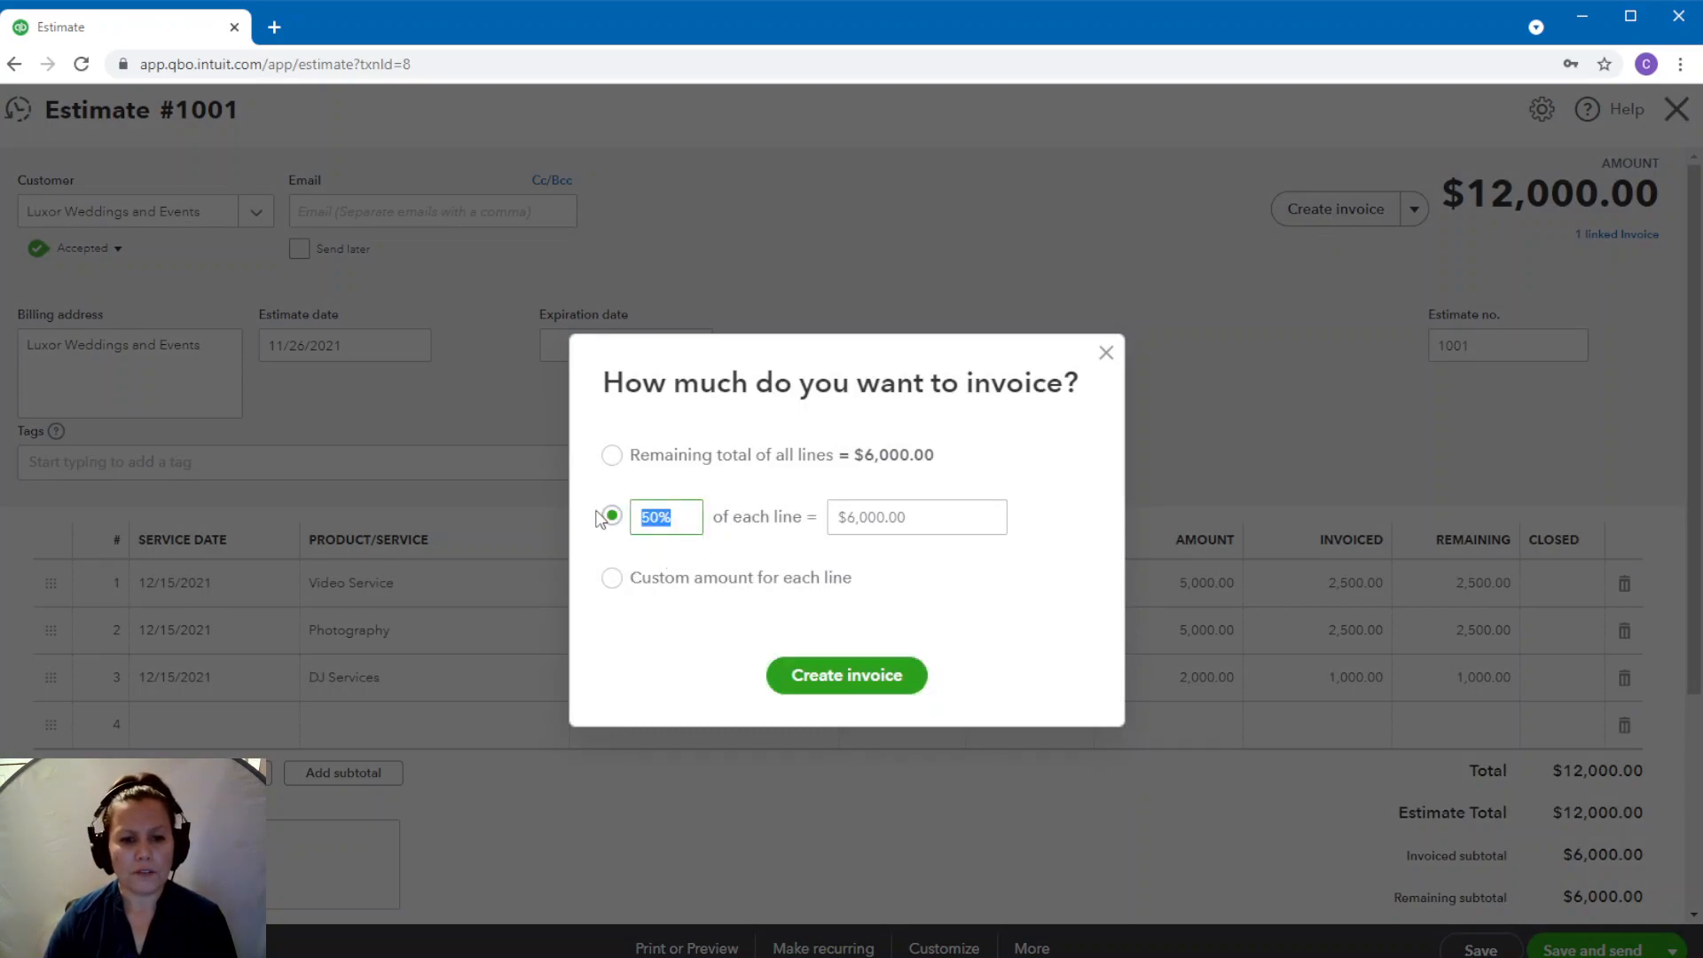
text(25)
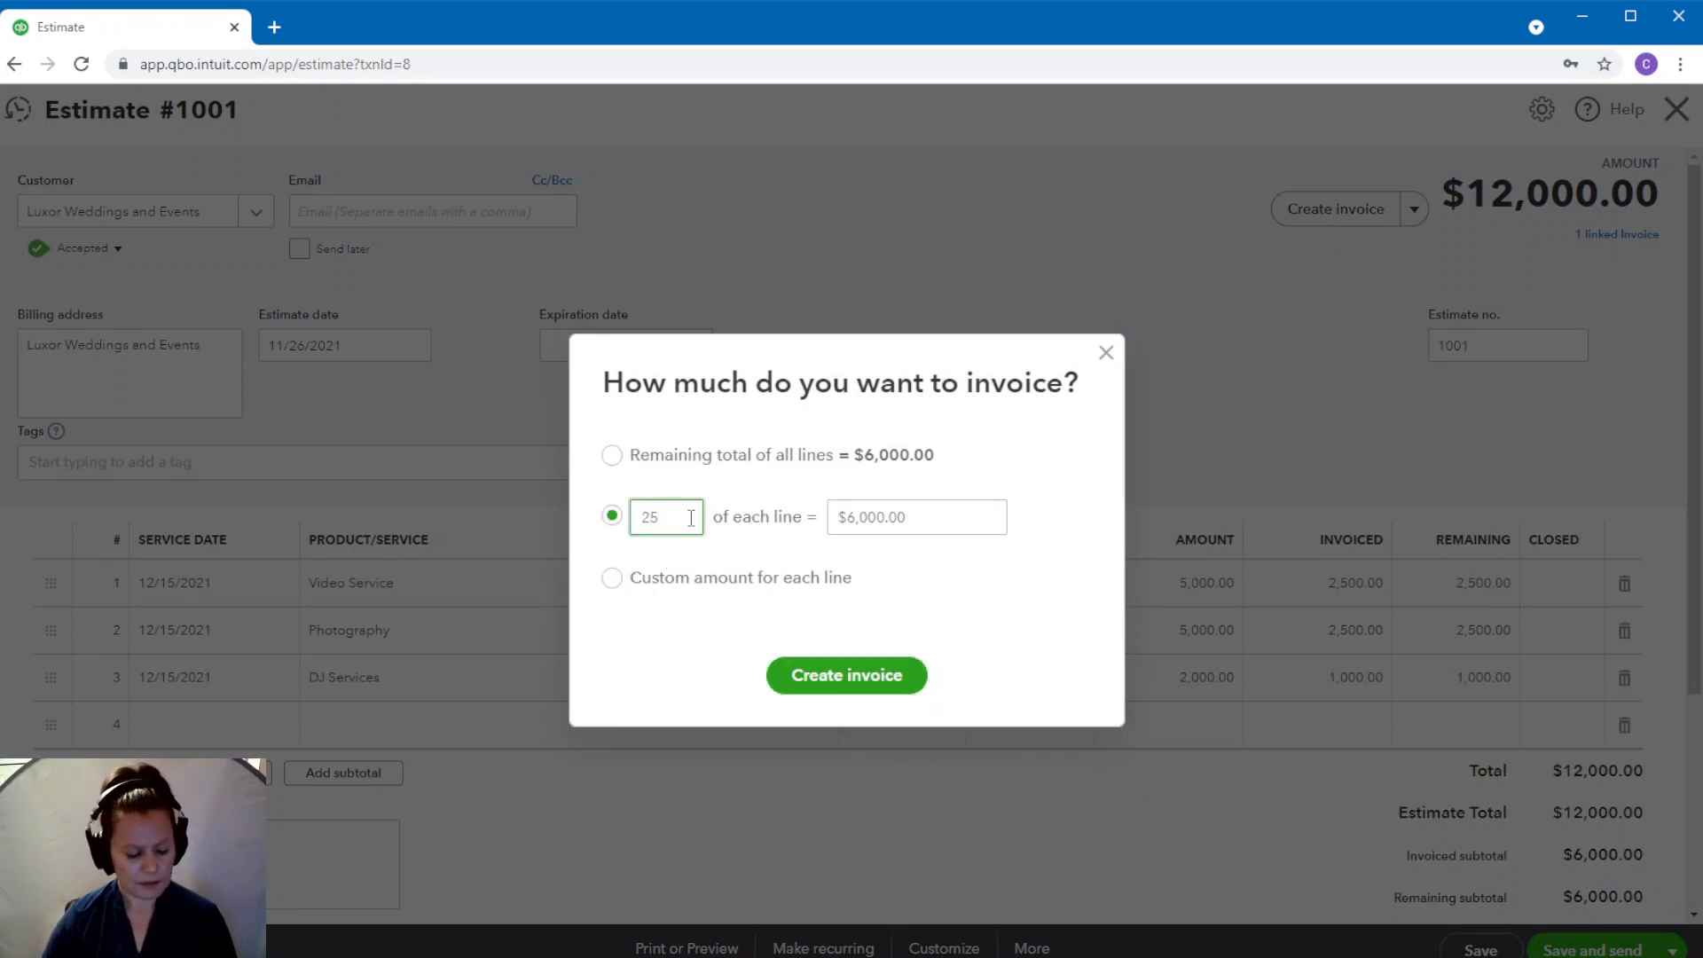
key(Tab)
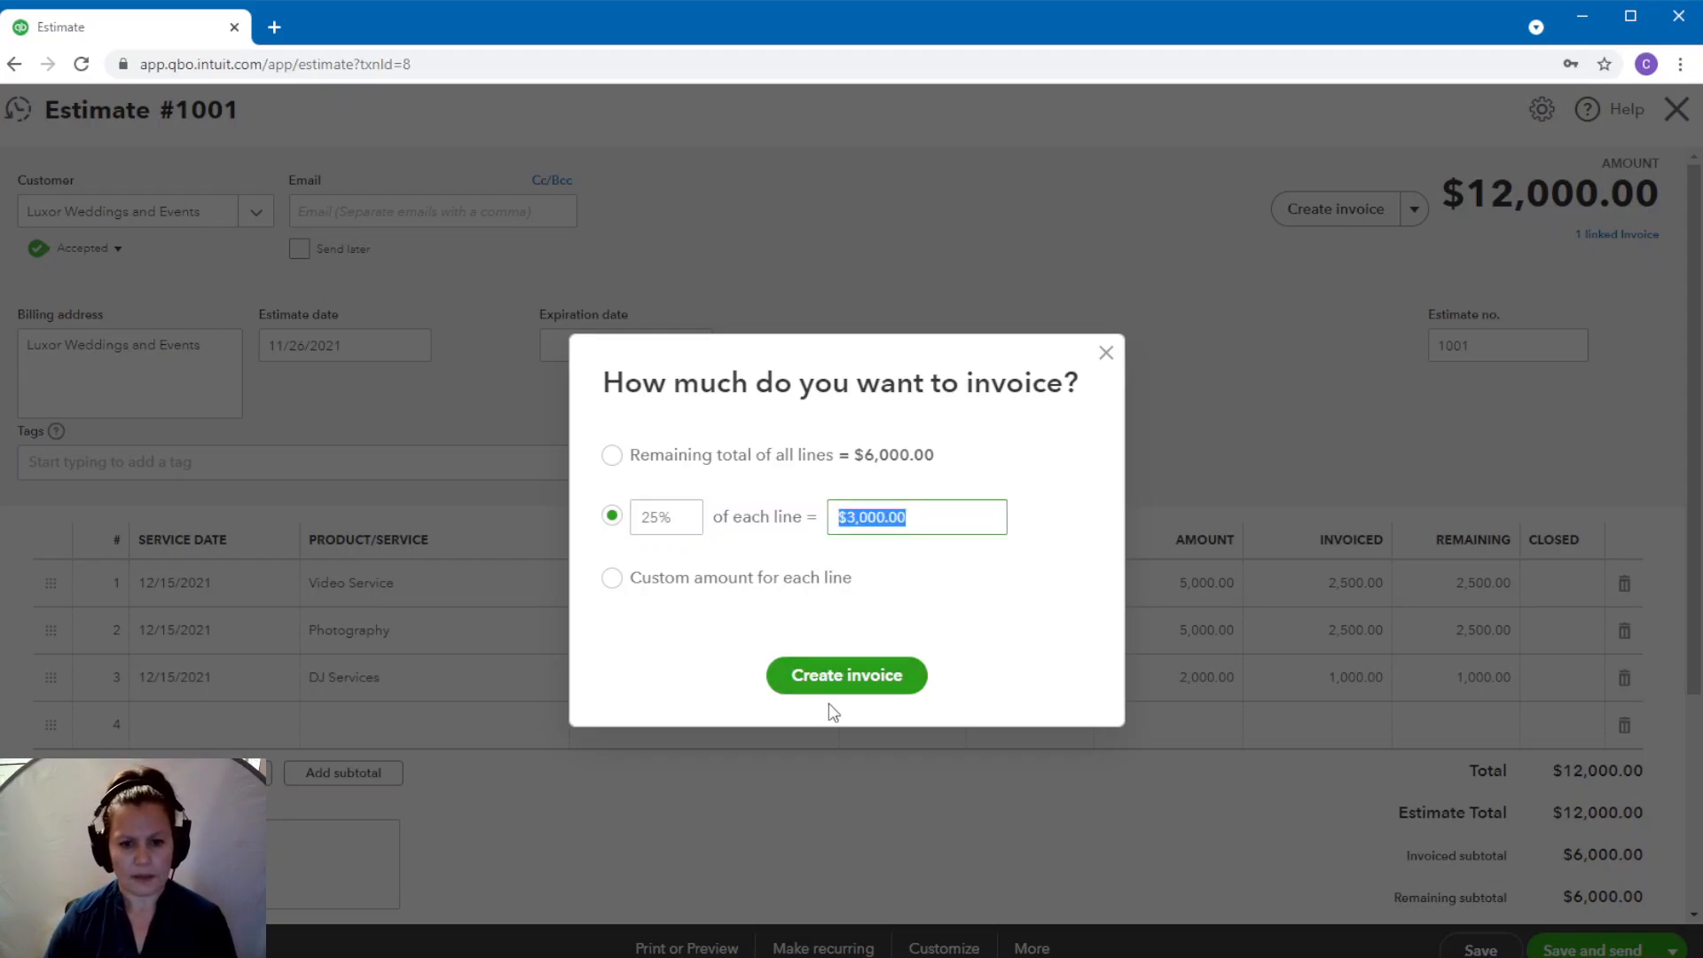
click(847, 679)
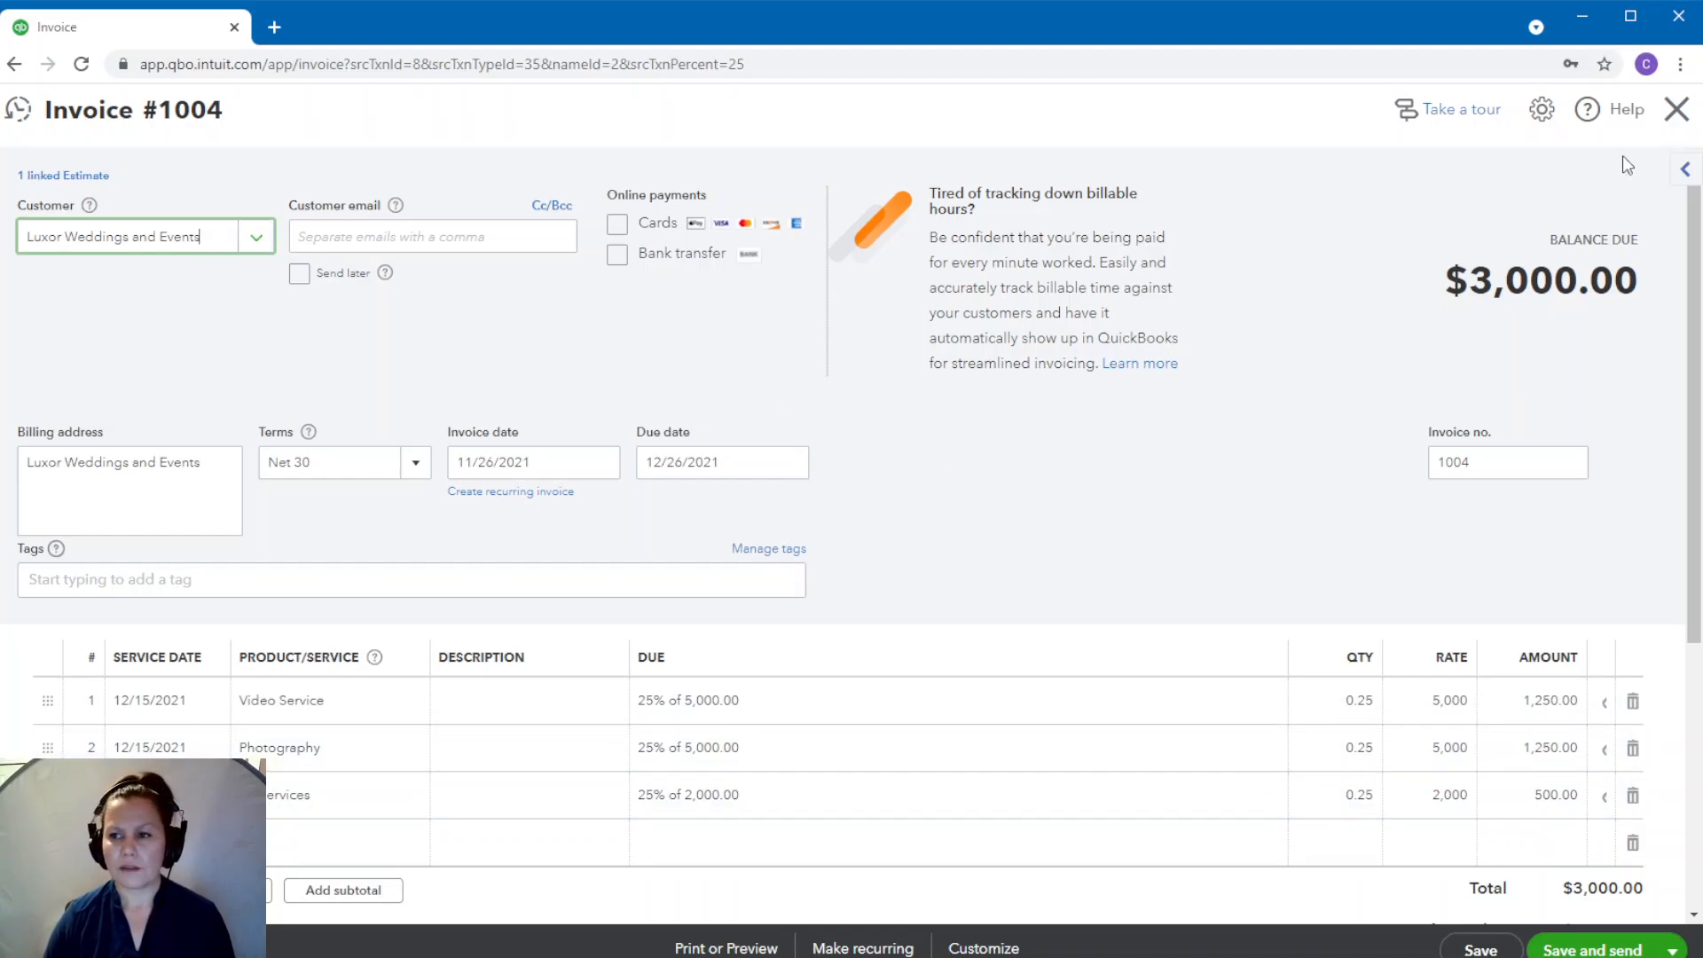
- Save the 25% invoice and close it
click(1671, 121)
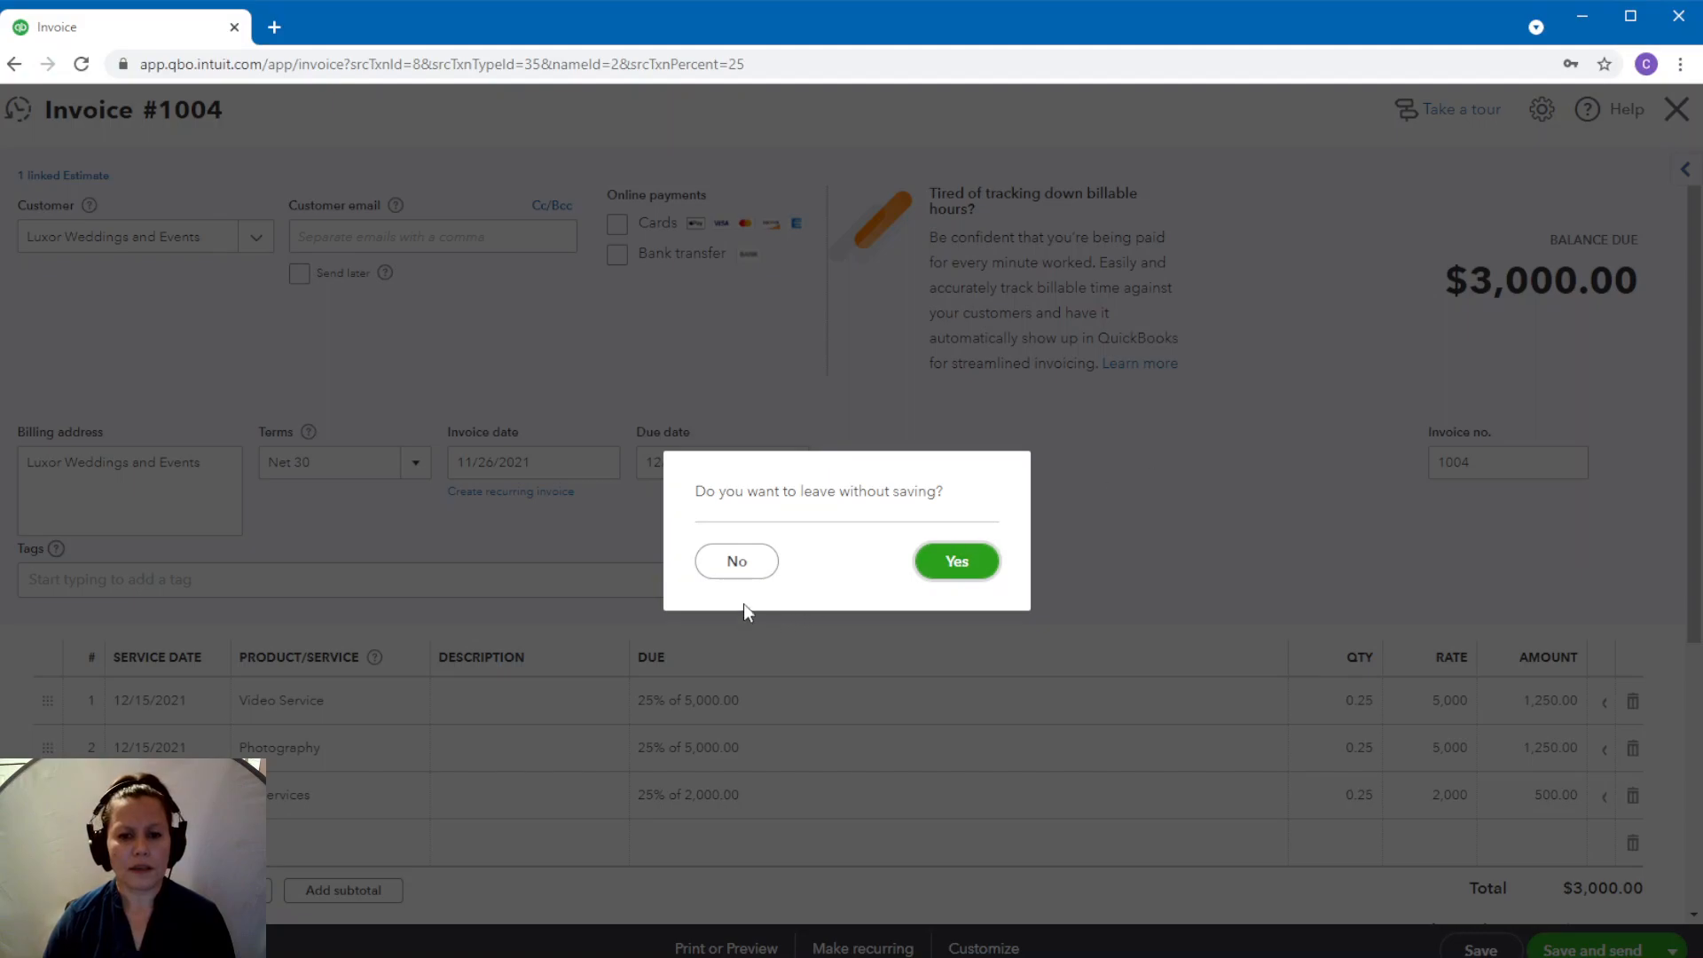
click(743, 567)
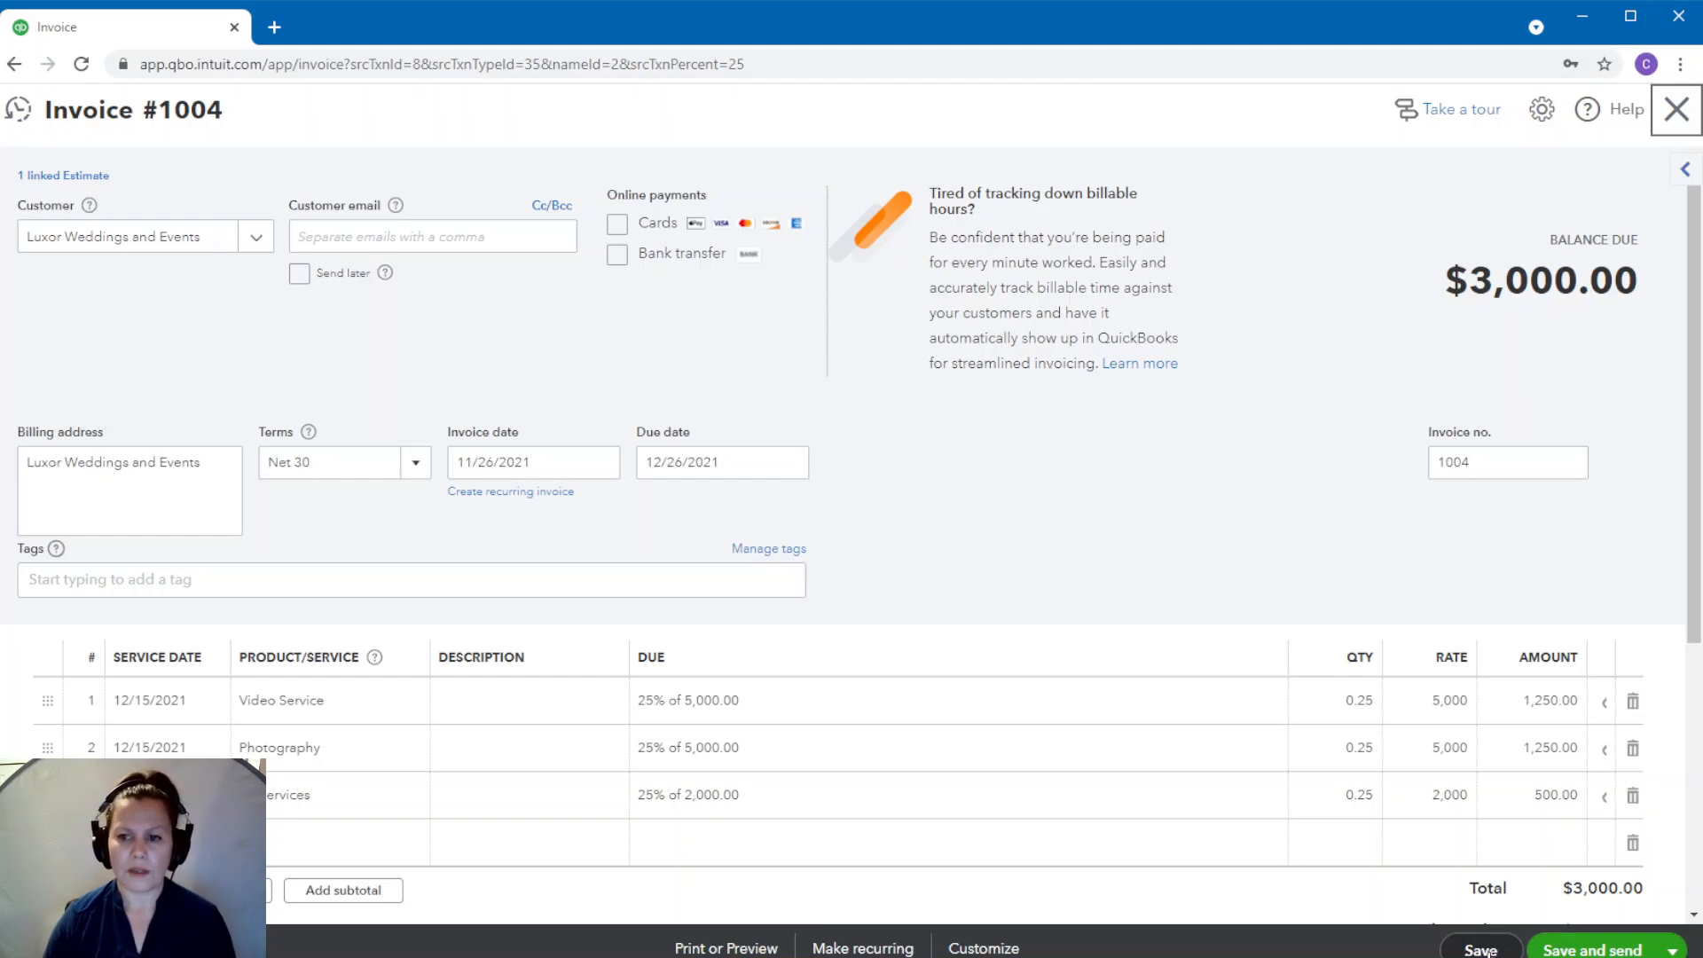
click(1483, 952)
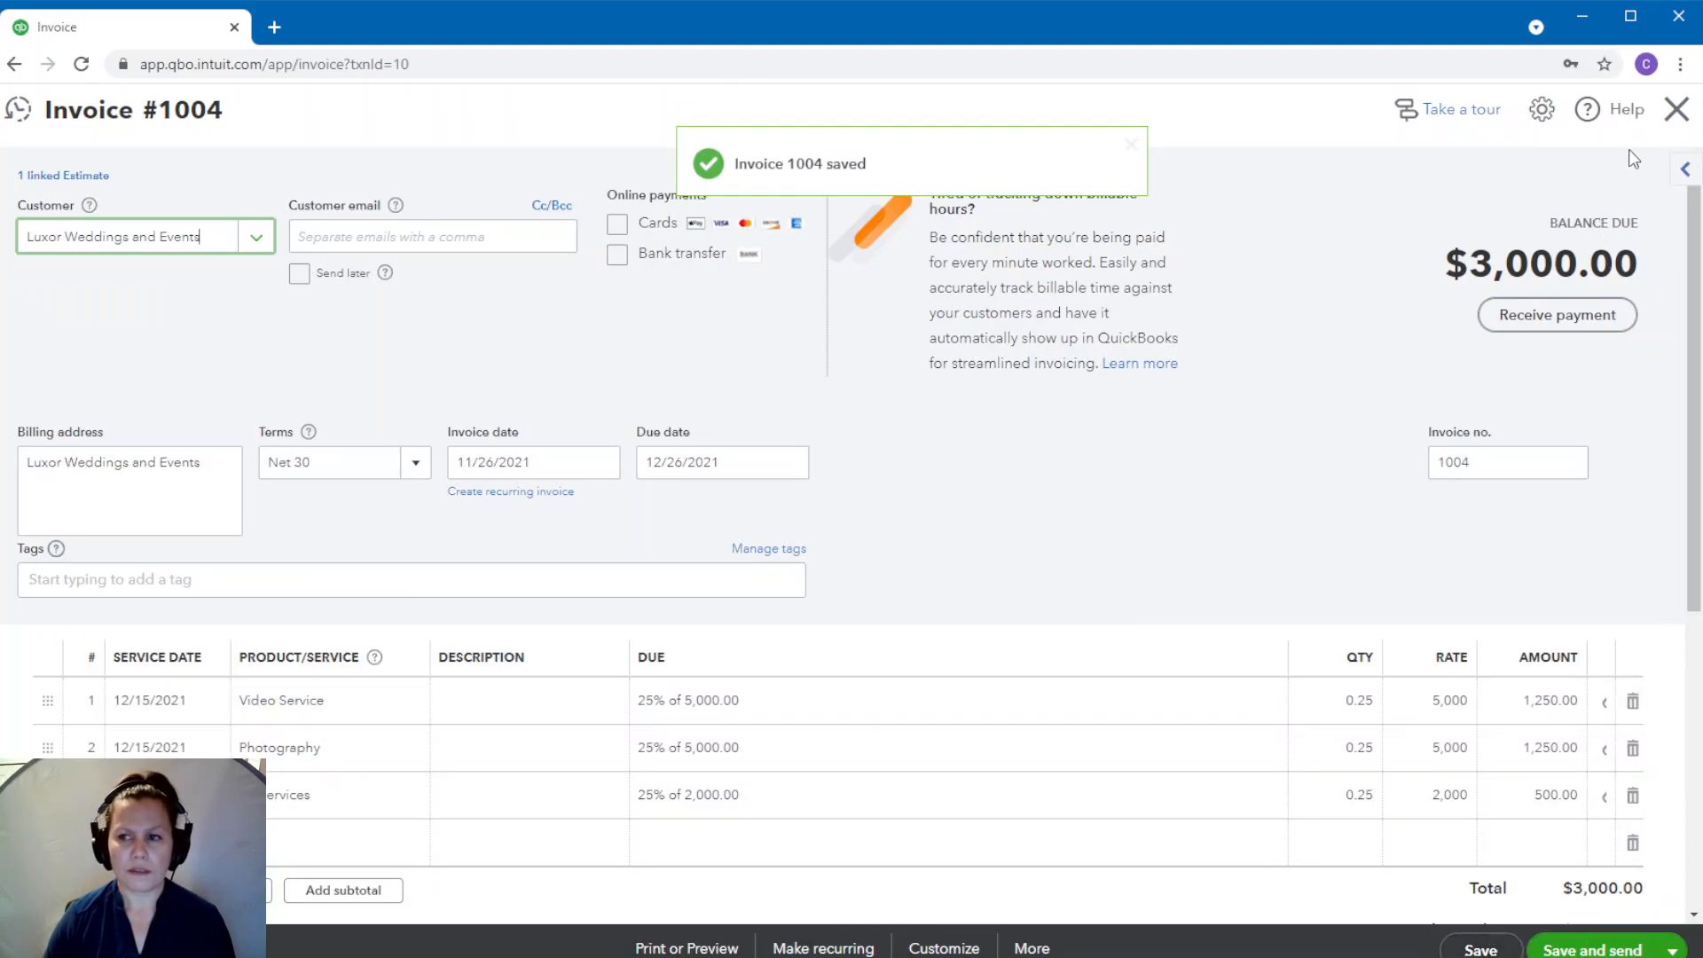
click(1676, 109)
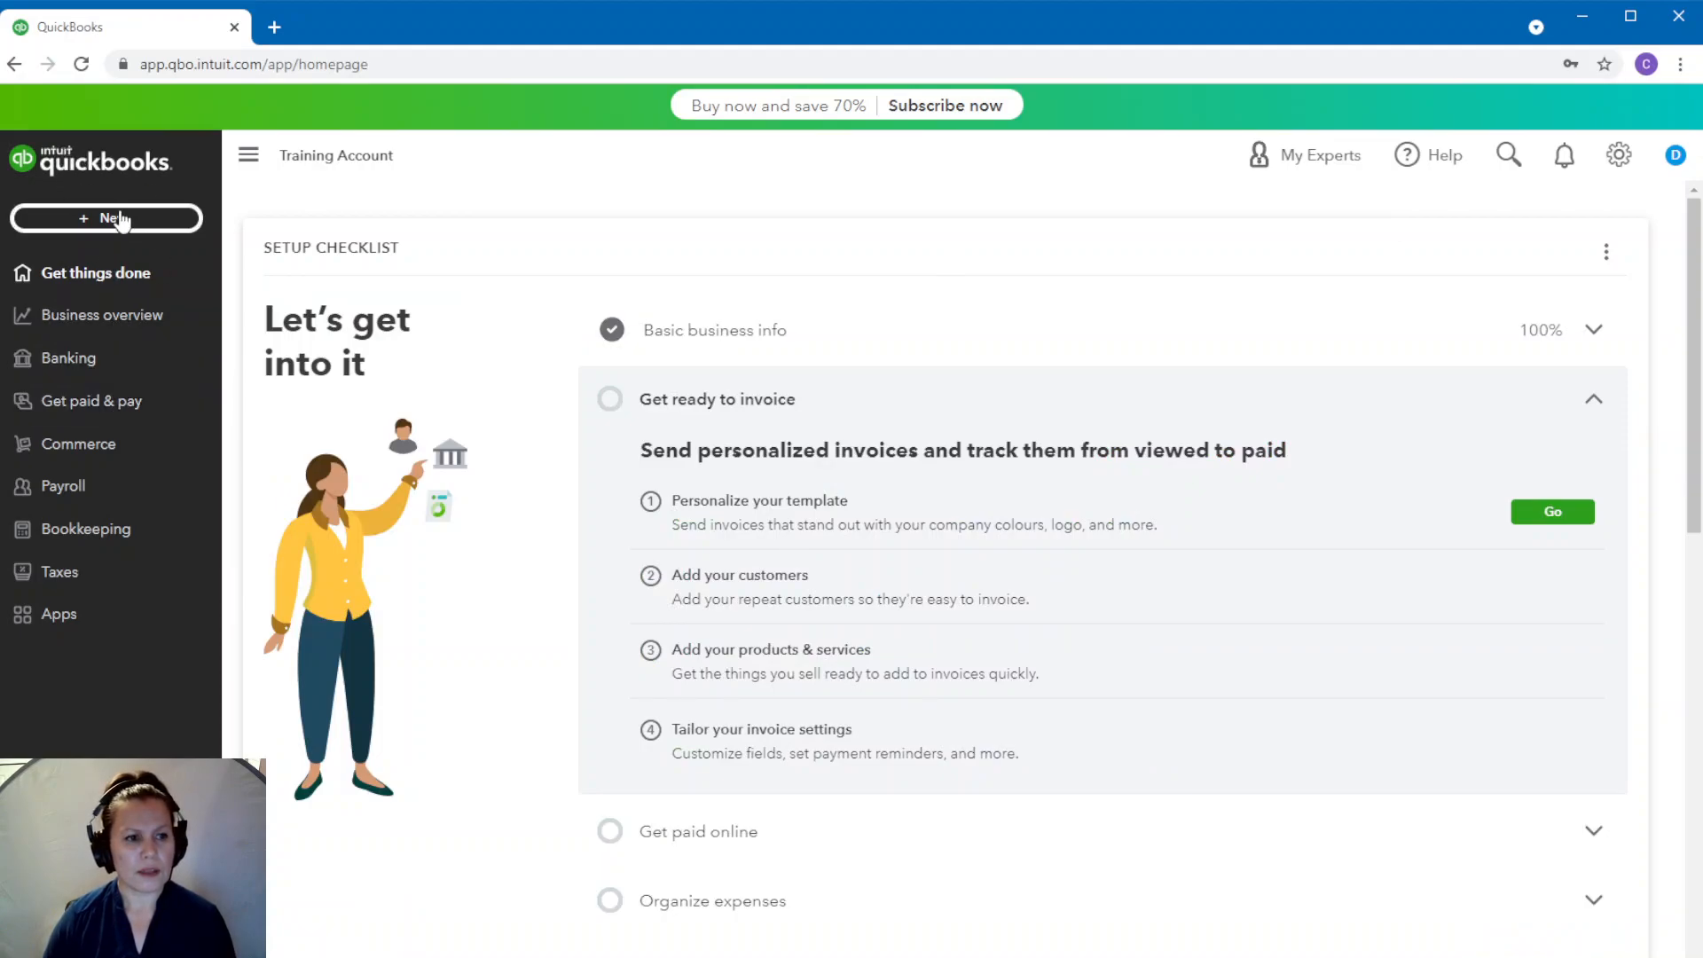
- Reopen Estimate No. 1001 from the recent estimates by way of a new blank estimate
click(87, 222)
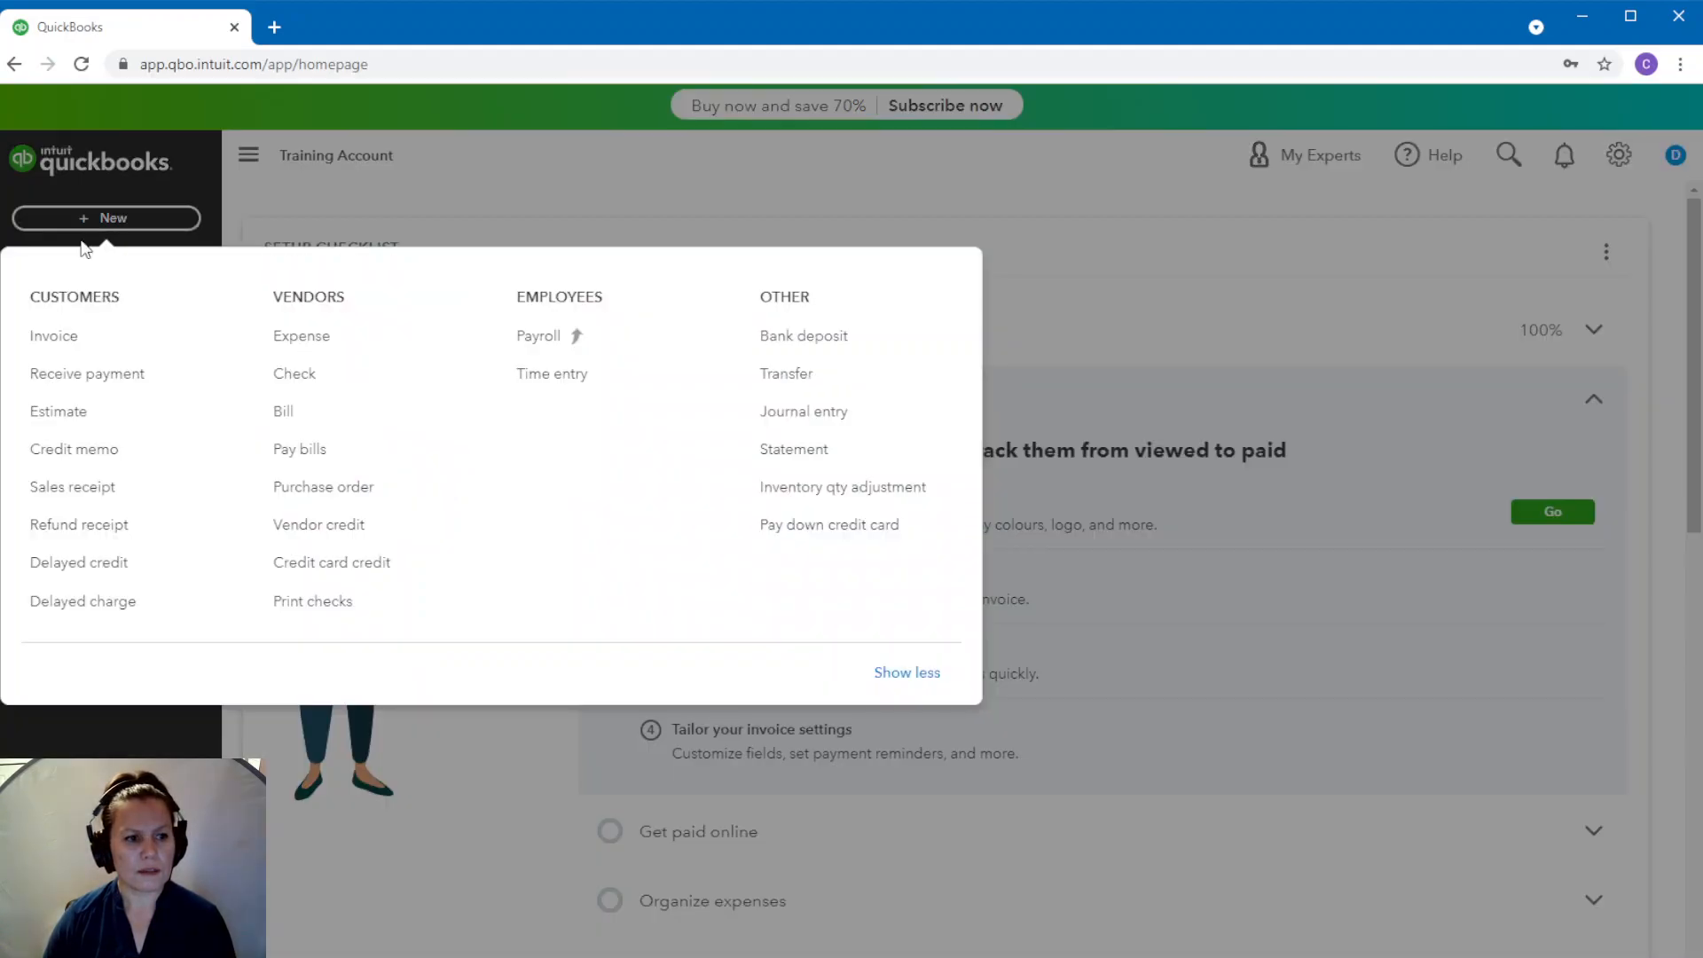
click(77, 412)
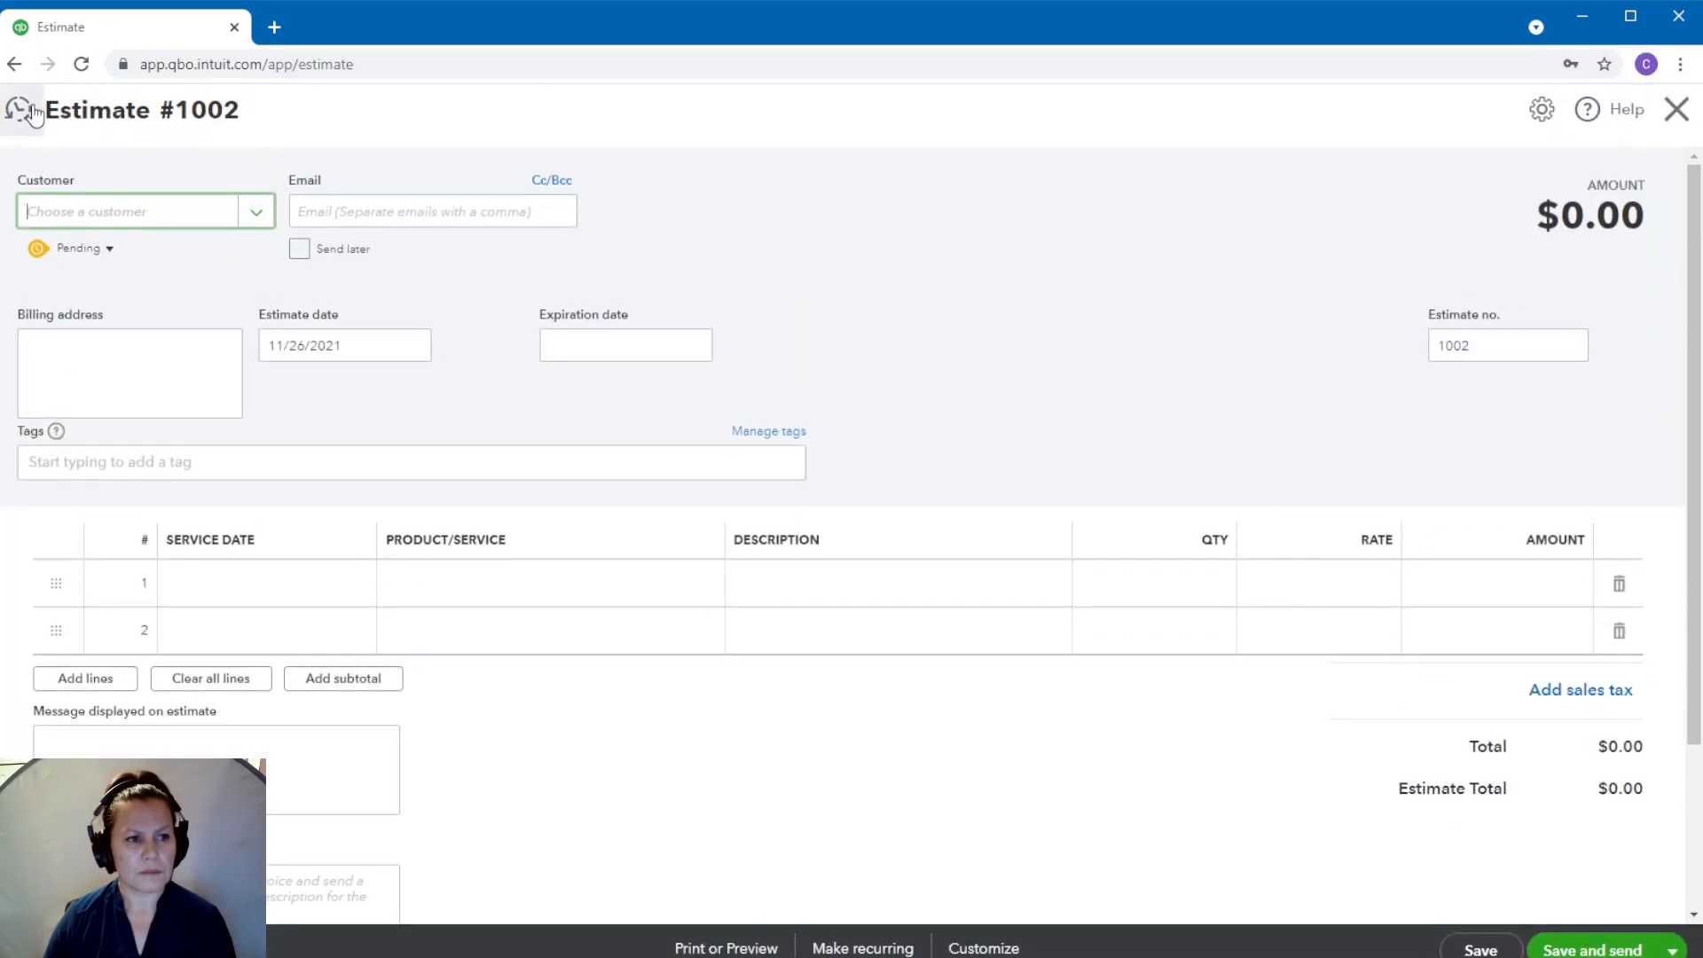
click(26, 111)
click(76, 241)
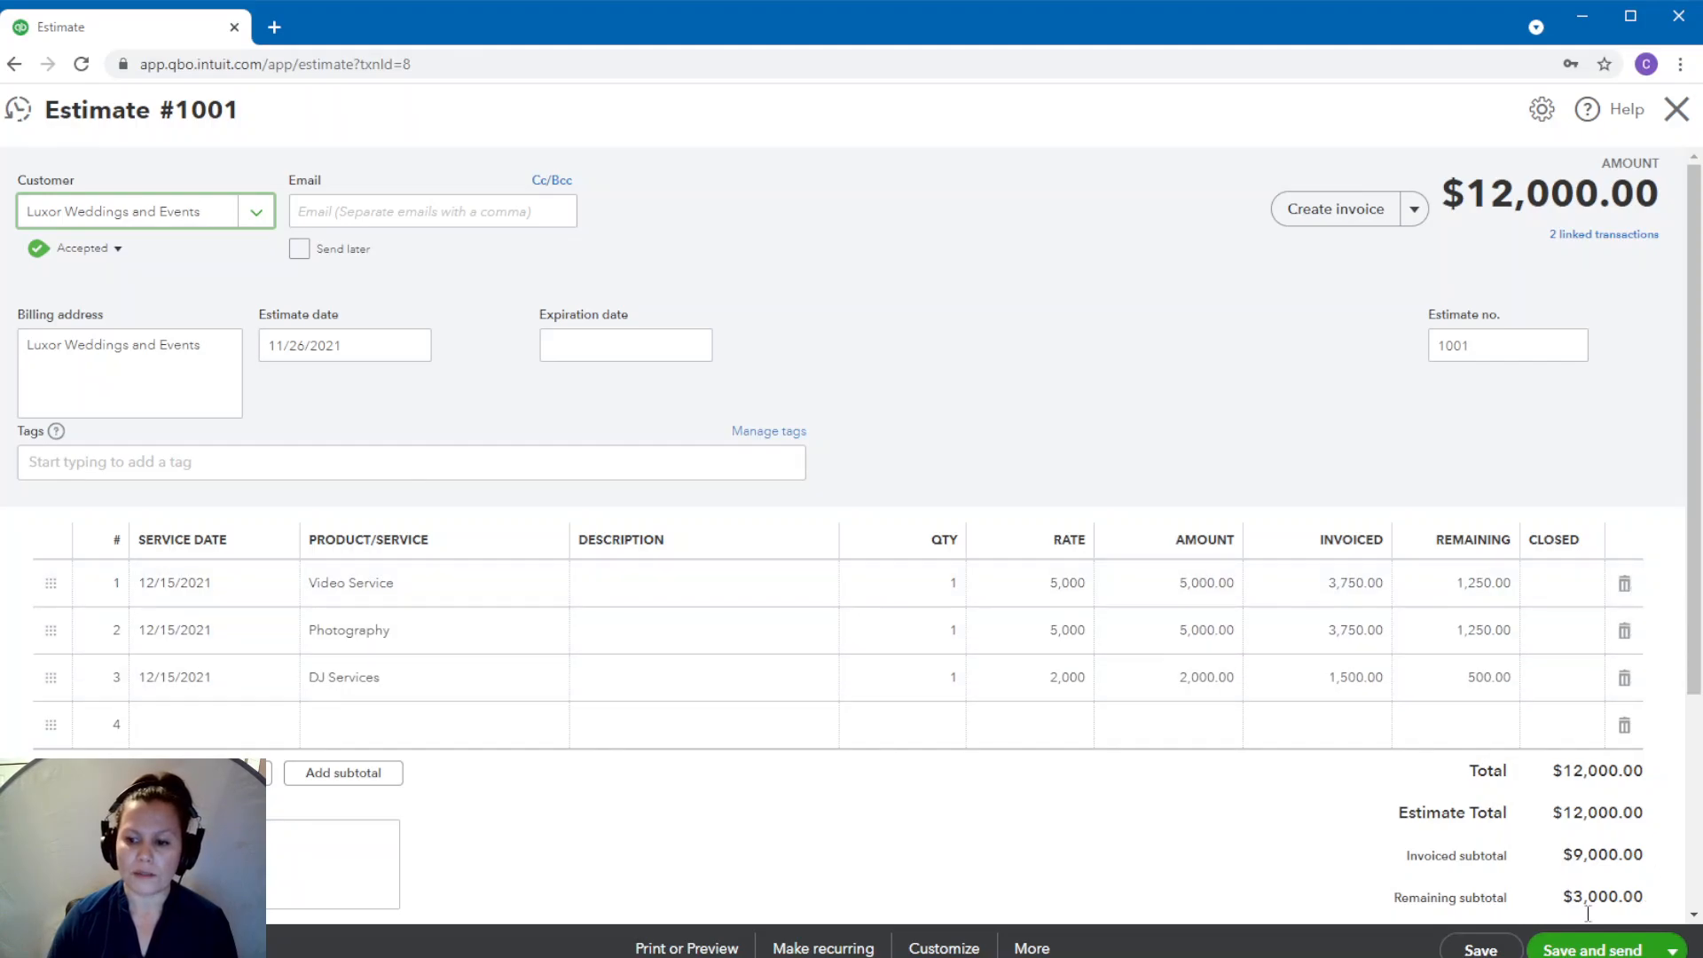
- Create the final progress invoice from the estimate for 25% of each line and save it
click(1311, 212)
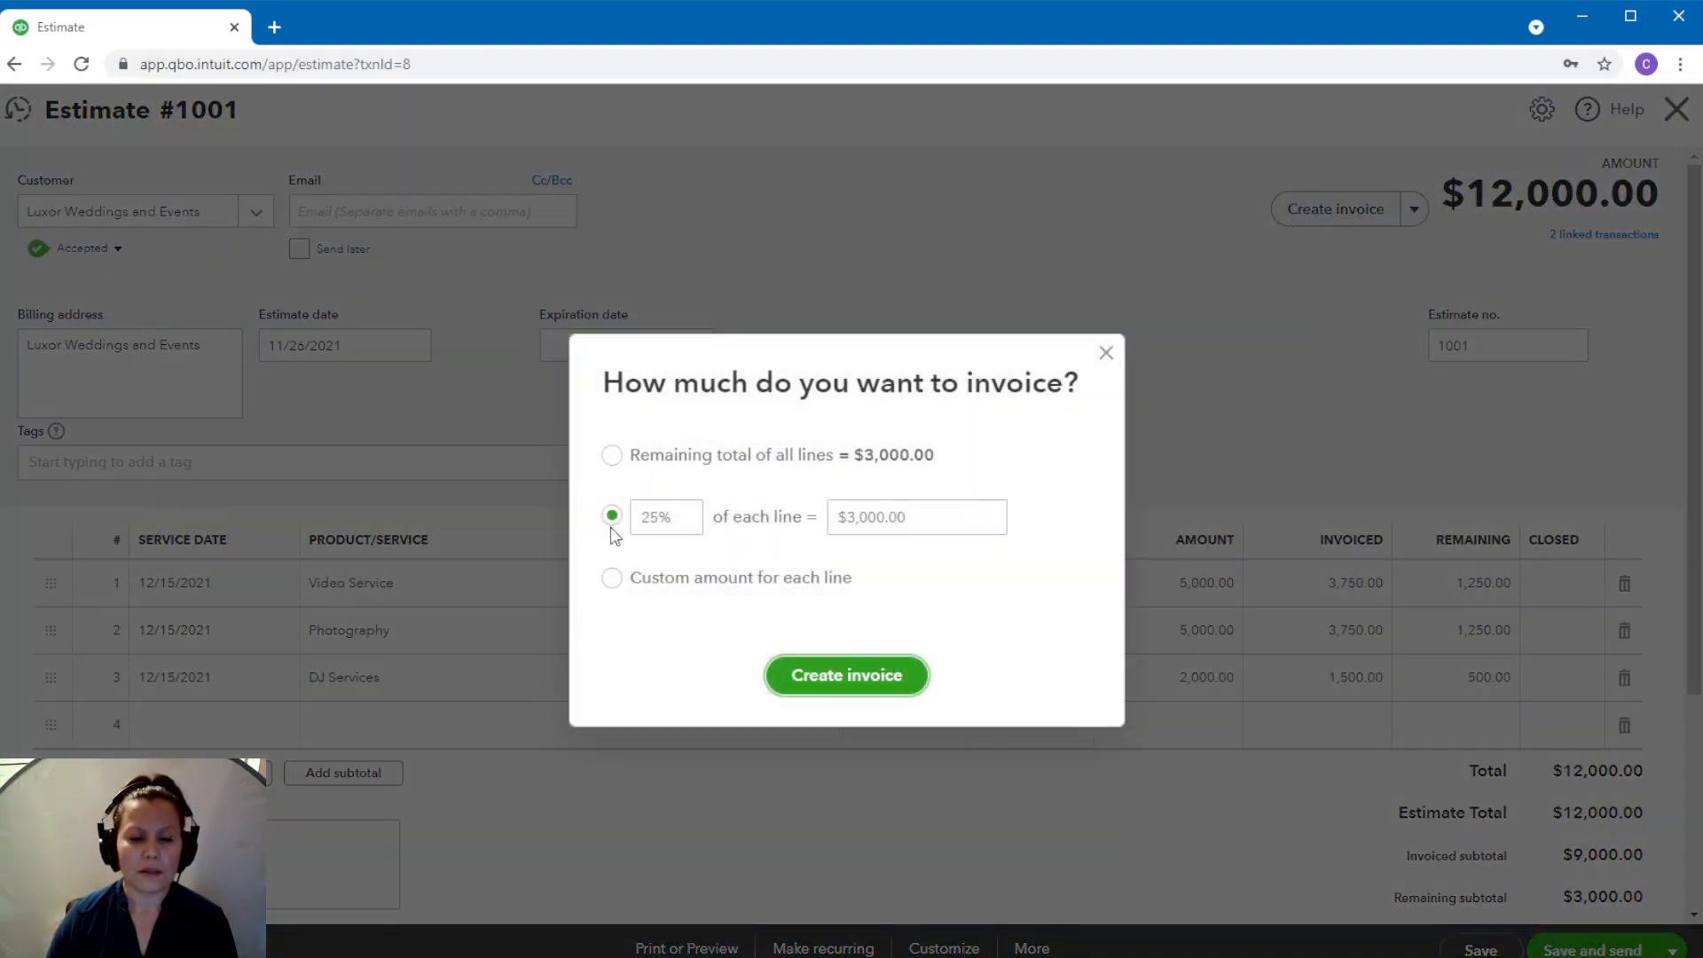
click(830, 690)
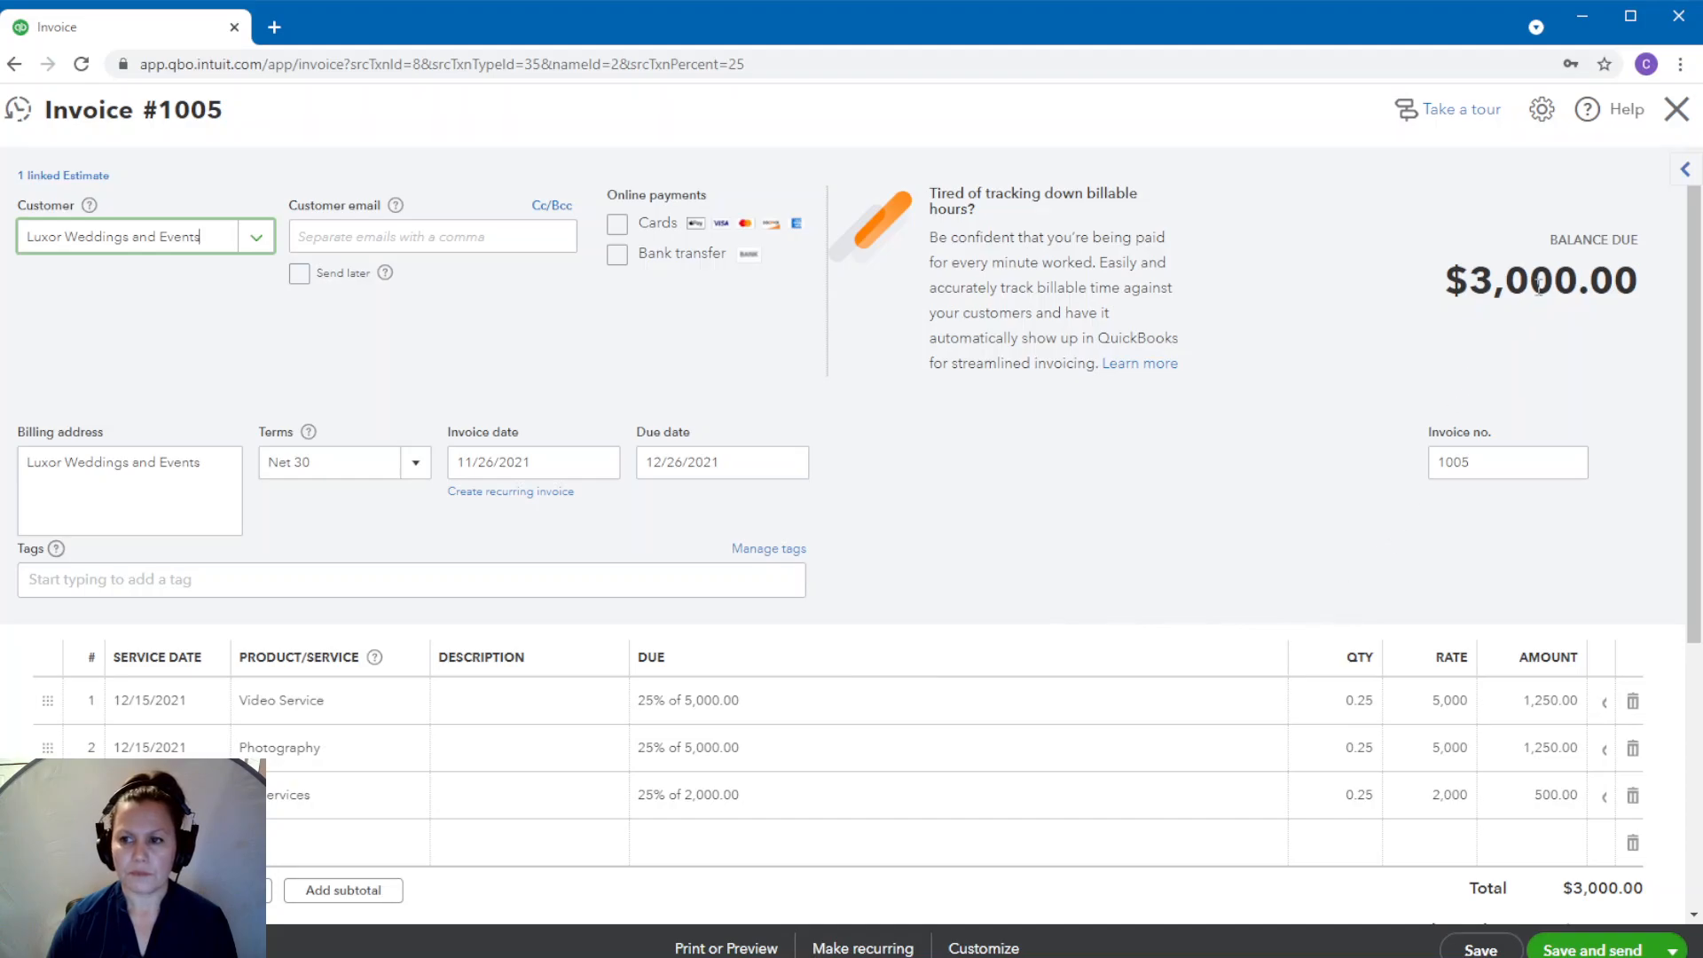
click(1480, 949)
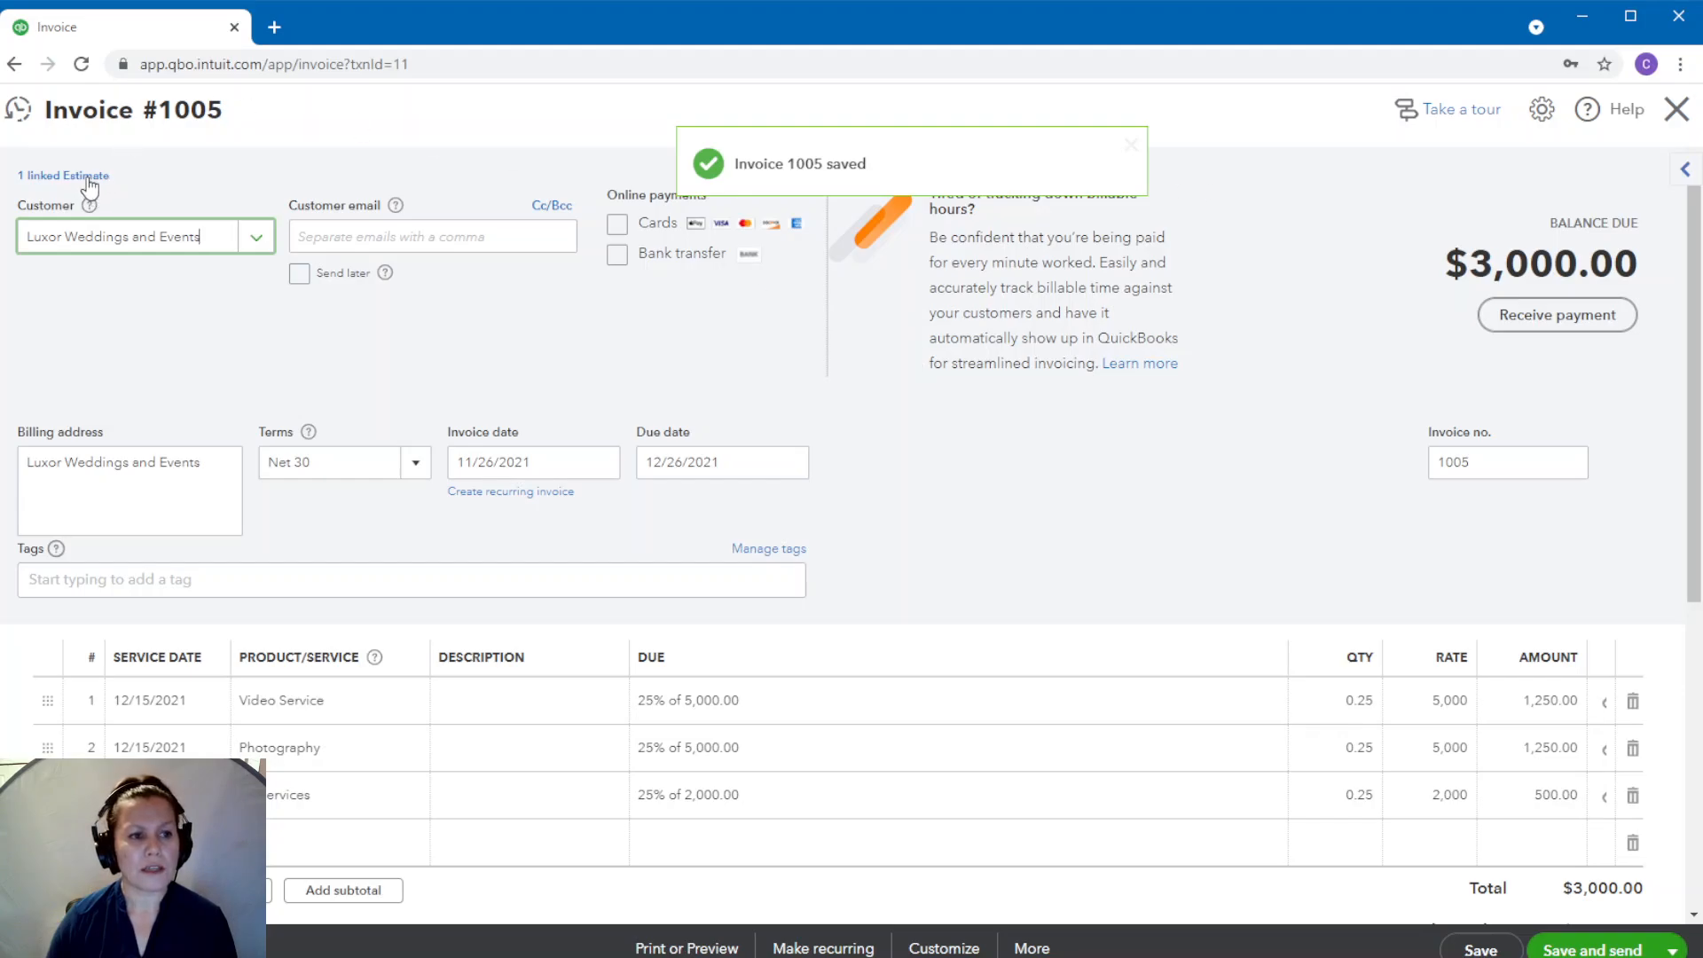
- Open the estimate linked to the invoice, review its linked transactions, and close it
click(89, 176)
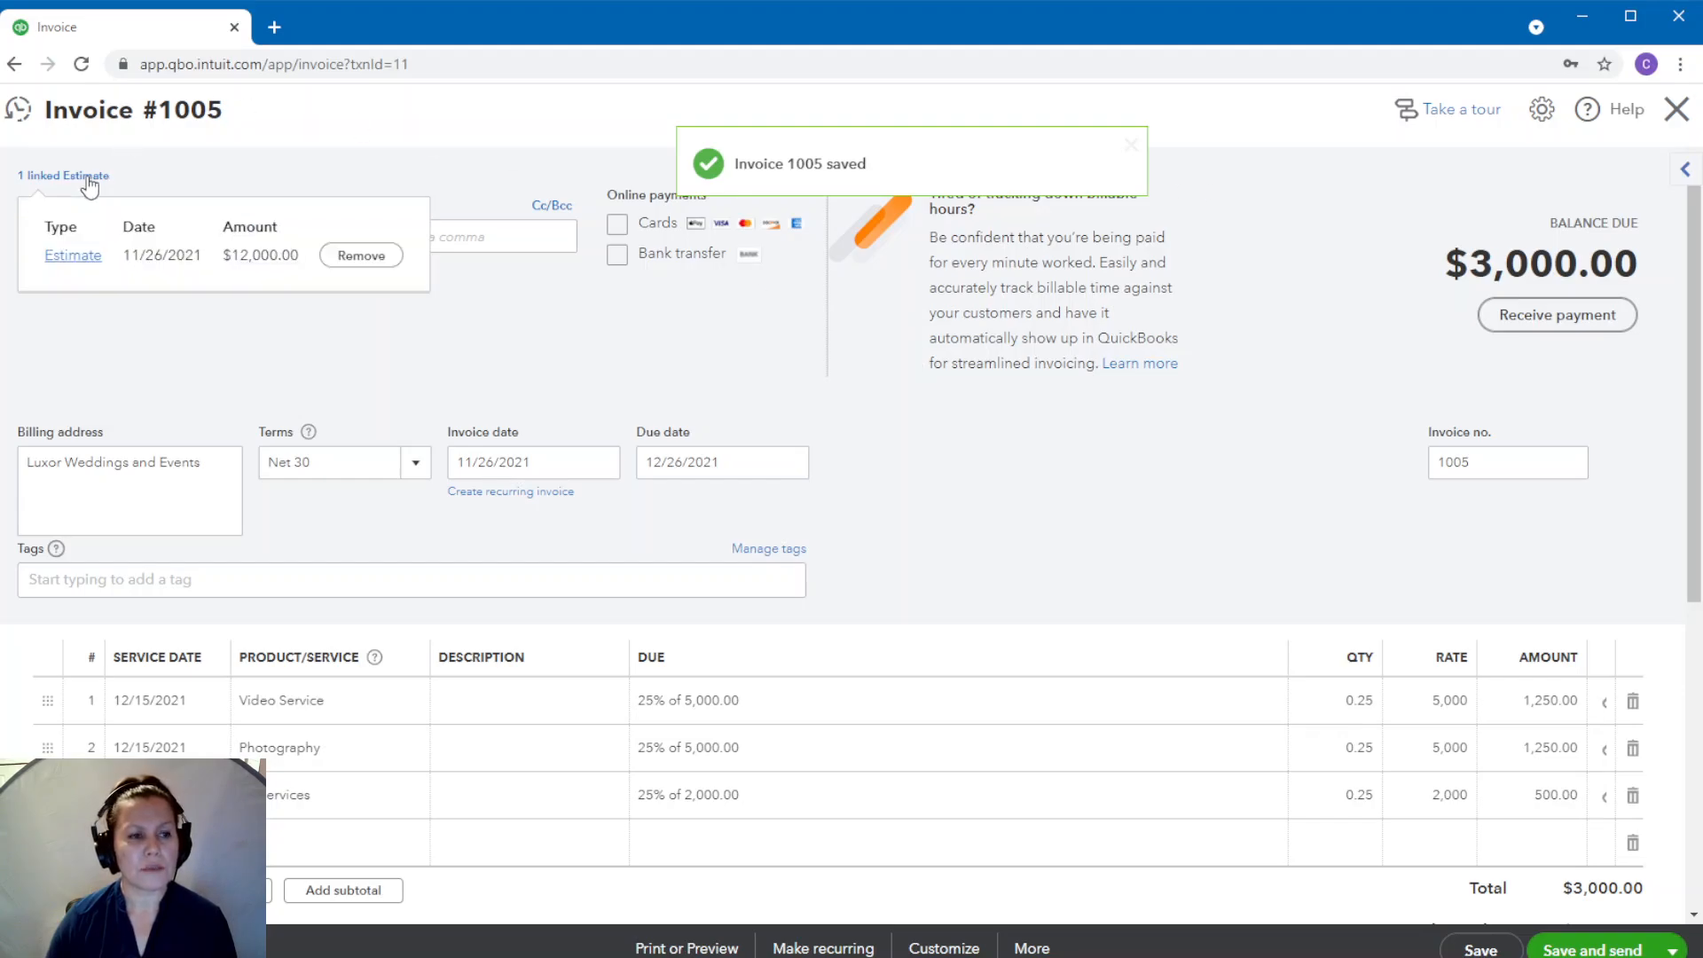
click(82, 257)
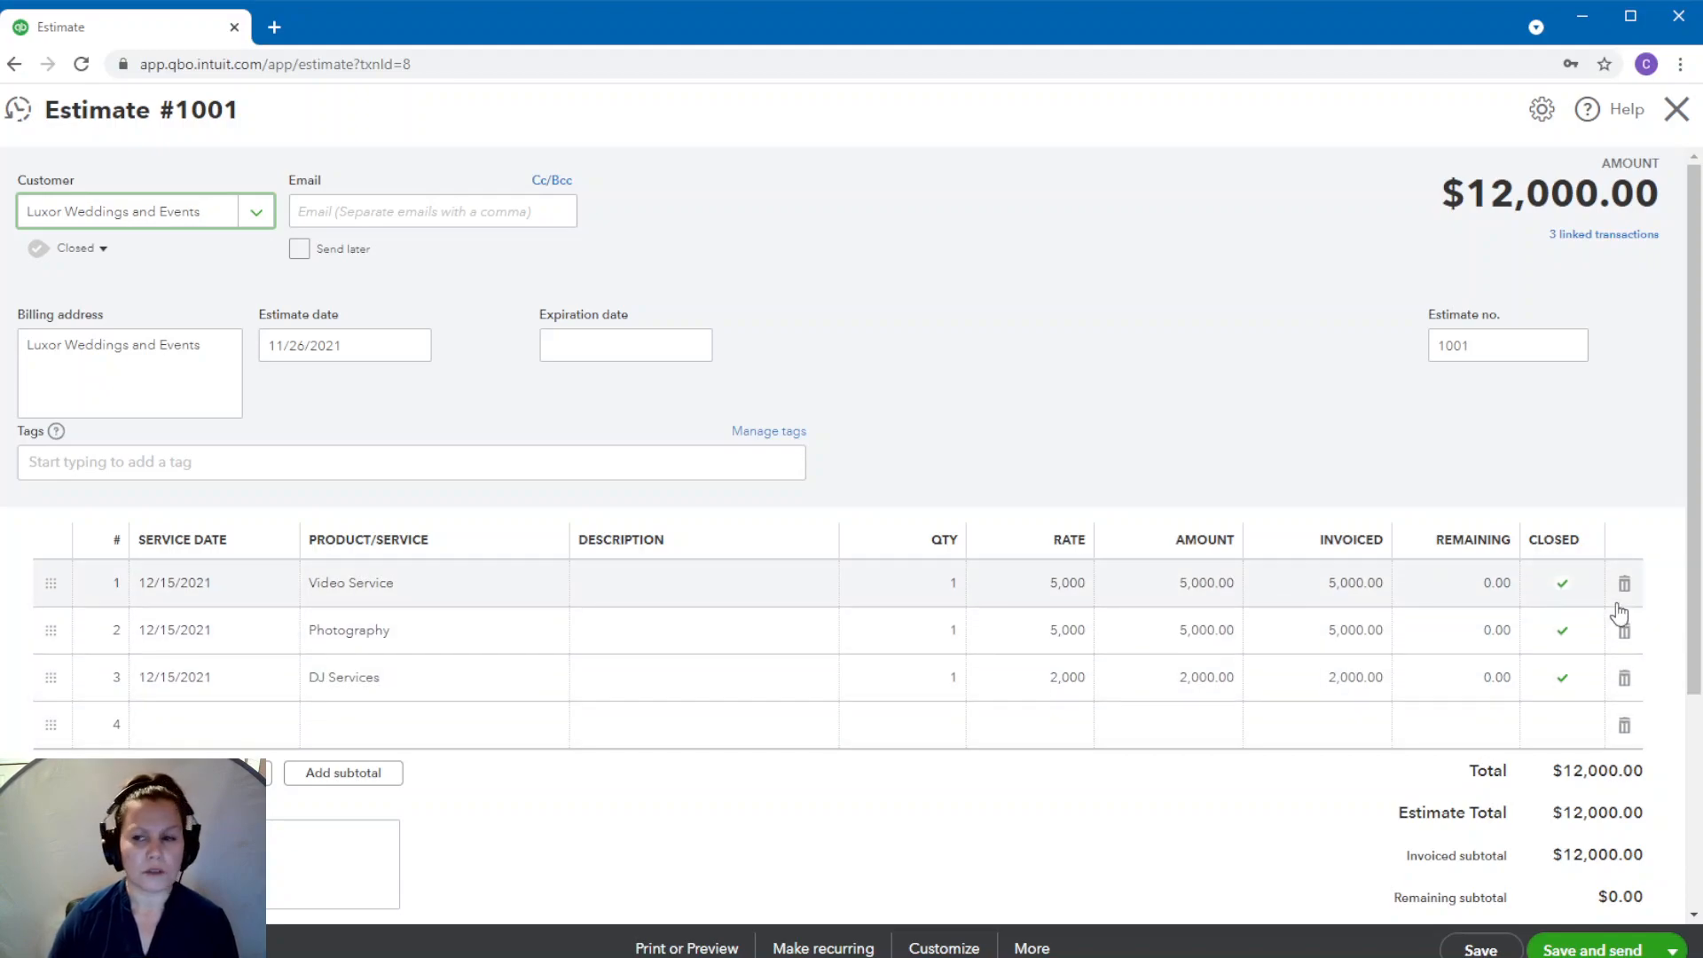
click(1579, 238)
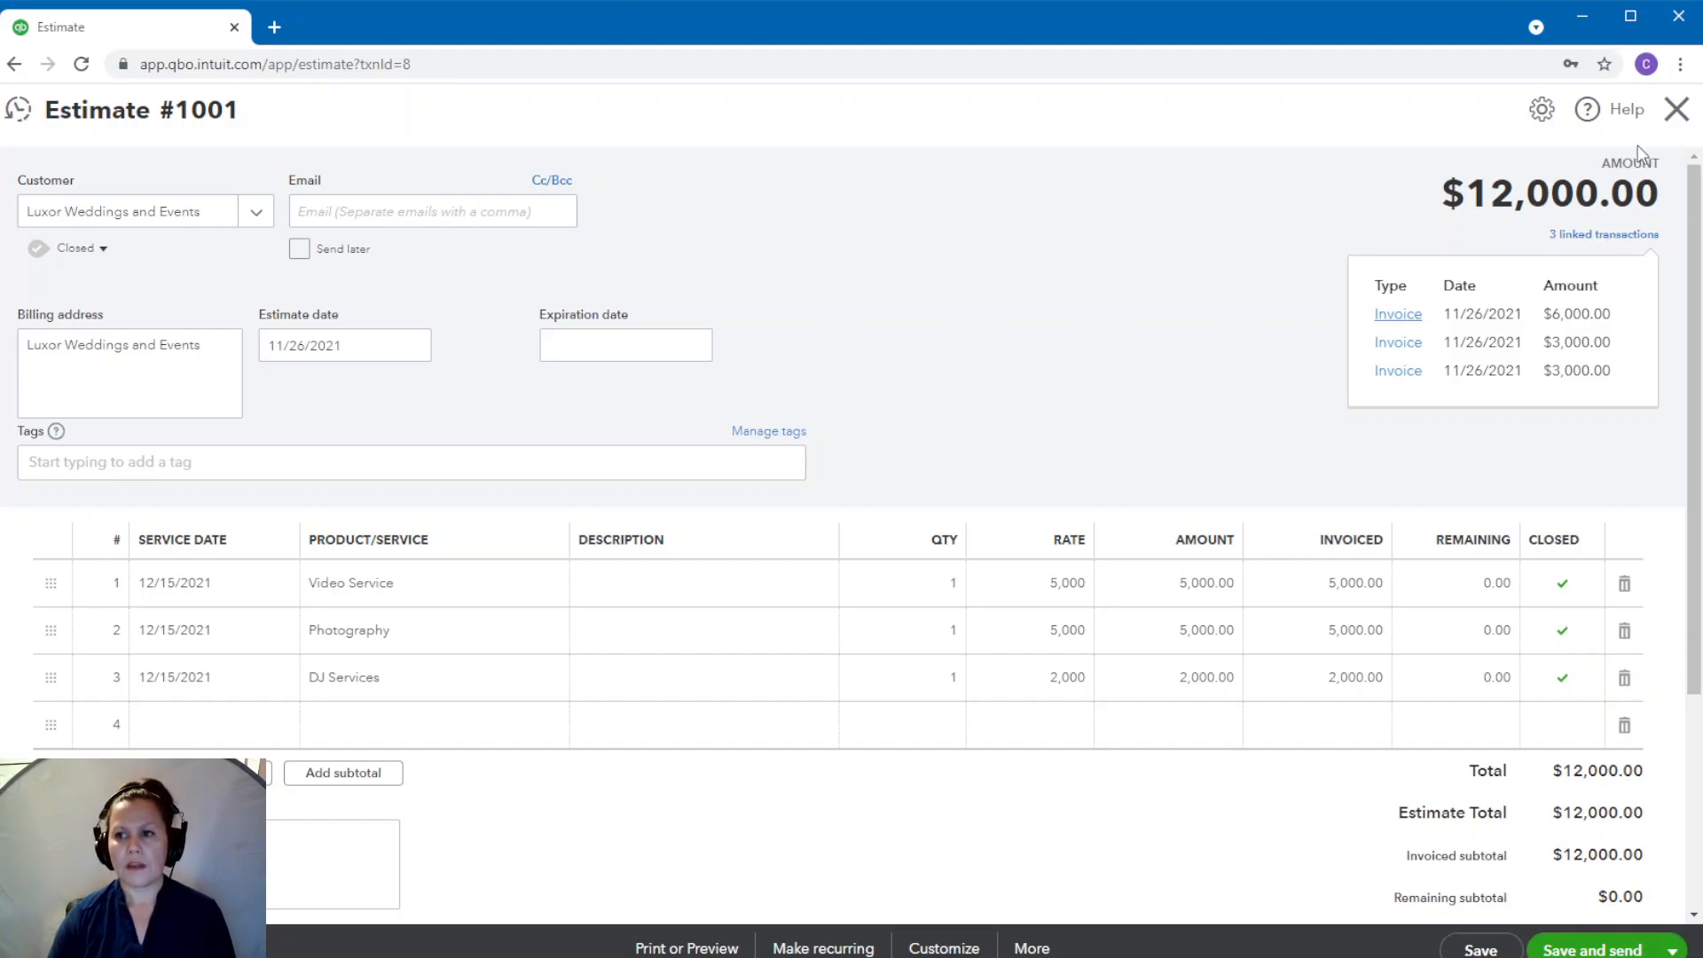
click(1676, 118)
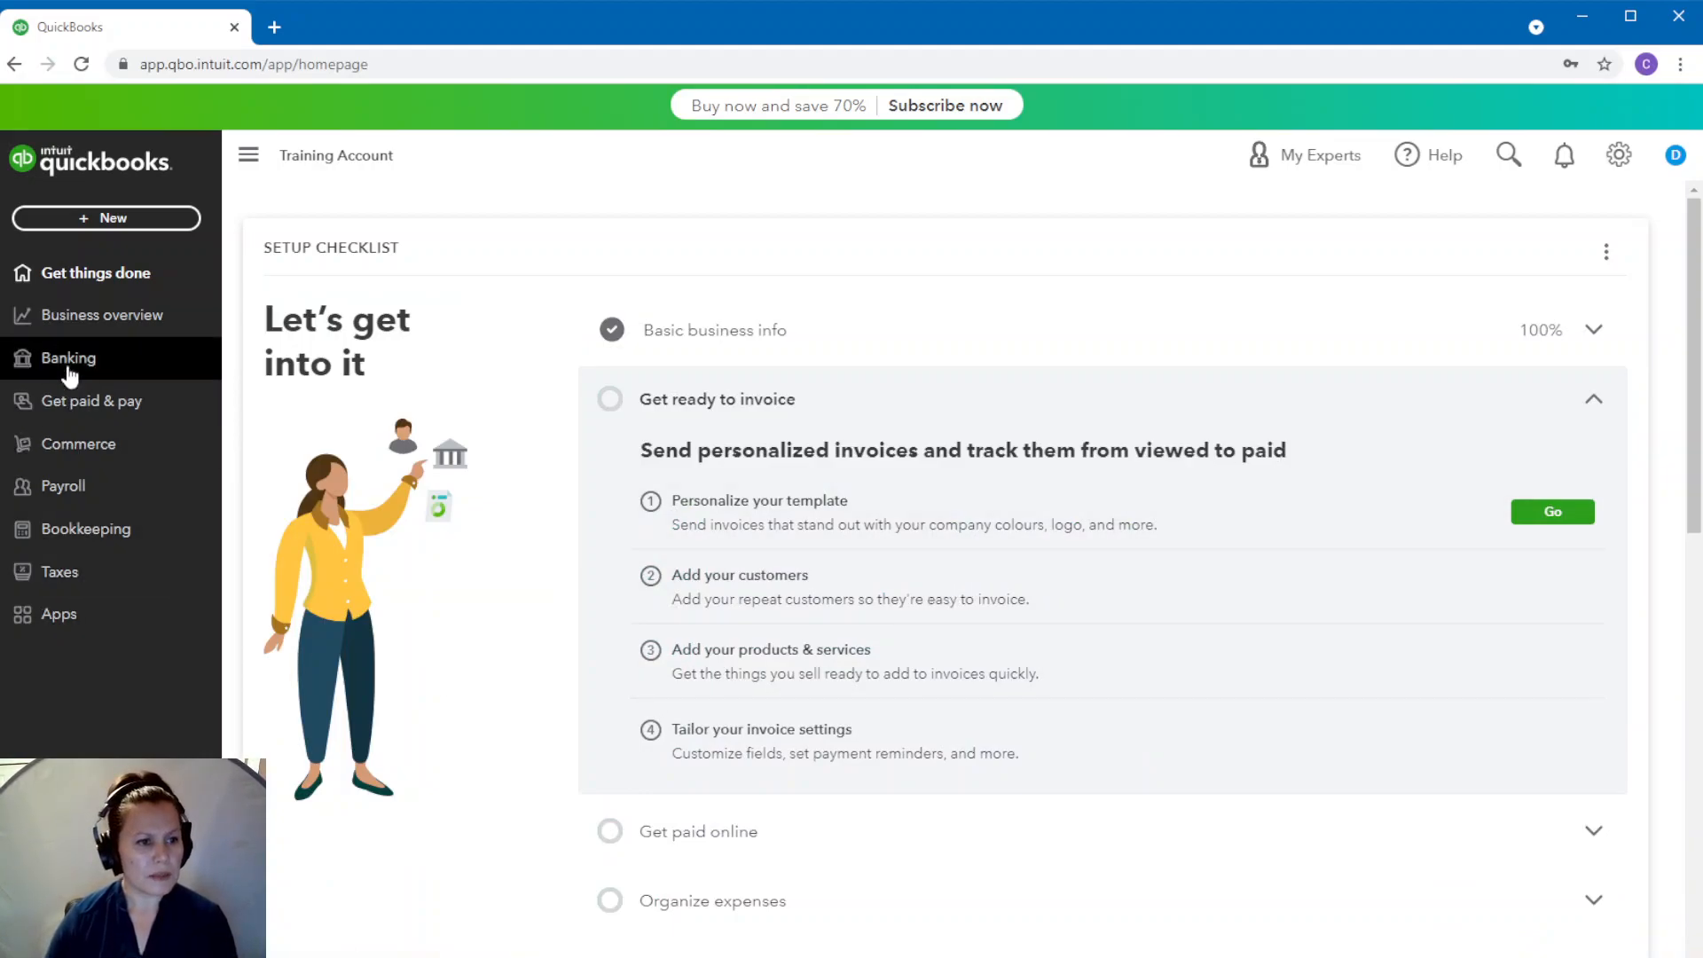
- Start a new estimate for the customer Luxor Weddings and Events
click(80, 224)
click(71, 413)
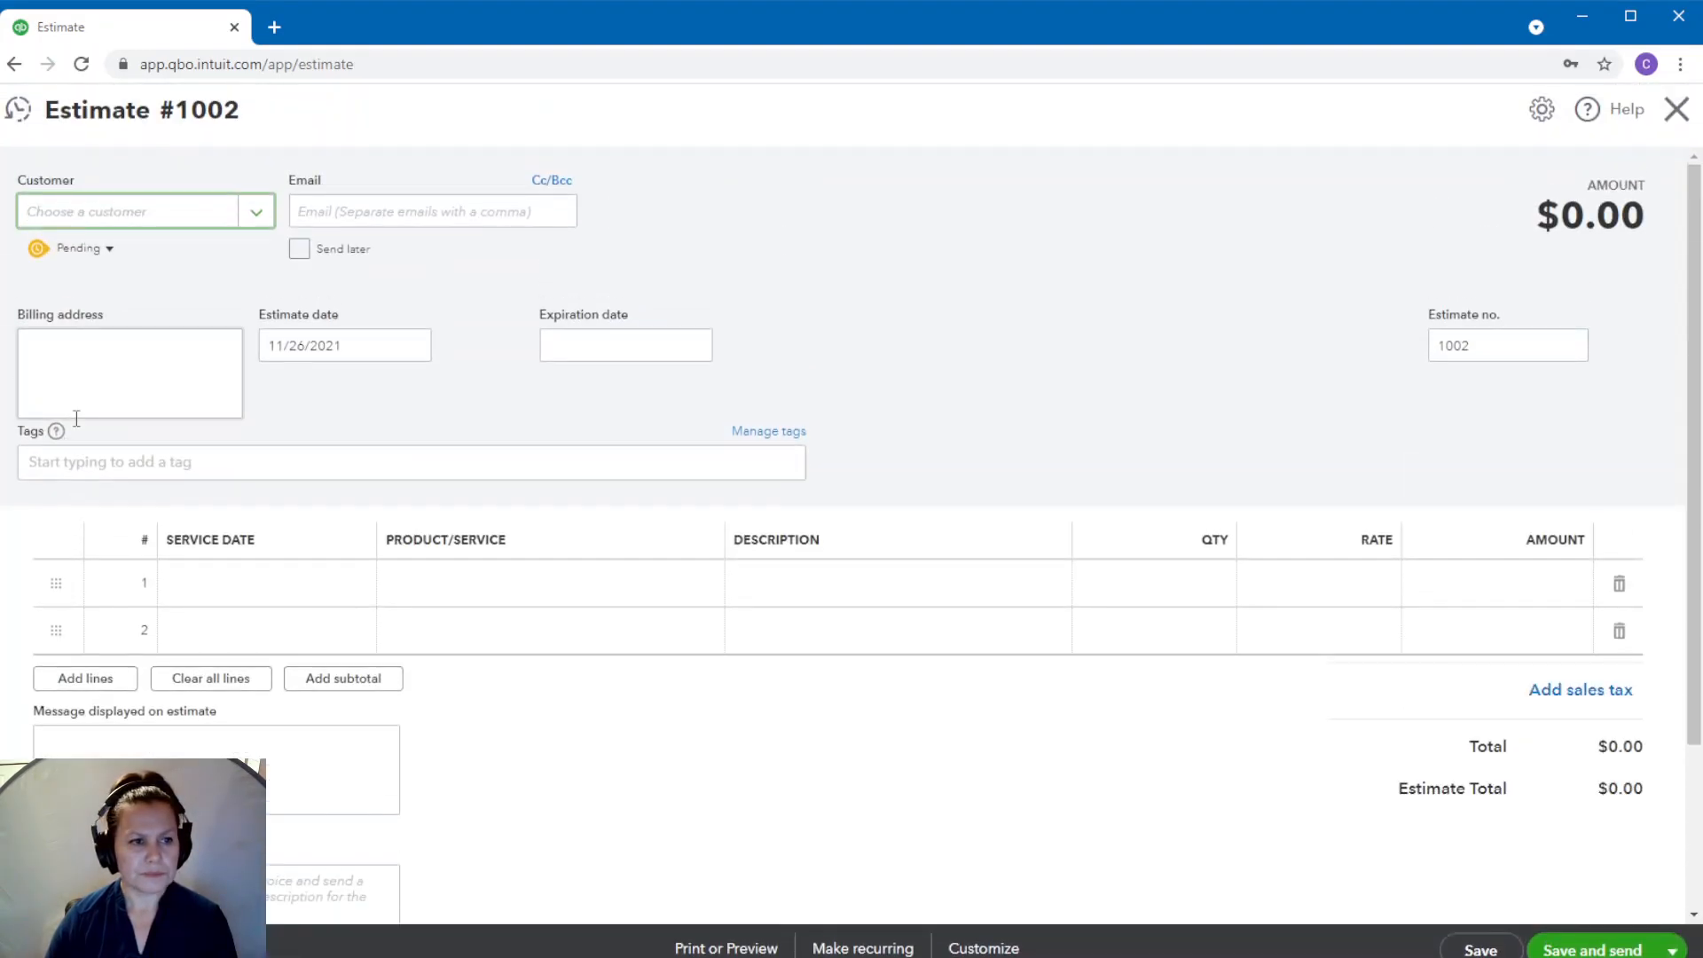
click(138, 214)
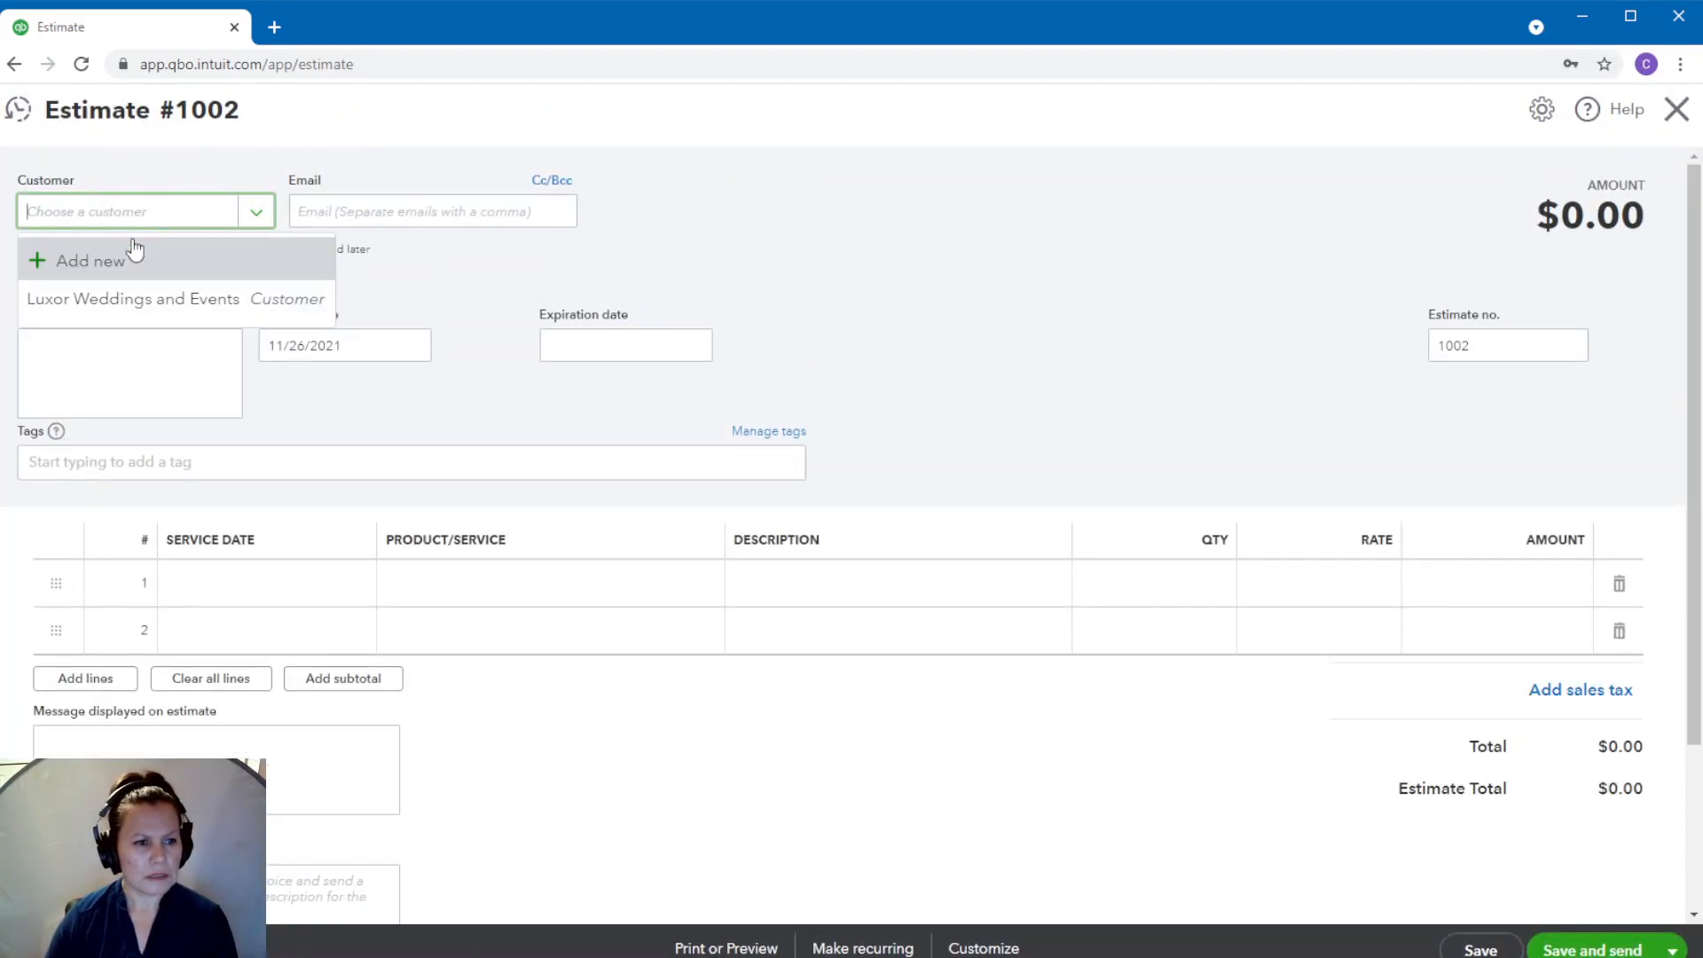
click(115, 299)
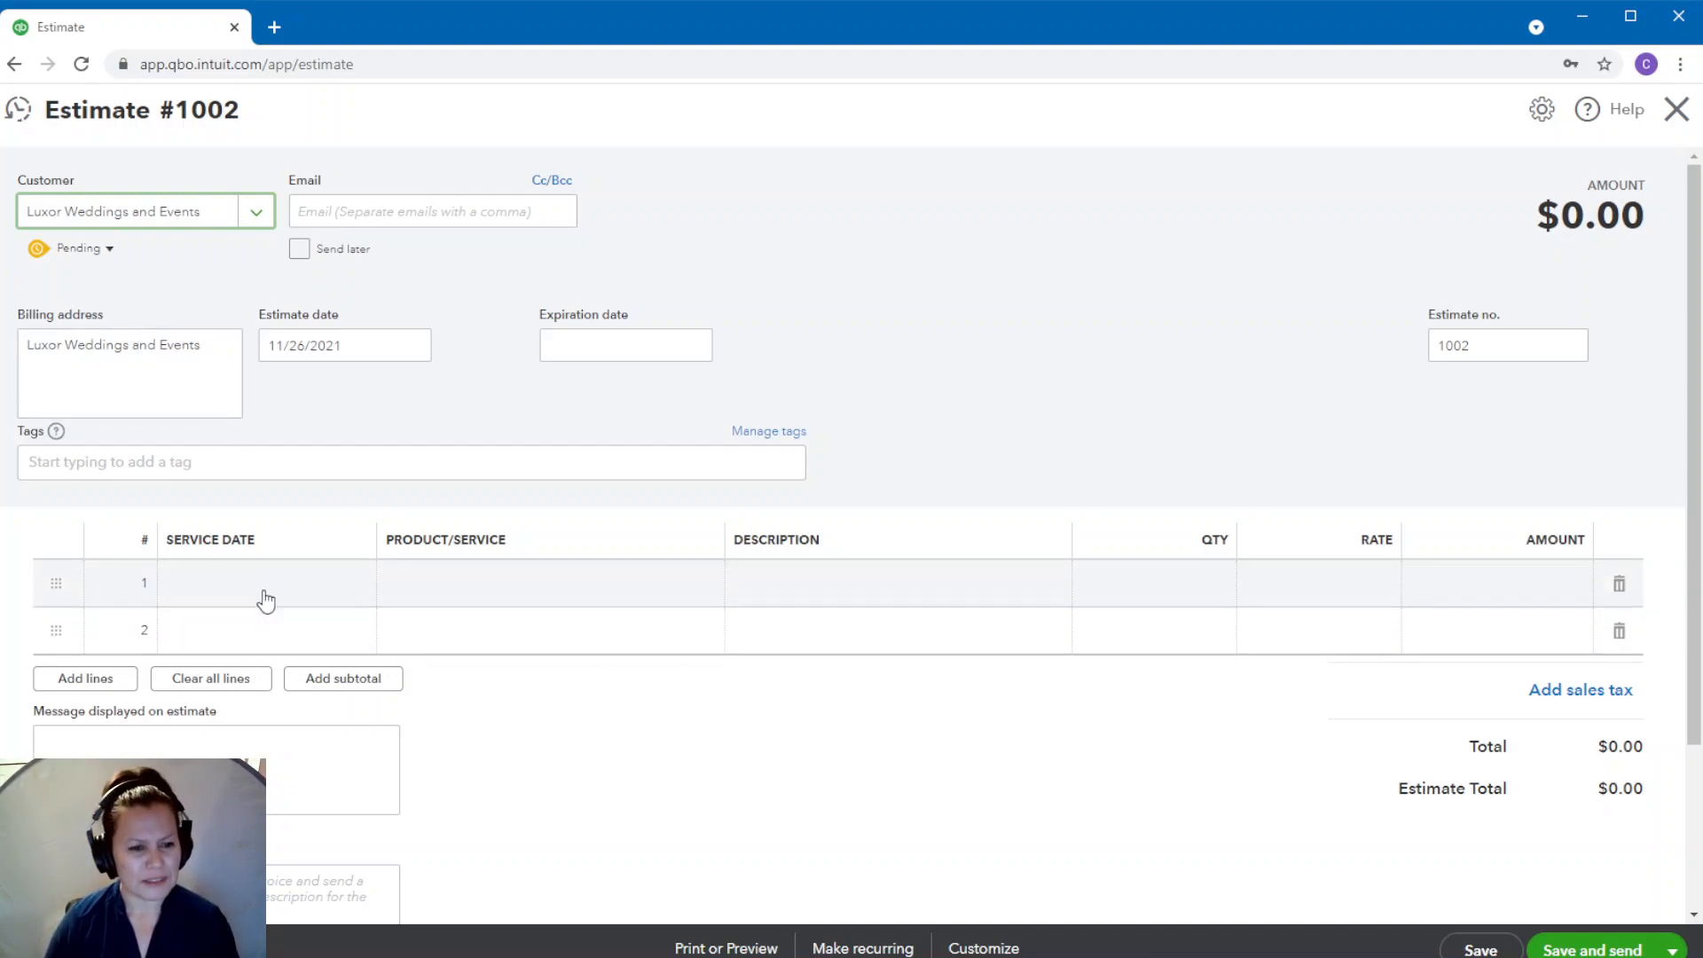
- Set the service date of the estimate's first line to 12/15/2022
click(266, 585)
click(353, 585)
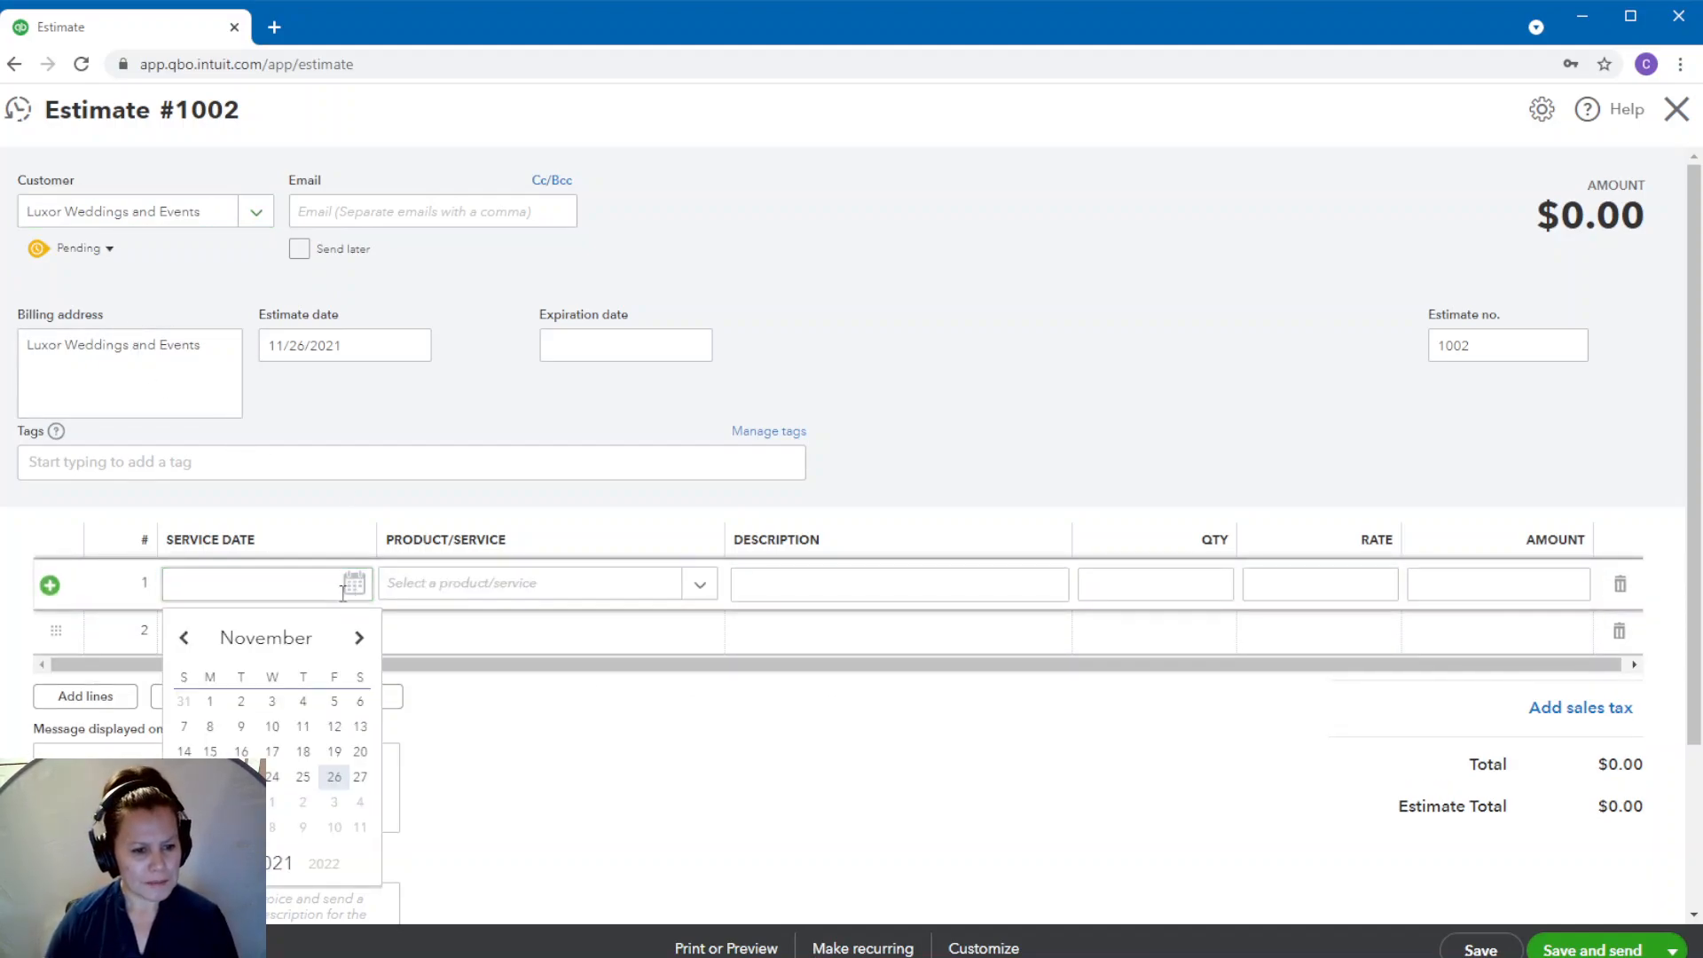
click(364, 642)
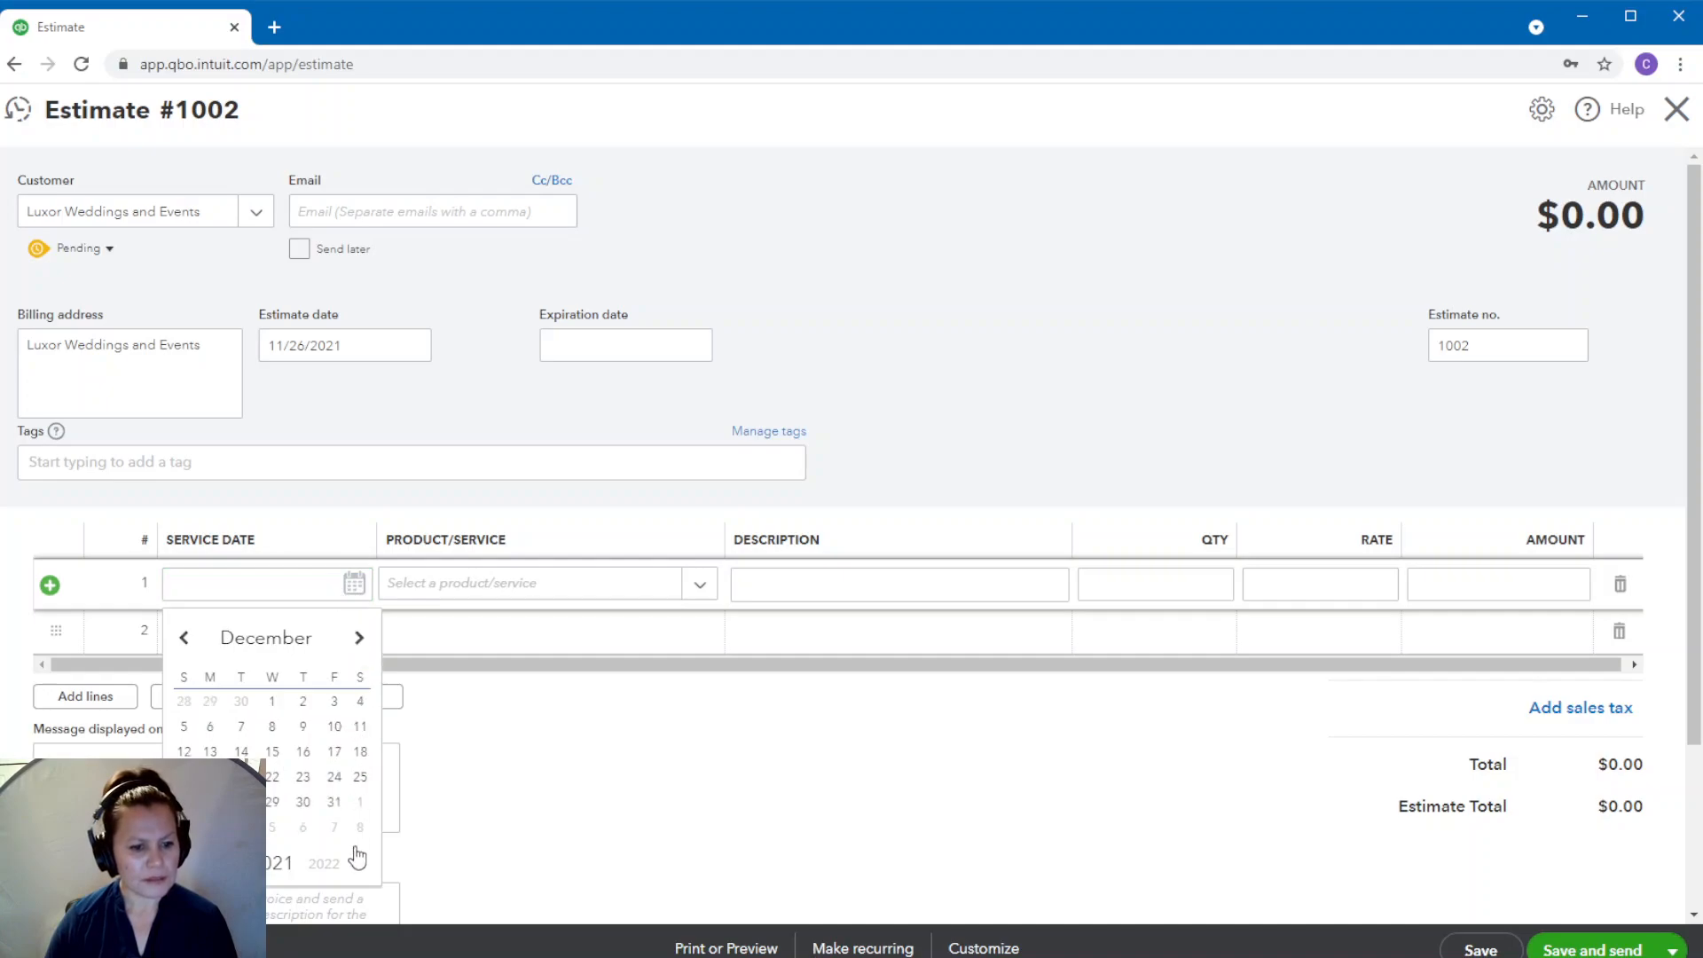
click(325, 864)
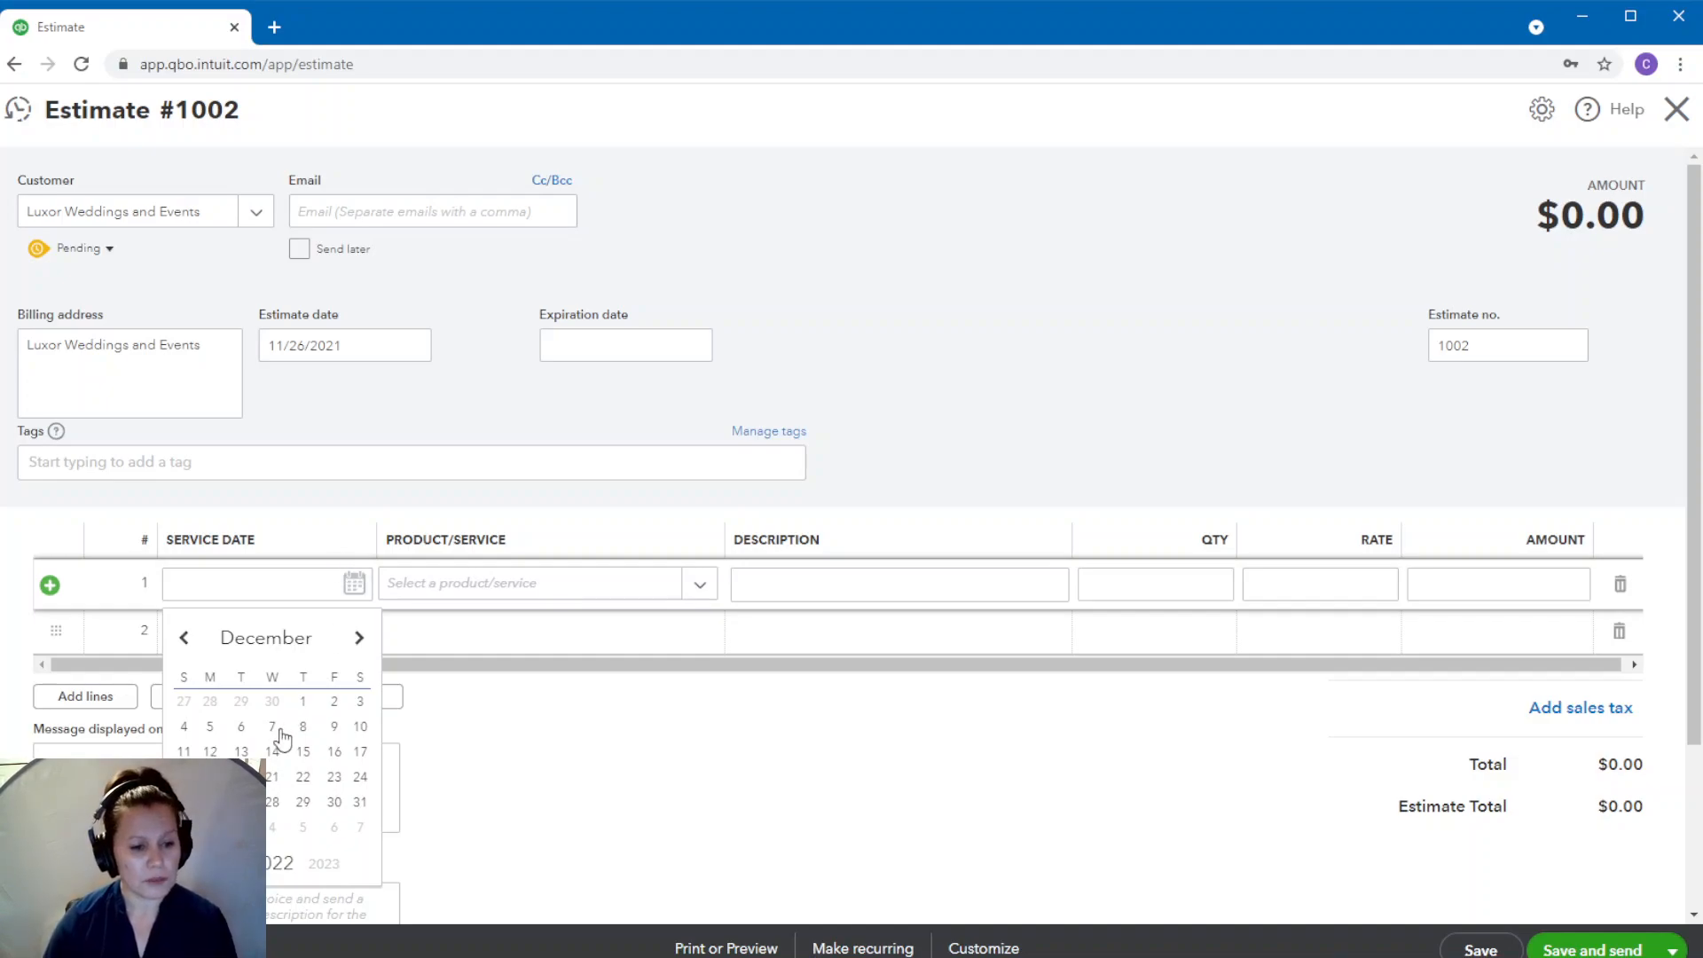
click(303, 753)
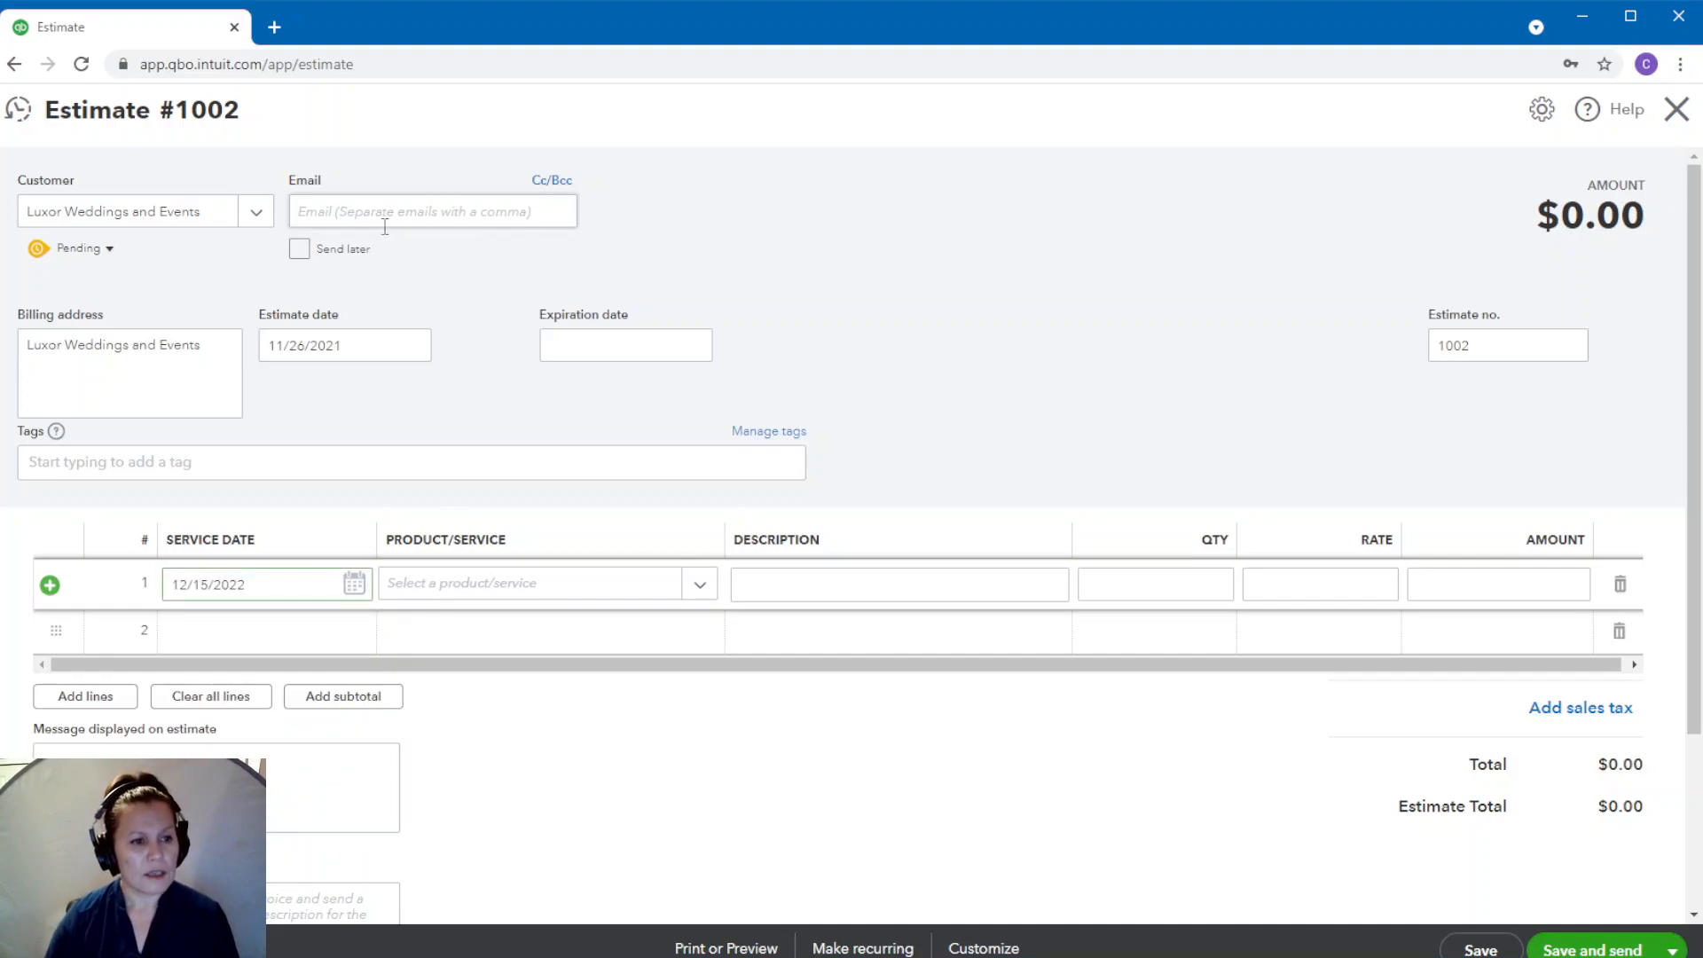
- Choose Photography as the first line's service and set its rate to 5000
click(501, 598)
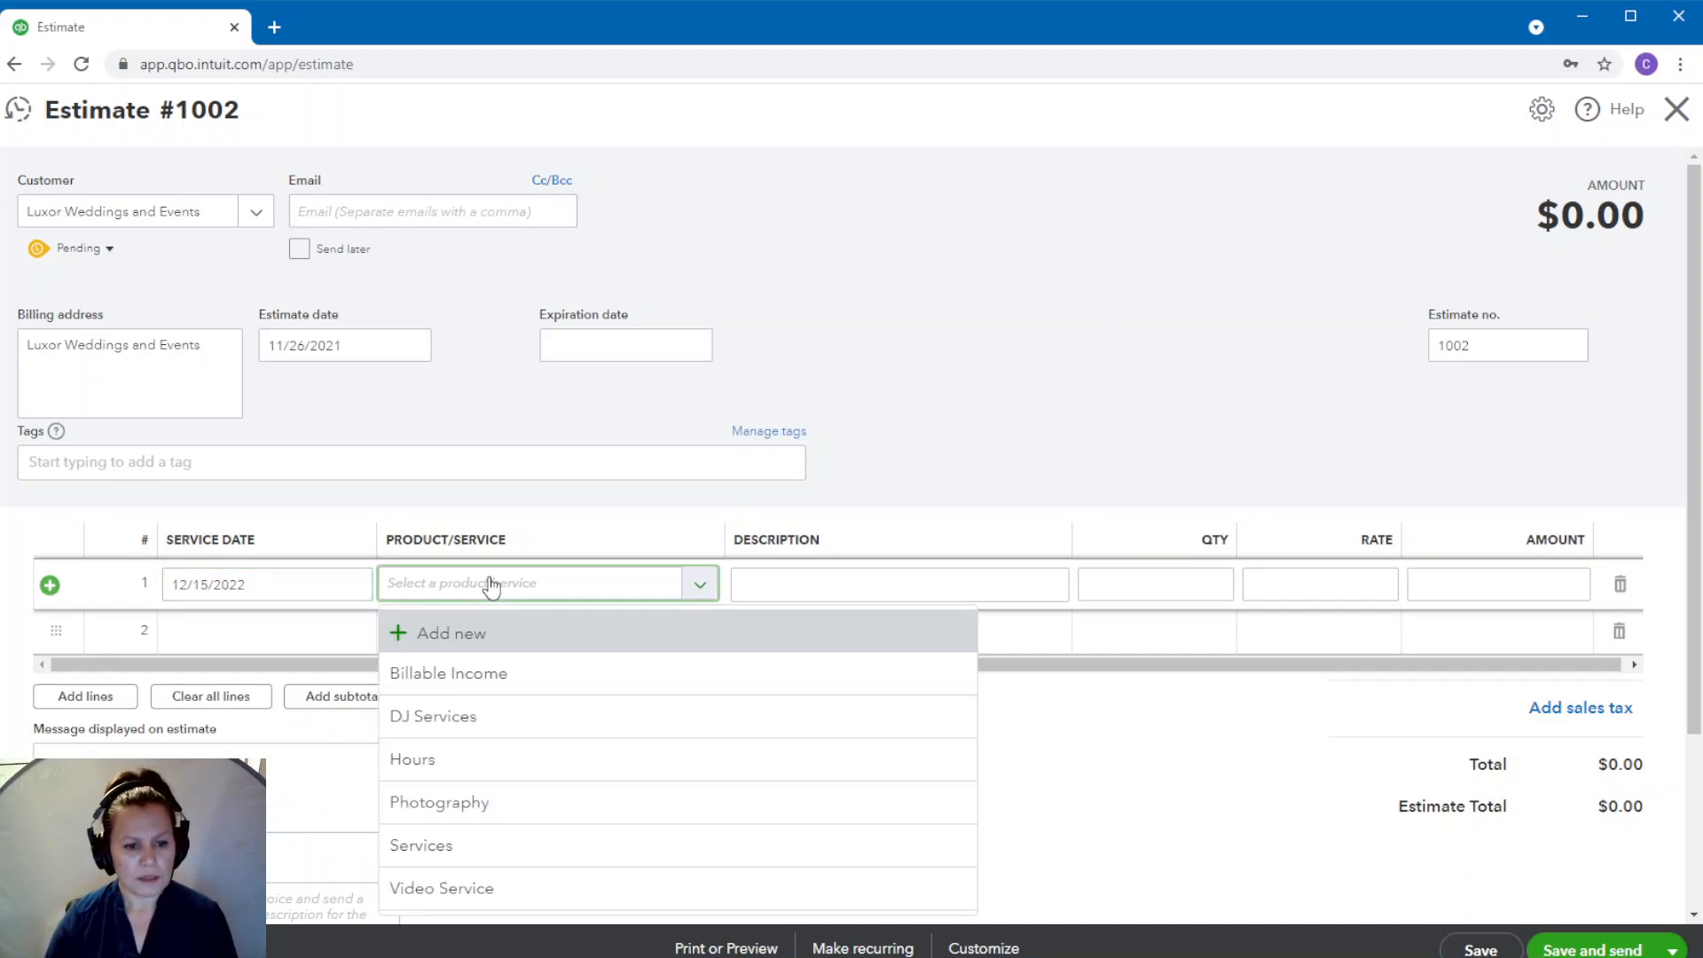
click(485, 804)
click(1322, 587)
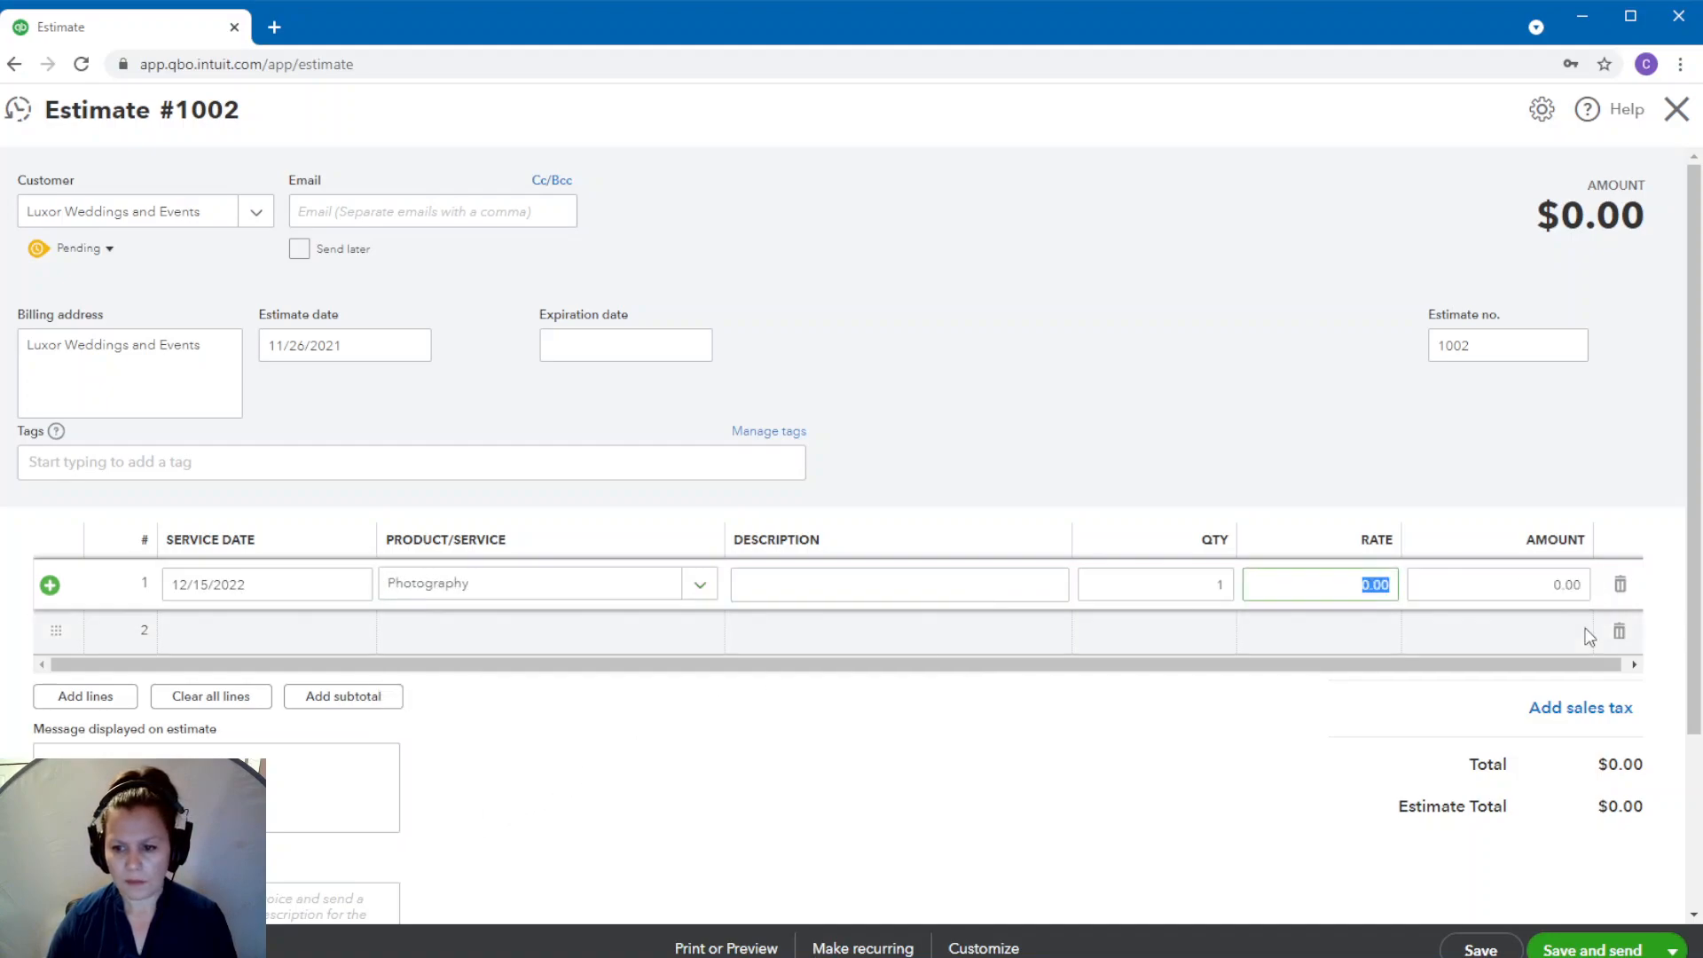
text(5000)
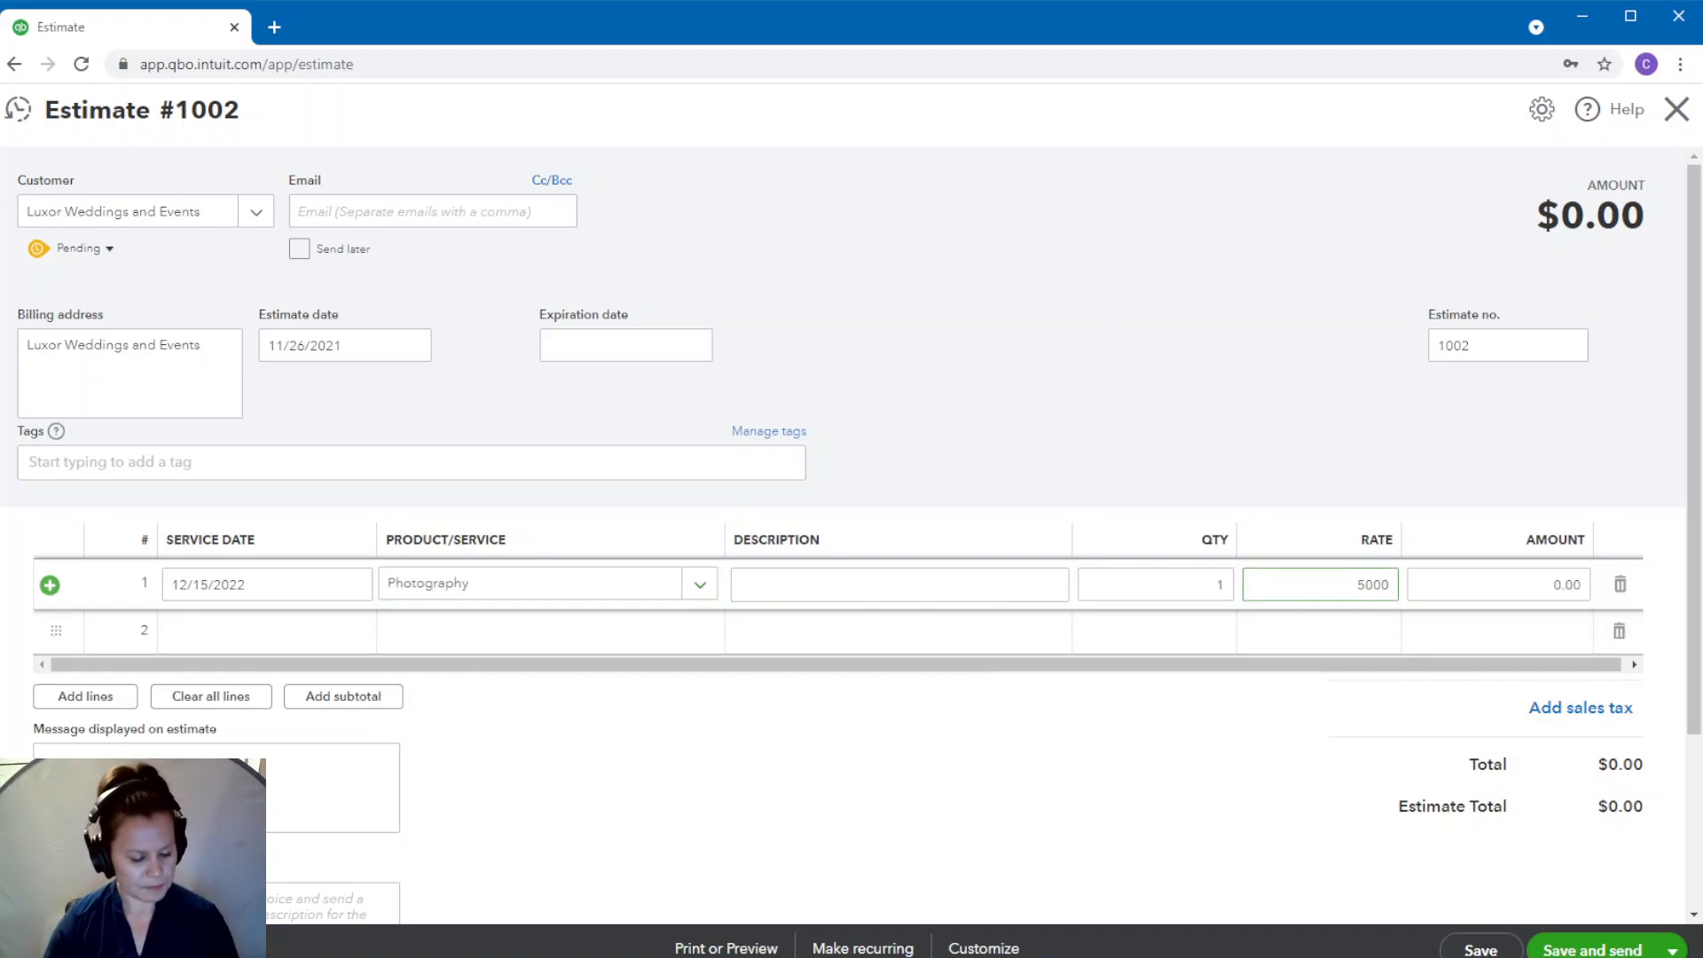
key(Tab)
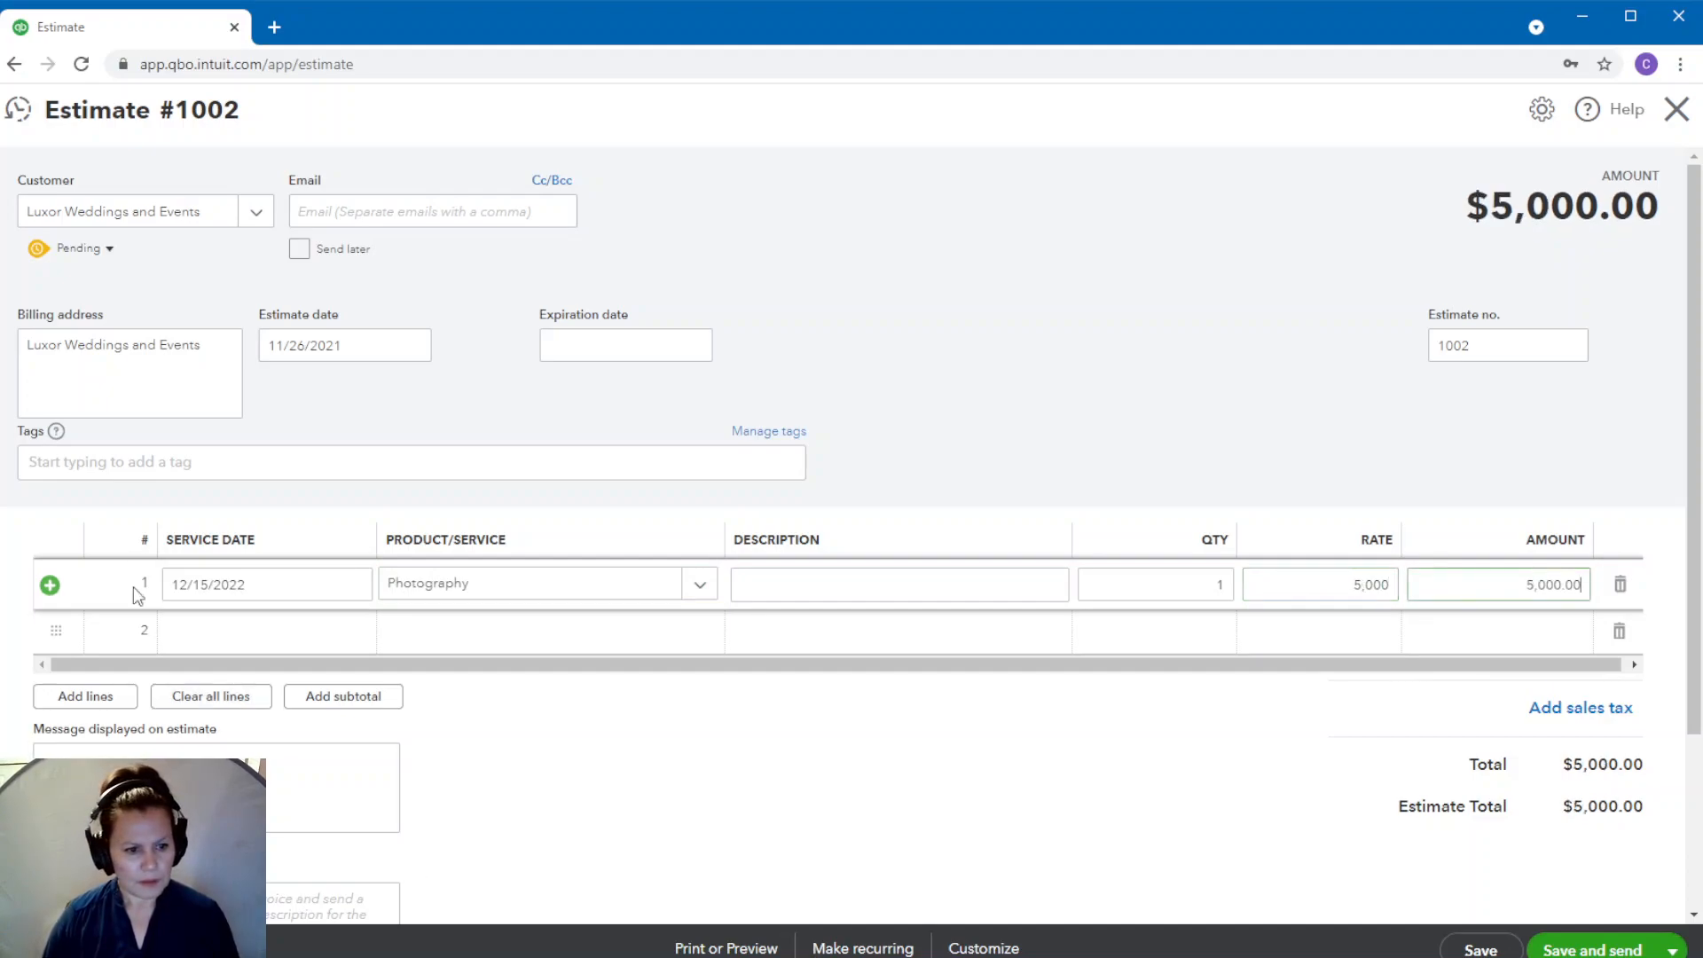
- Fill the second estimate line with service date 12/15/2022 and the DJ Services item
click(217, 632)
text(12/15/2)
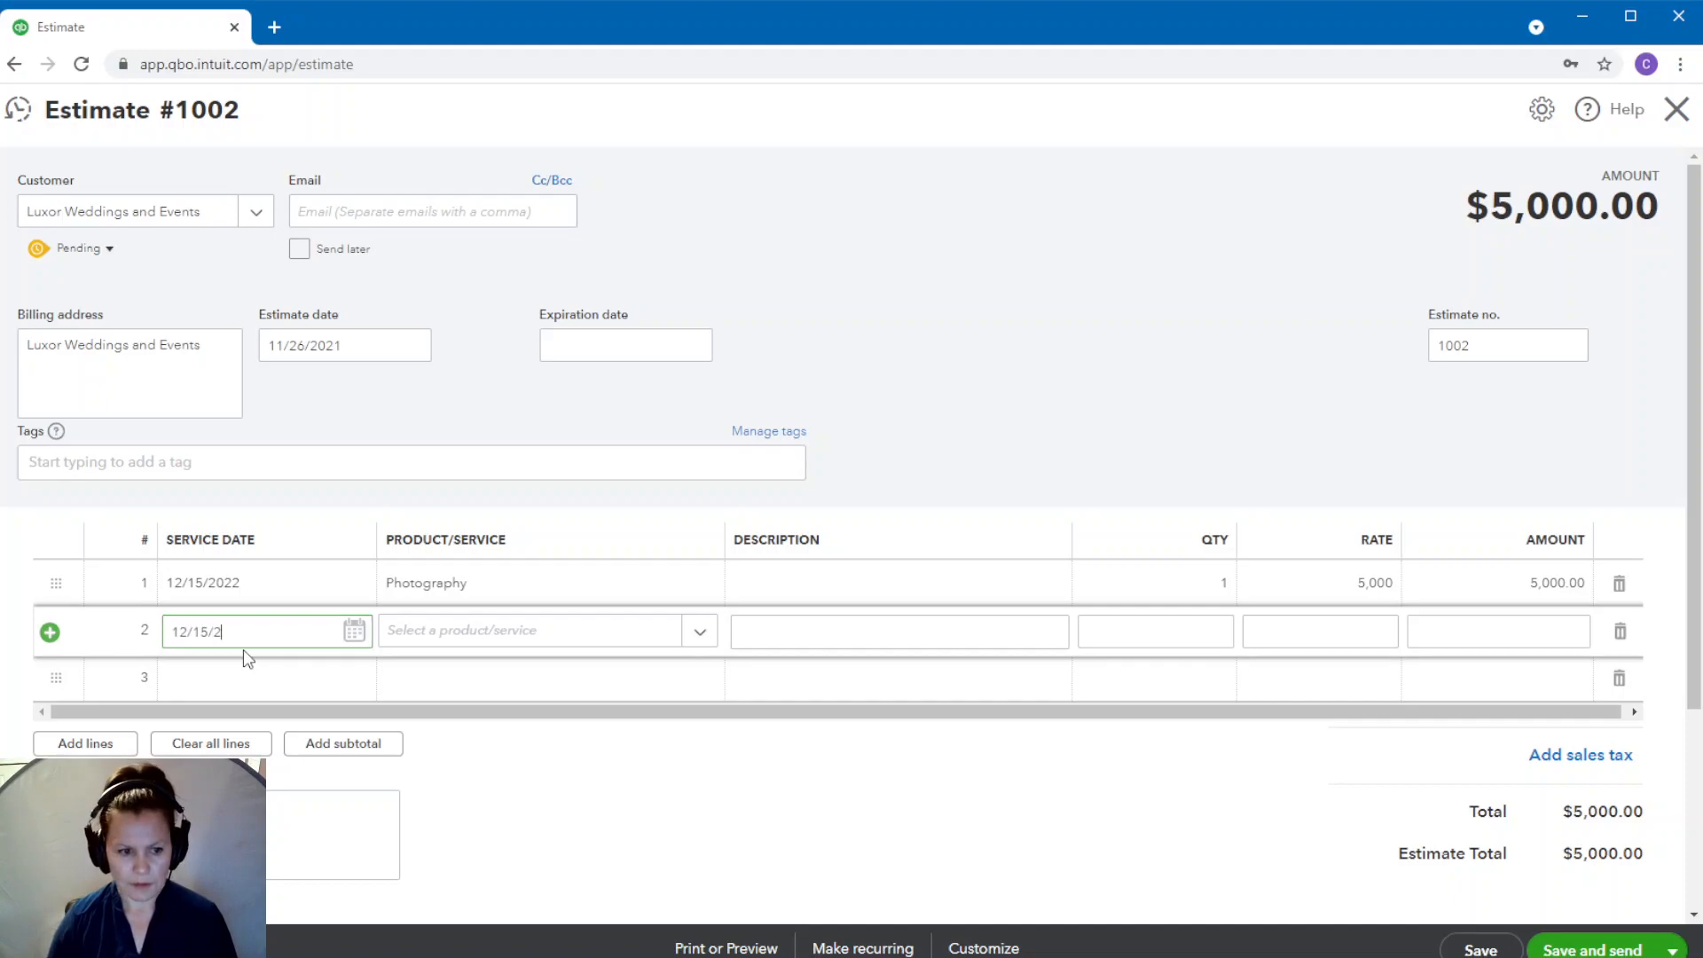
text(022)
click(444, 630)
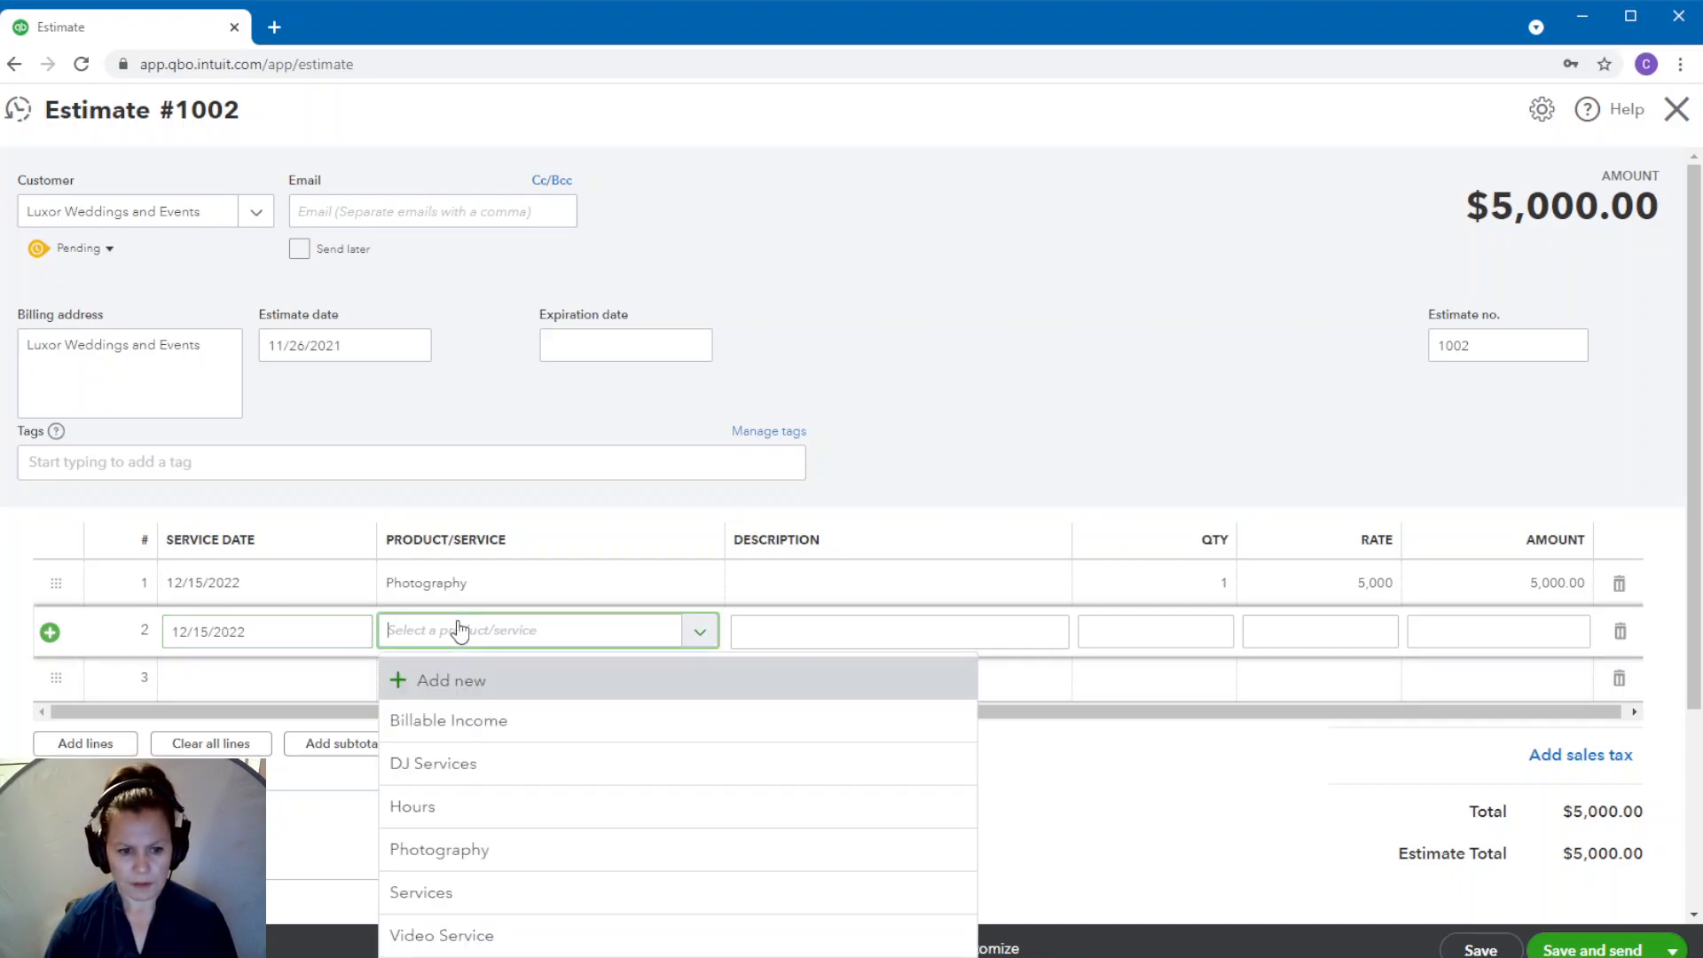
click(481, 768)
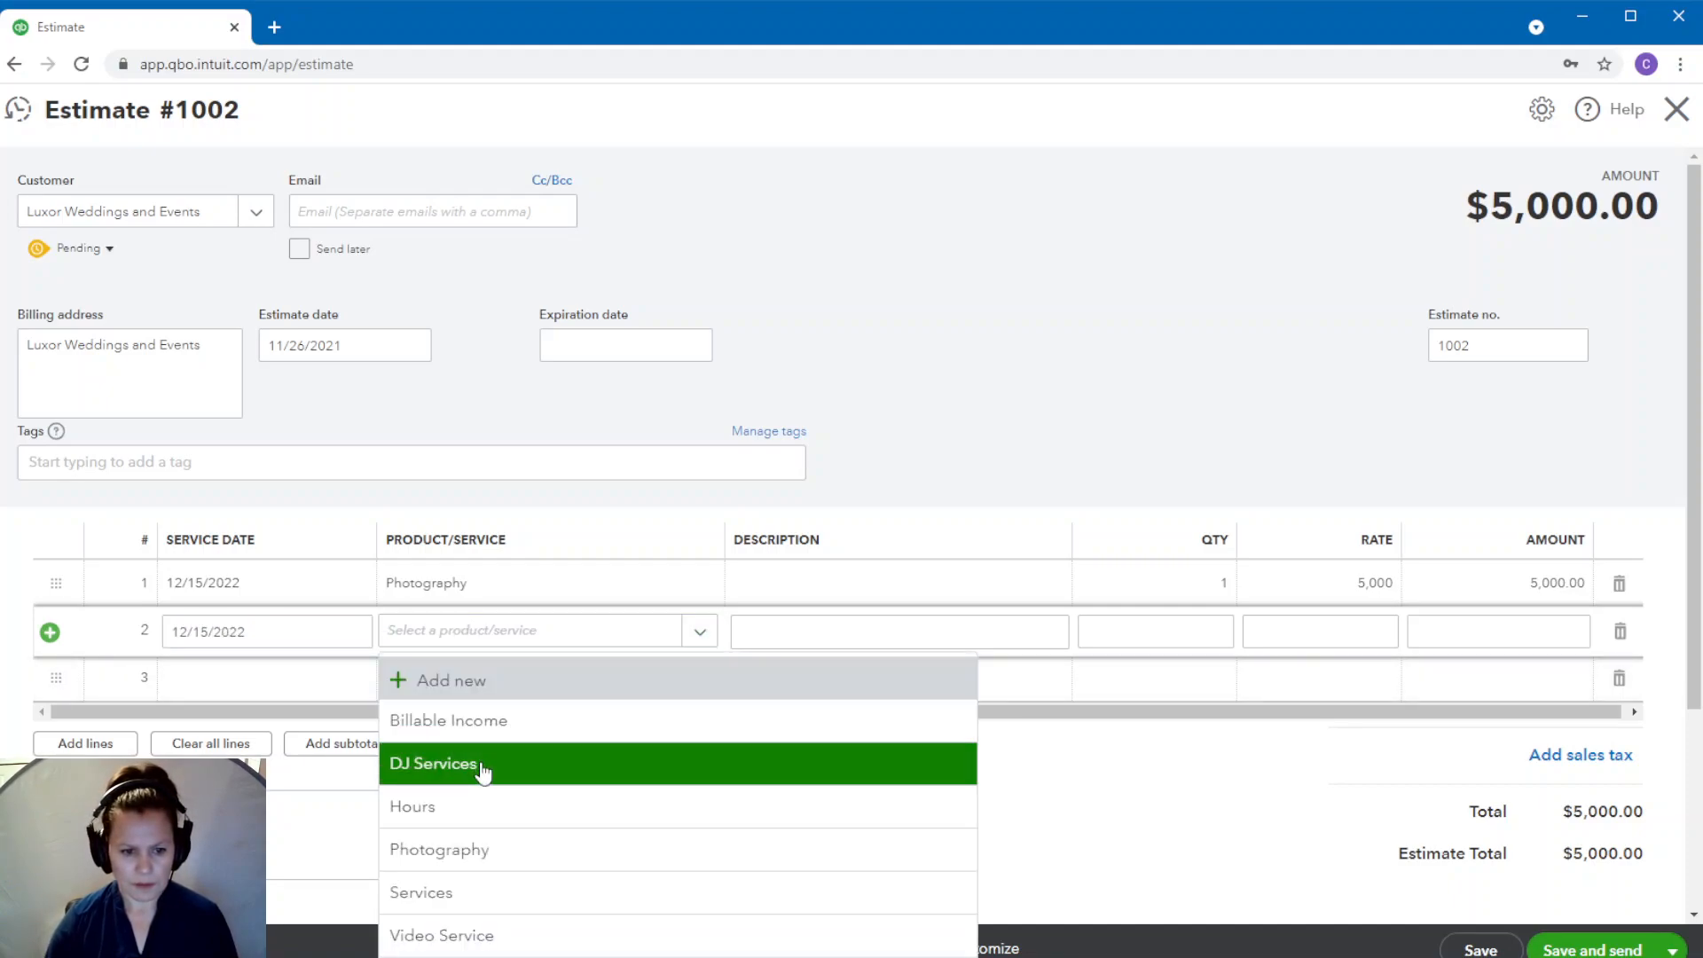
- Set the rate of the DJ Services line to 2500
click(1358, 633)
text(300)
key(BackSpace)
key(BackSpace)
key(BackSpace)
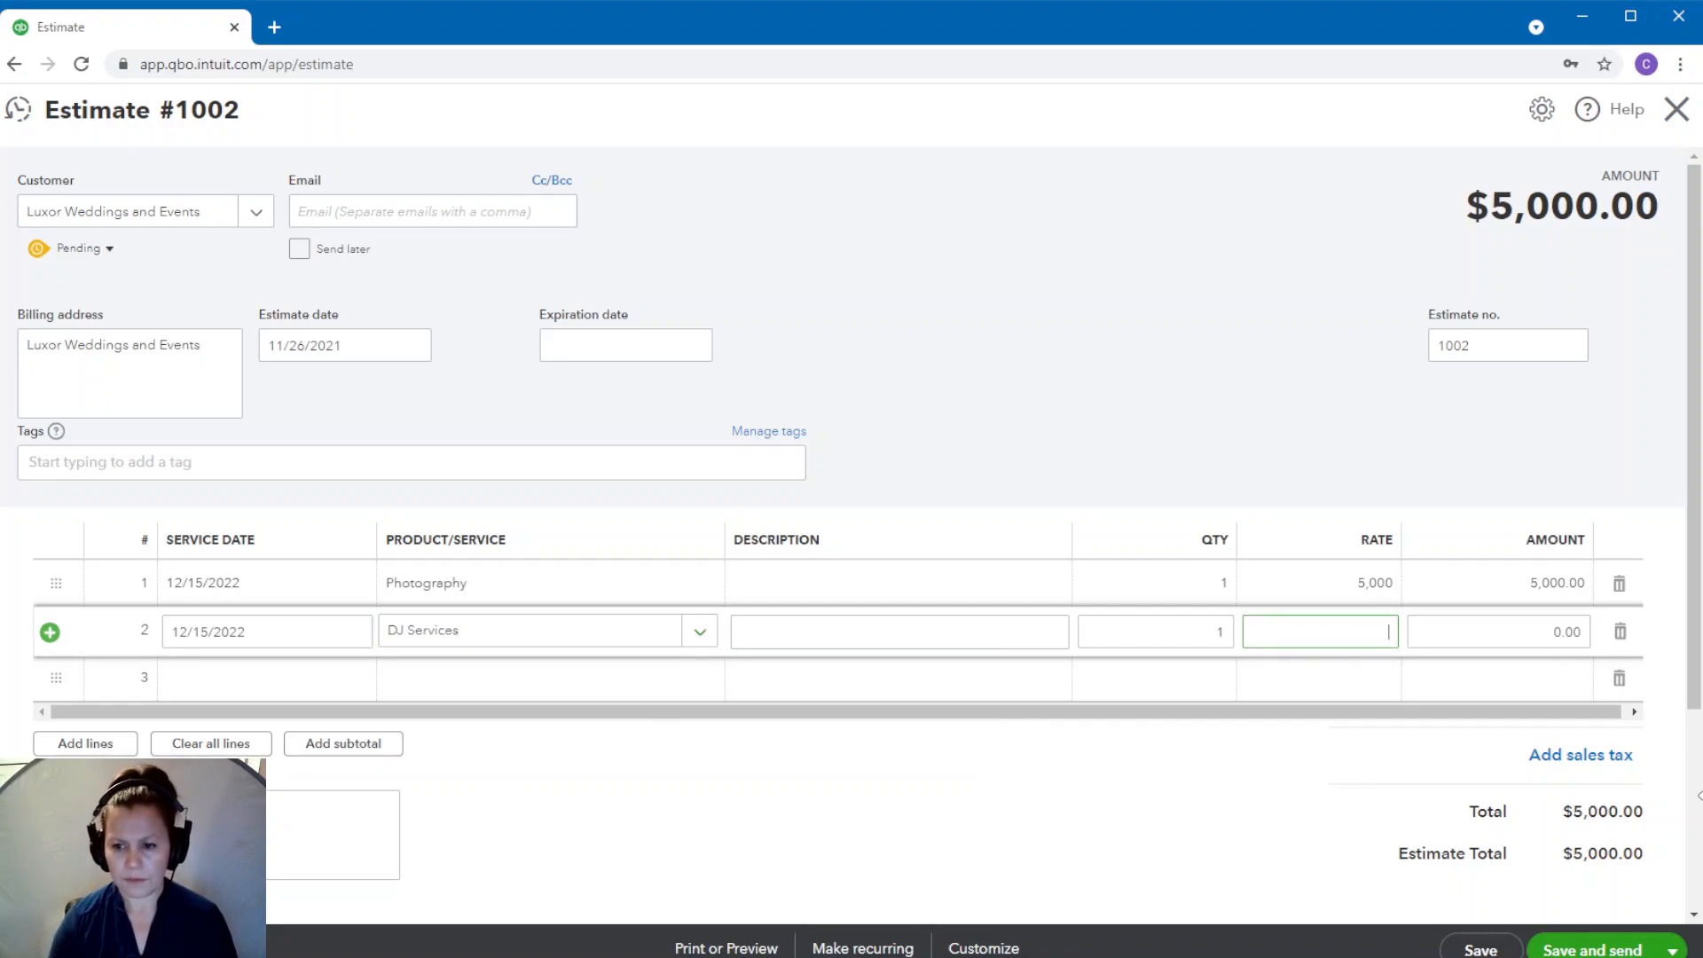
text(2500)
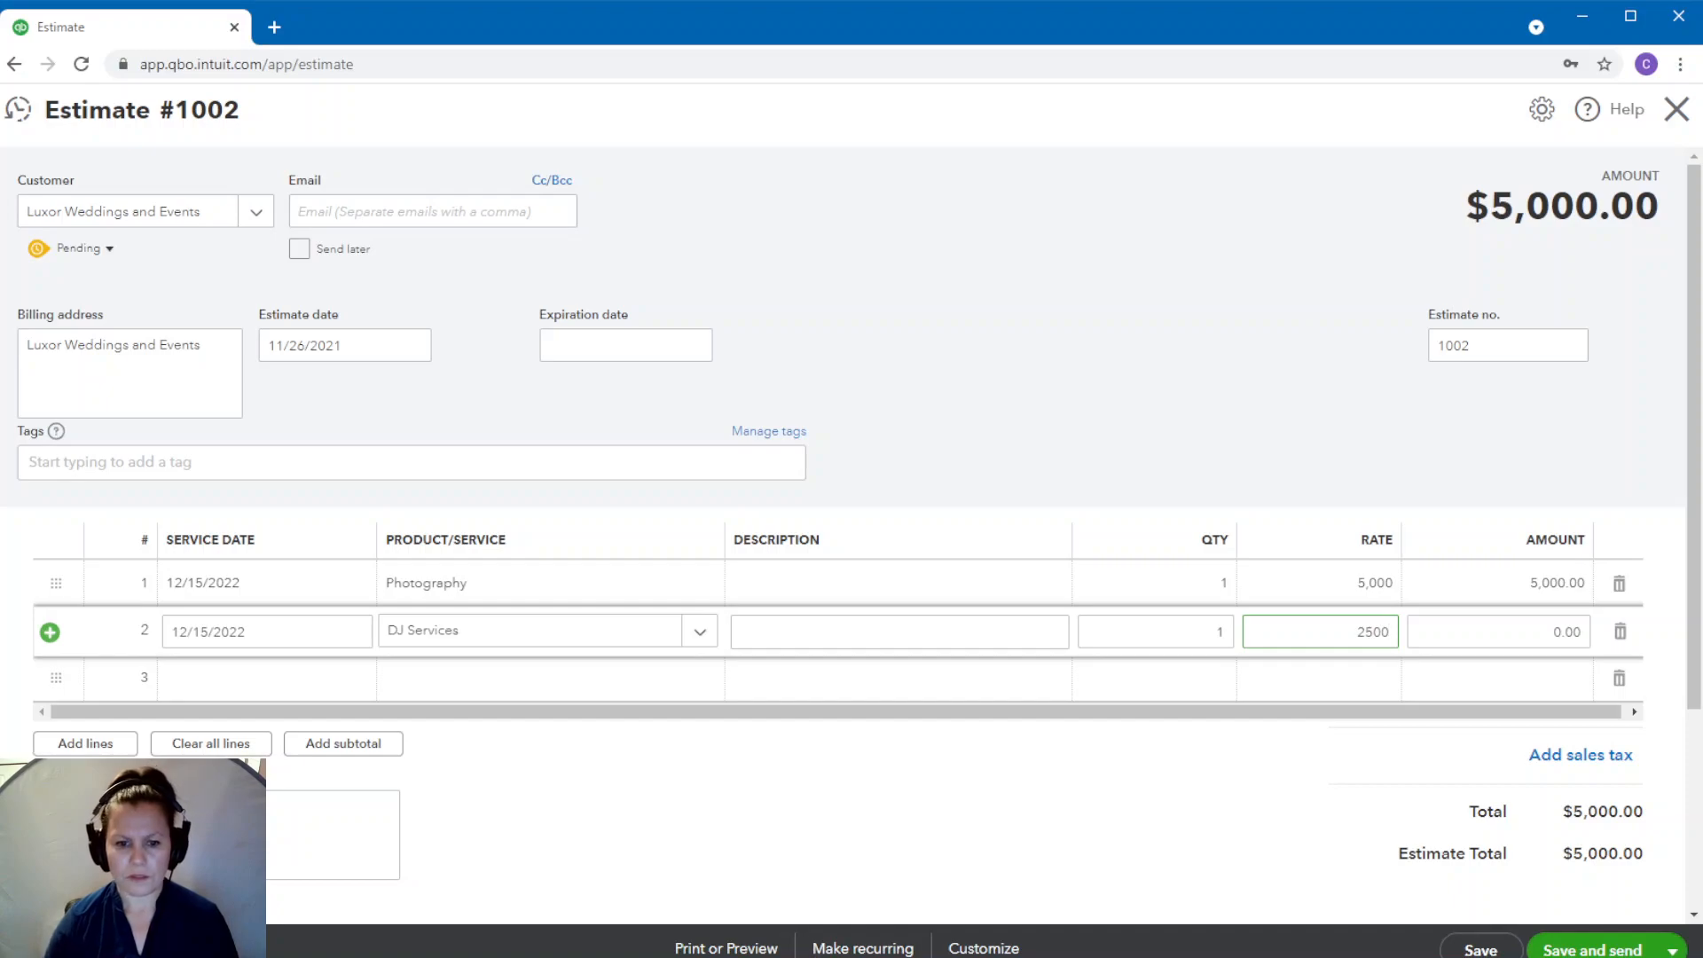
- Set the service date of the estimate's third line to 12/15/2022
click(300, 683)
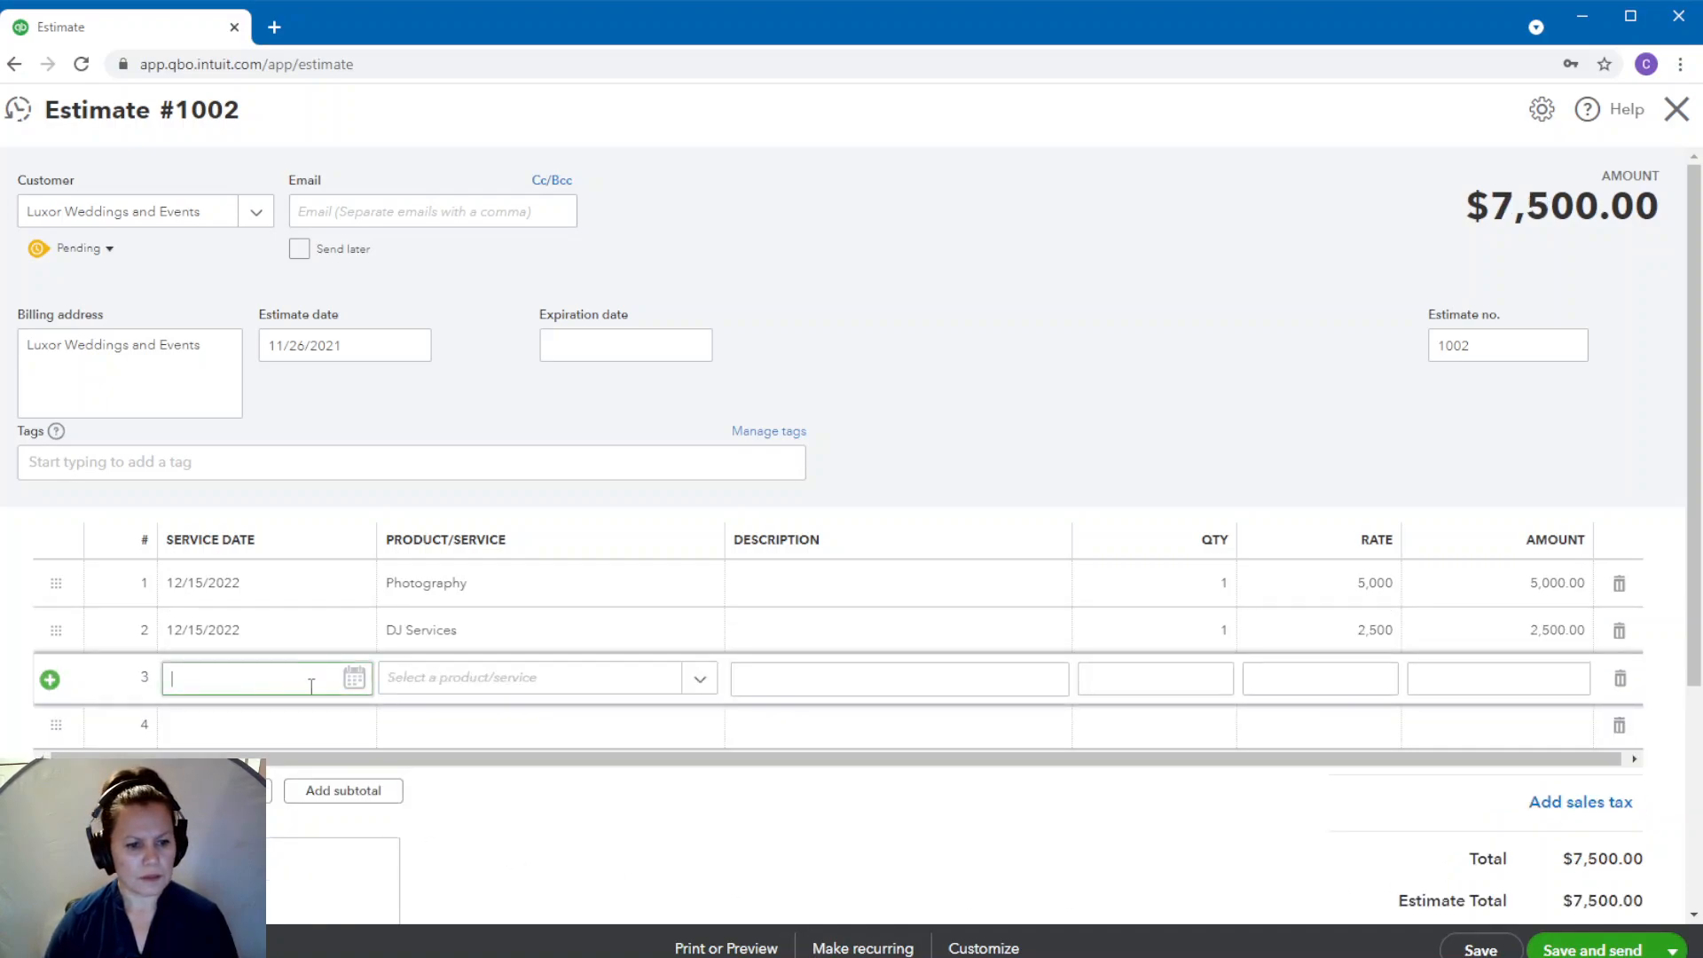
click(357, 688)
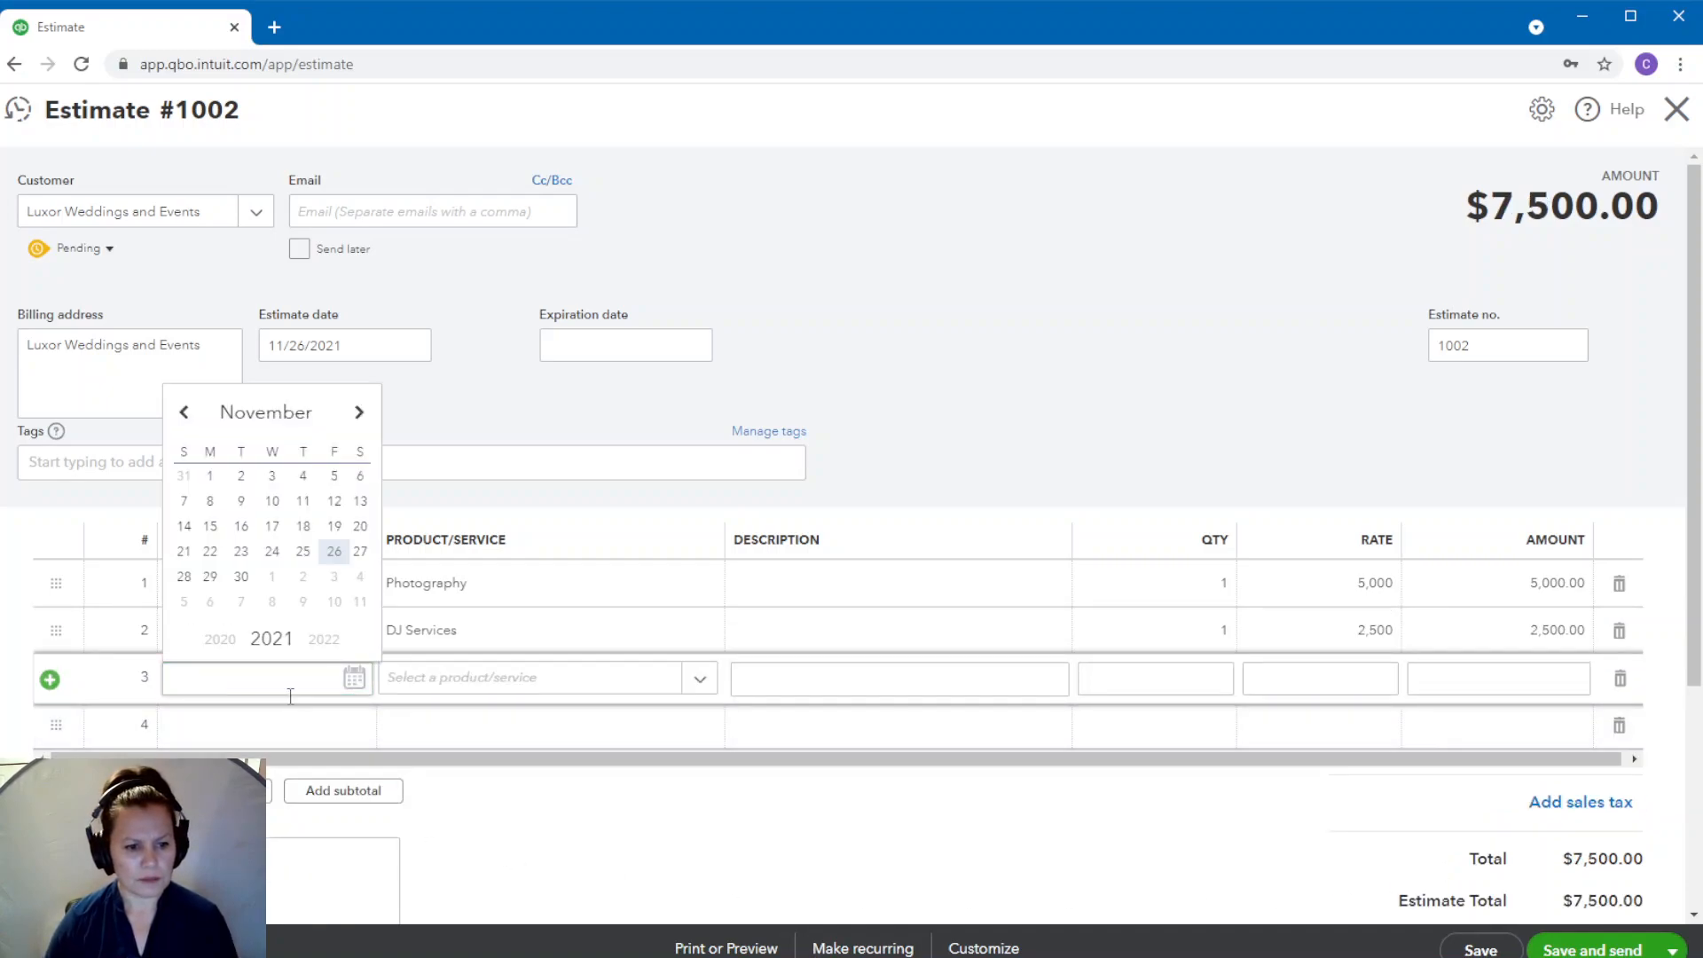
click(241, 732)
click(232, 685)
text(12/)
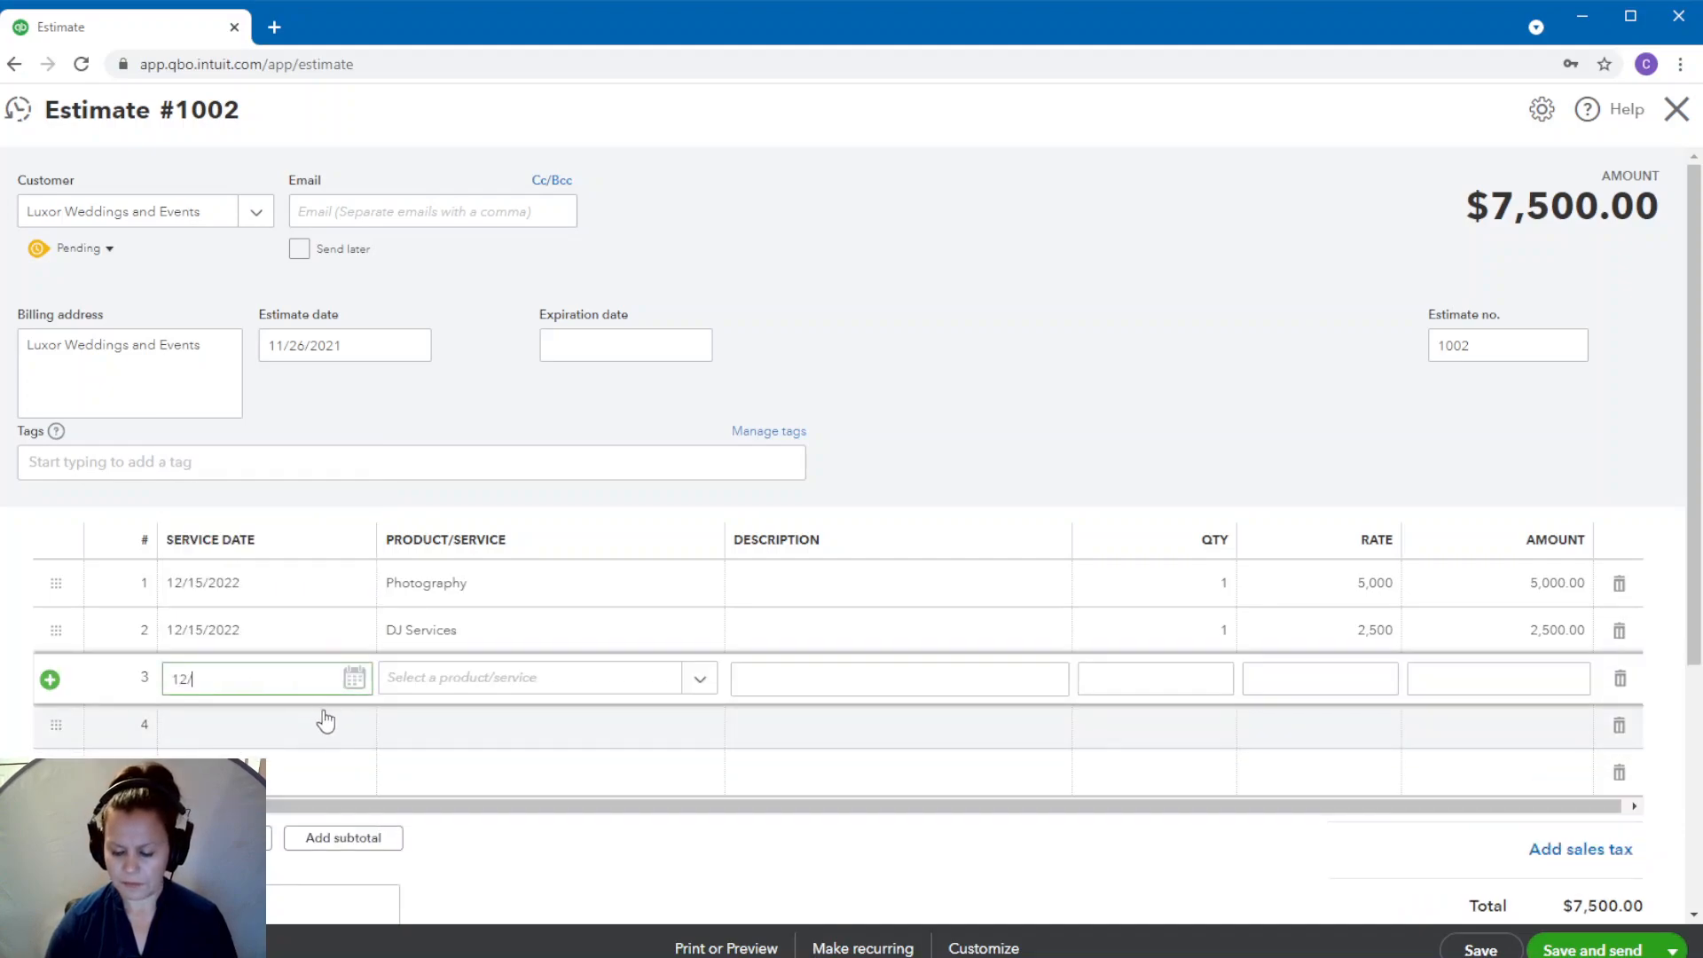
text(15/2022)
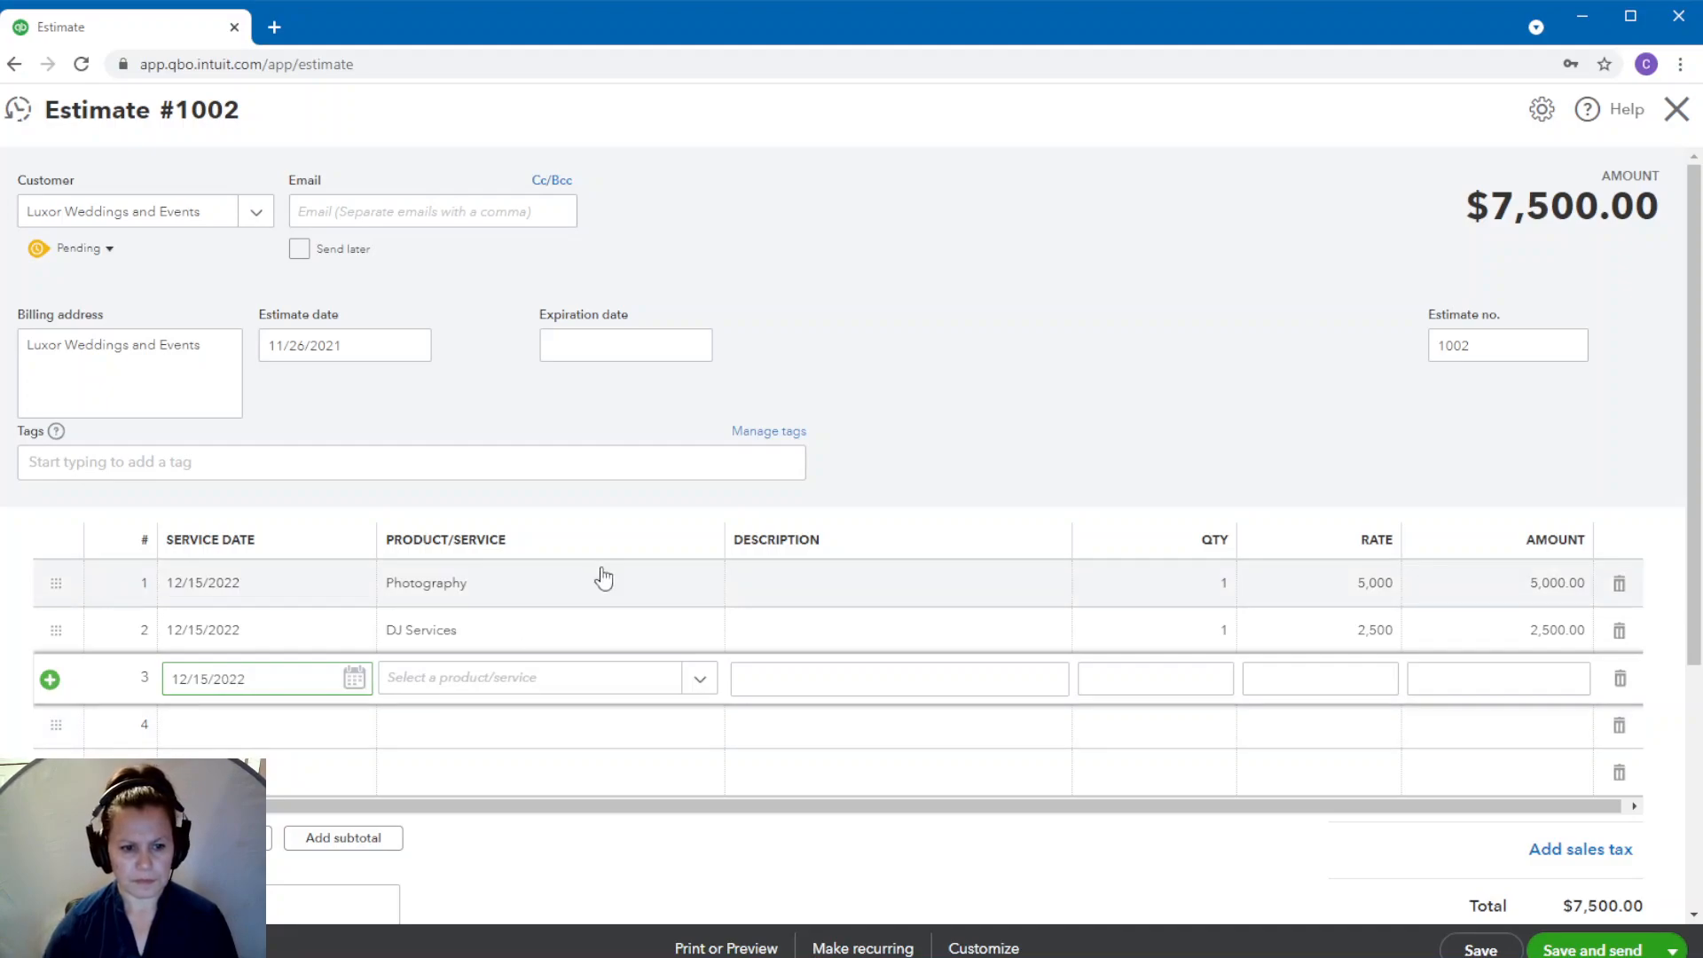
- Choose Video Service as the third line's item and set its rate to 5,000
click(521, 679)
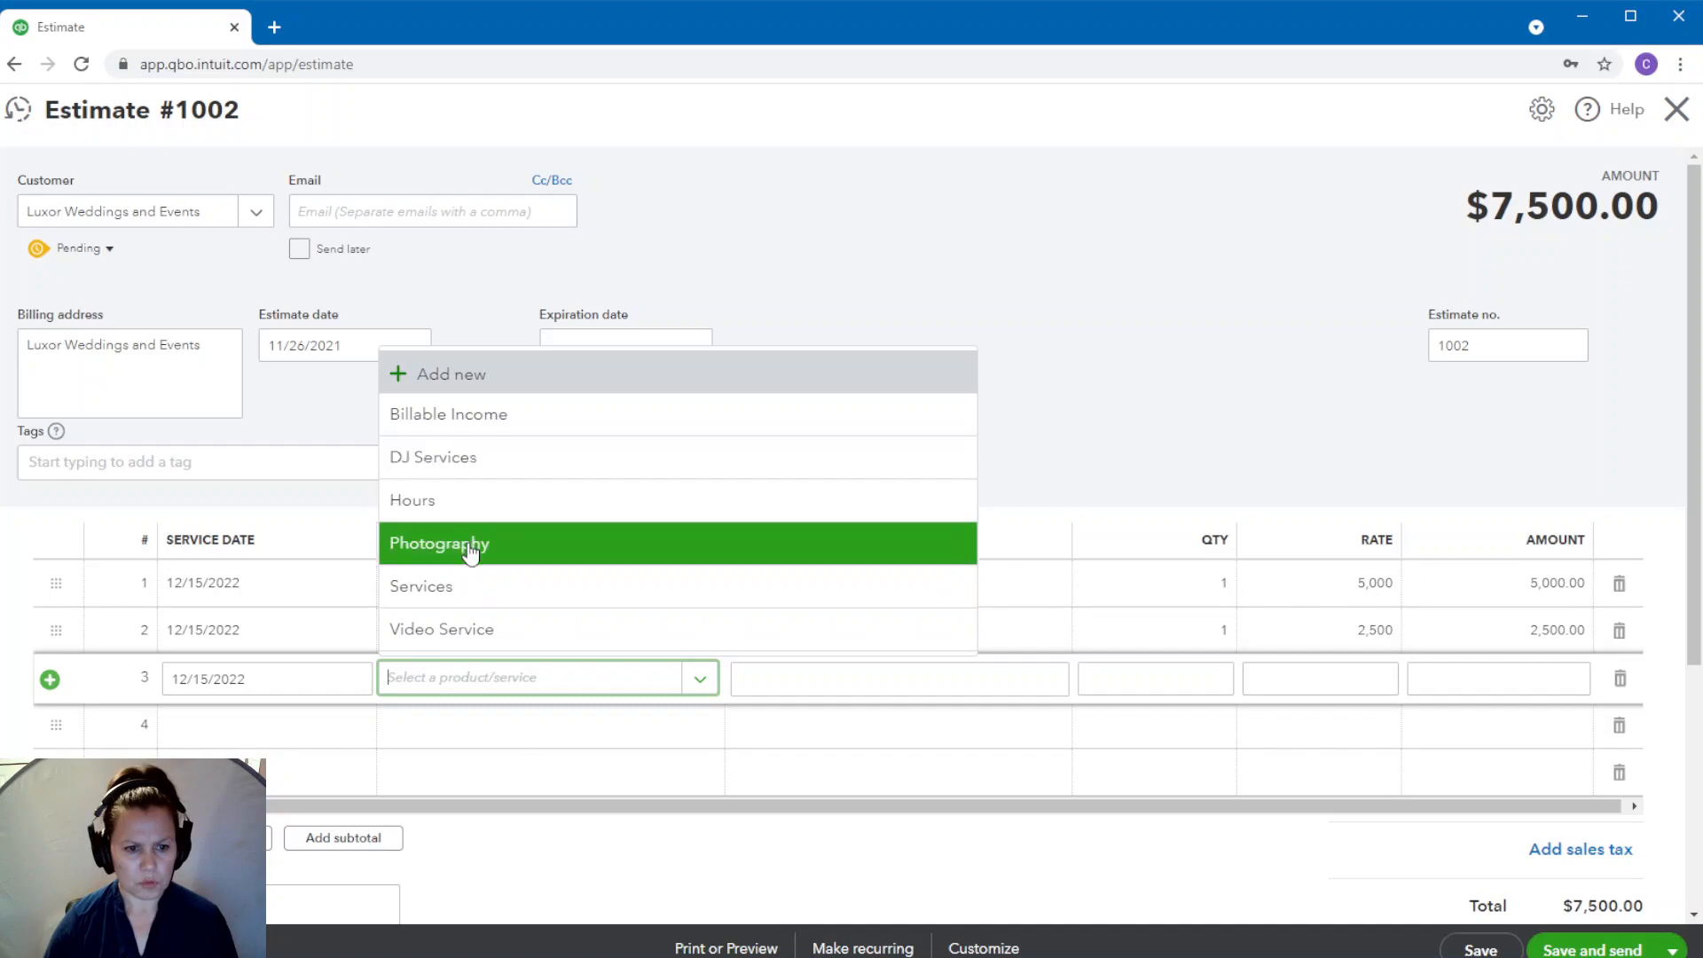
click(477, 621)
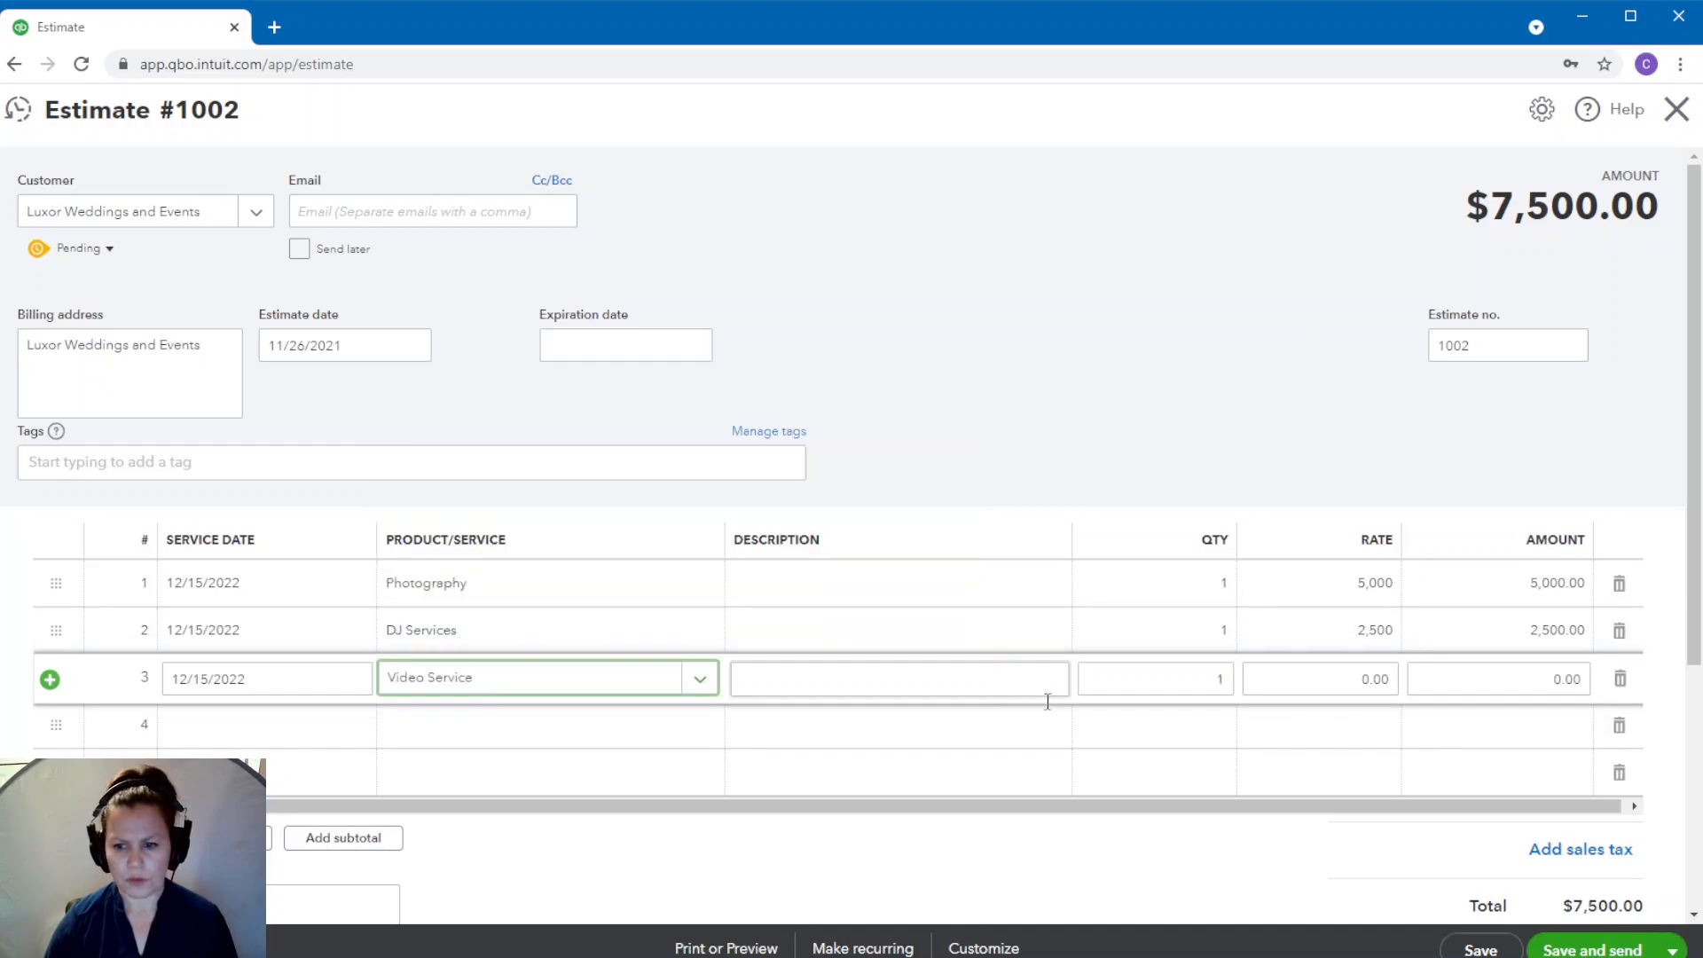
click(1290, 691)
text(5,000)
key(Tab)
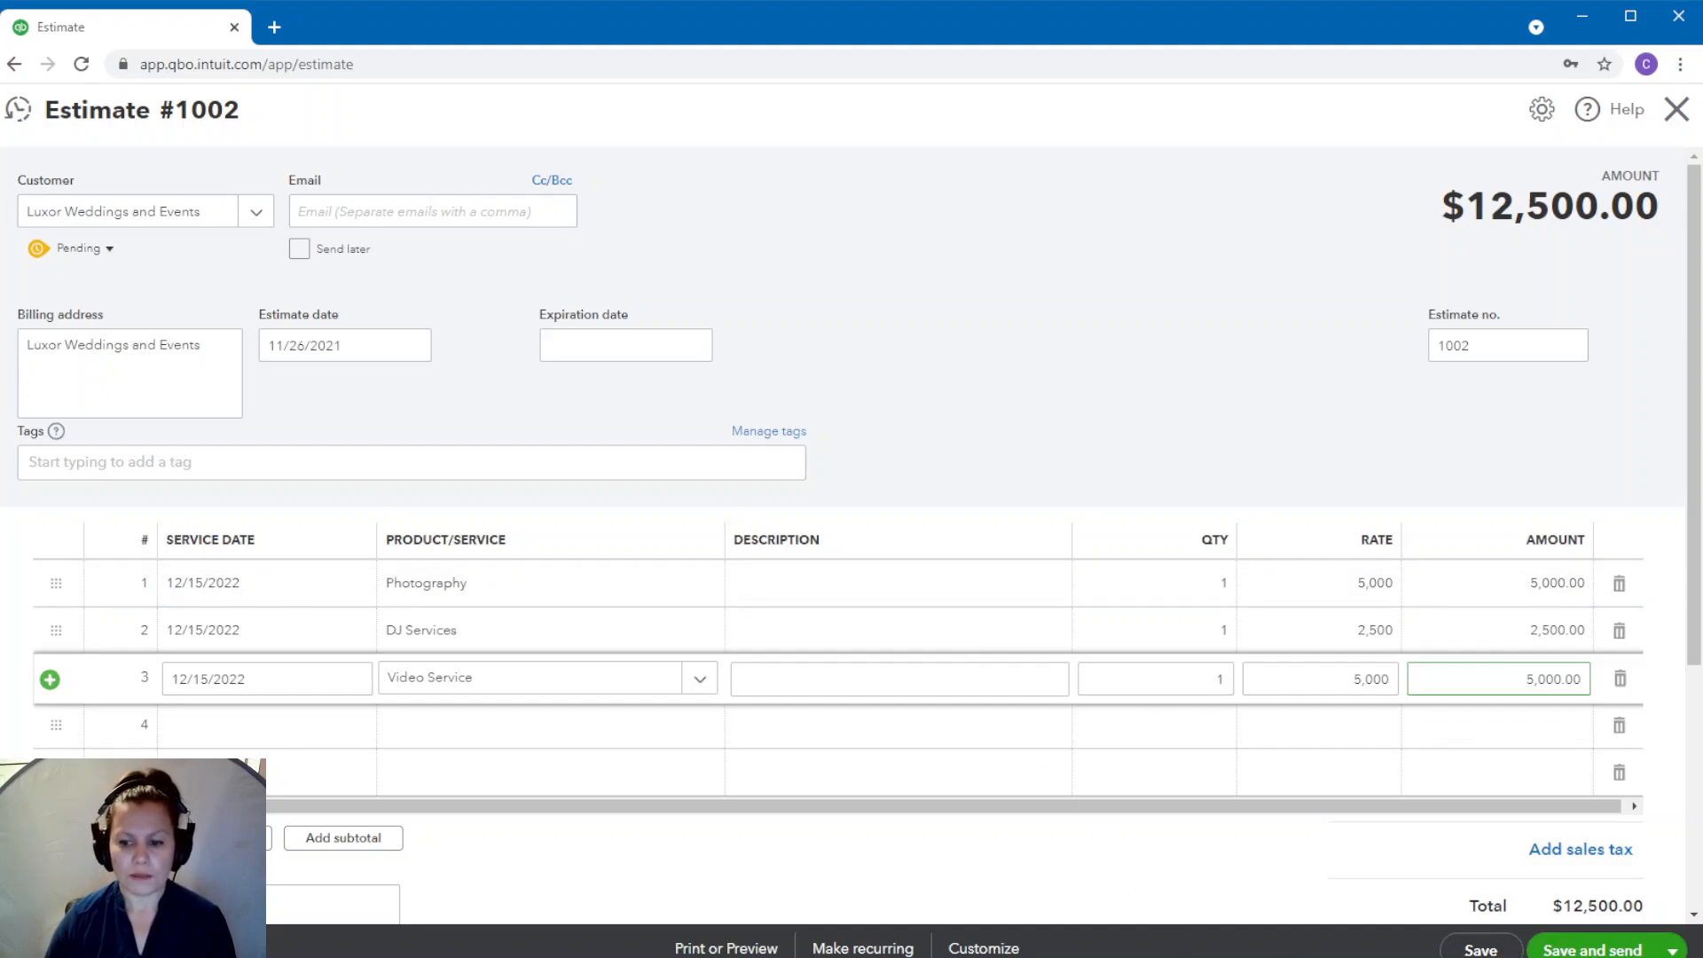
- Save the estimate and create an invoice from it using a custom amount for each line
click(1455, 953)
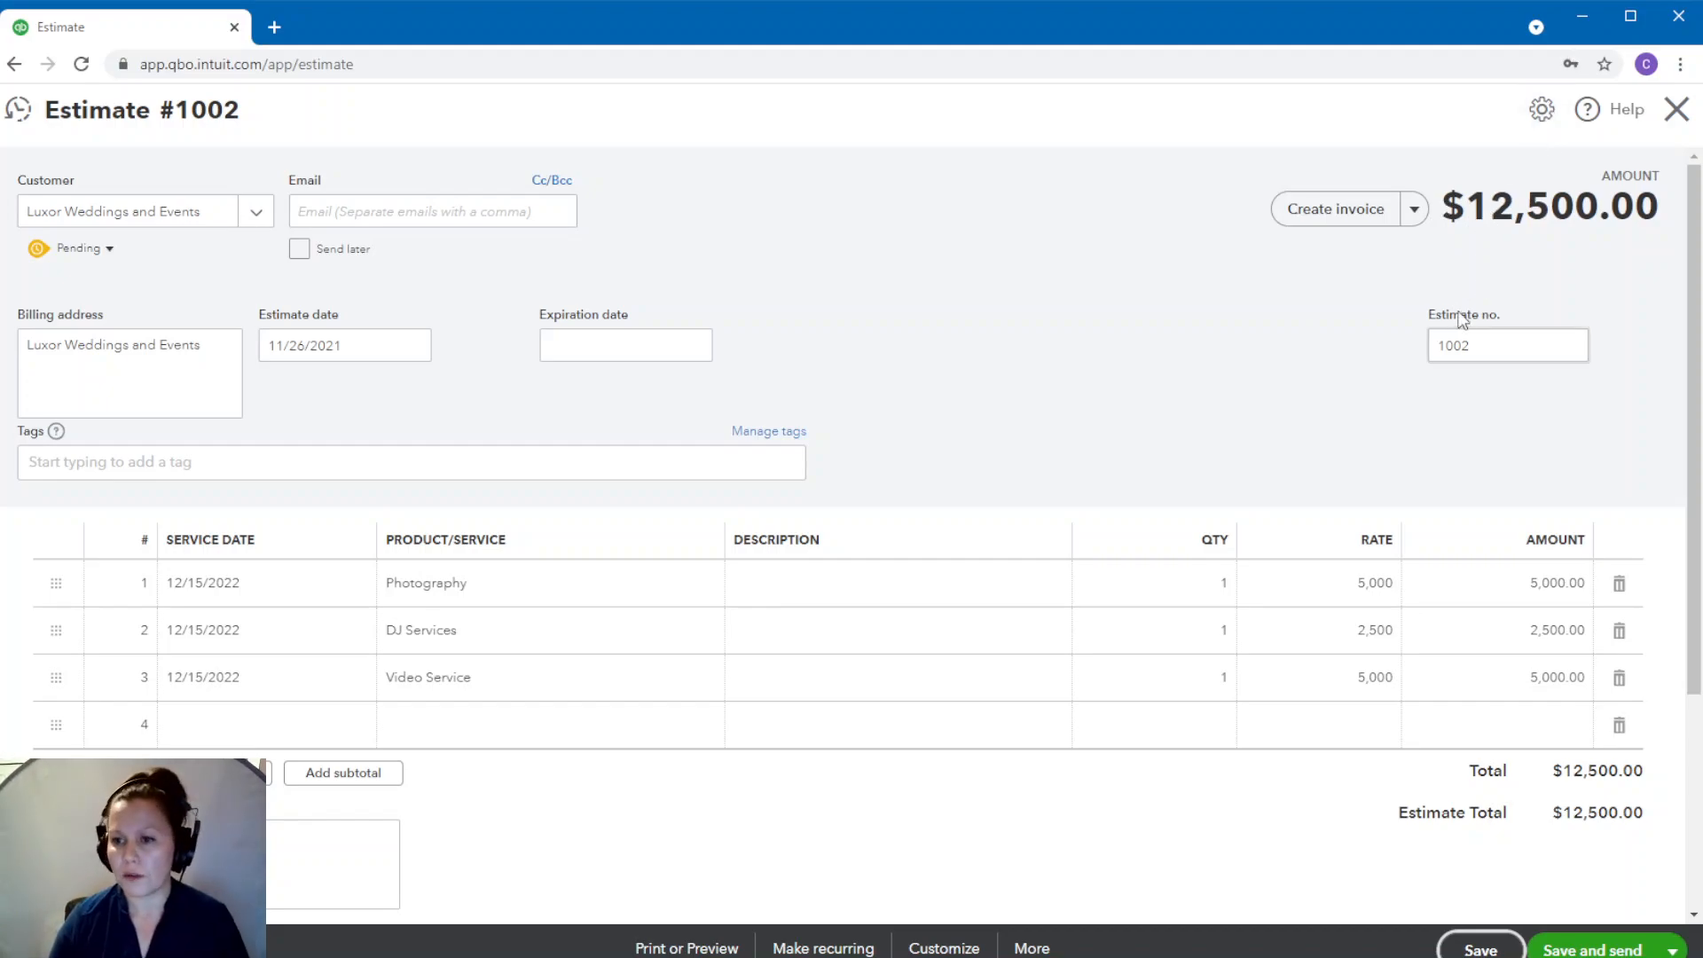
click(1351, 213)
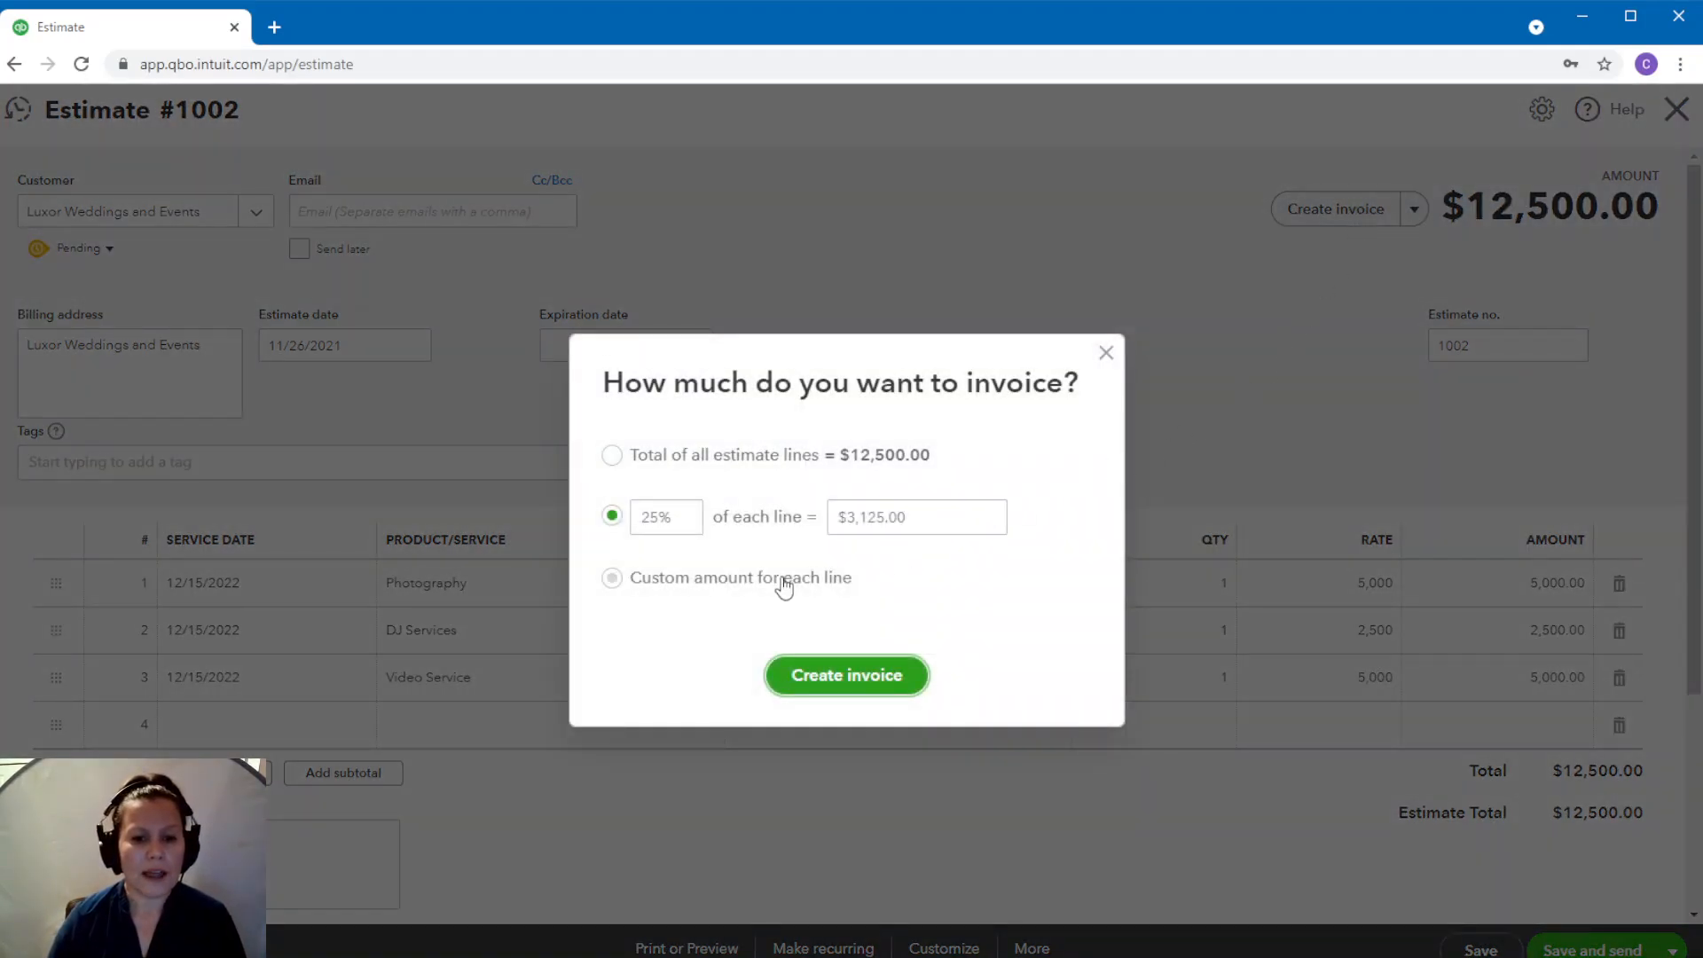
click(613, 579)
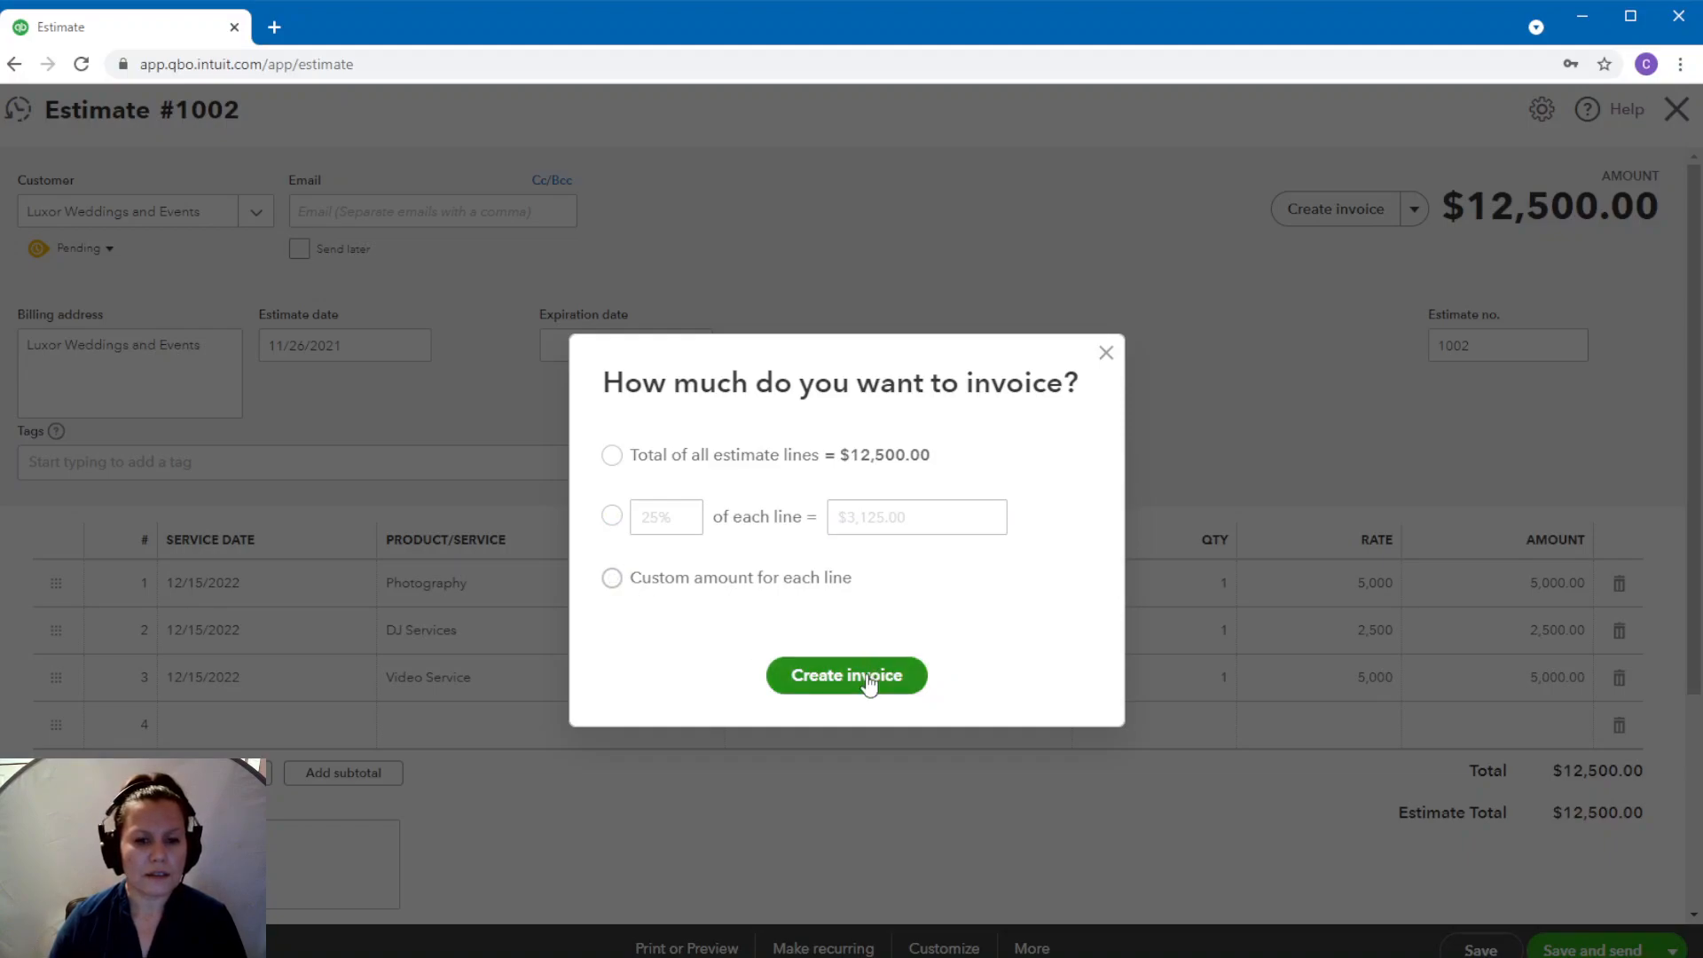
click(612, 579)
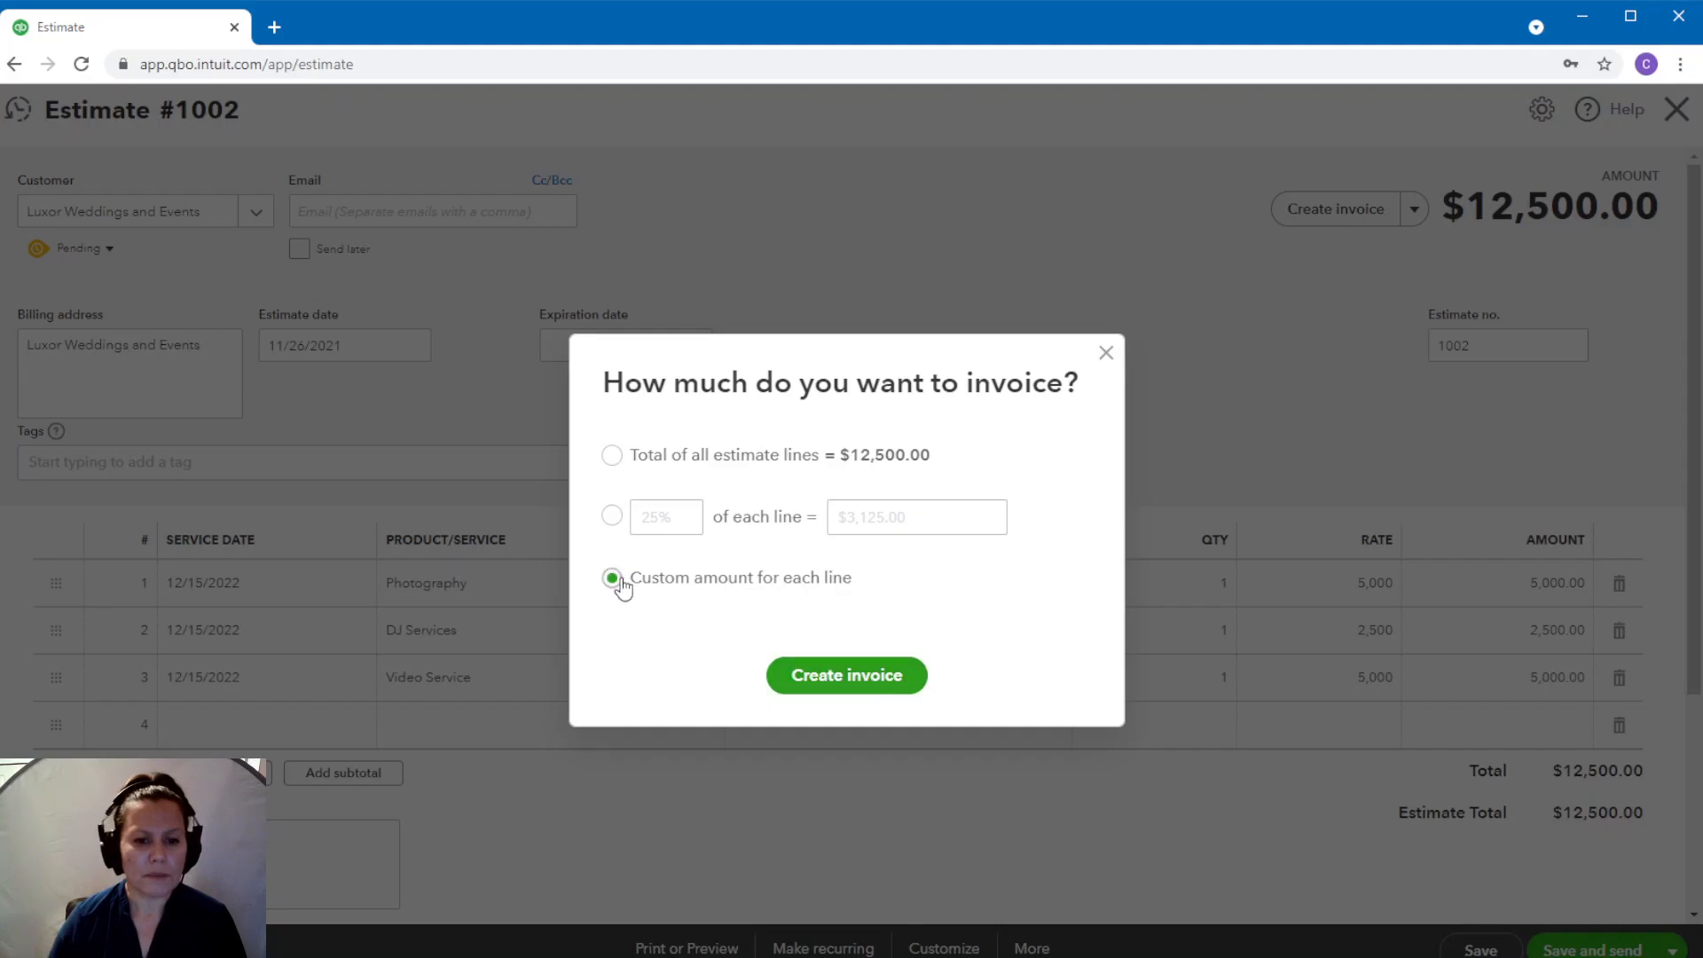
click(845, 666)
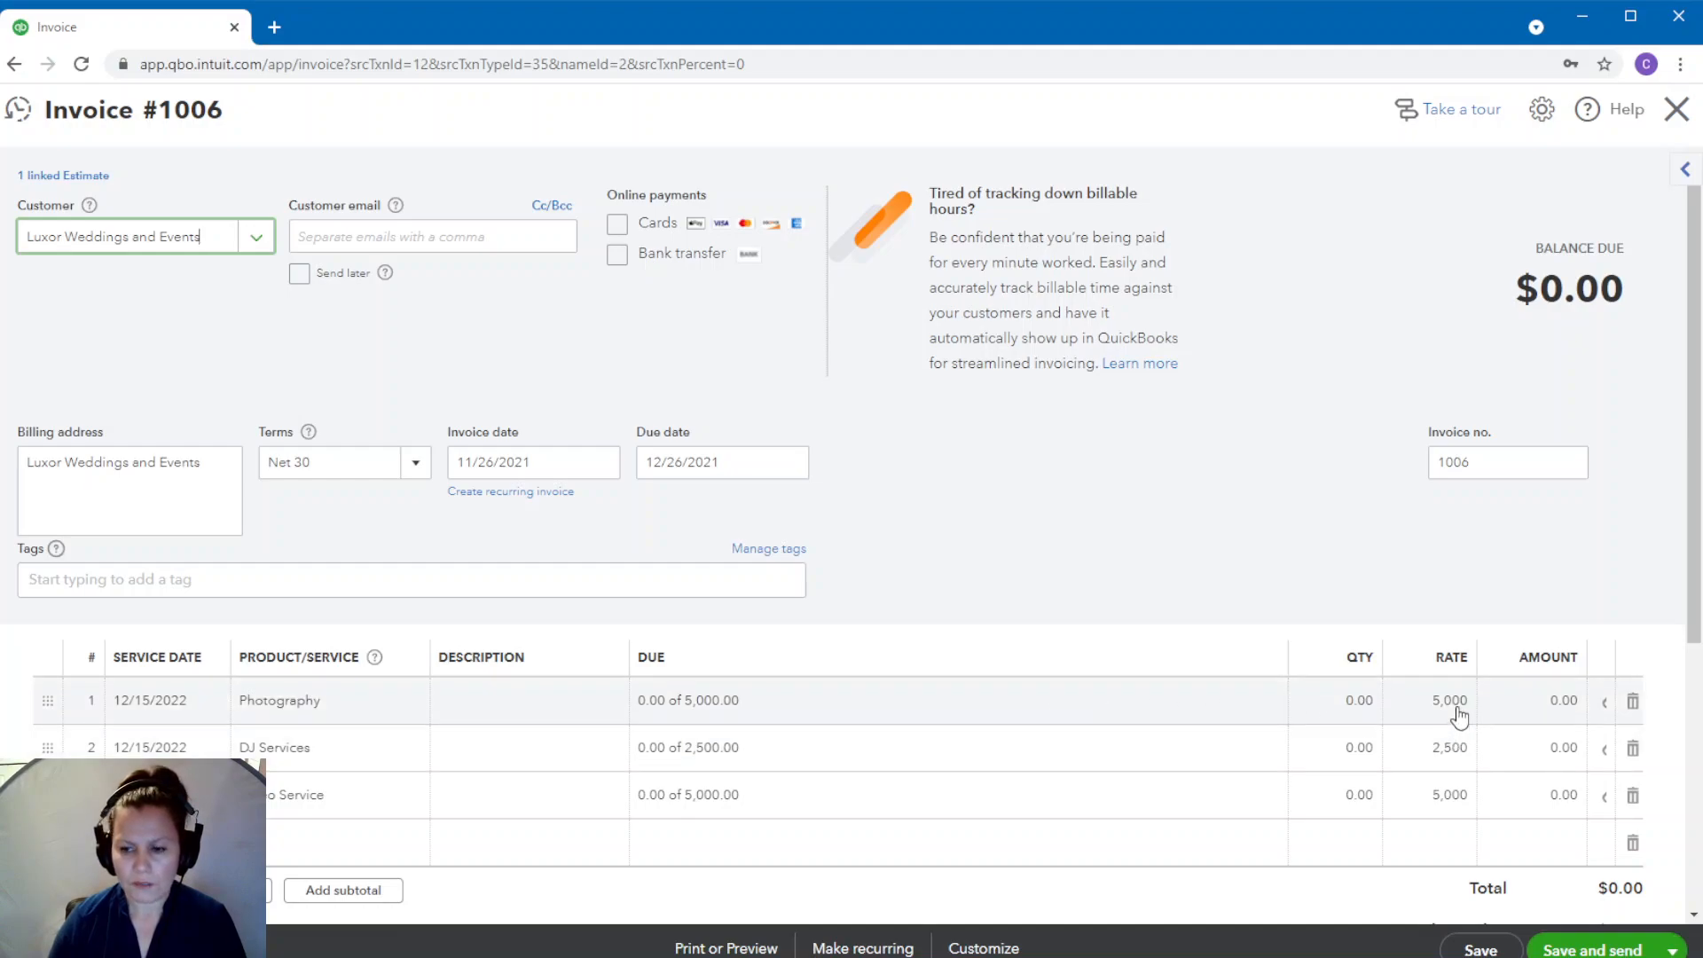
- Set the amount due on the invoice's Photography line to 1000
click(1554, 705)
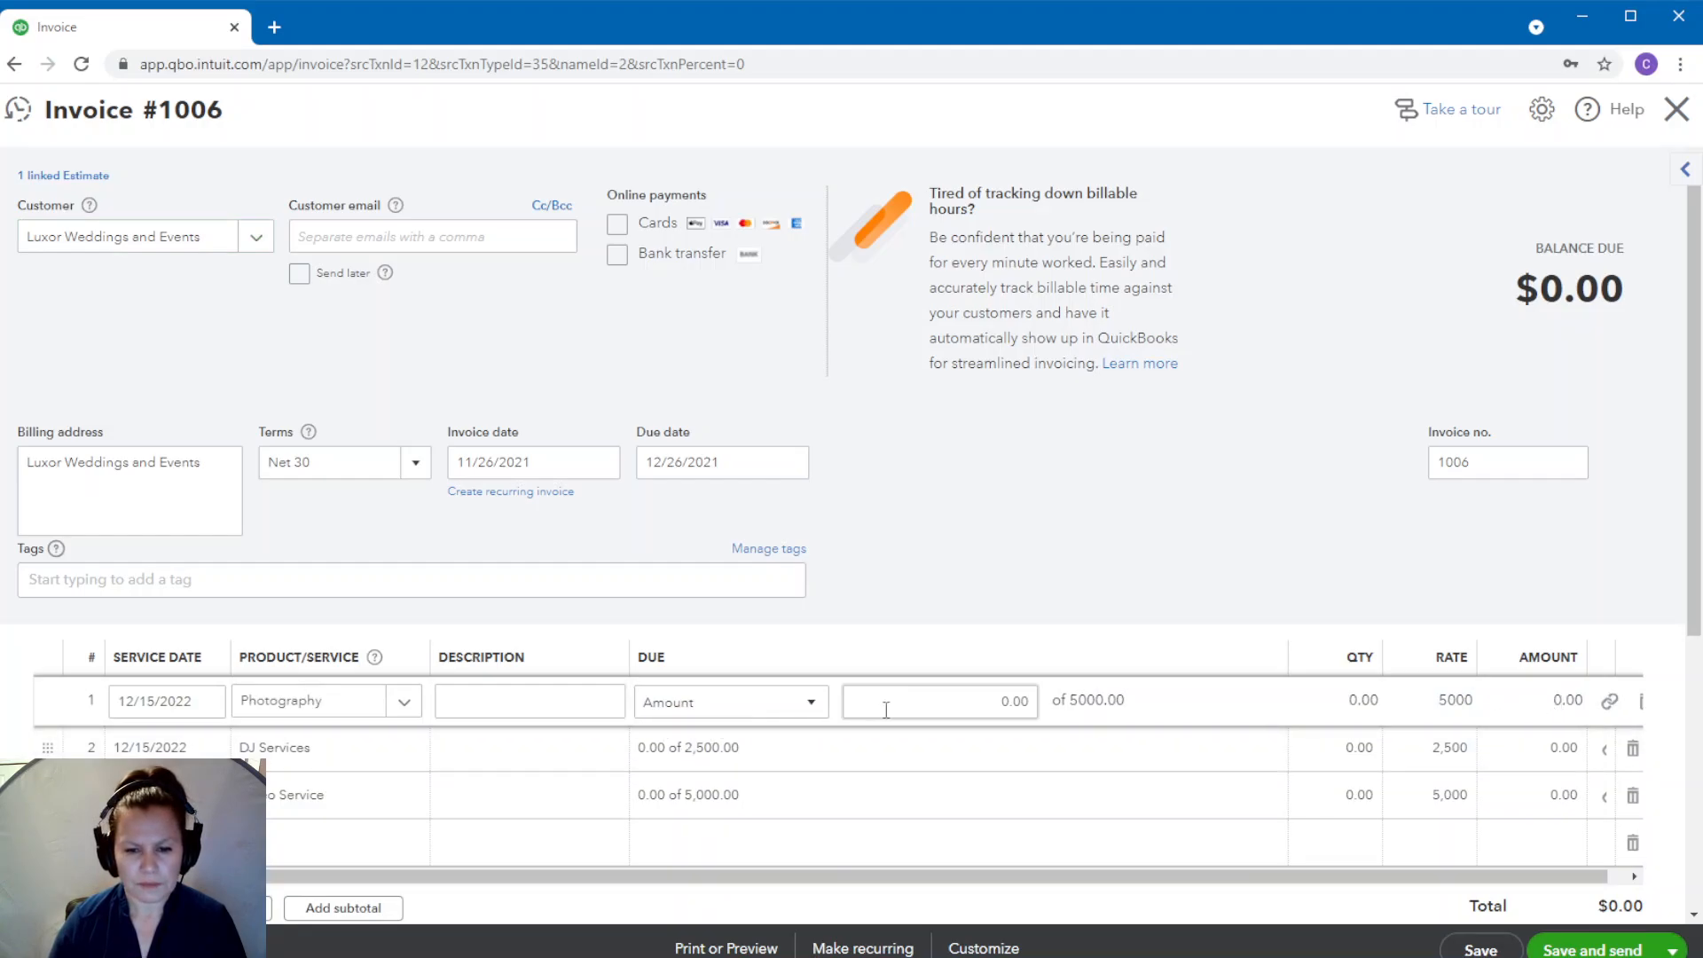
click(954, 707)
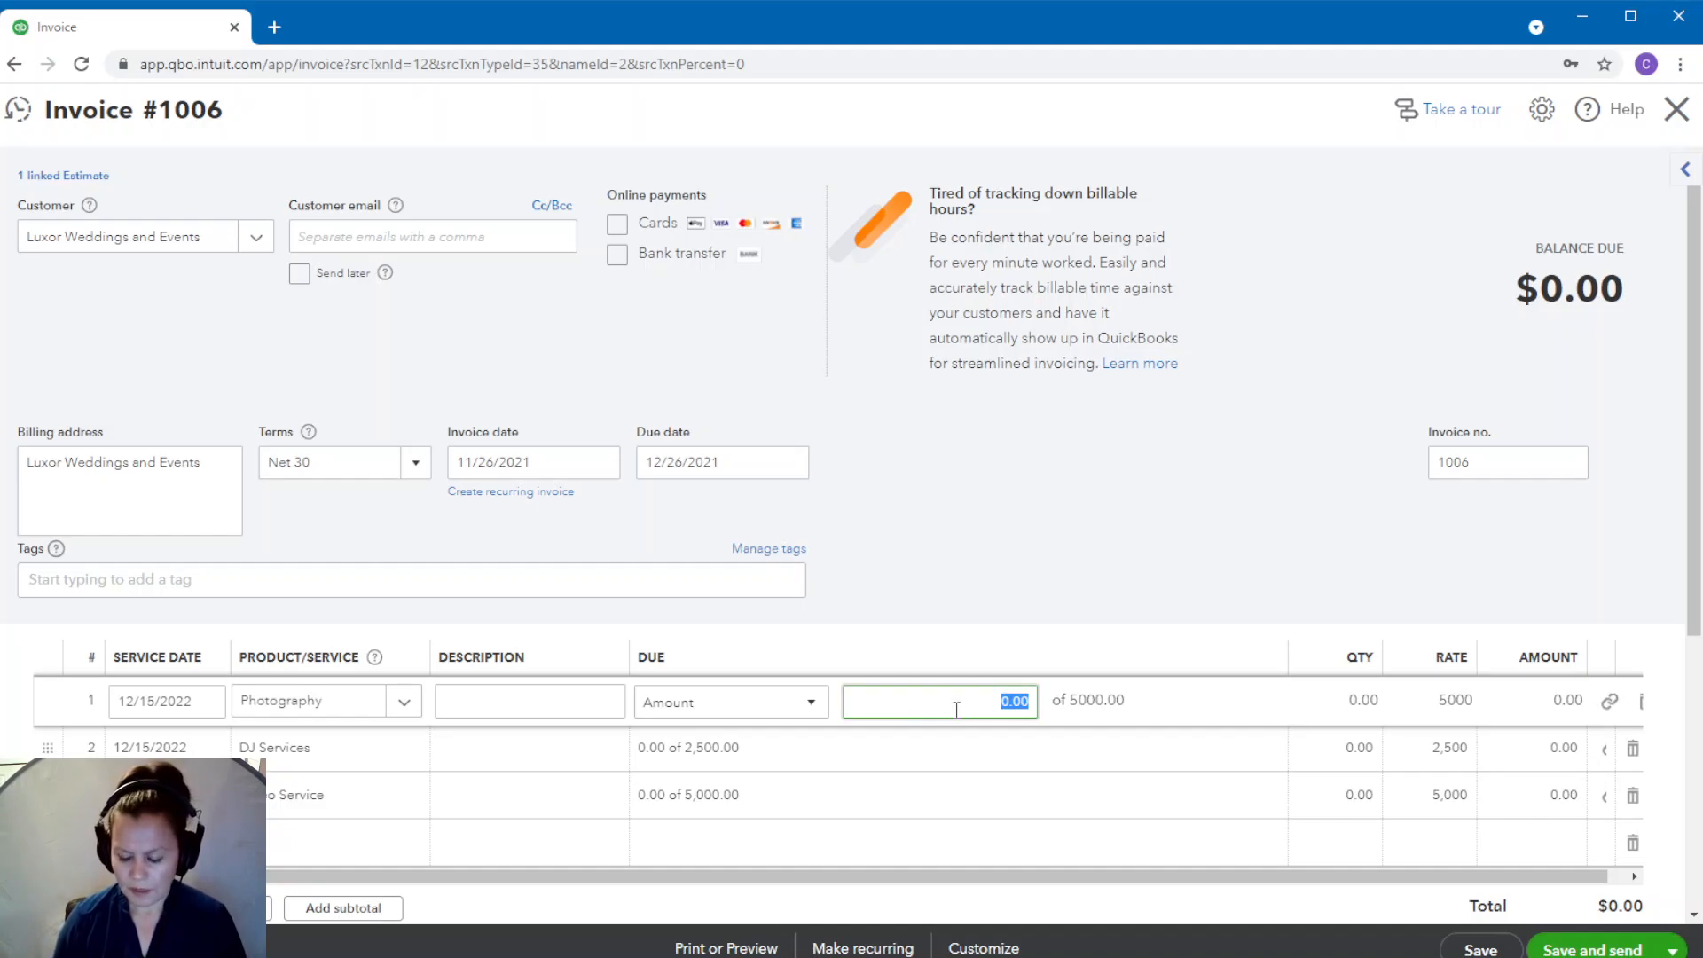
text(10)
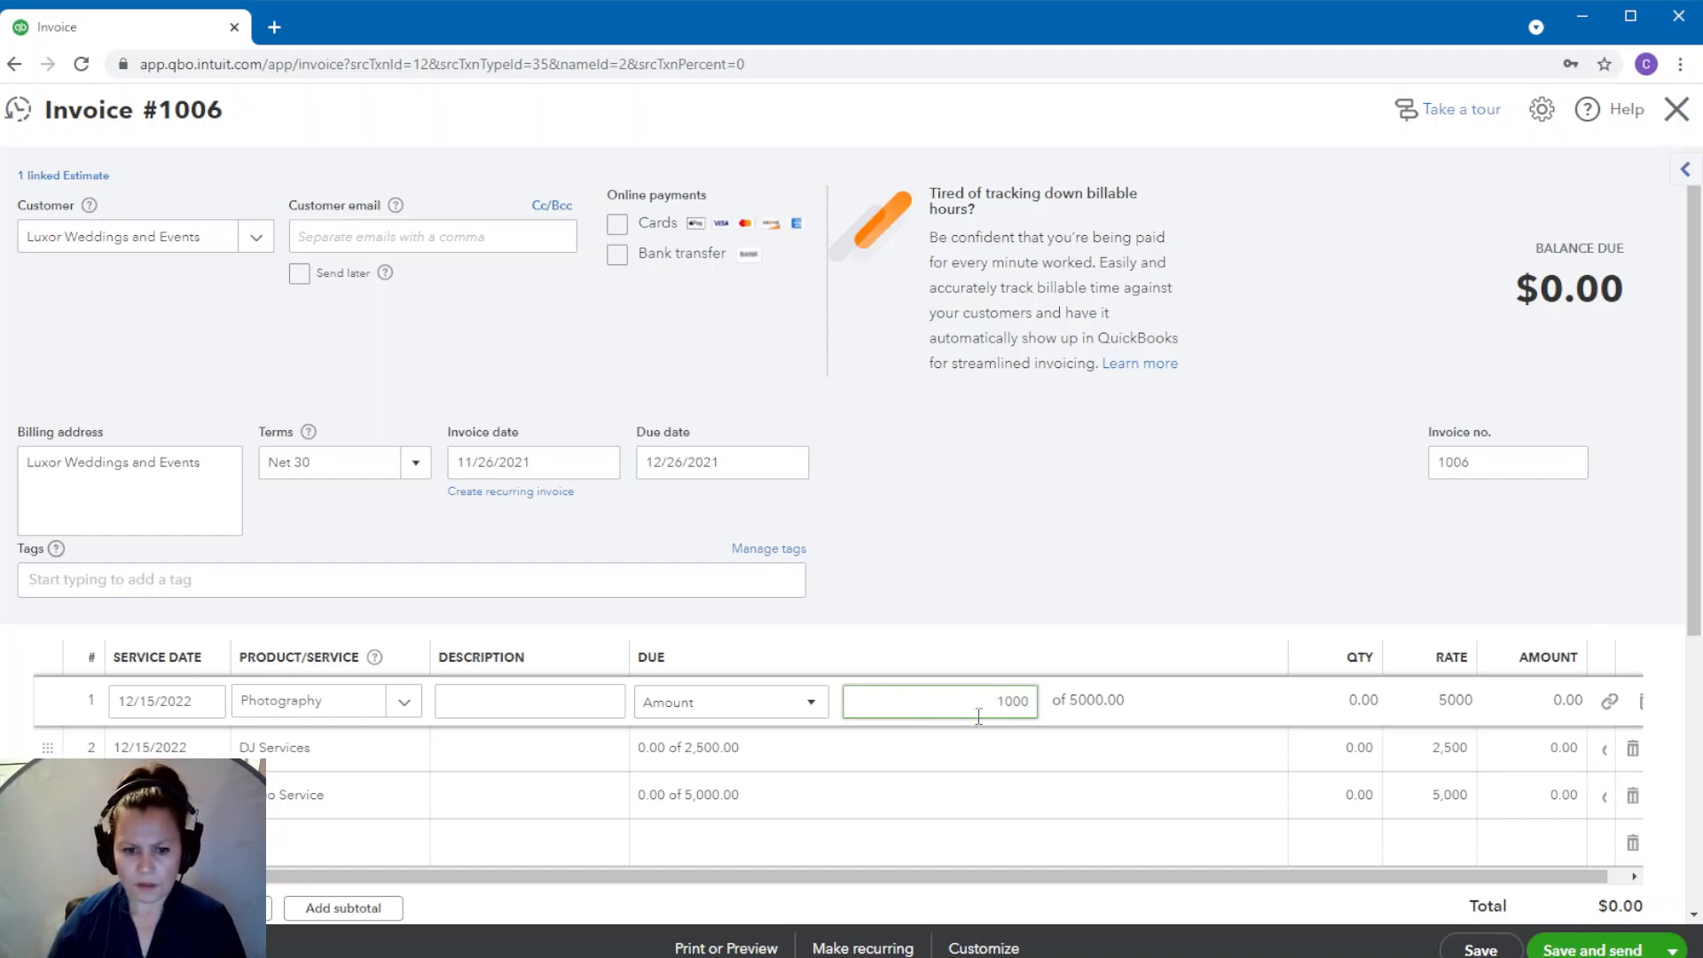
click(984, 744)
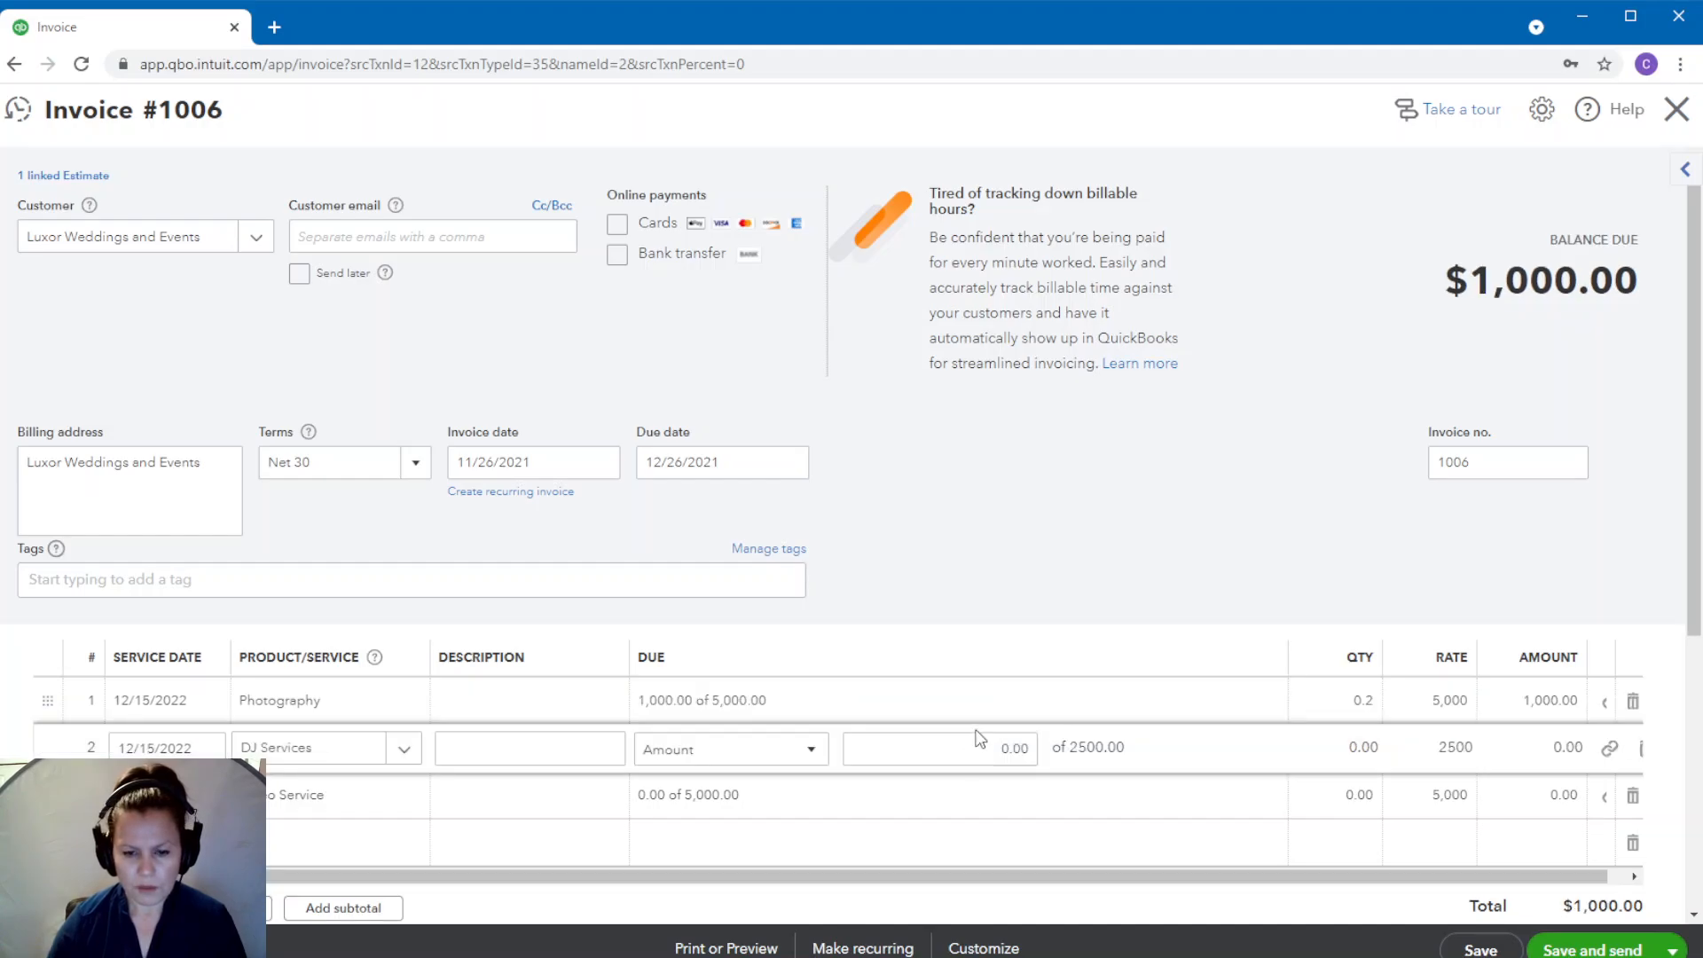
click(993, 701)
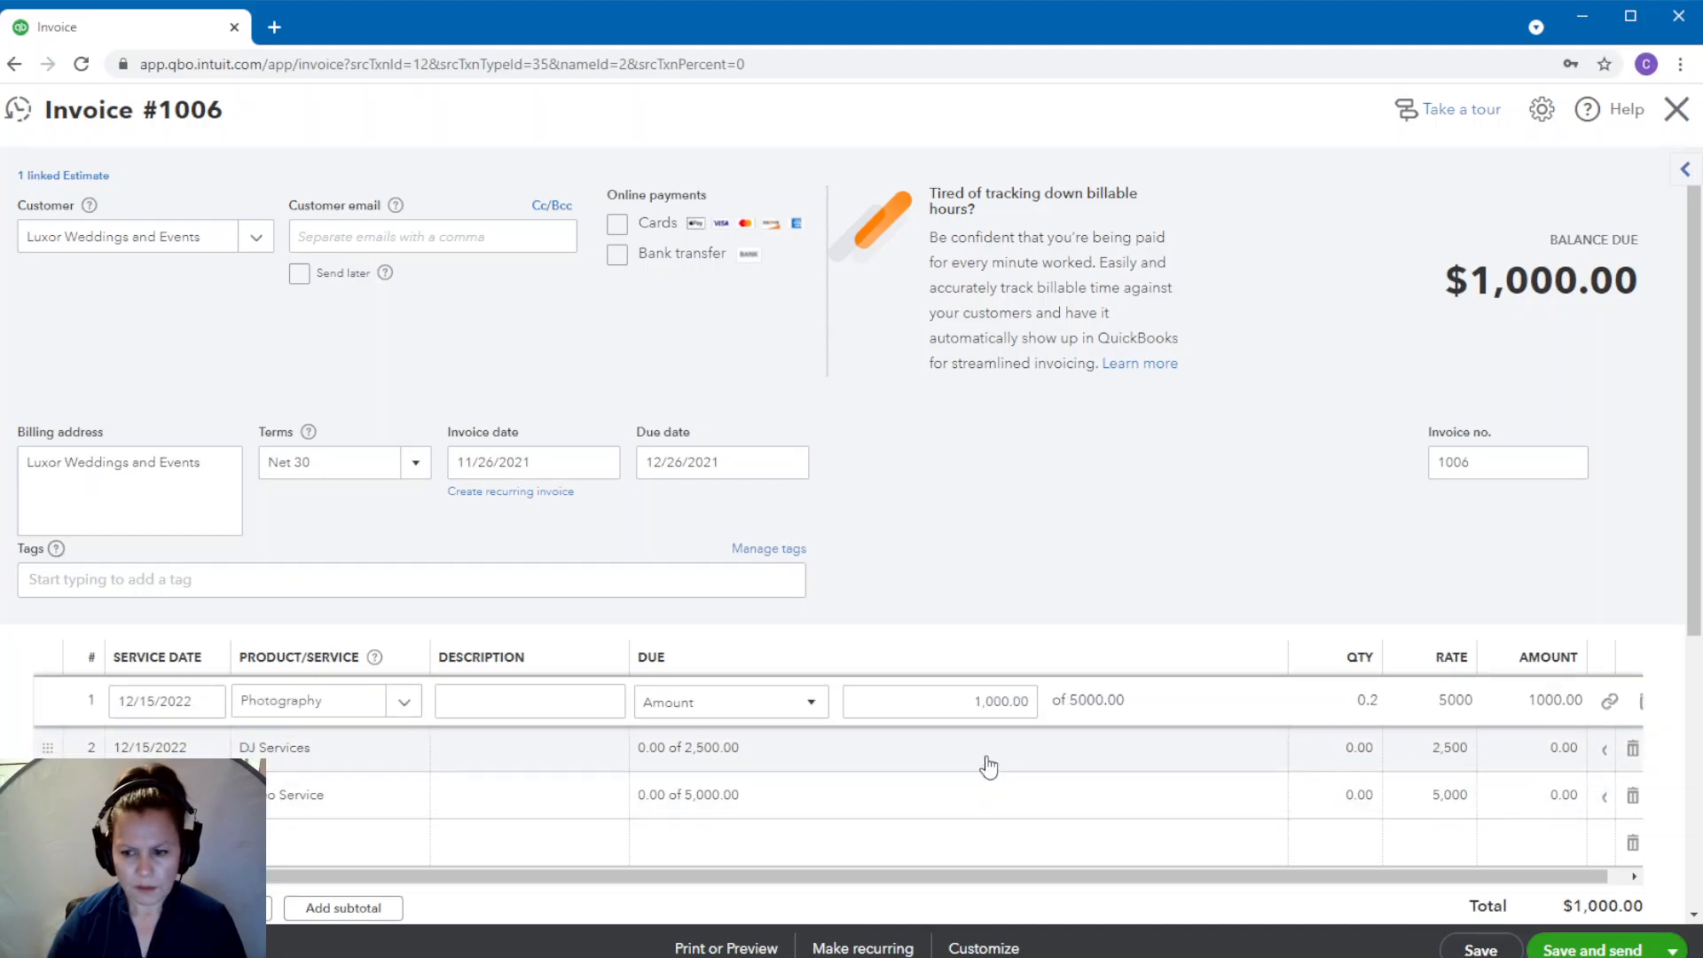
- Set the amount due on the invoice's DJ Services line to 500
click(987, 765)
click(993, 749)
double_click(993, 749)
text(500)
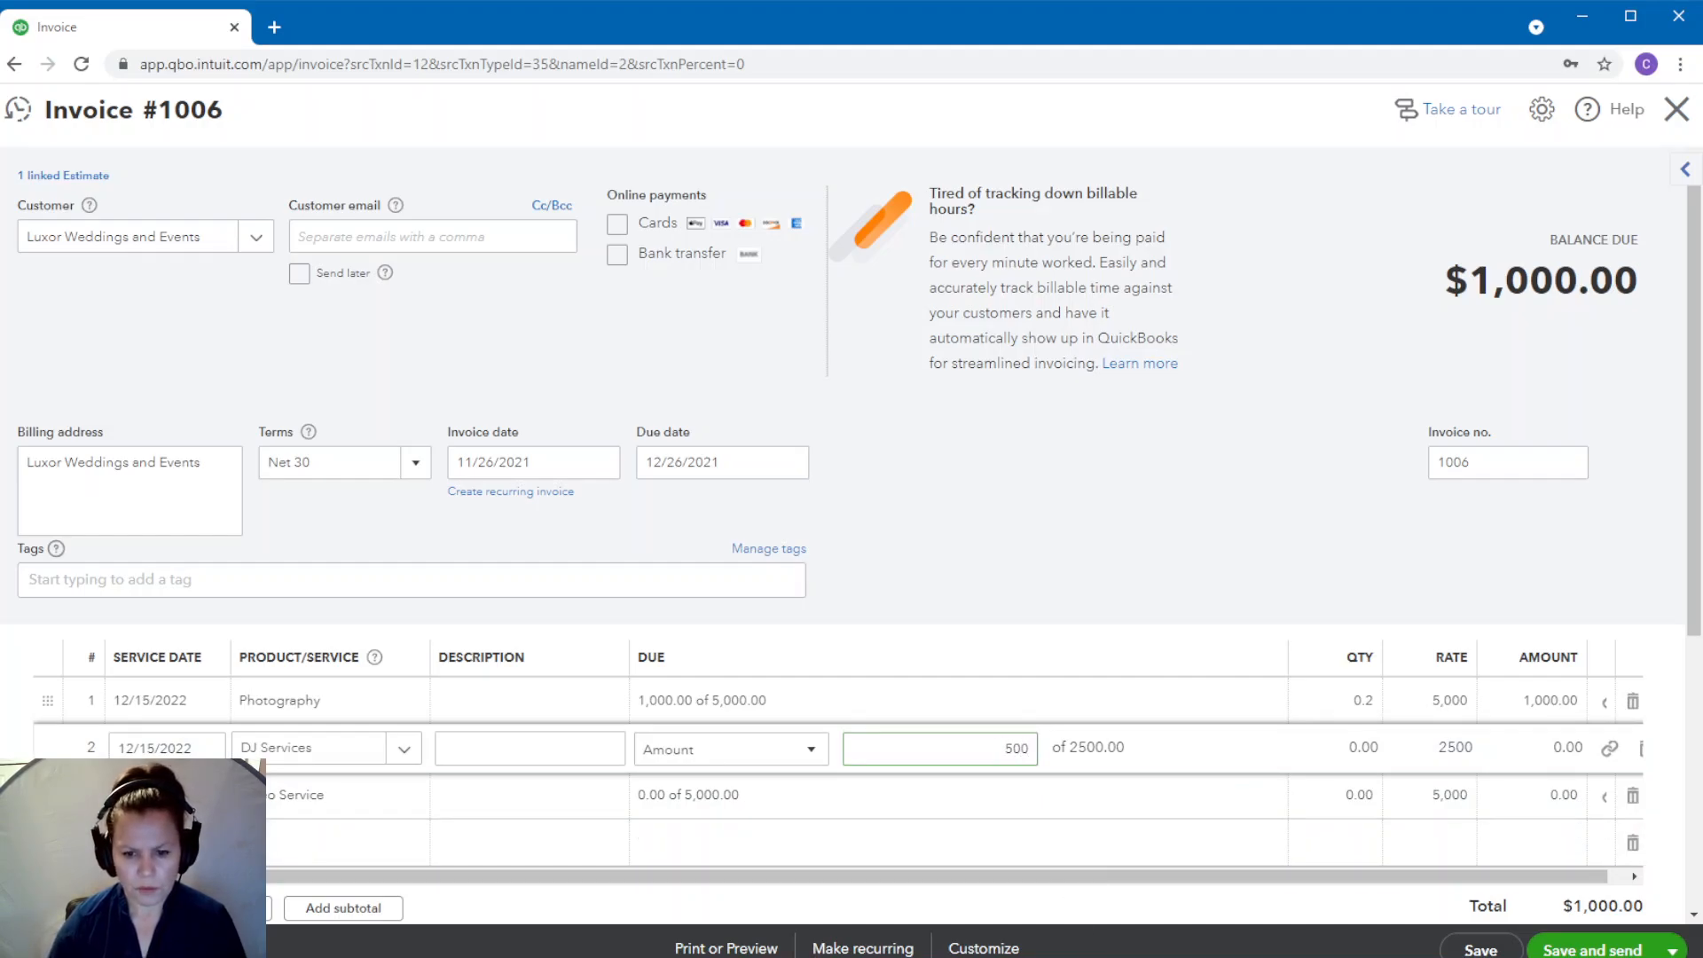
- Set the amount due on the Video Service line to 1000 and save the invoice
click(955, 809)
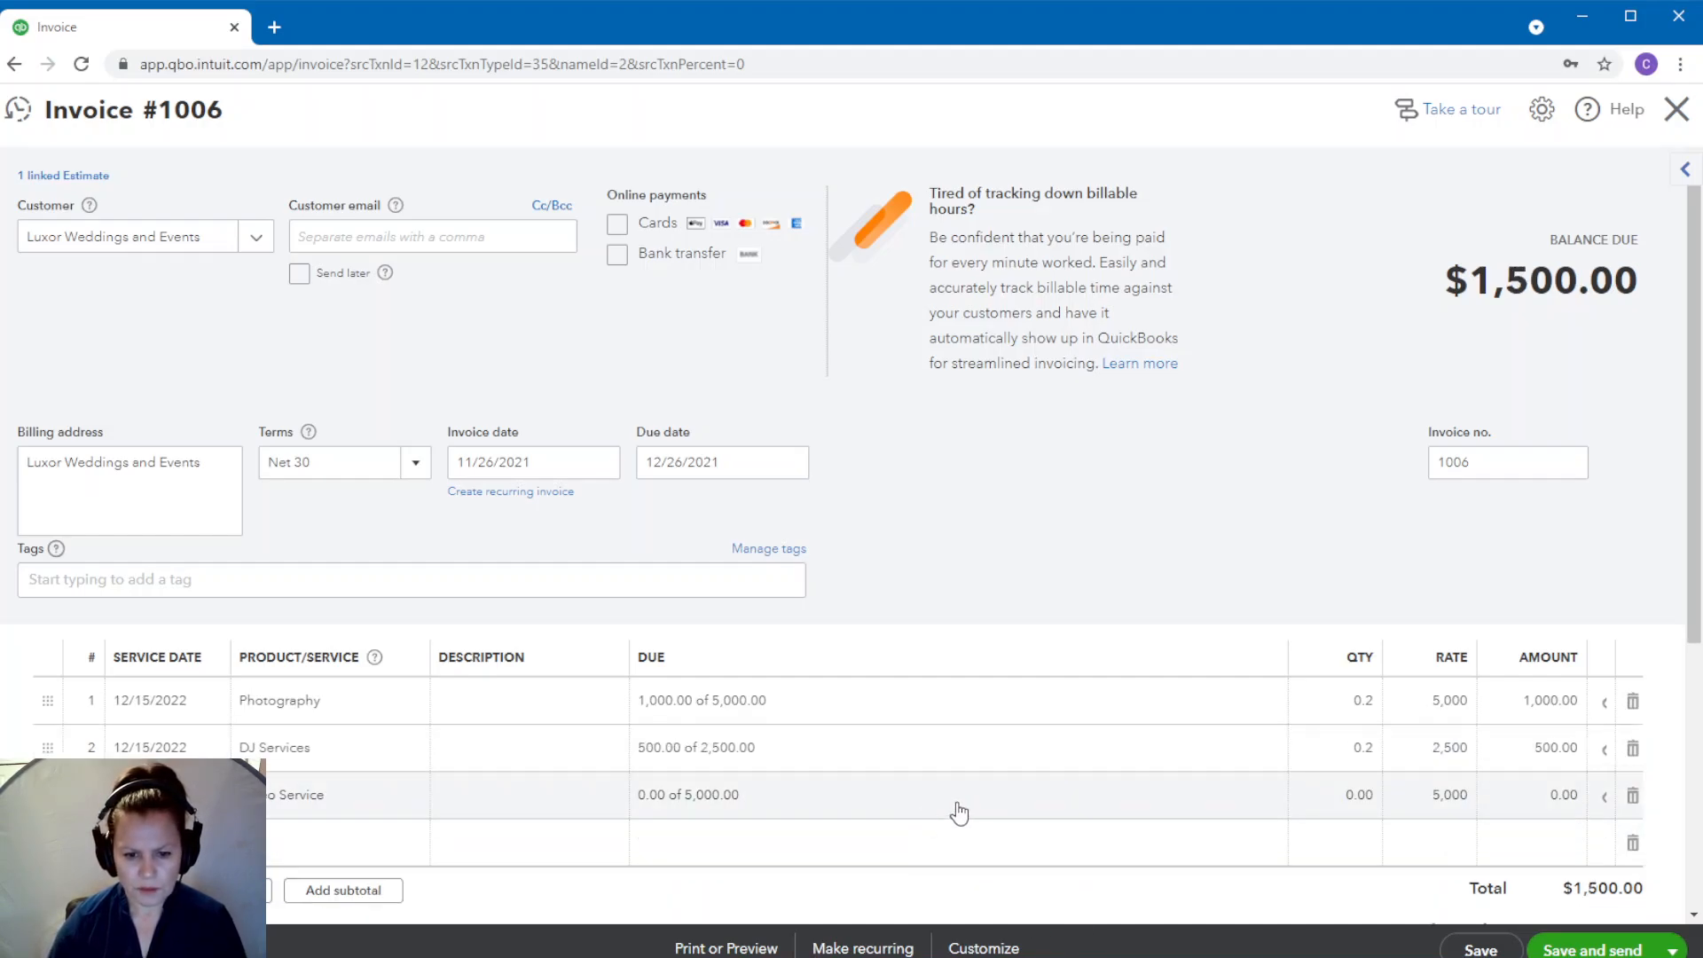
click(985, 797)
double_click(985, 797)
text(1,)
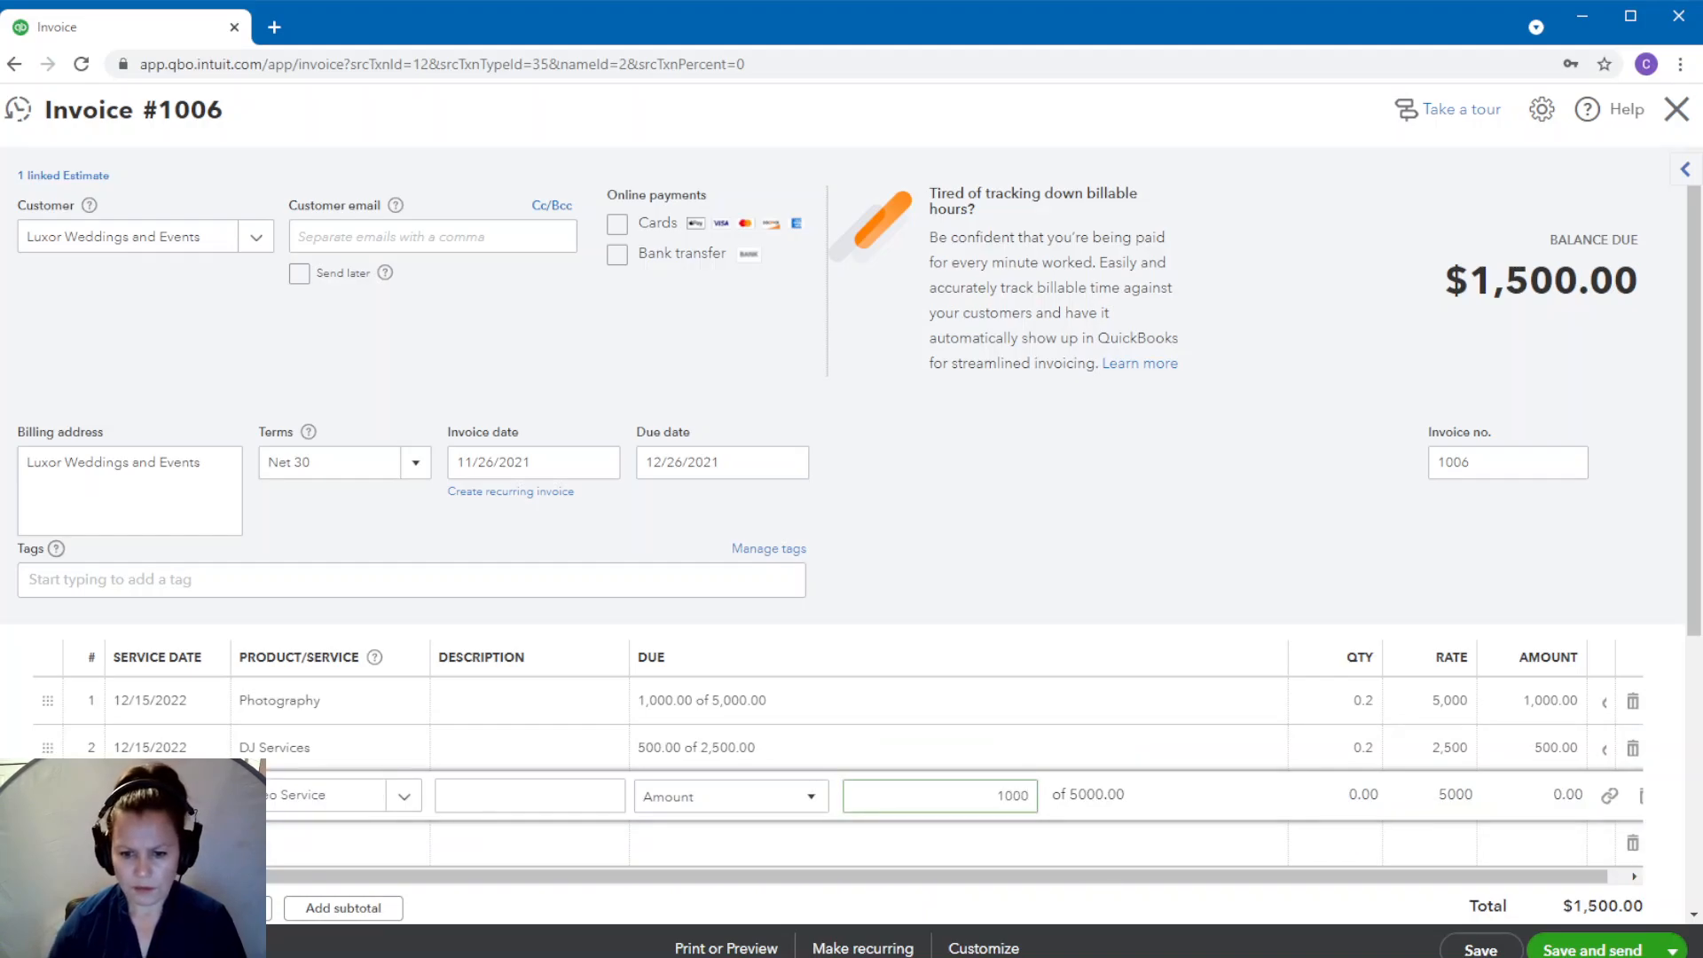
text(000)
click(919, 844)
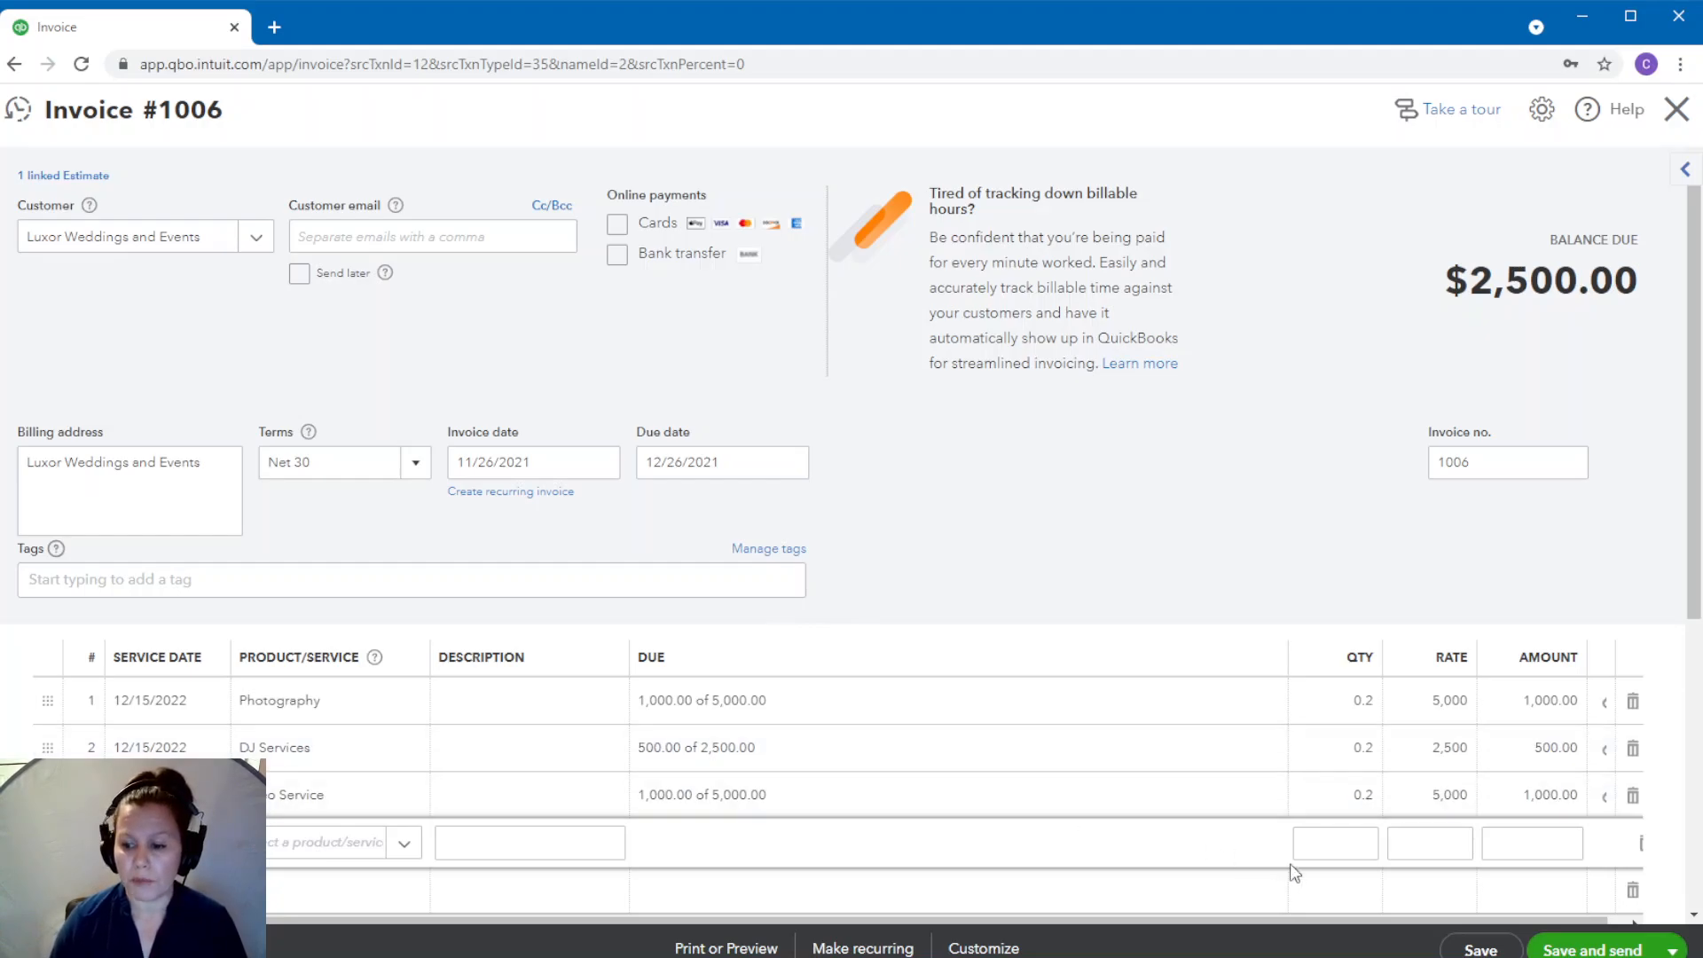
click(1477, 948)
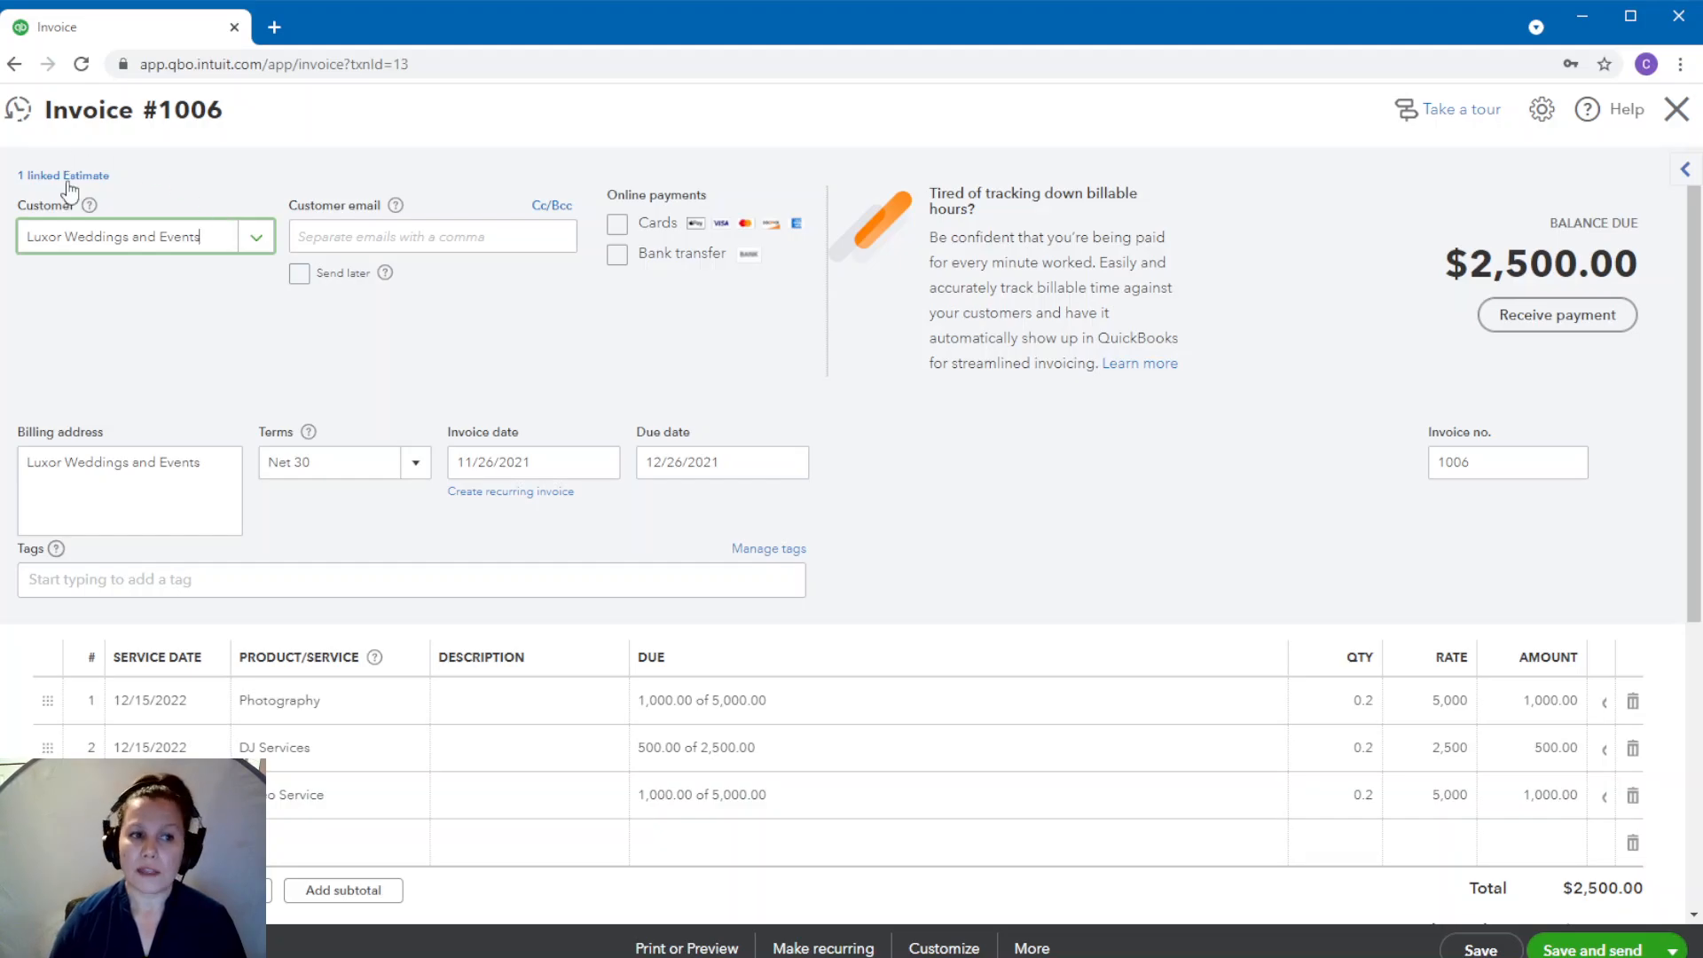
- Close the invoice and reopen Estimate No.1002 from the recent estimates listed on a new estimate form
click(1676, 109)
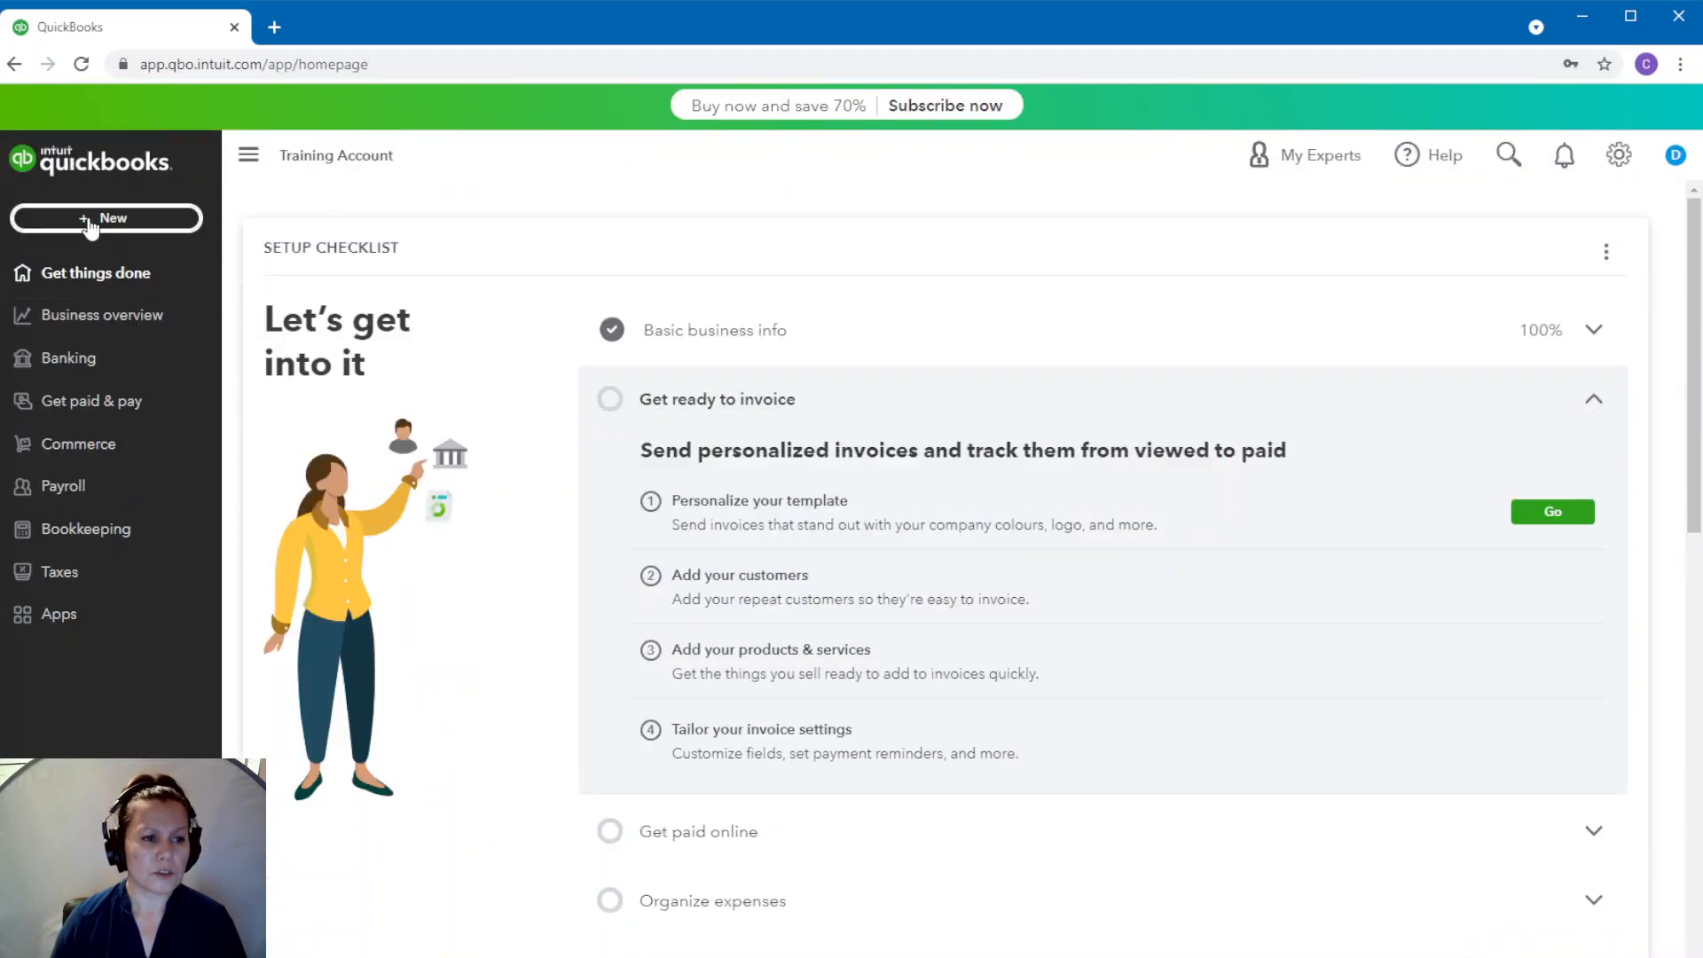
click(88, 220)
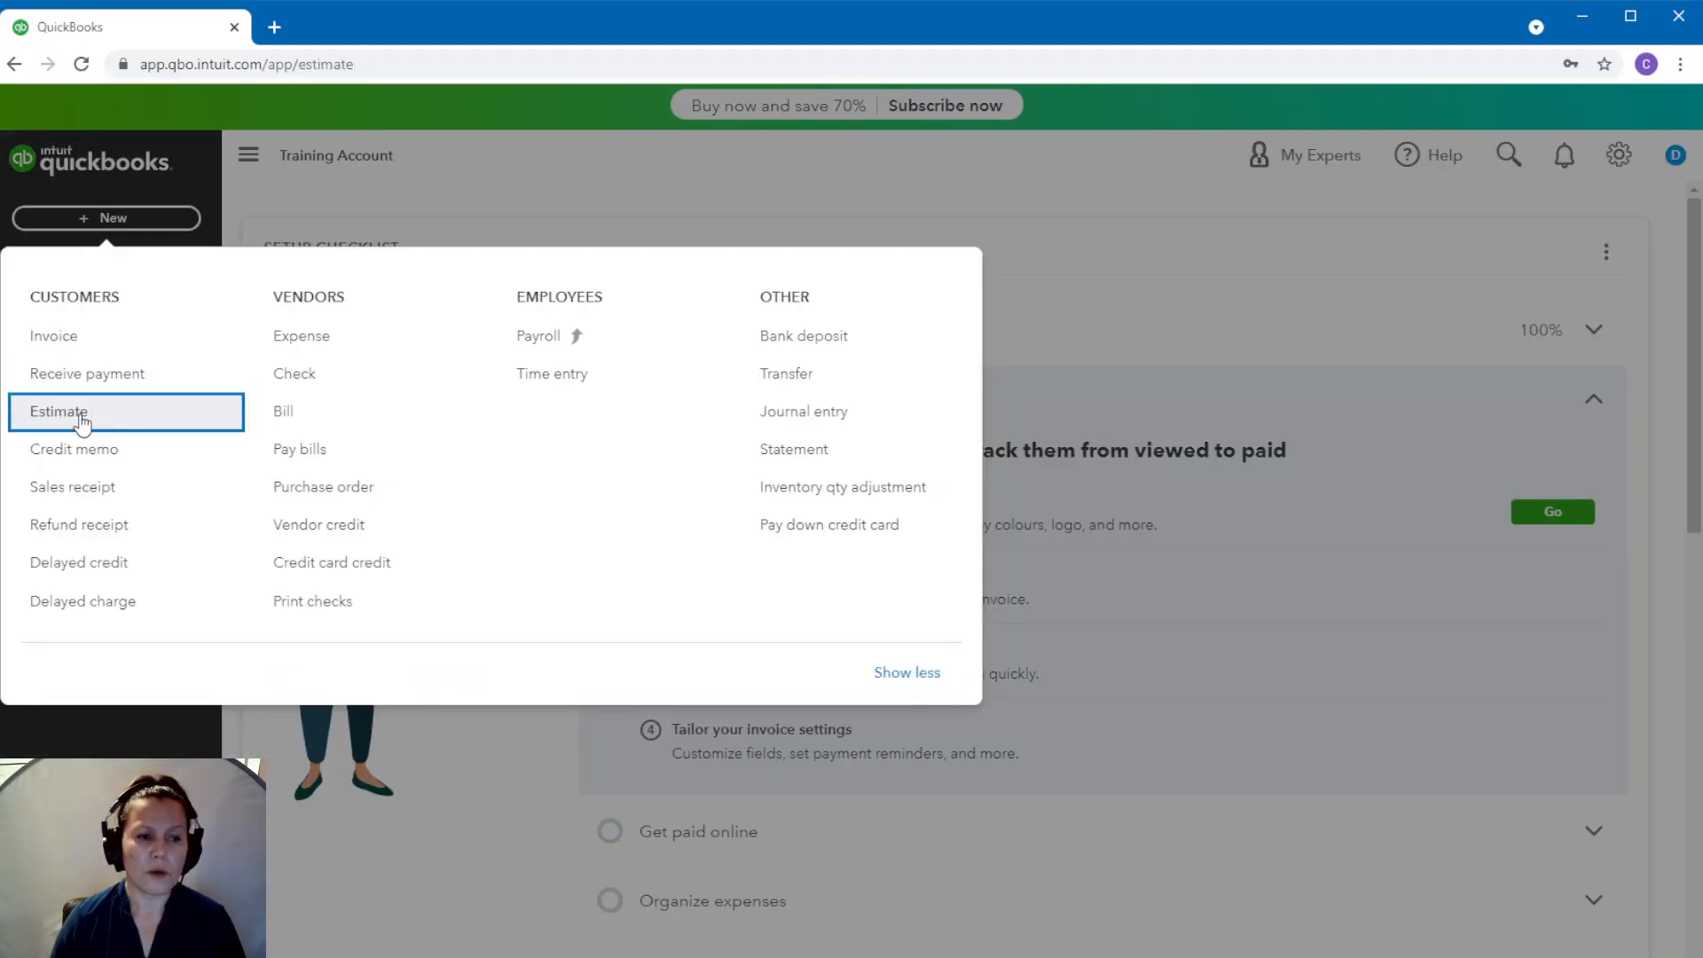
click(84, 417)
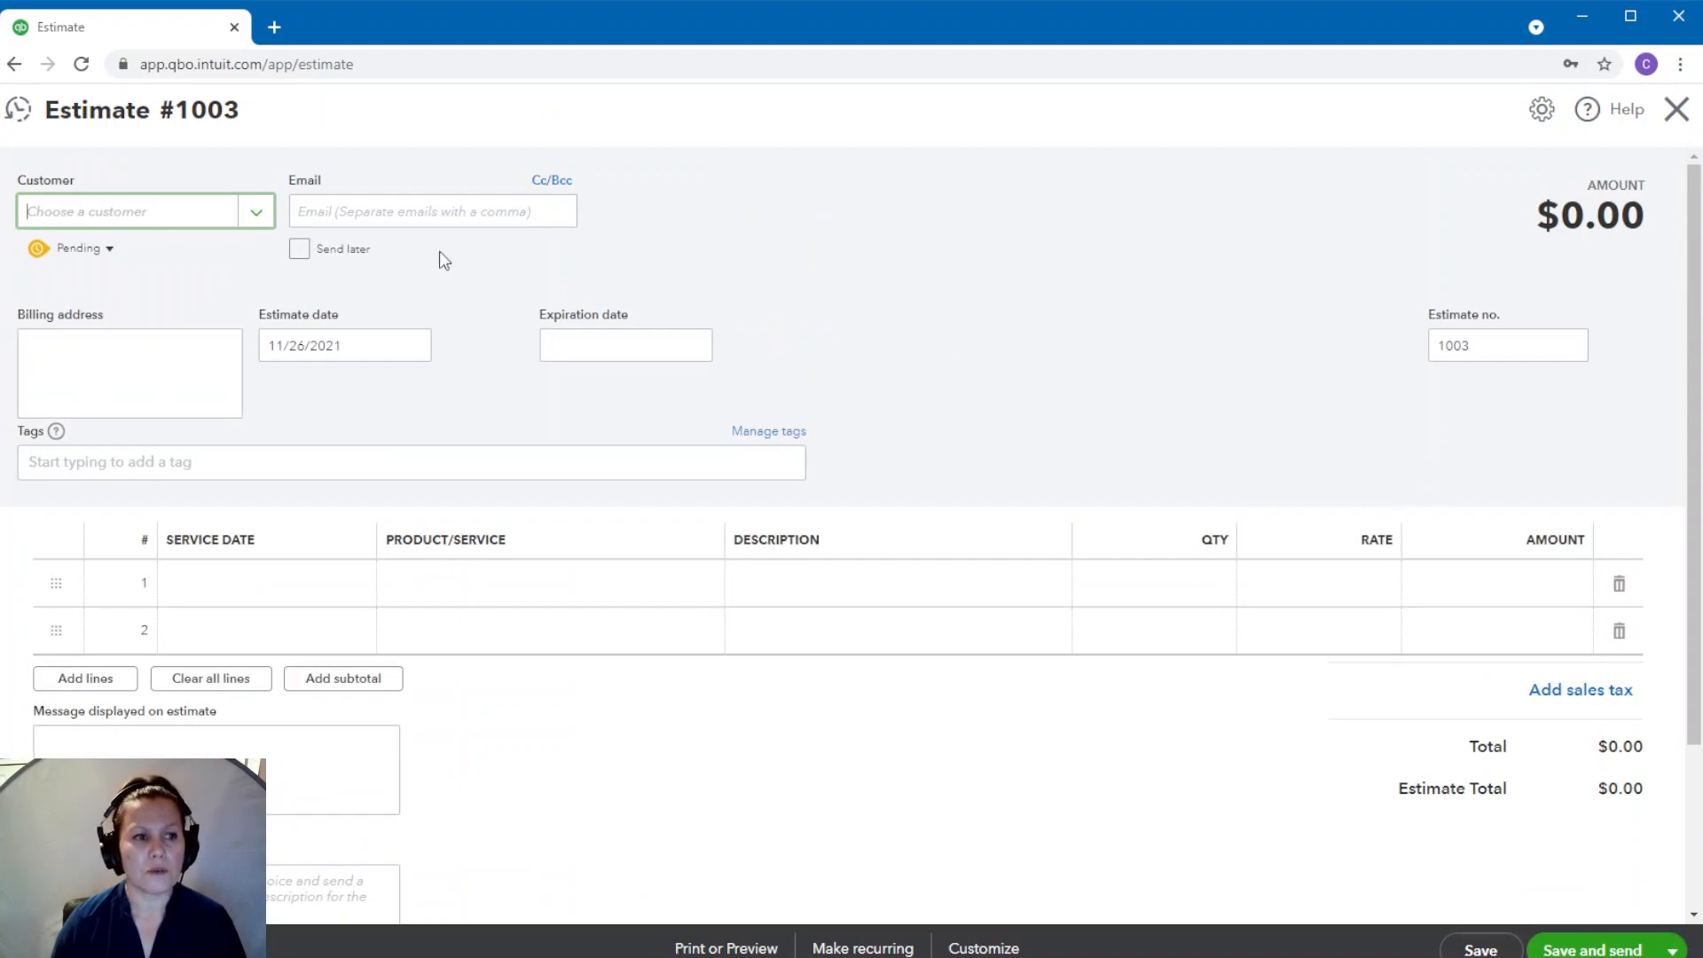
click(15, 113)
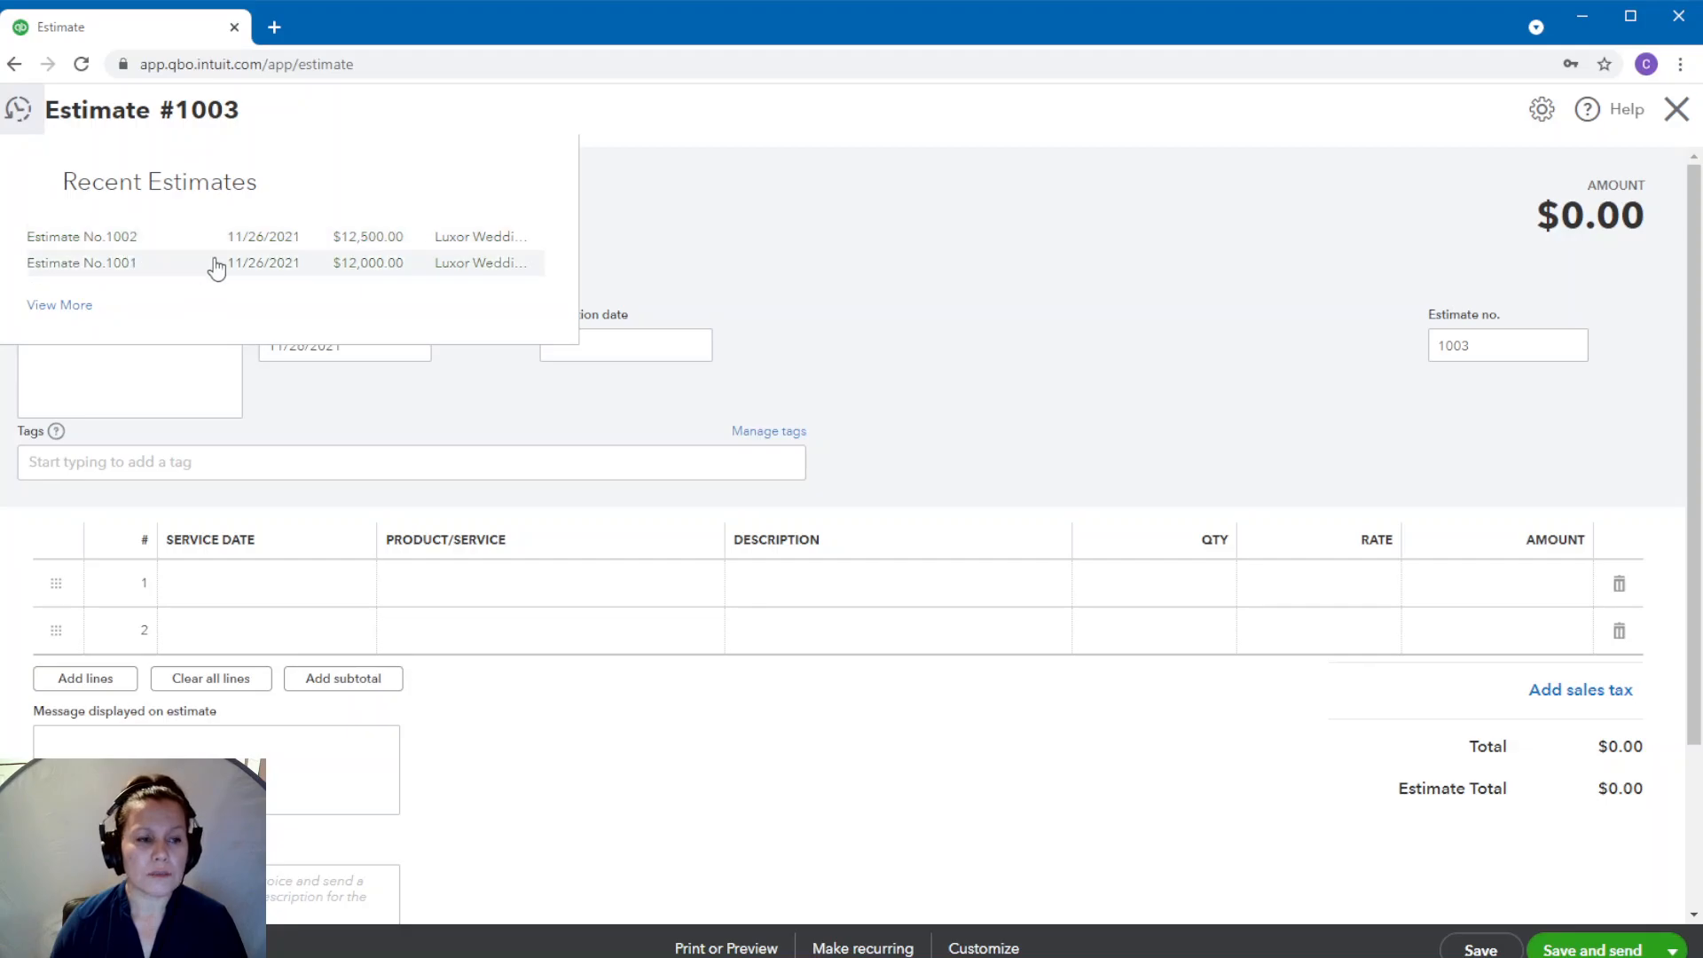
click(359, 237)
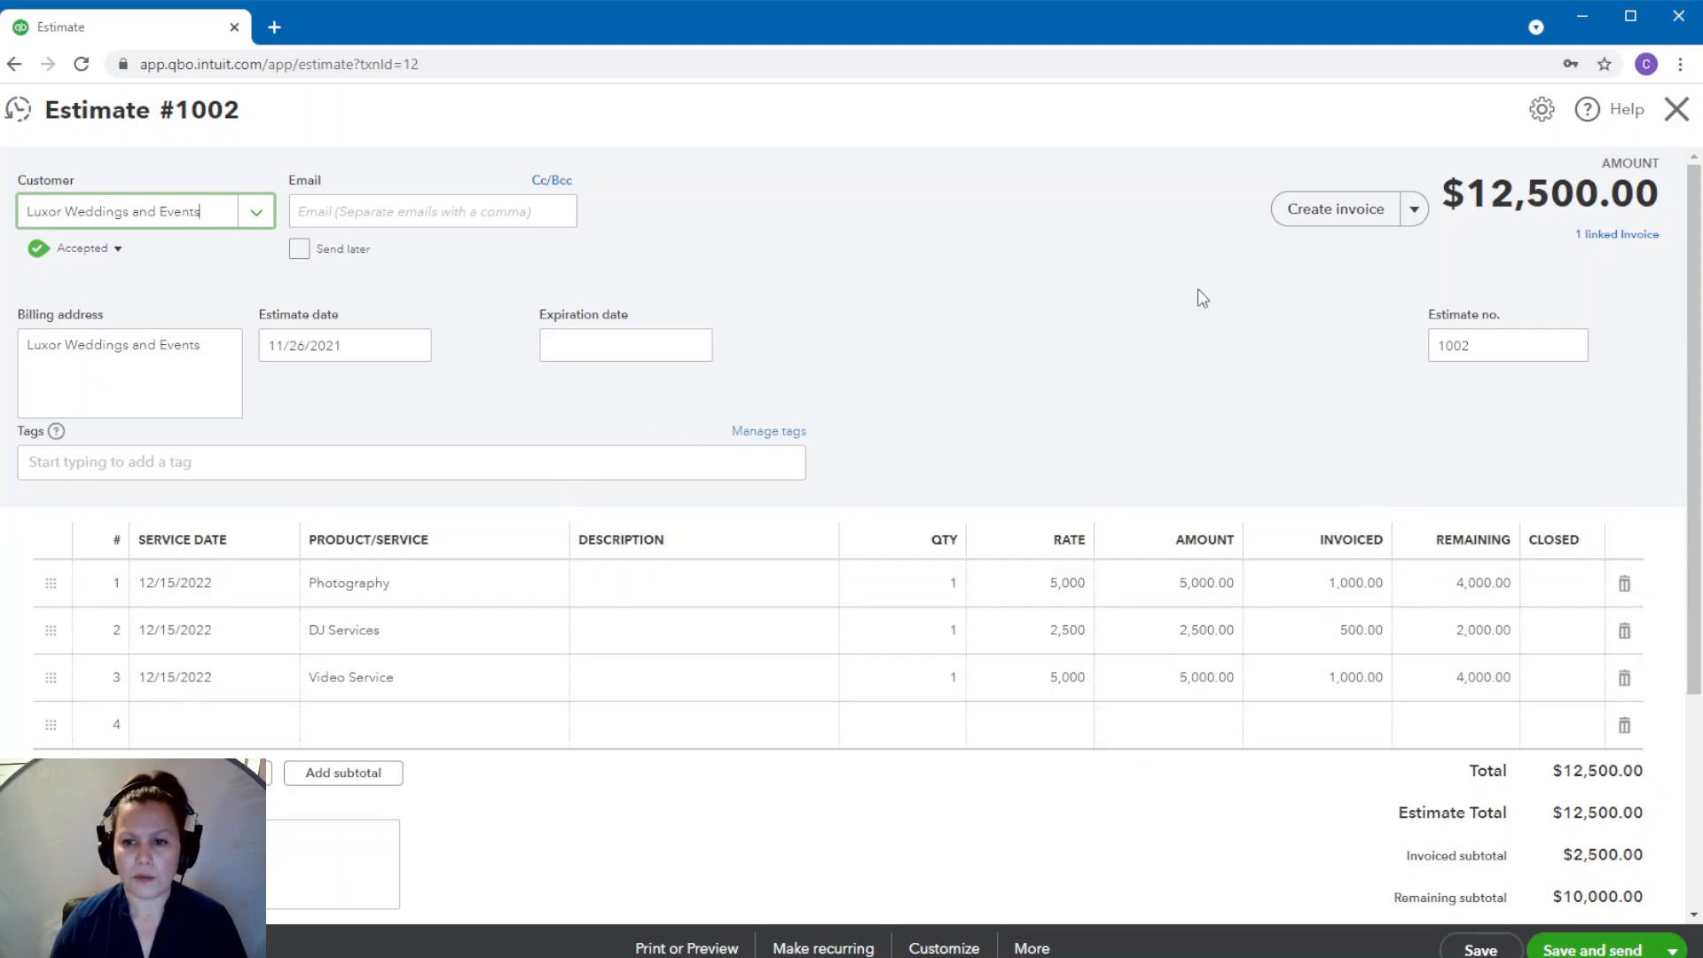
- Create a second invoice from estimate 1002 using a custom amount for each line
click(1331, 213)
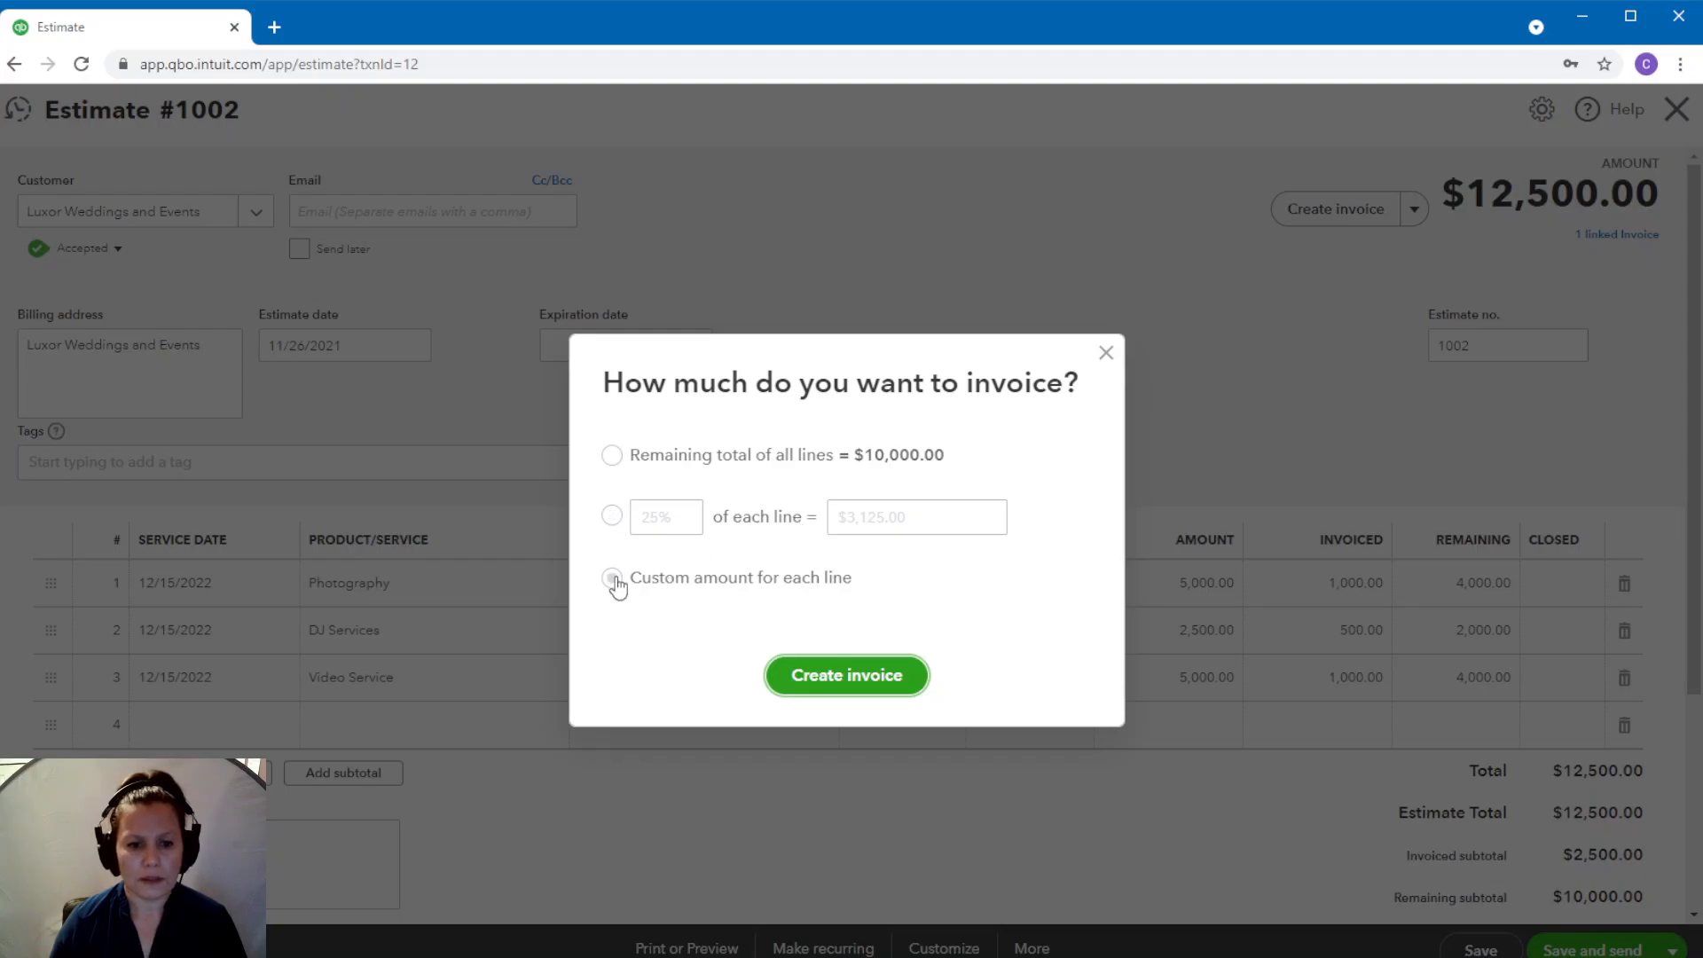
click(613, 579)
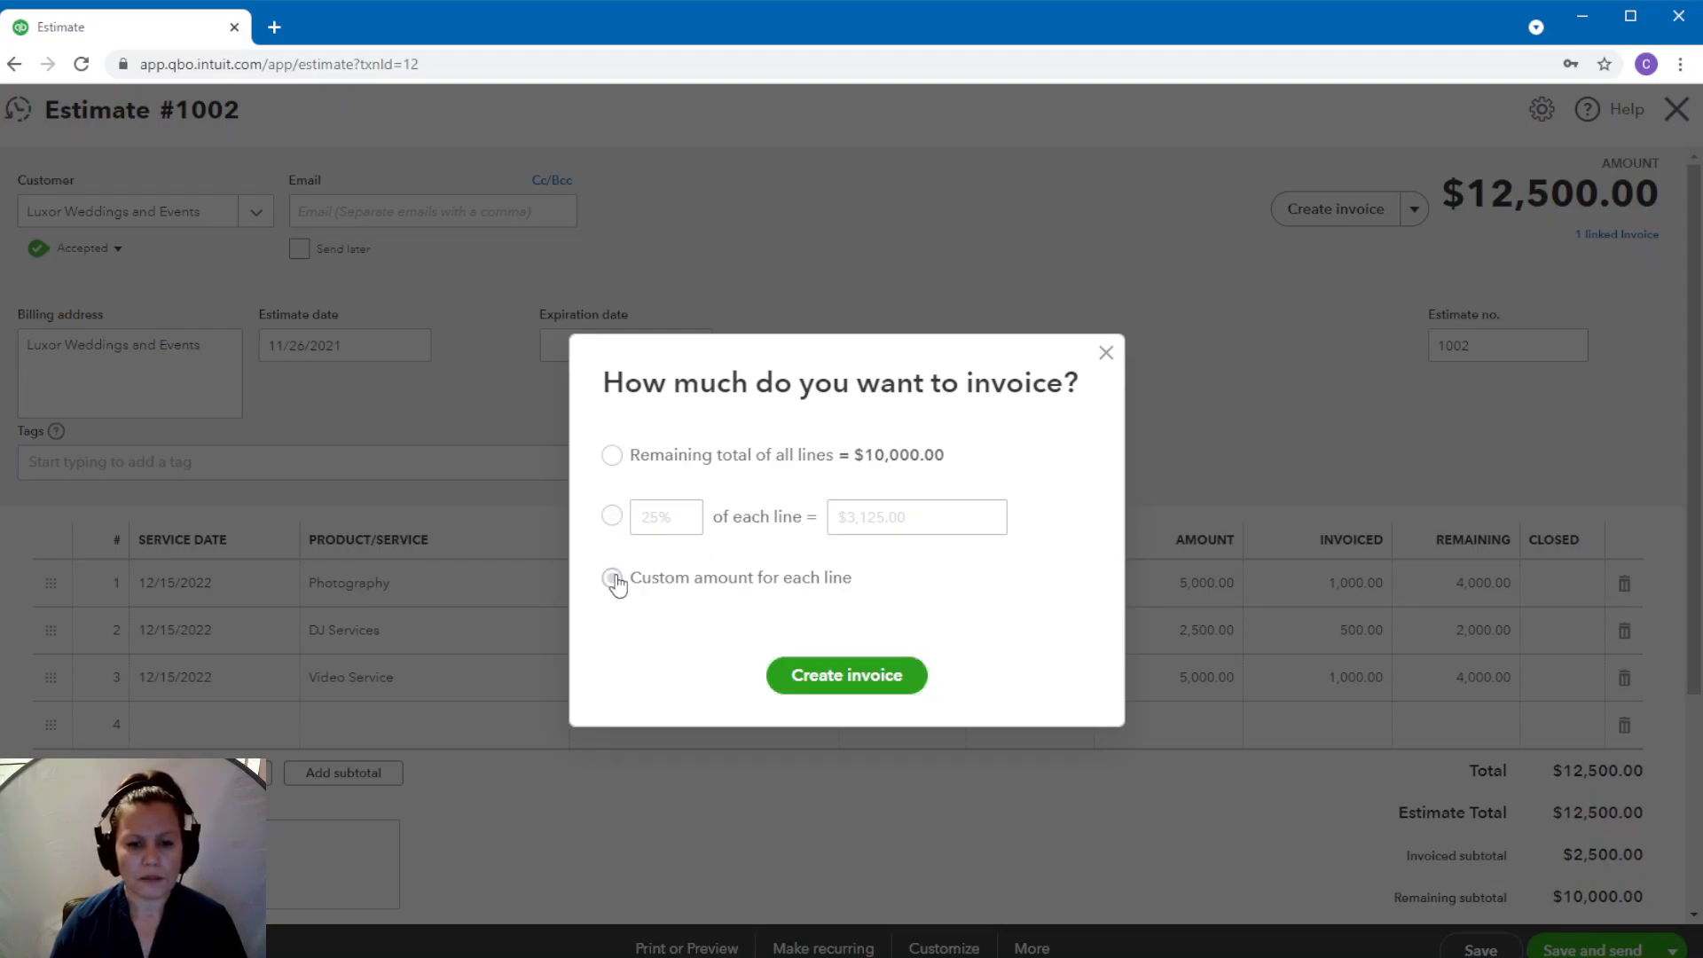
click(853, 678)
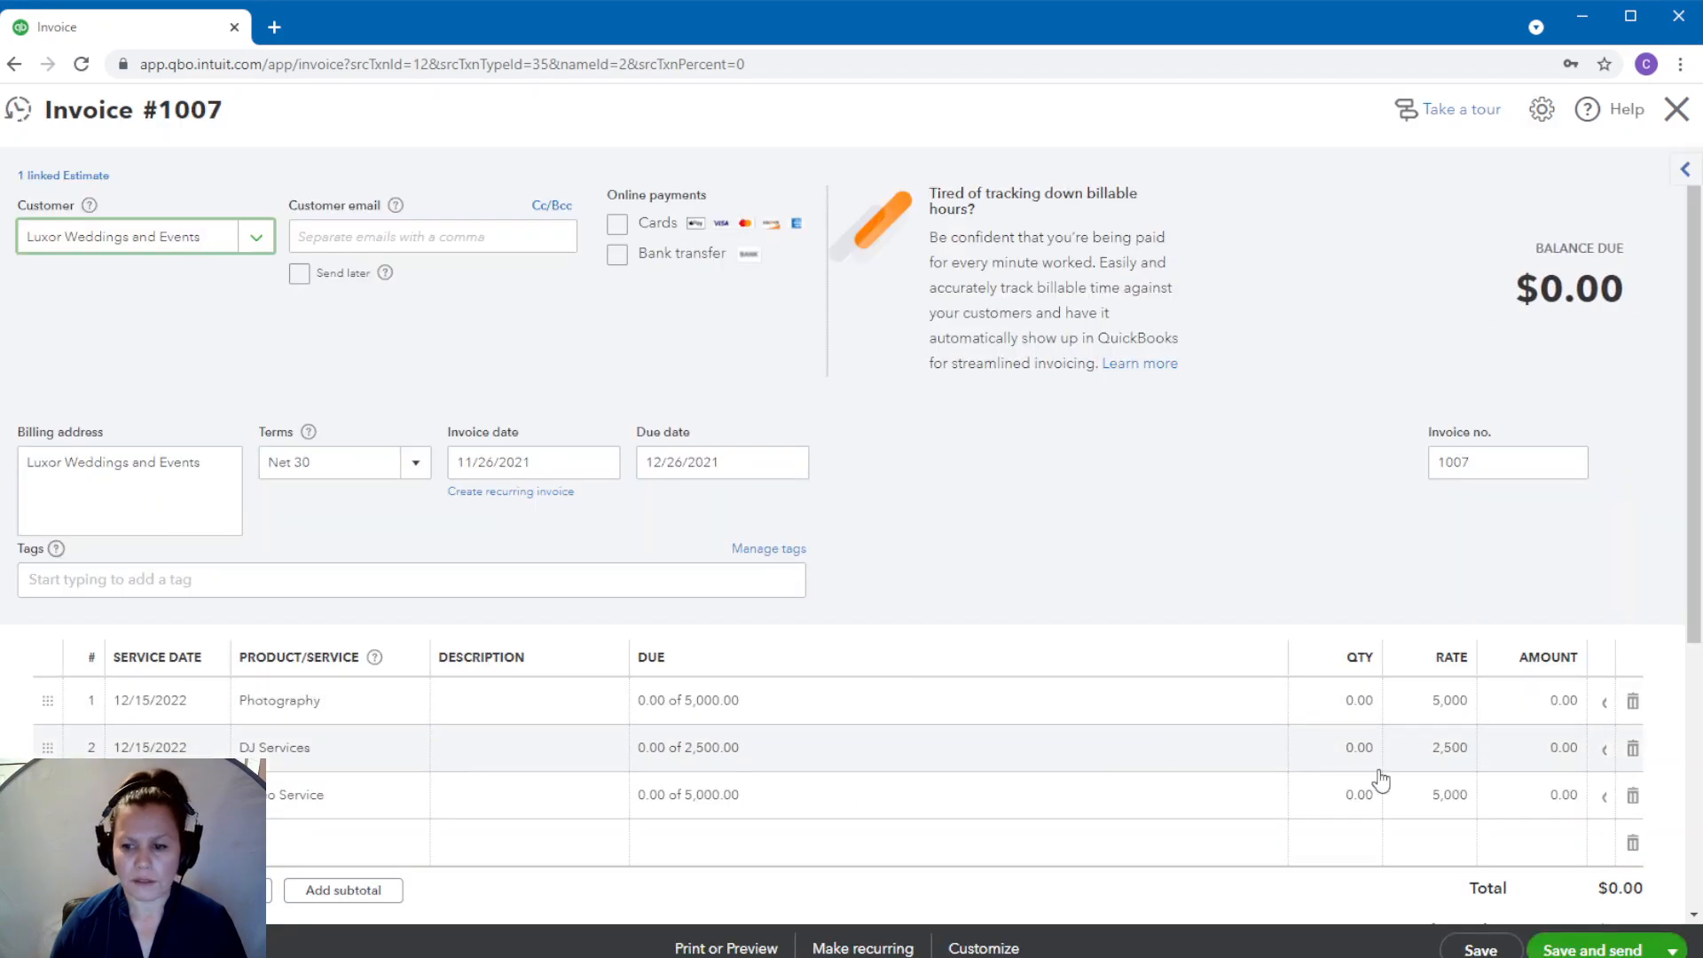
- Set the amount due on the second invoice's Photography line to 2,000
click(681, 714)
click(989, 705)
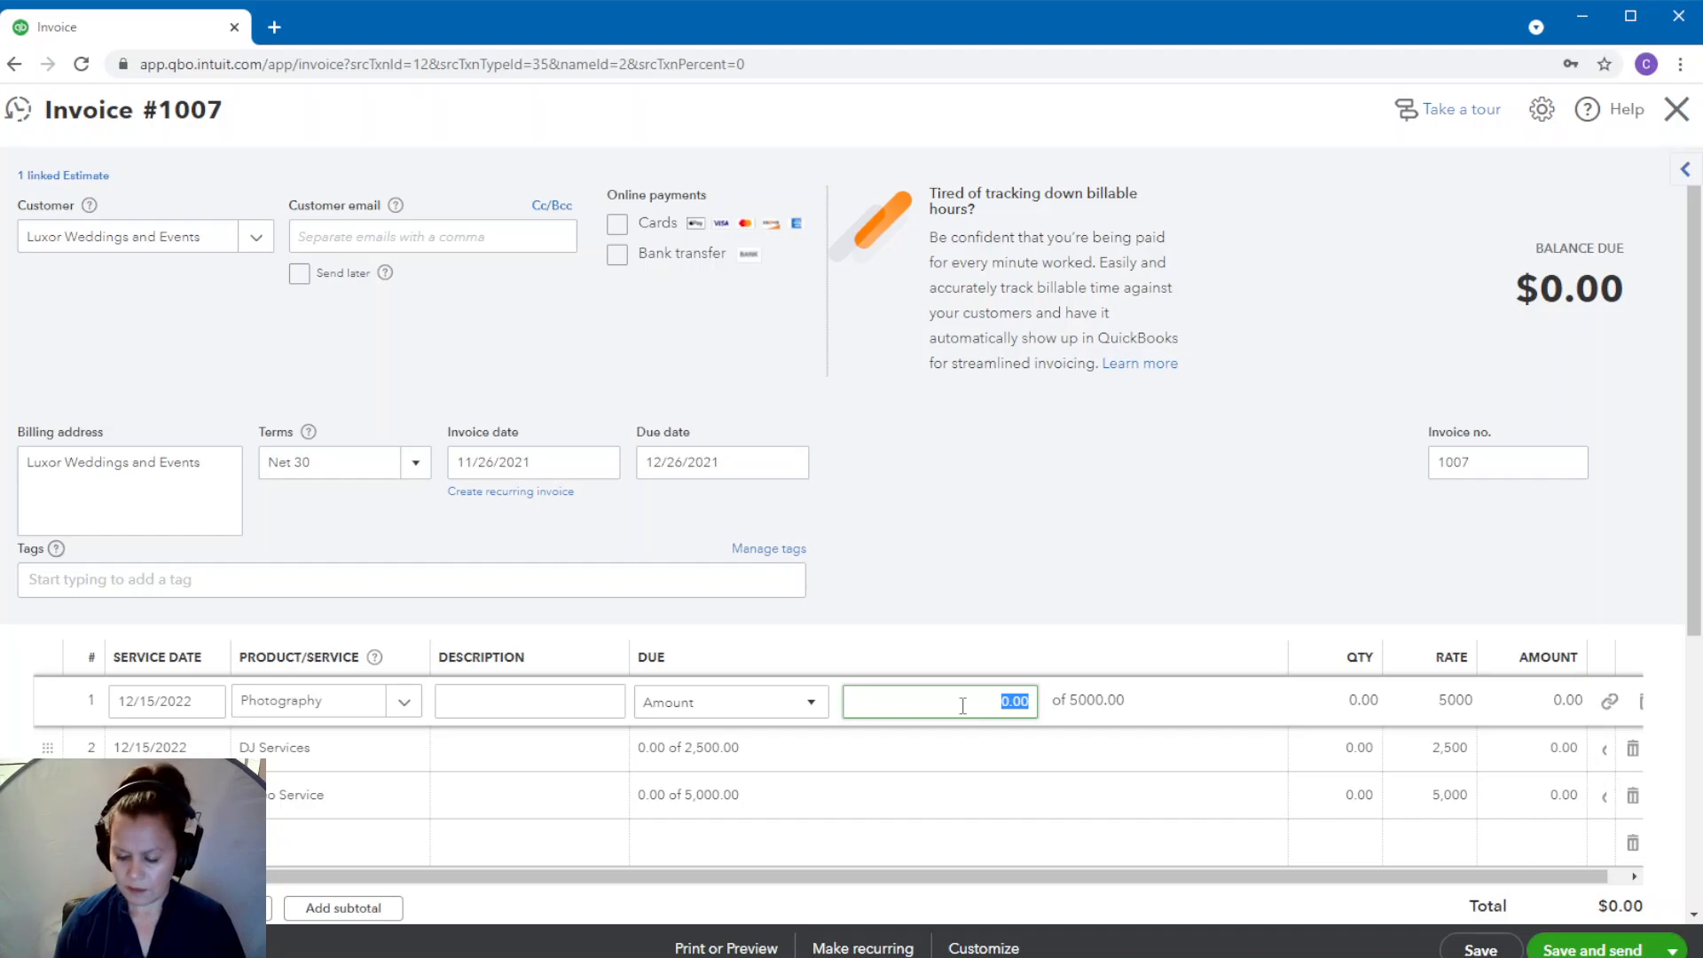
text(2,000)
key(Tab)
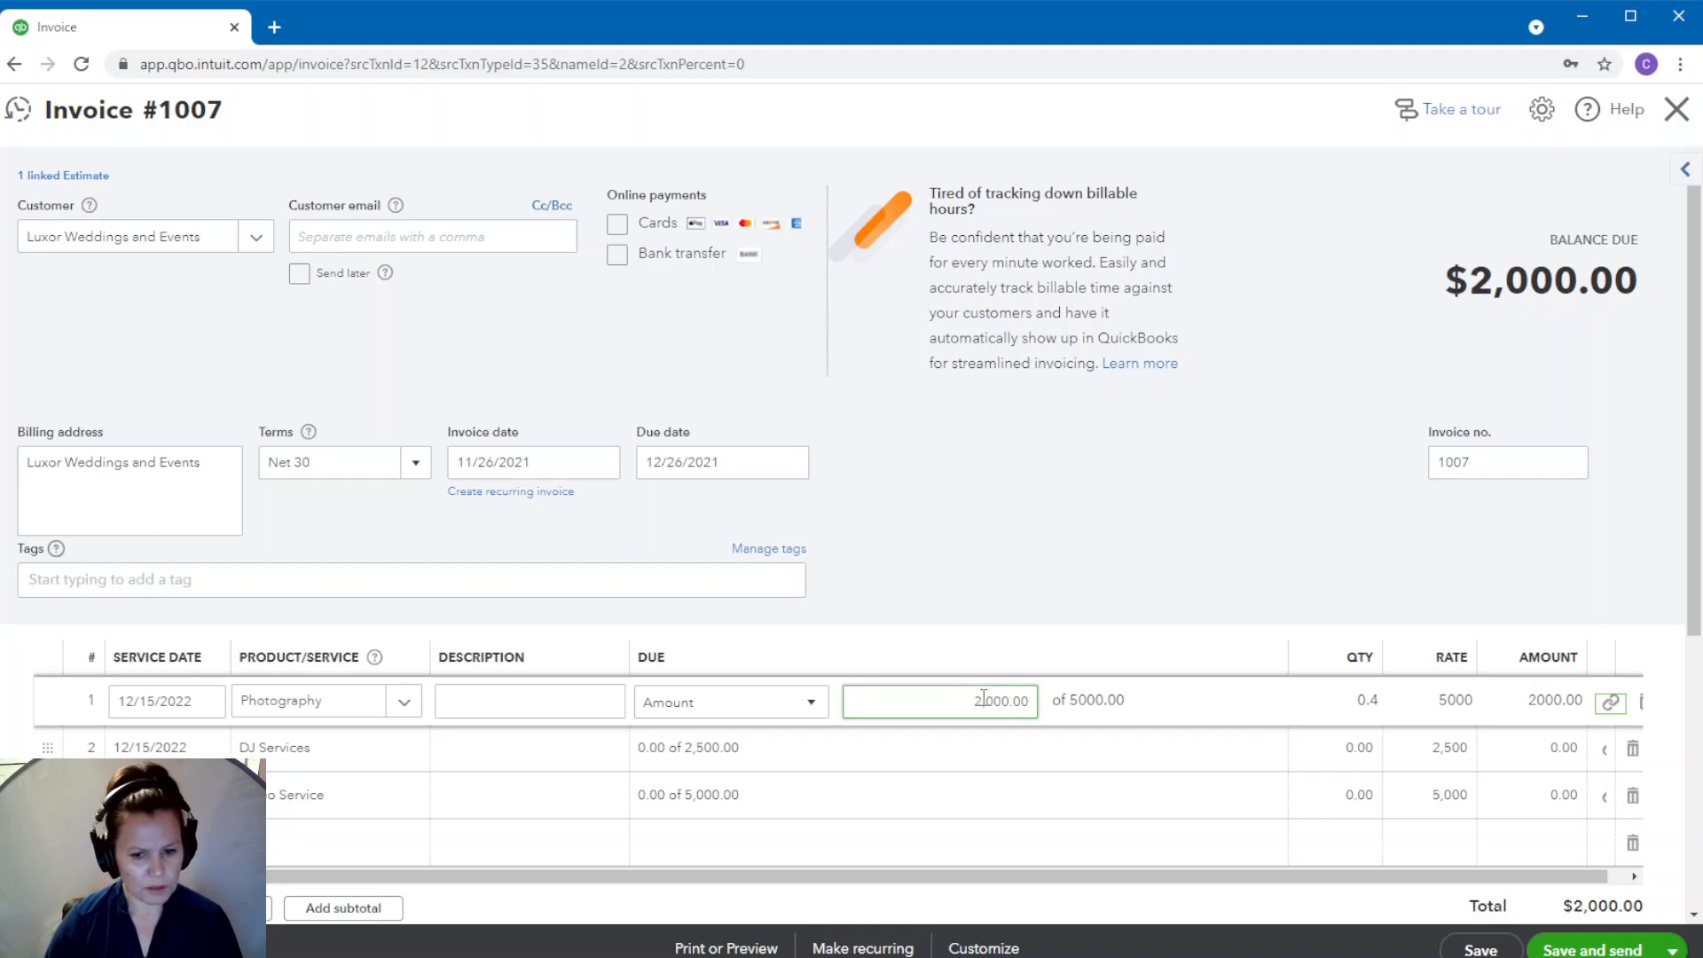
- Set the amount due on the second invoice's DJ Services line to 1,000
click(969, 762)
click(1018, 749)
text(1,00)
text(000)
key(Tab)
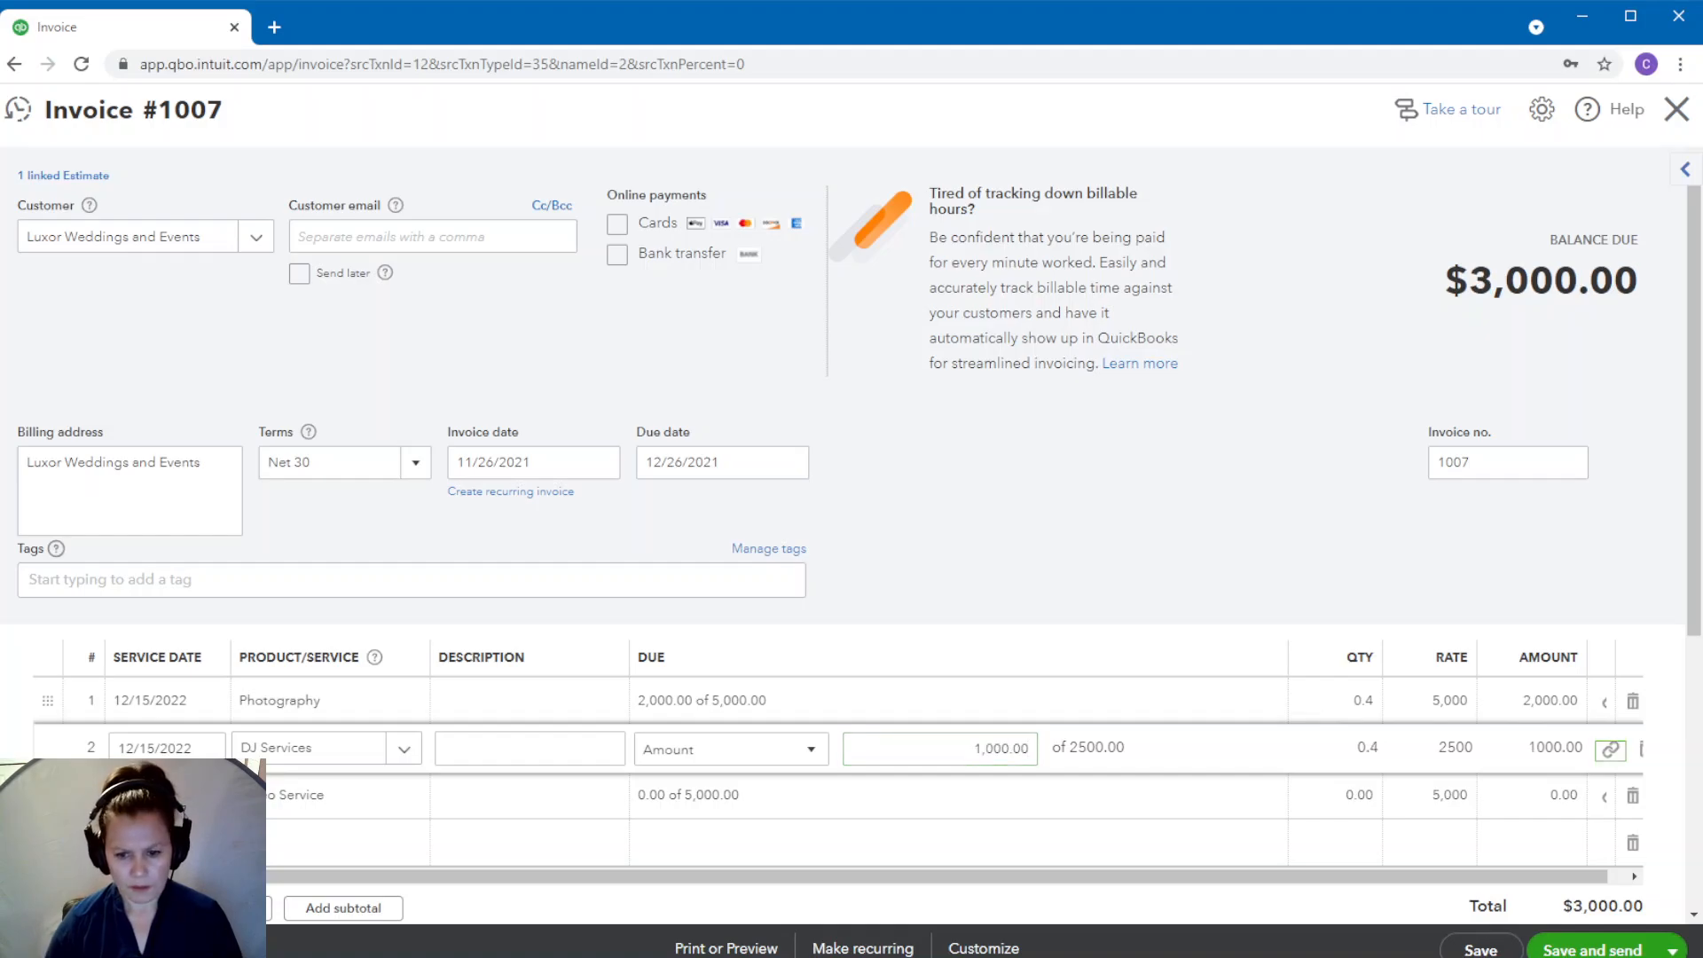
- Set the amount due on the second invoice's Video Service line to 2,000 and save the invoice
click(925, 805)
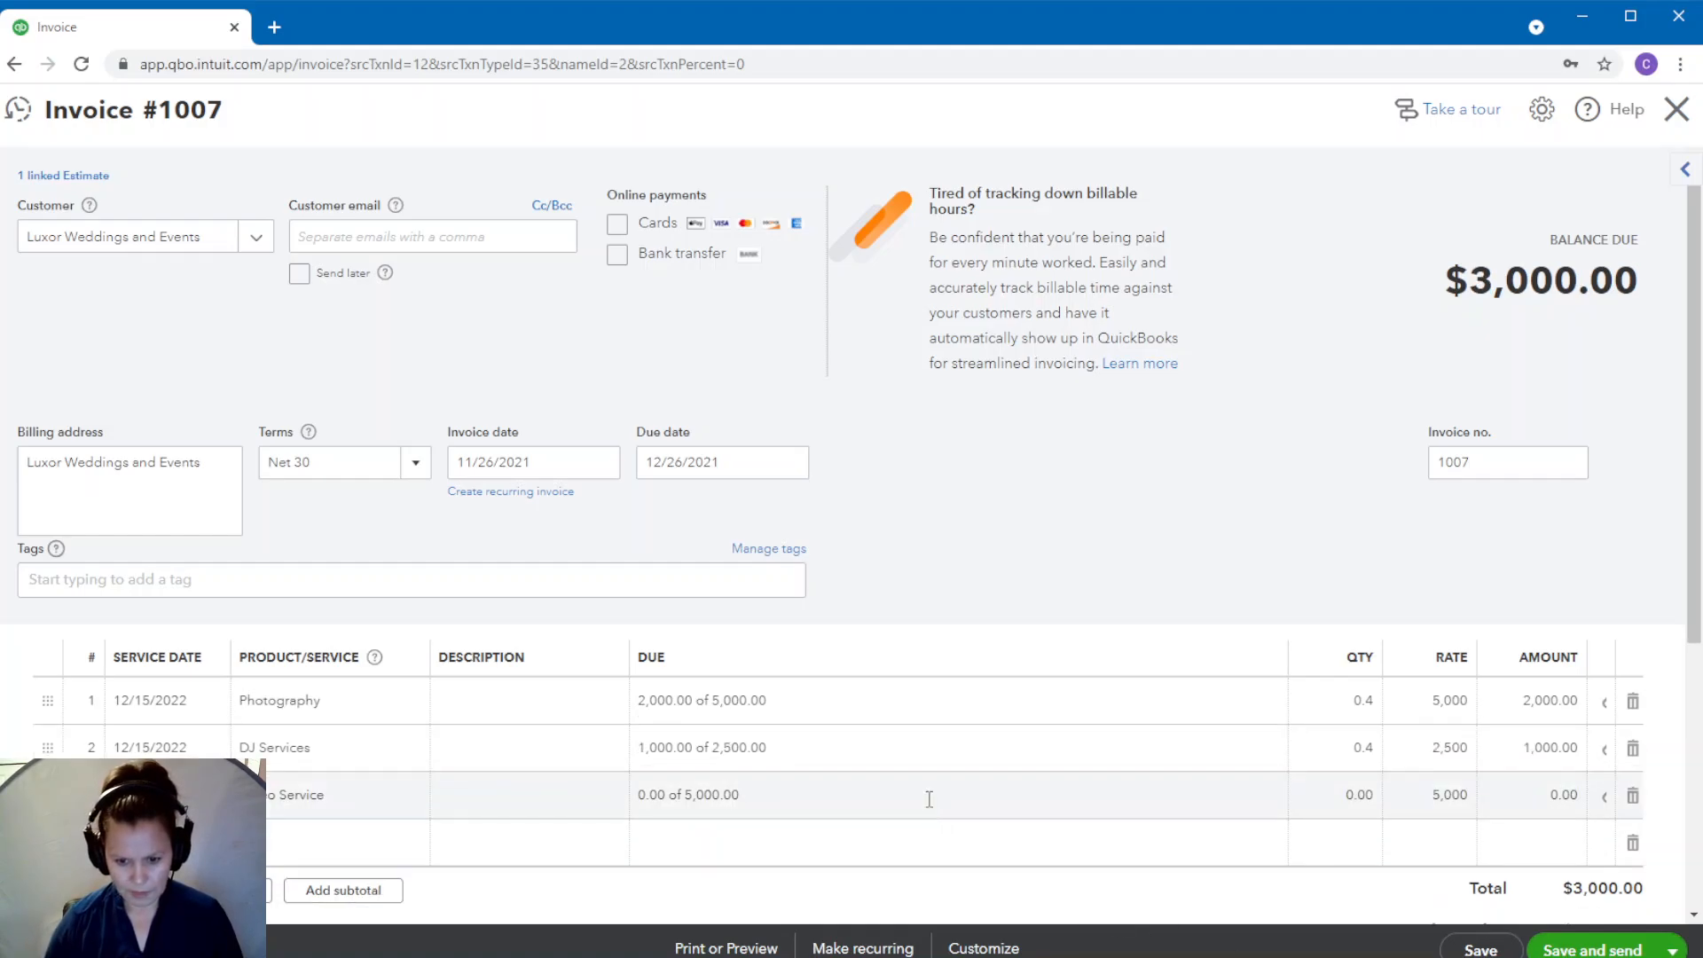
text(2000)
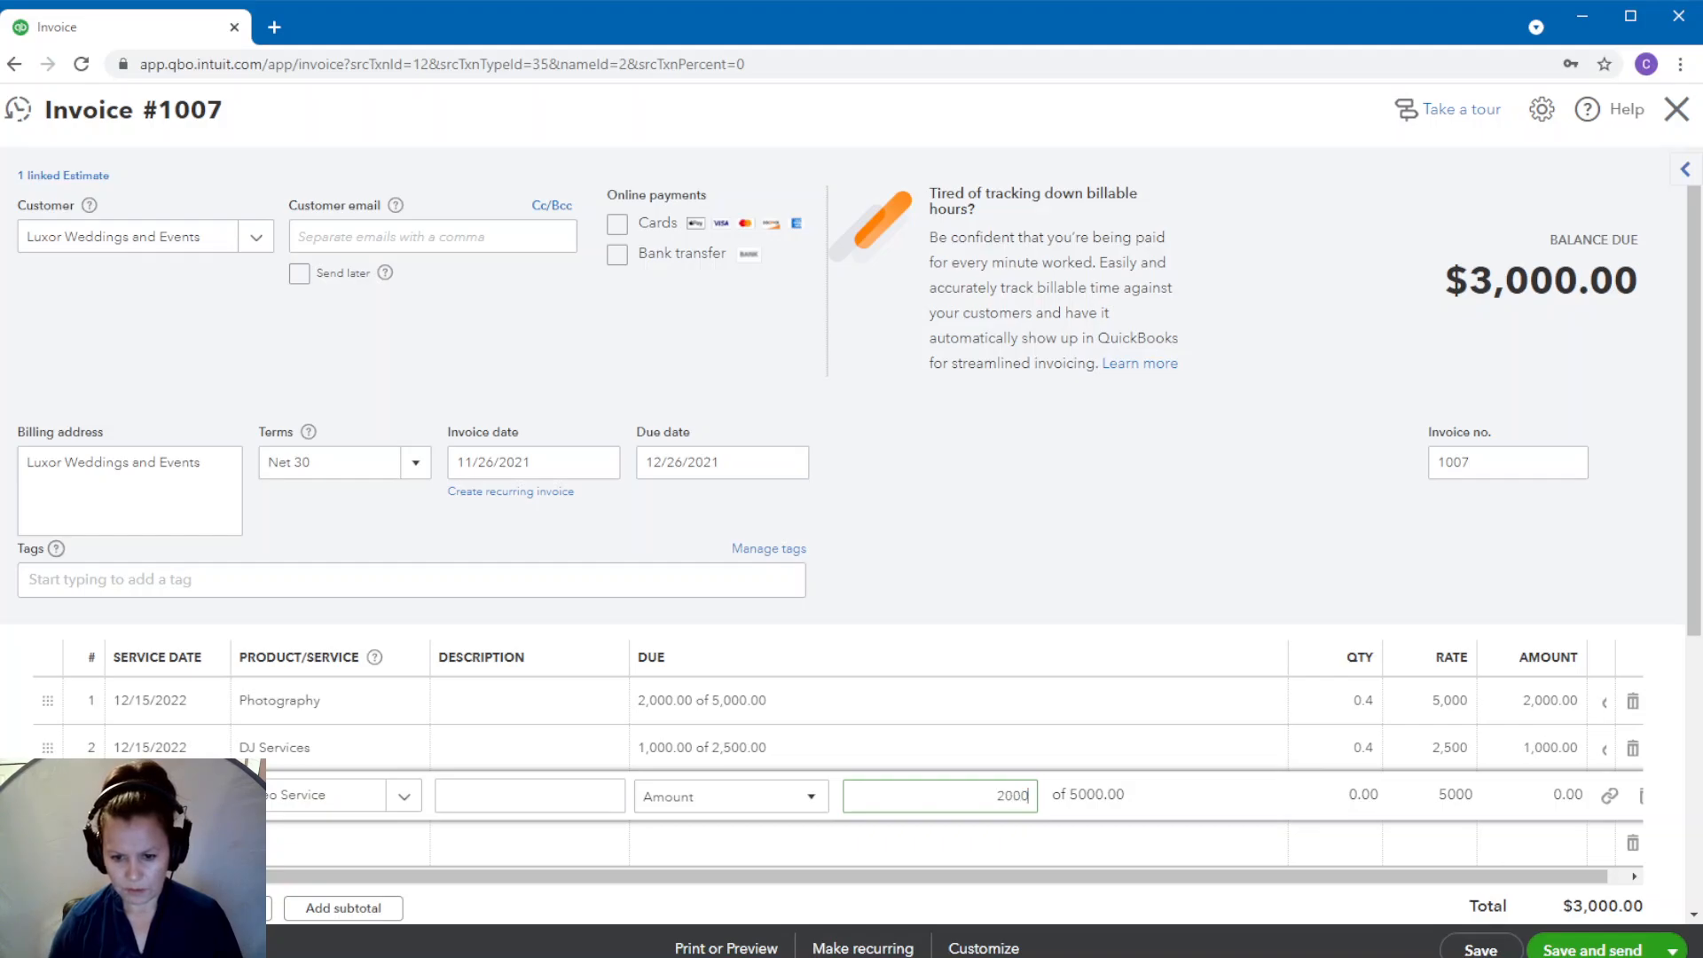
key(Tab)
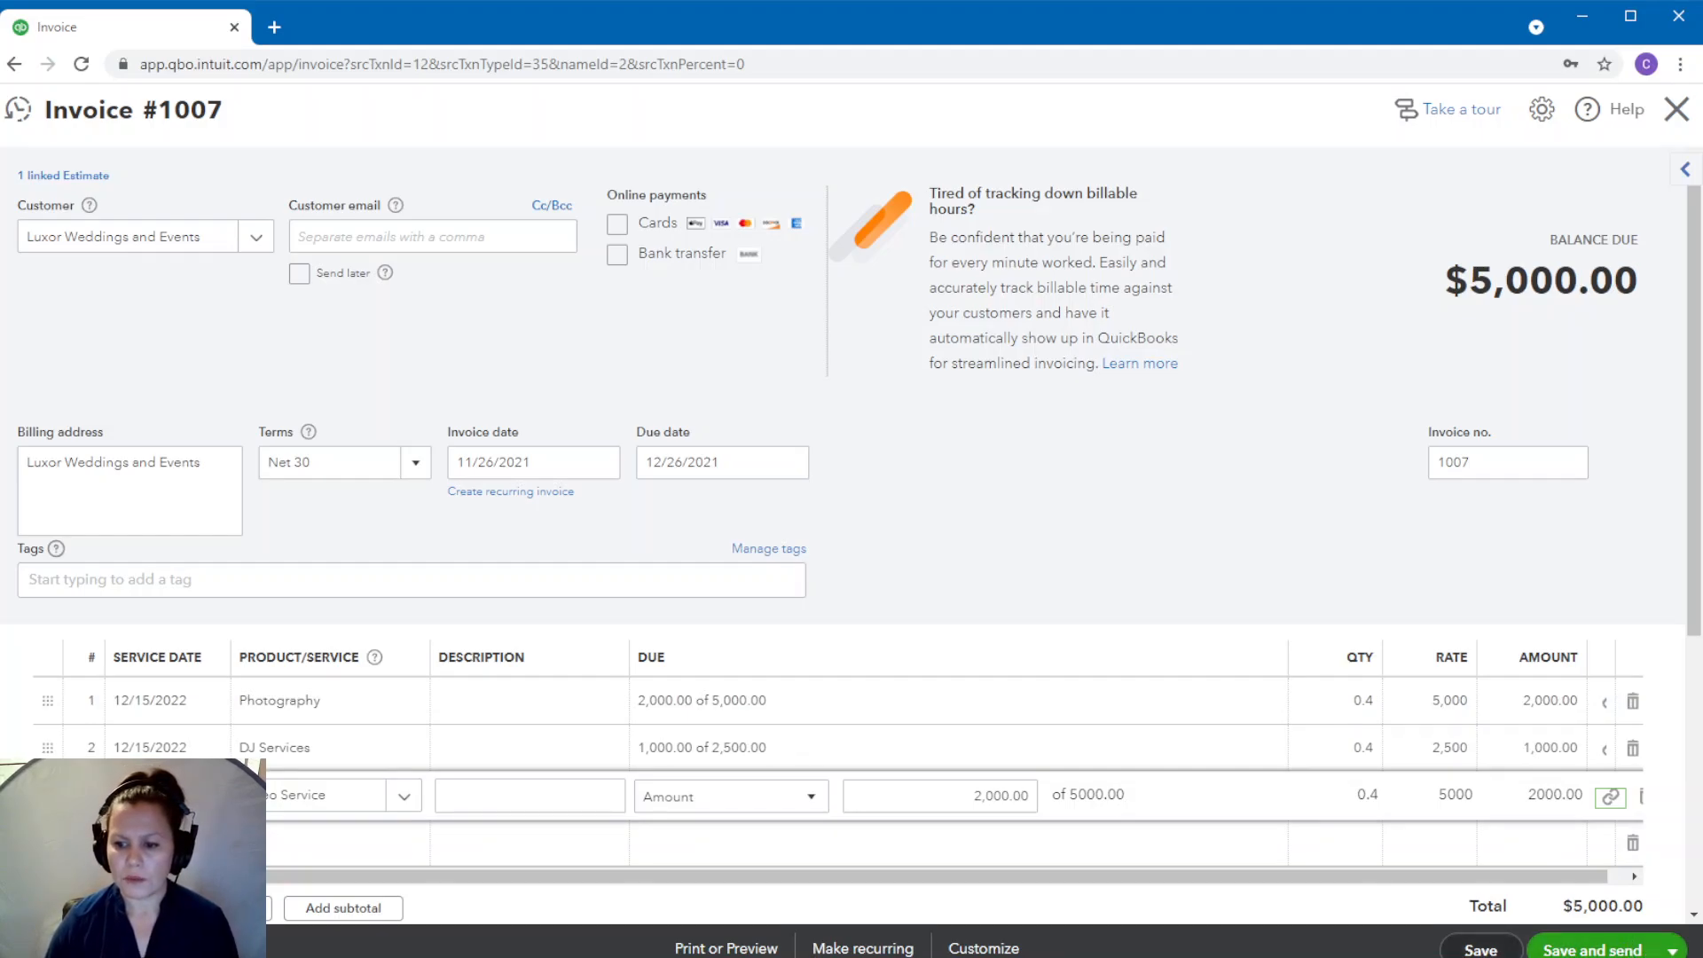
click(1480, 948)
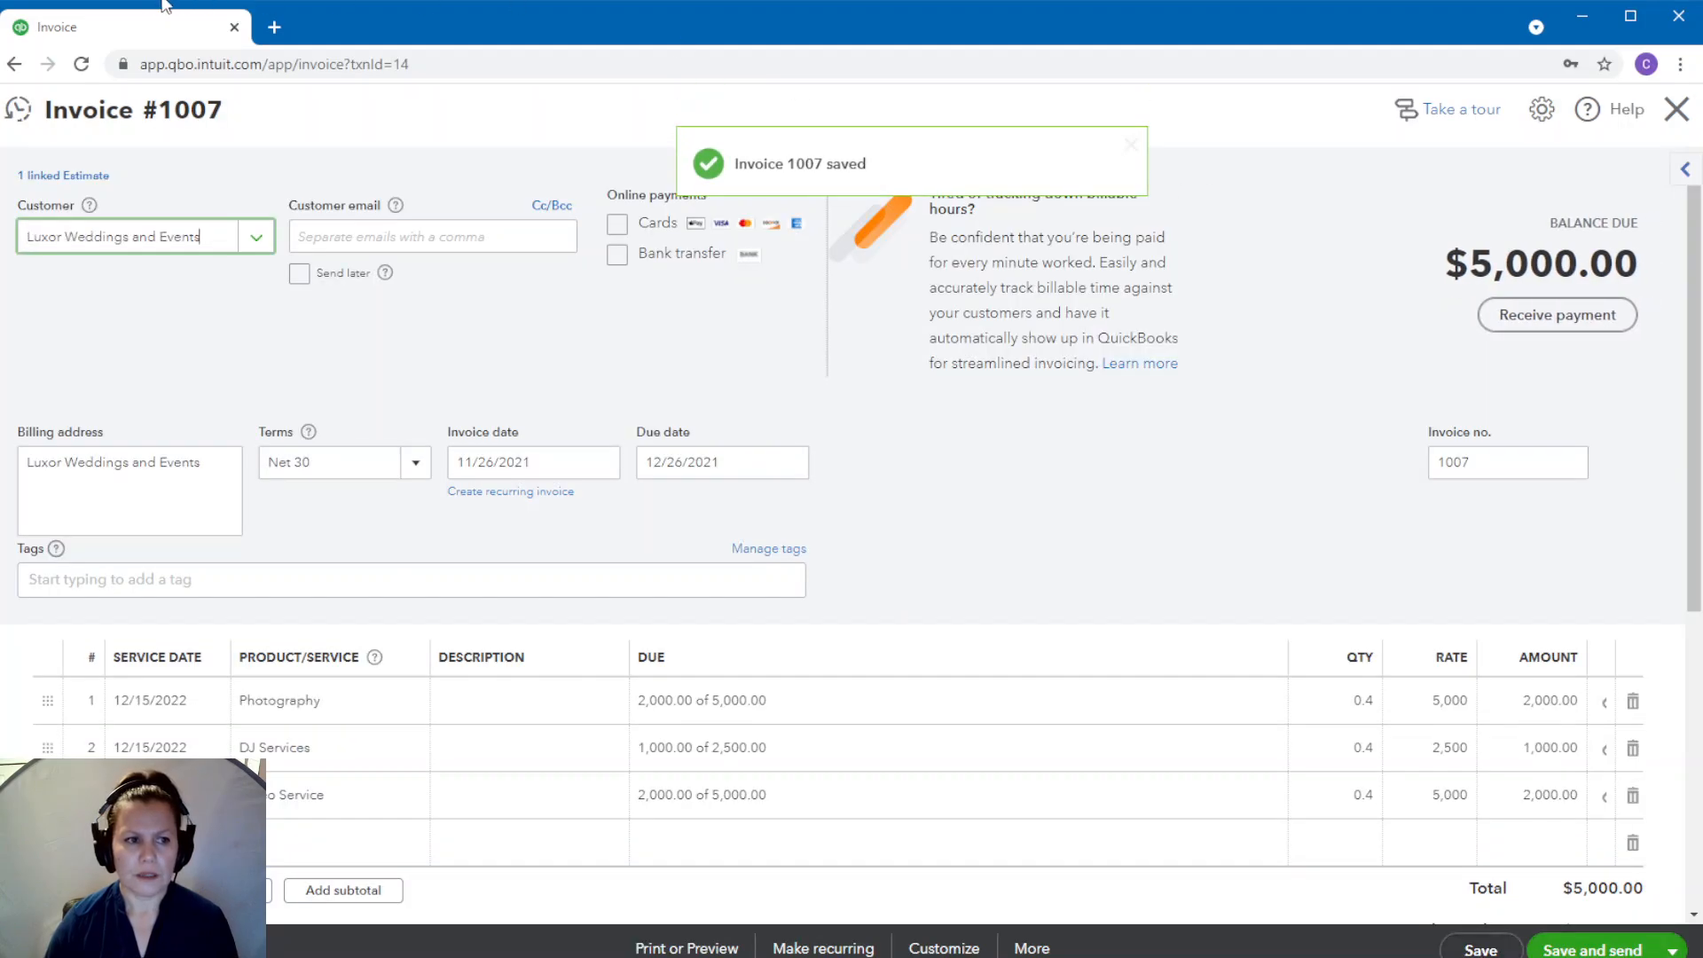
- Open the estimate linked to the saved invoice and check its linked transactions
click(99, 180)
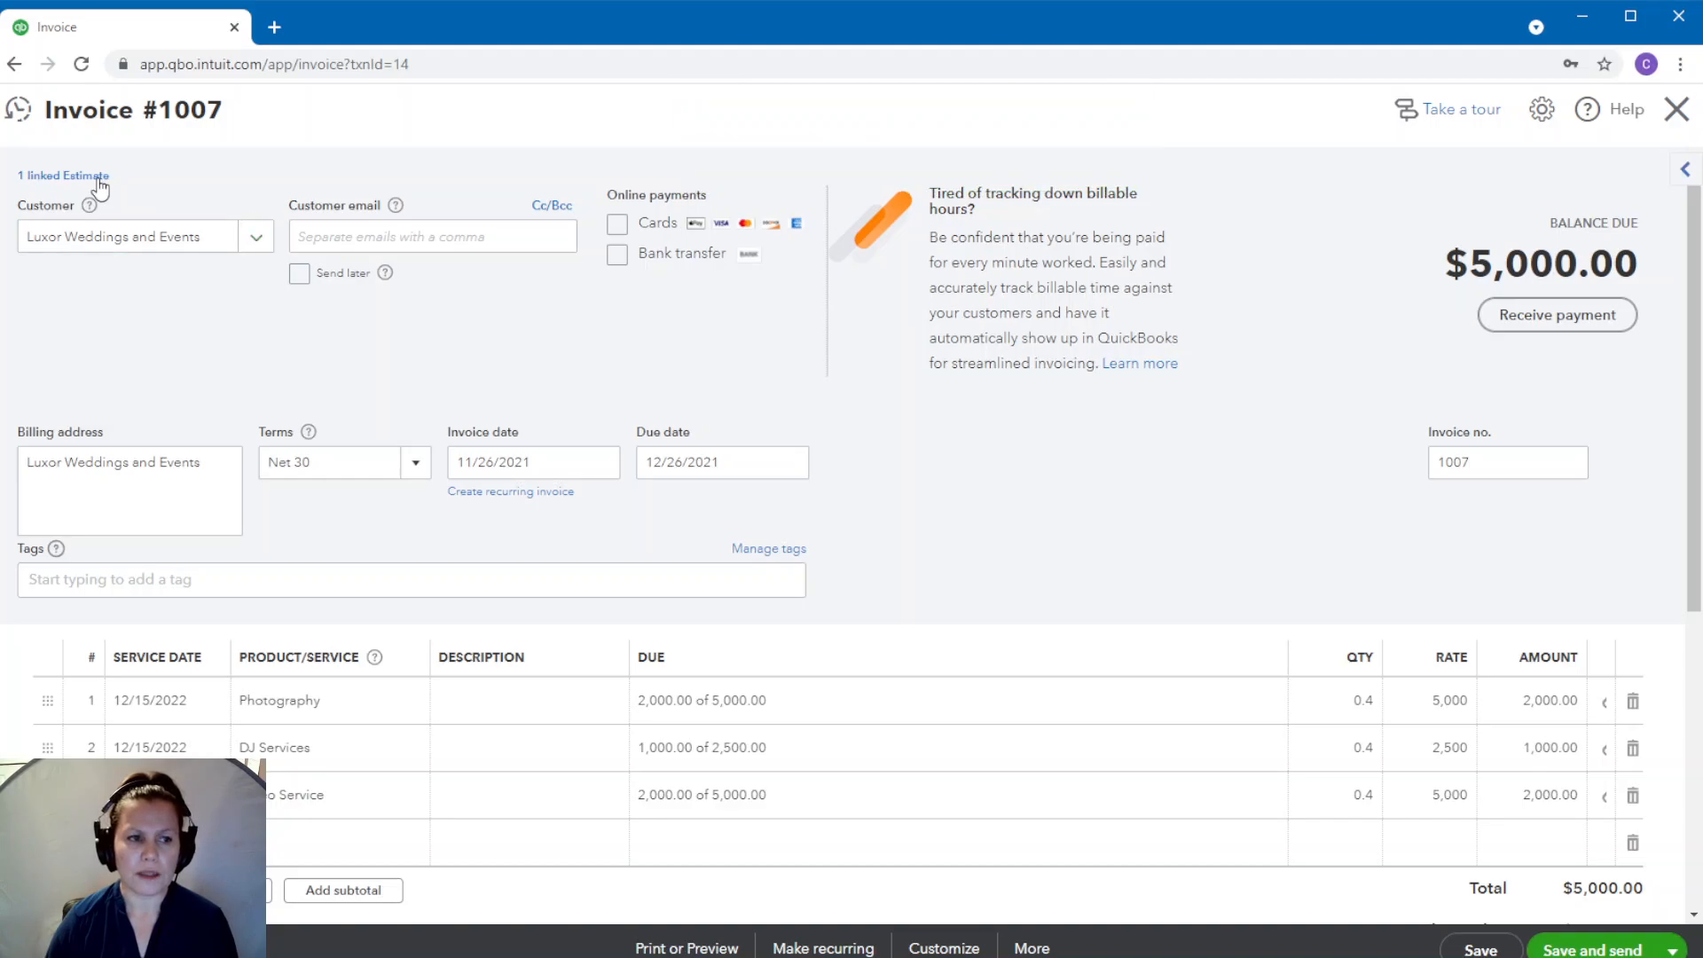
click(73, 257)
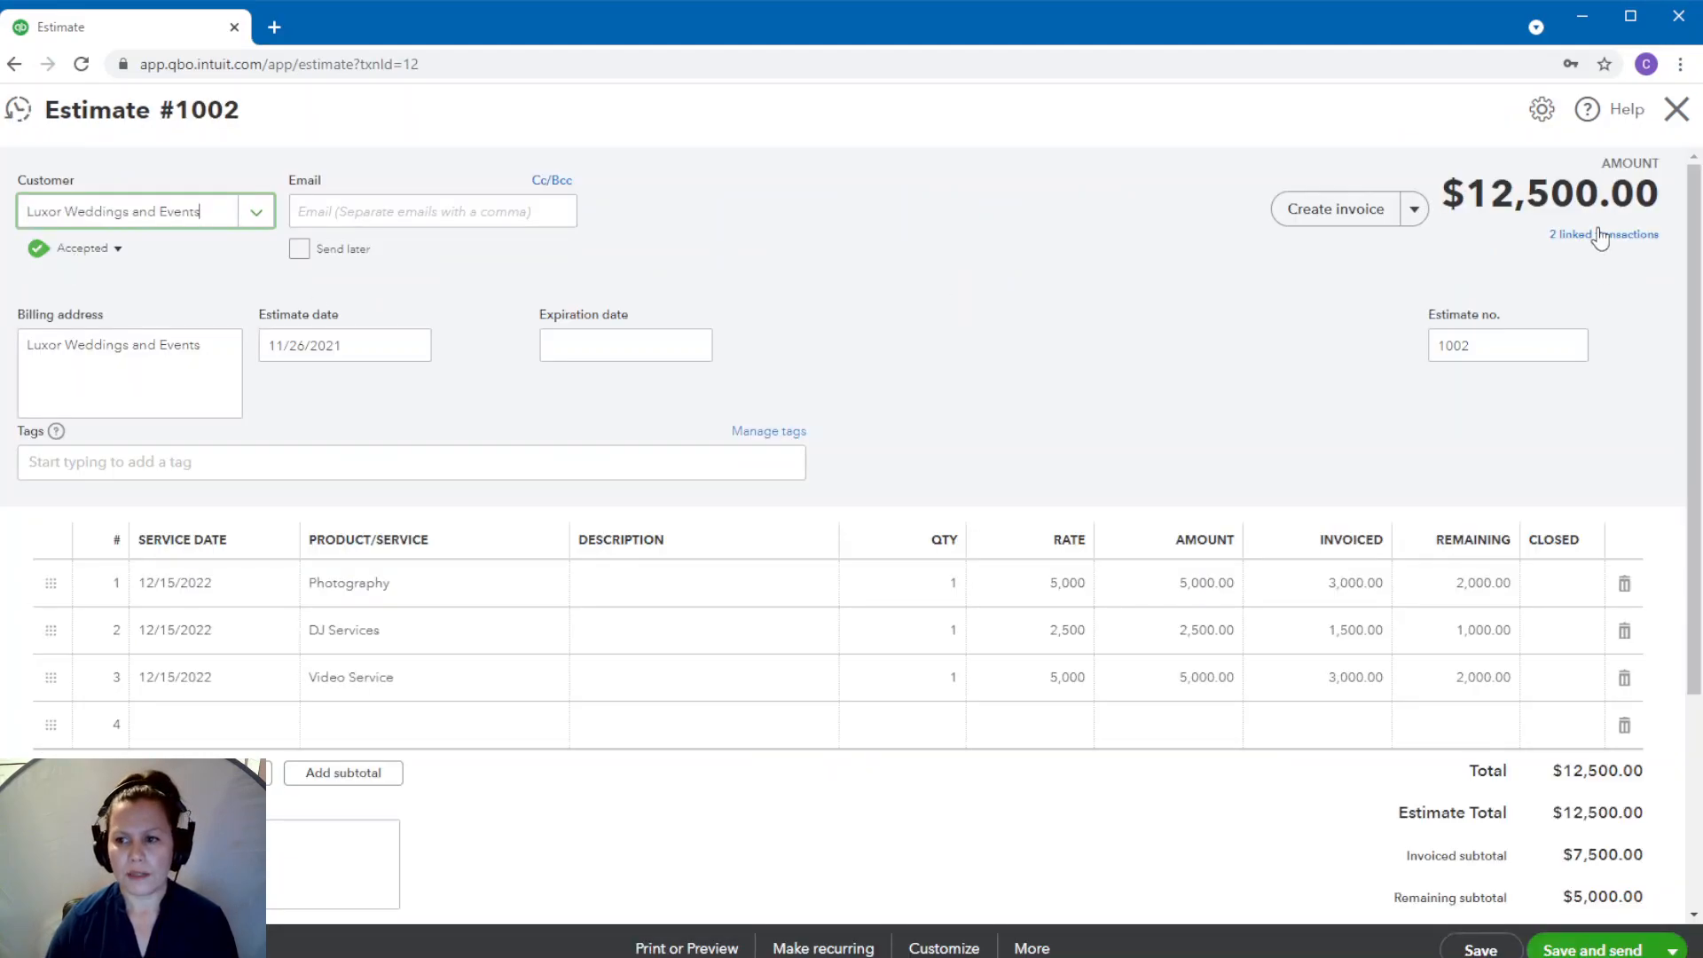
click(1605, 238)
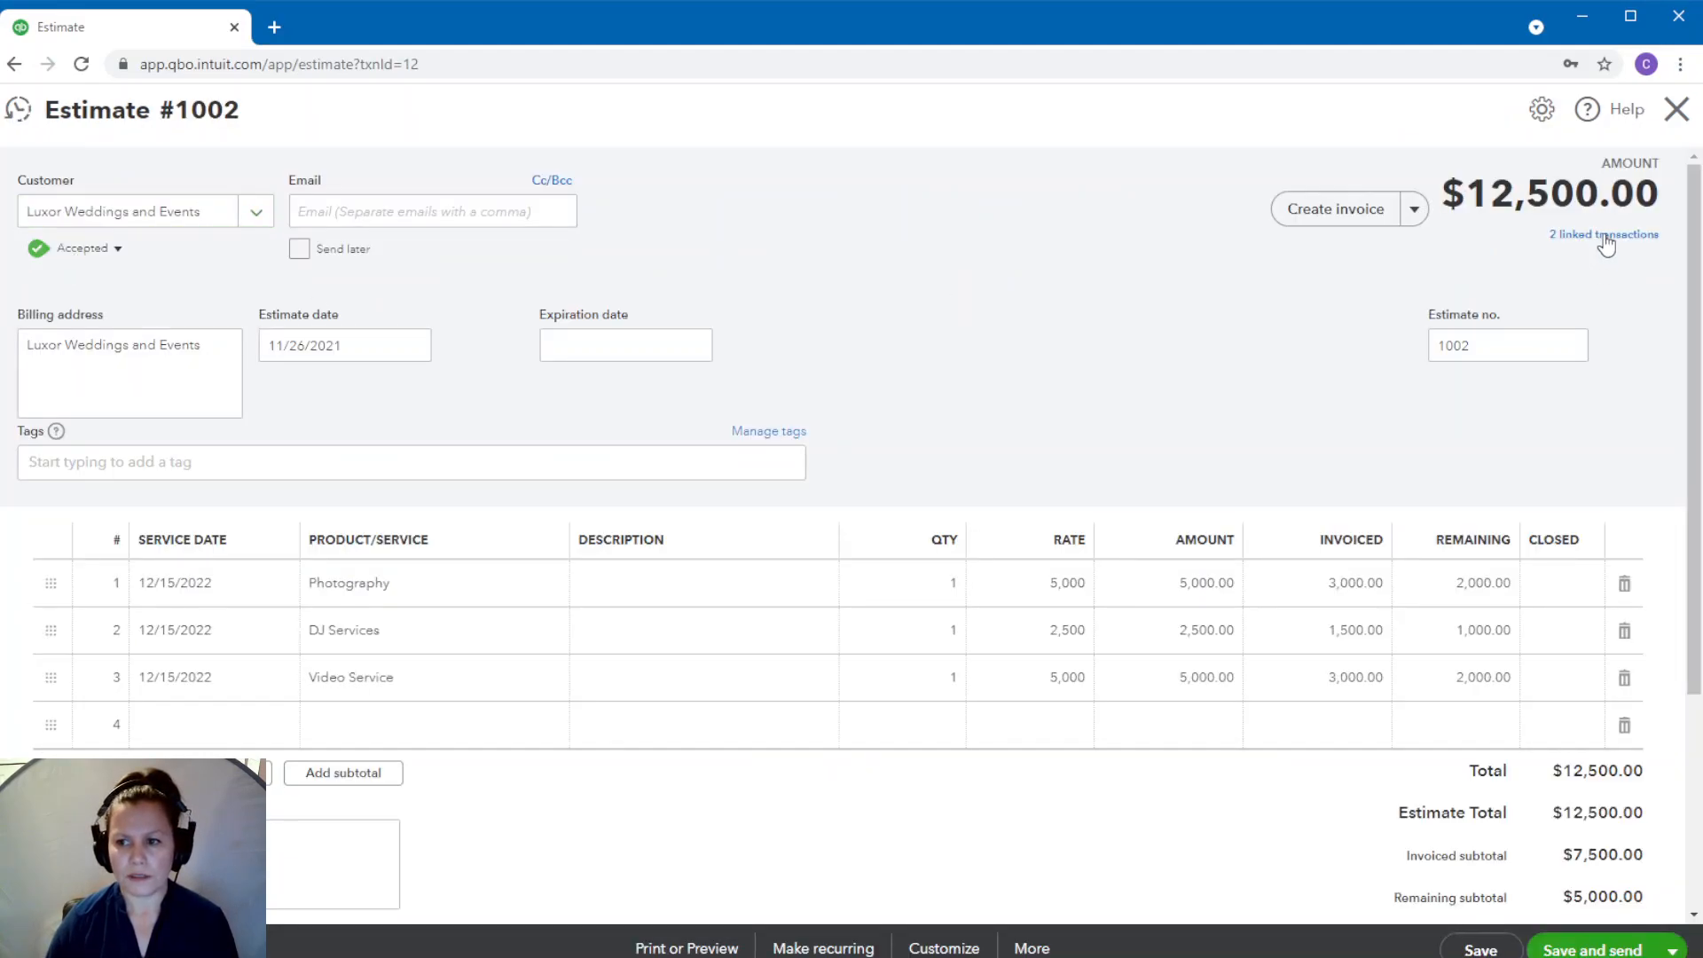
click(1487, 232)
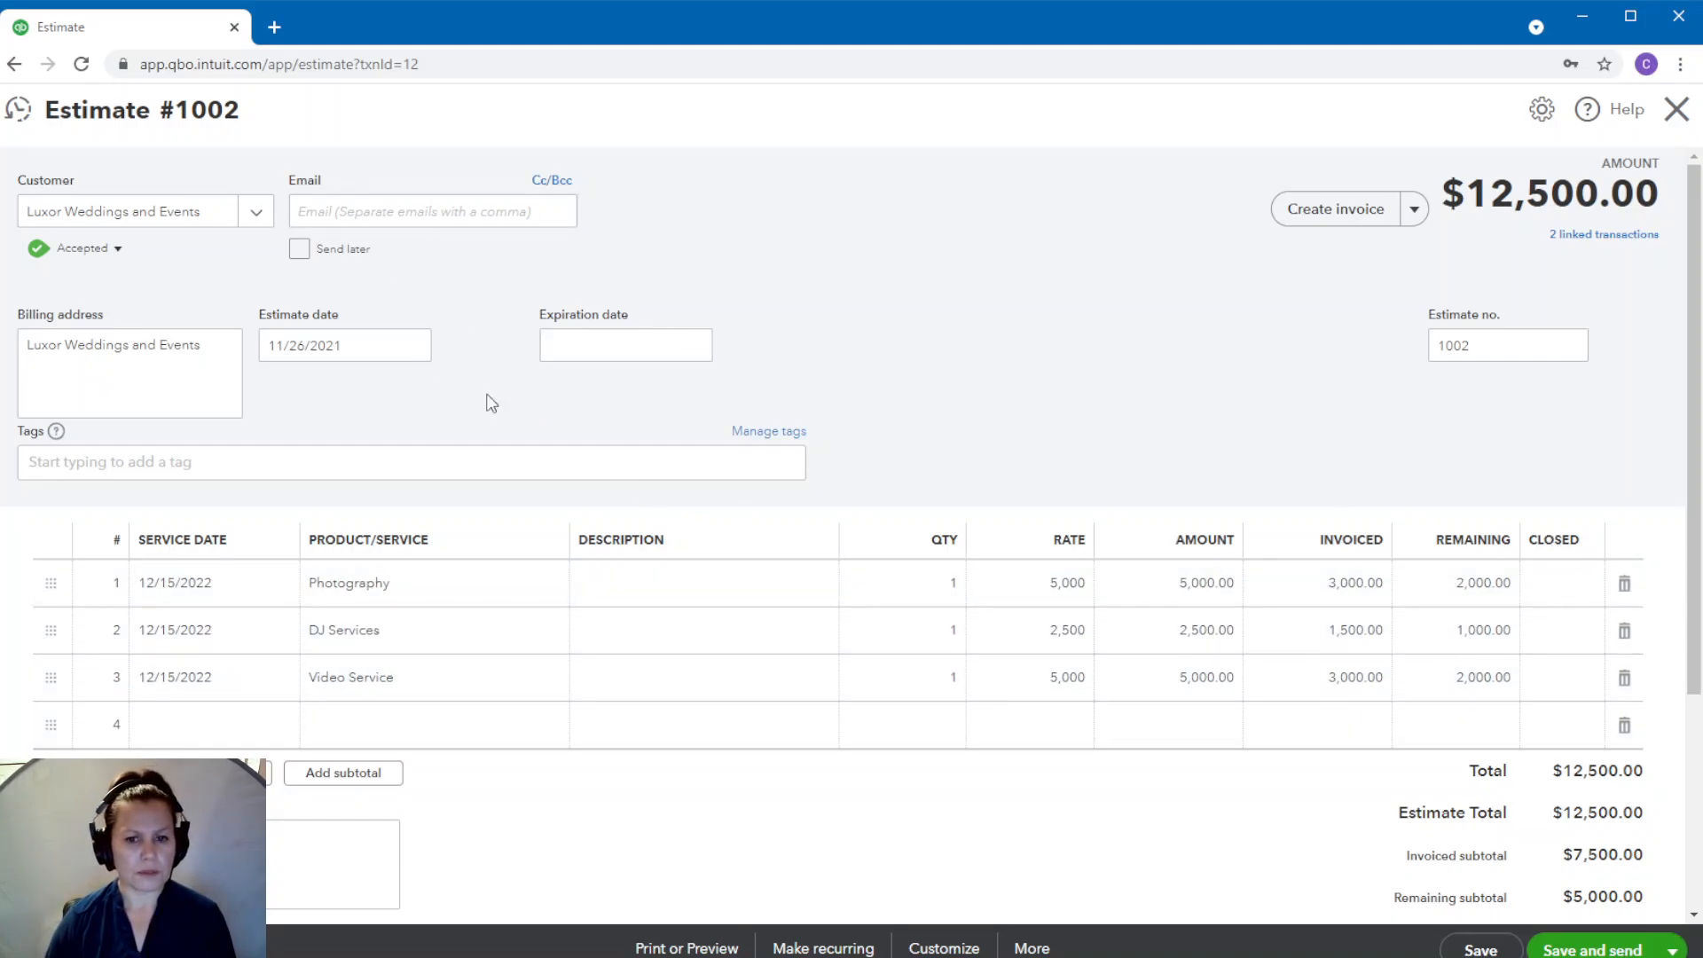
- Create a third invoice from estimate 1002 using a custom amount for each line
click(1327, 217)
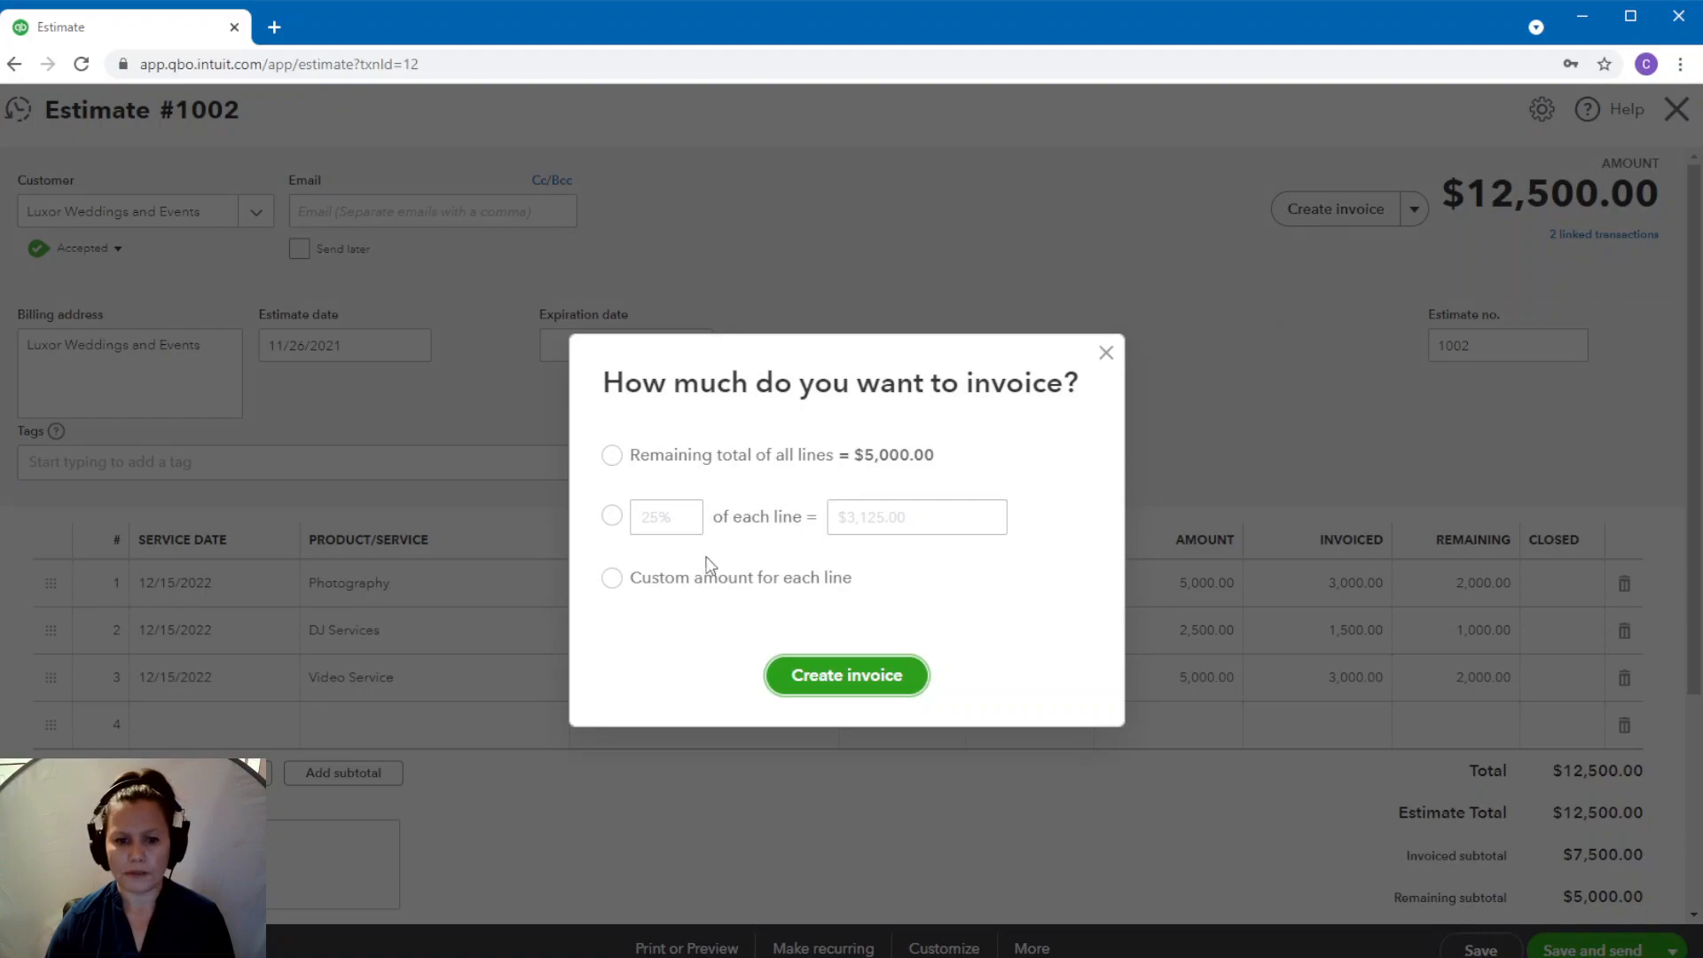
click(613, 580)
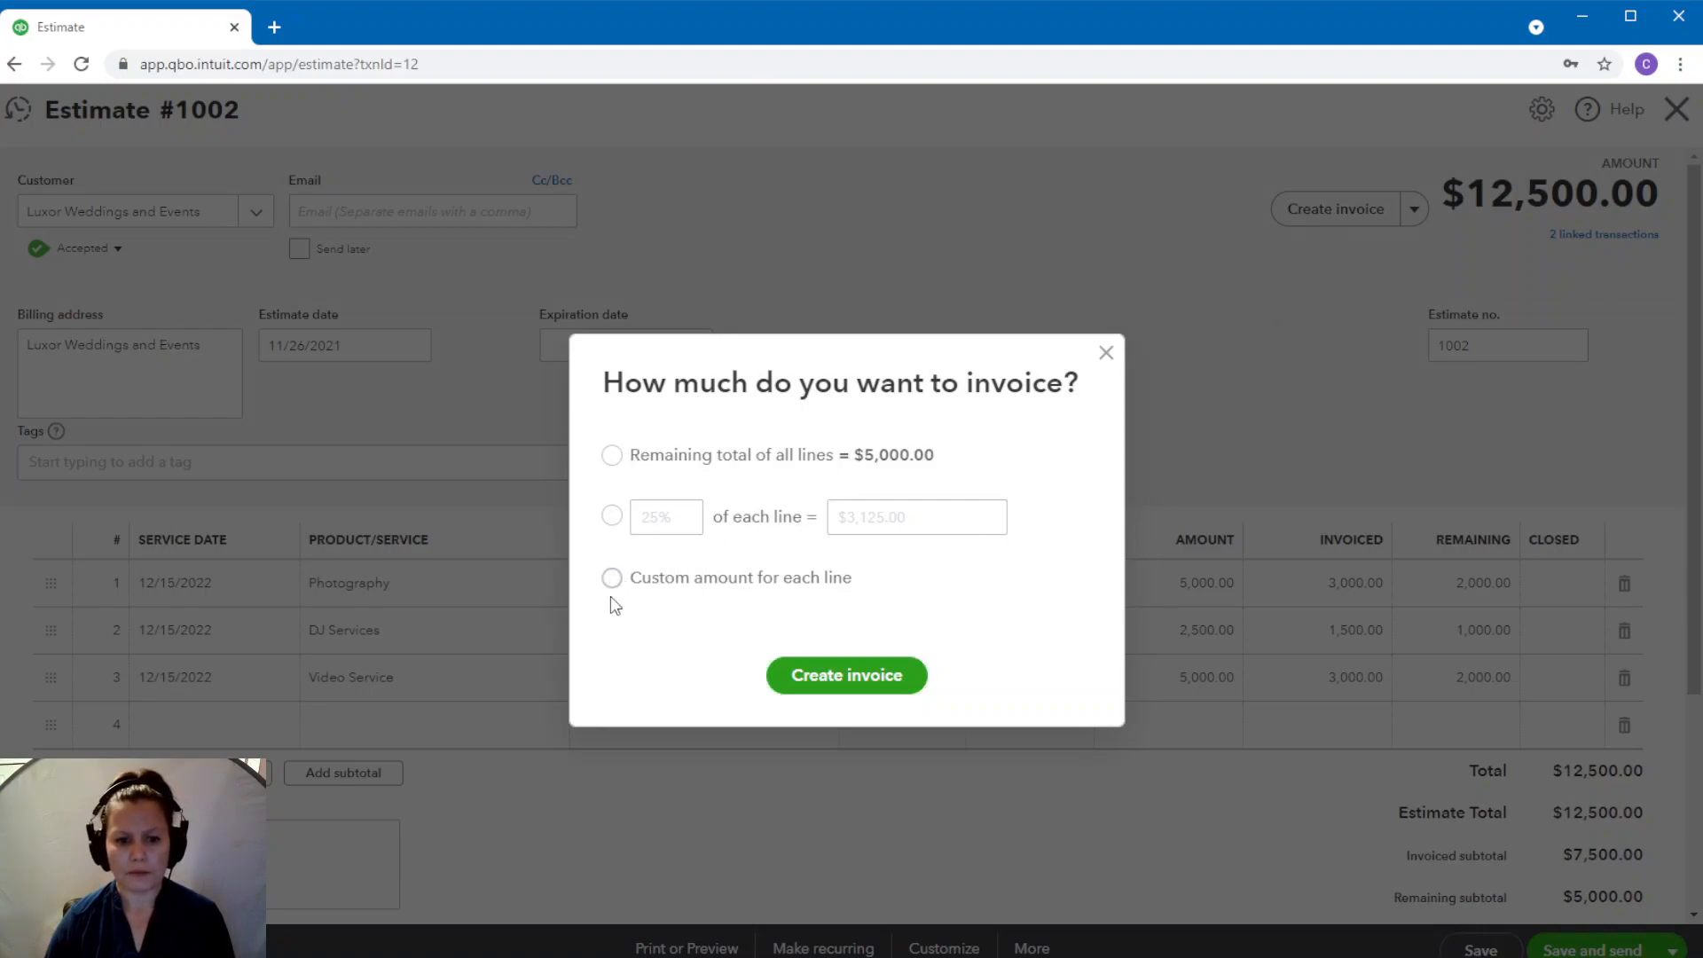
click(831, 681)
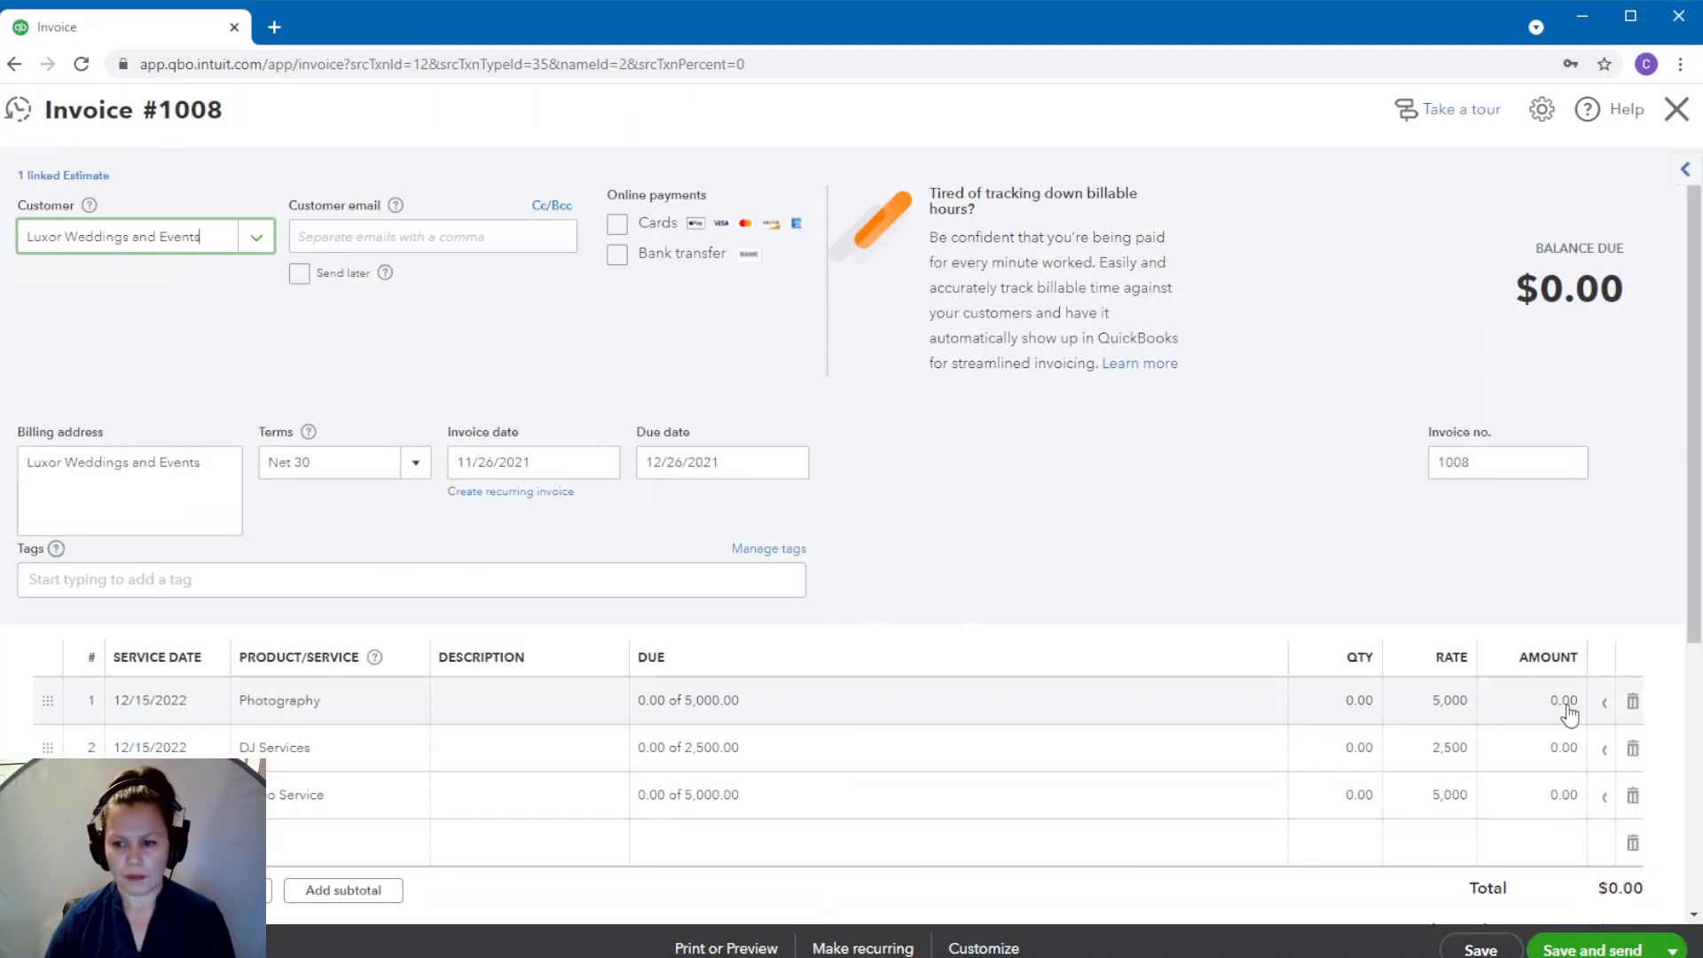
- Set the amount due on the third invoice's Photography line to 2,000
click(1348, 714)
click(910, 703)
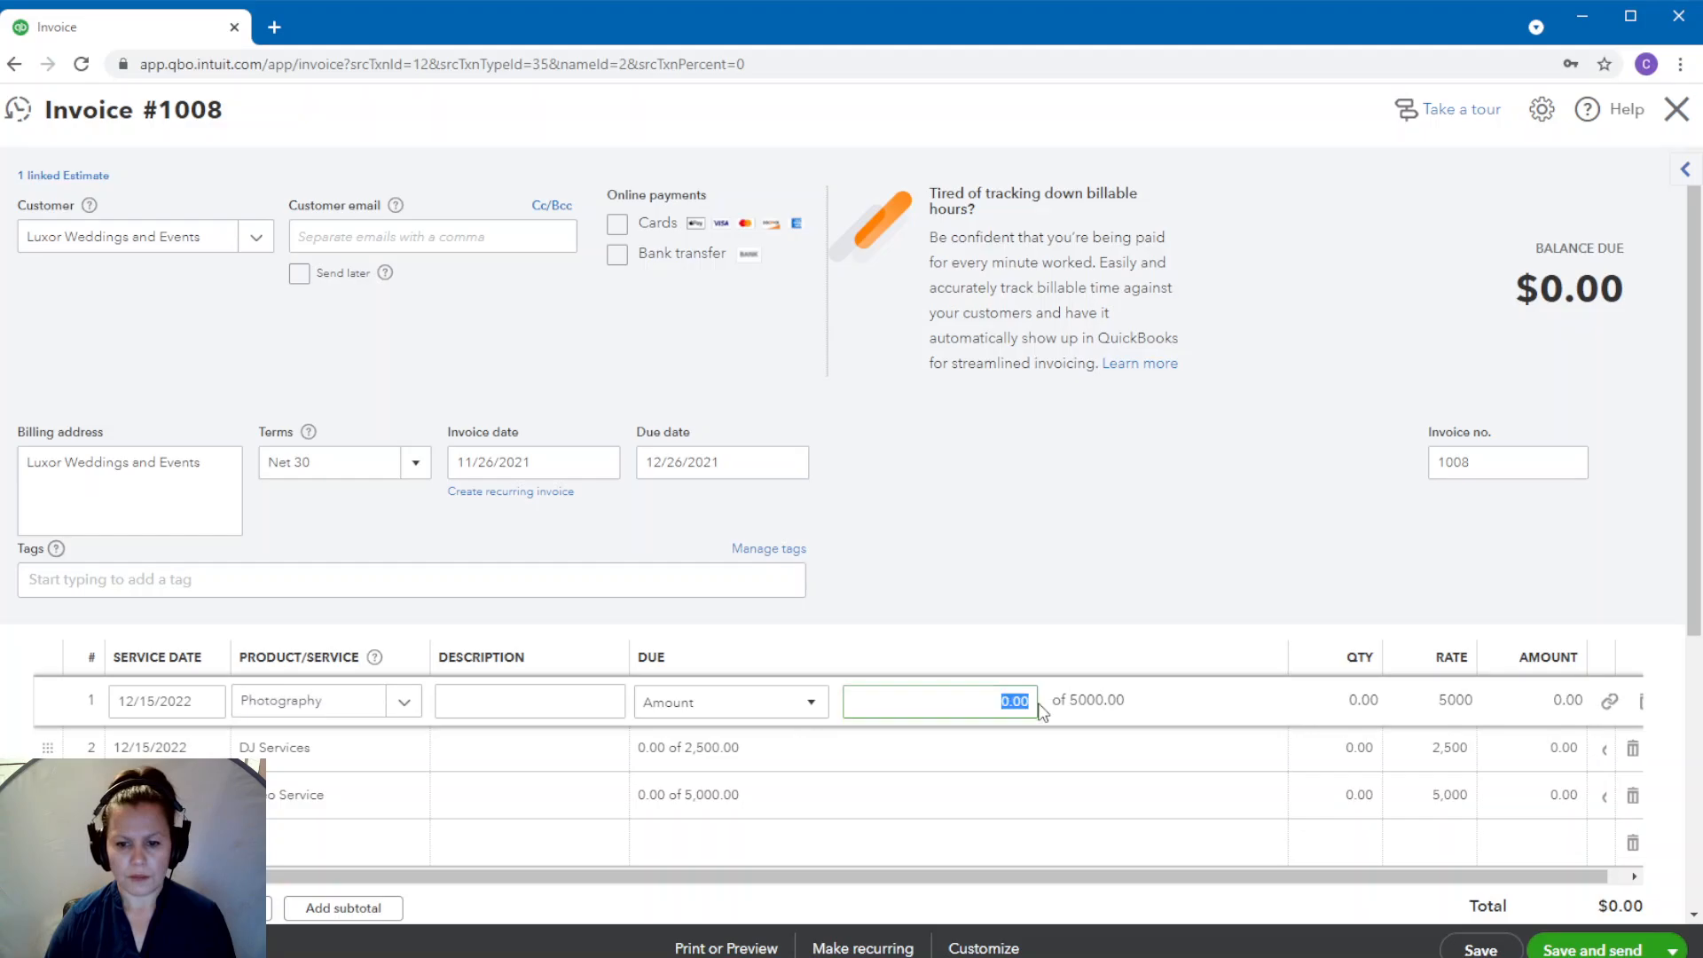
text(2,00)
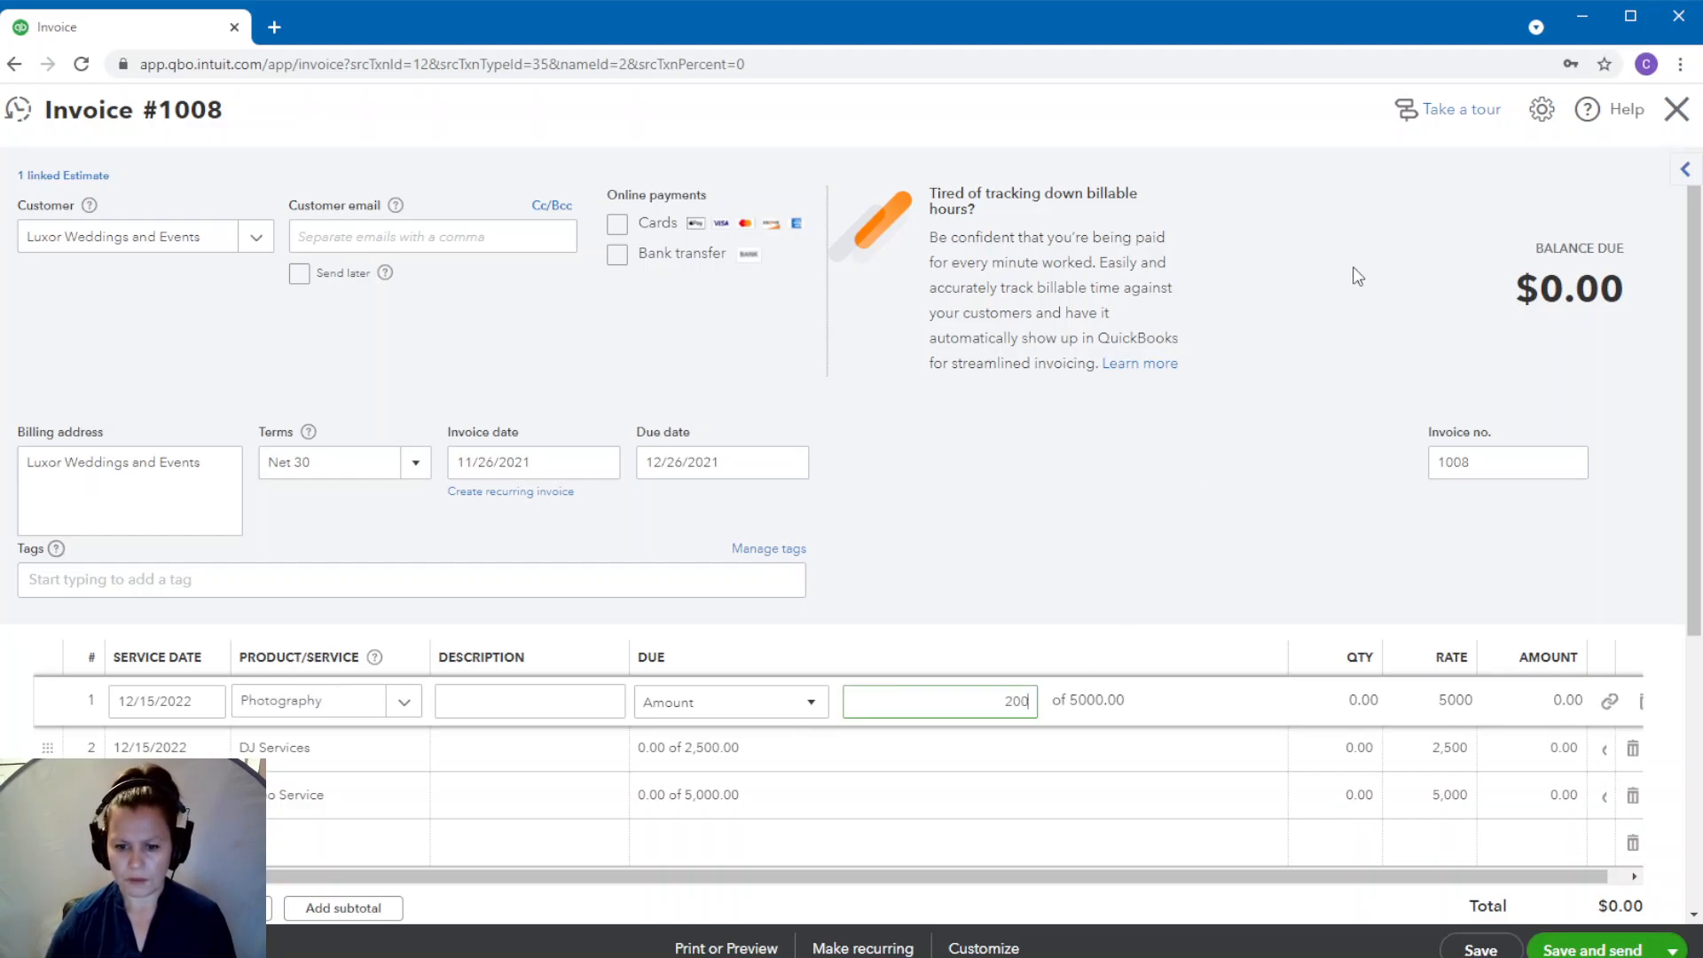
text(0)
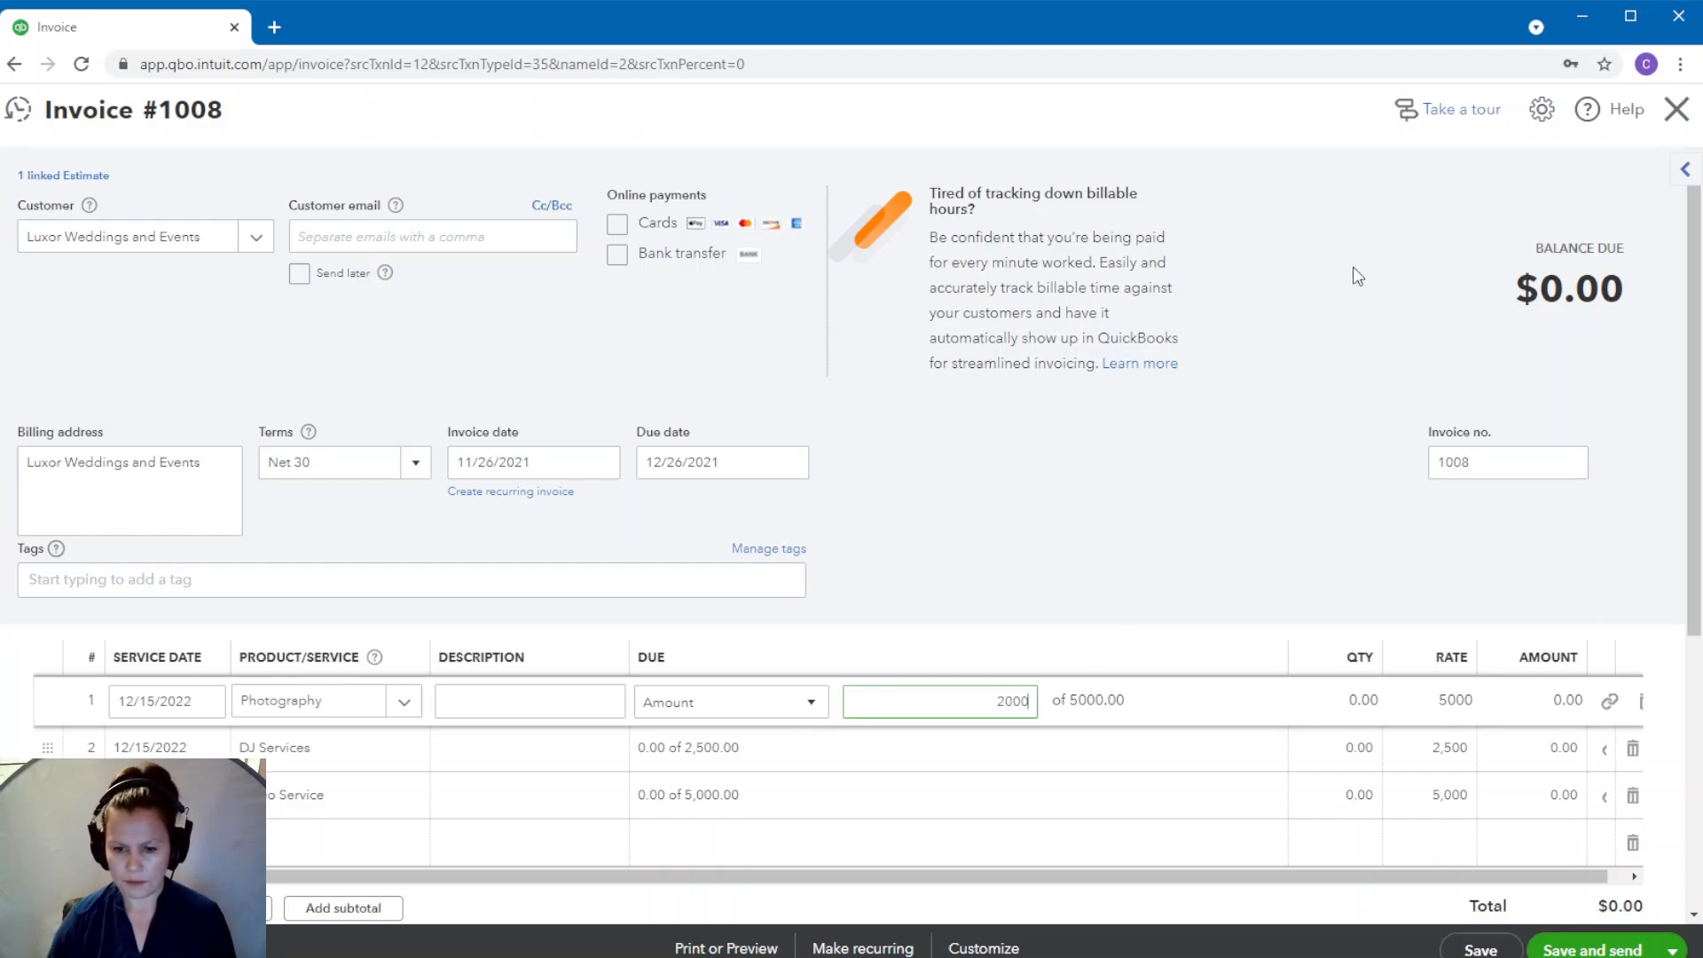
- Set the amount due on the third invoice's DJ Services line to 1,000
click(992, 760)
click(942, 755)
text(1000)
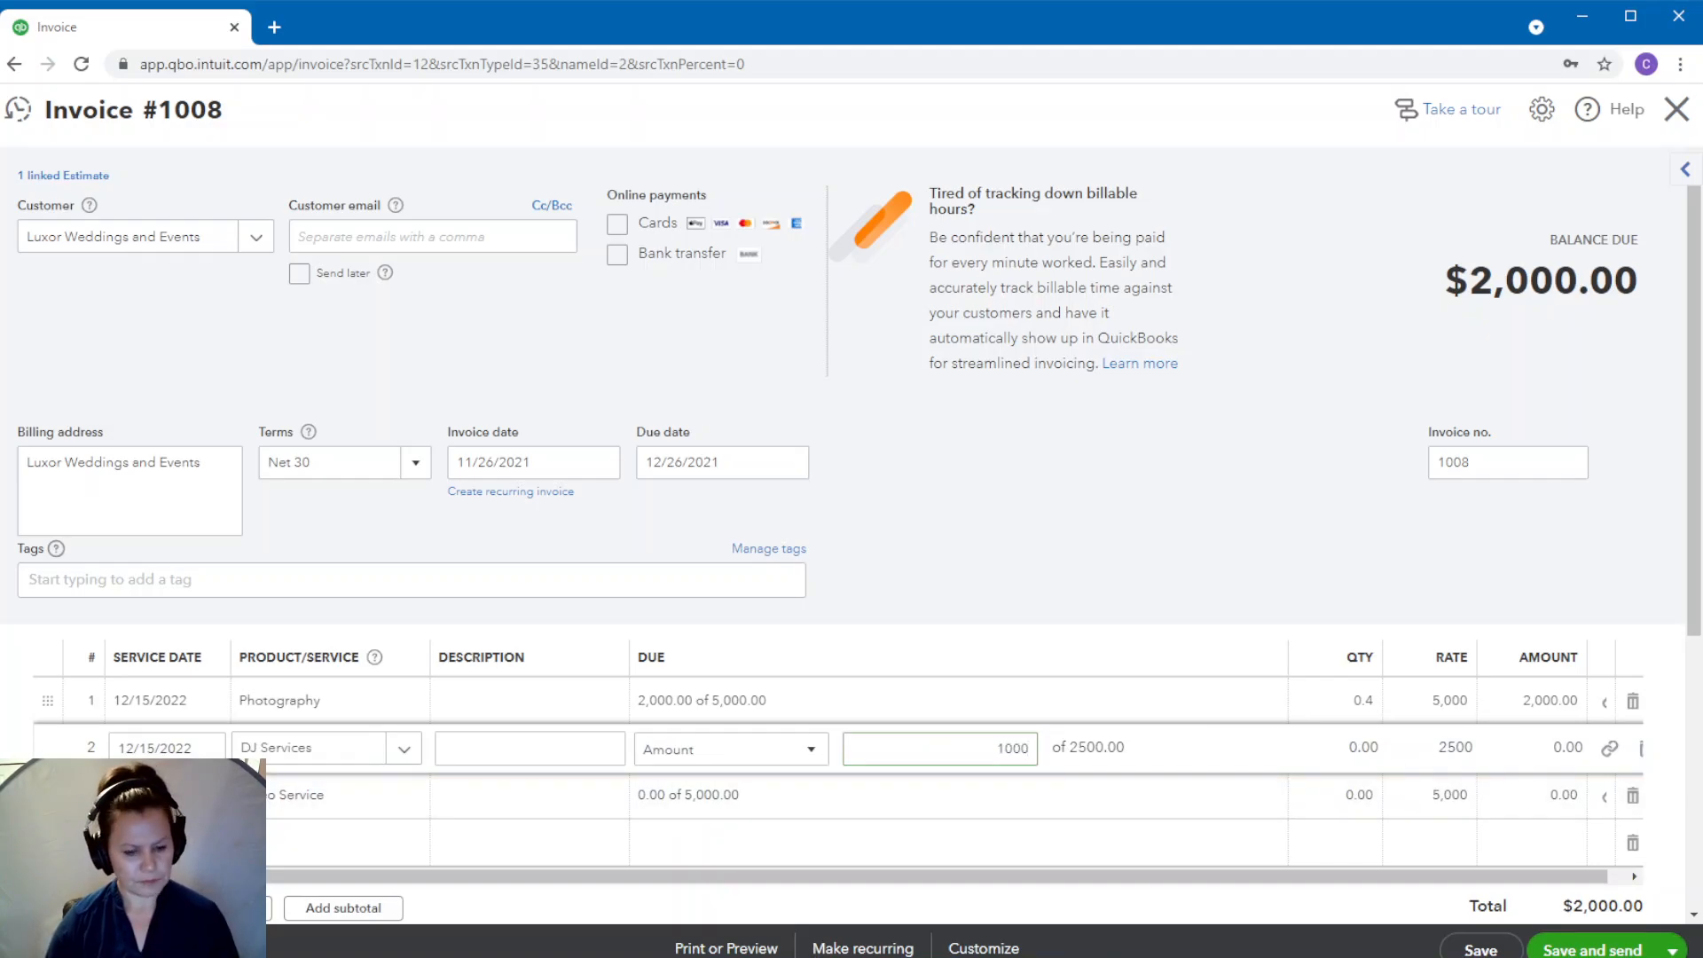
- Set the amount due on the third invoice's Video Service line to 2,000 and save the invoice
click(983, 793)
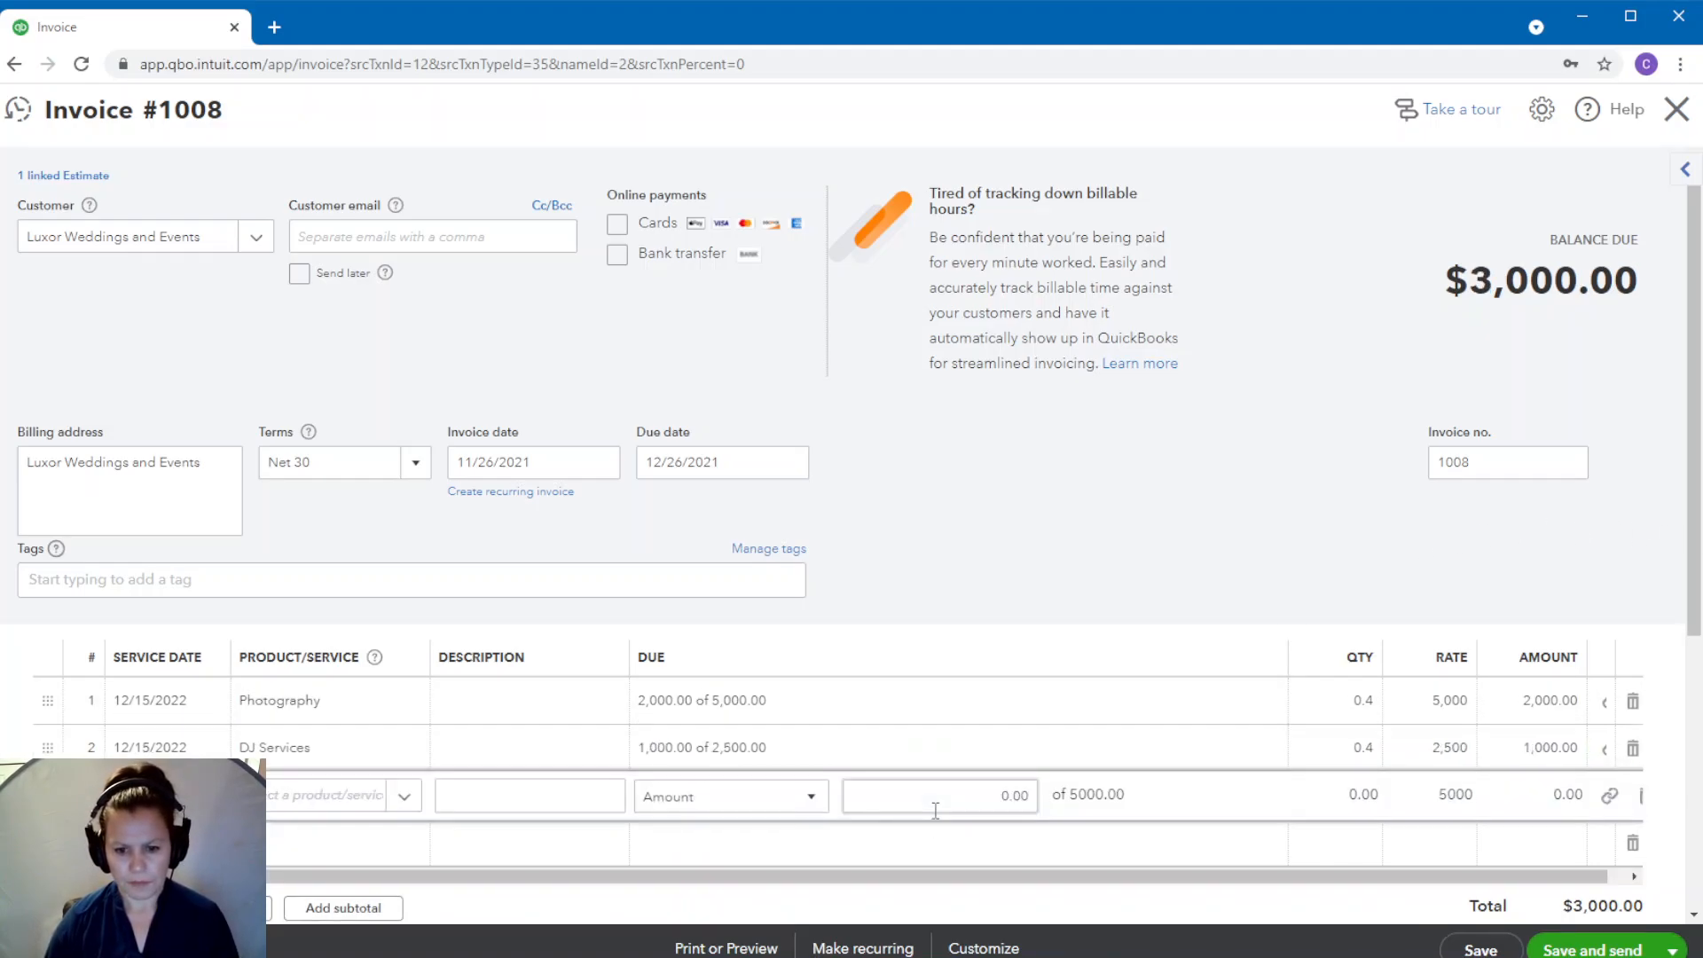
click(979, 784)
text(2000)
key(Tab)
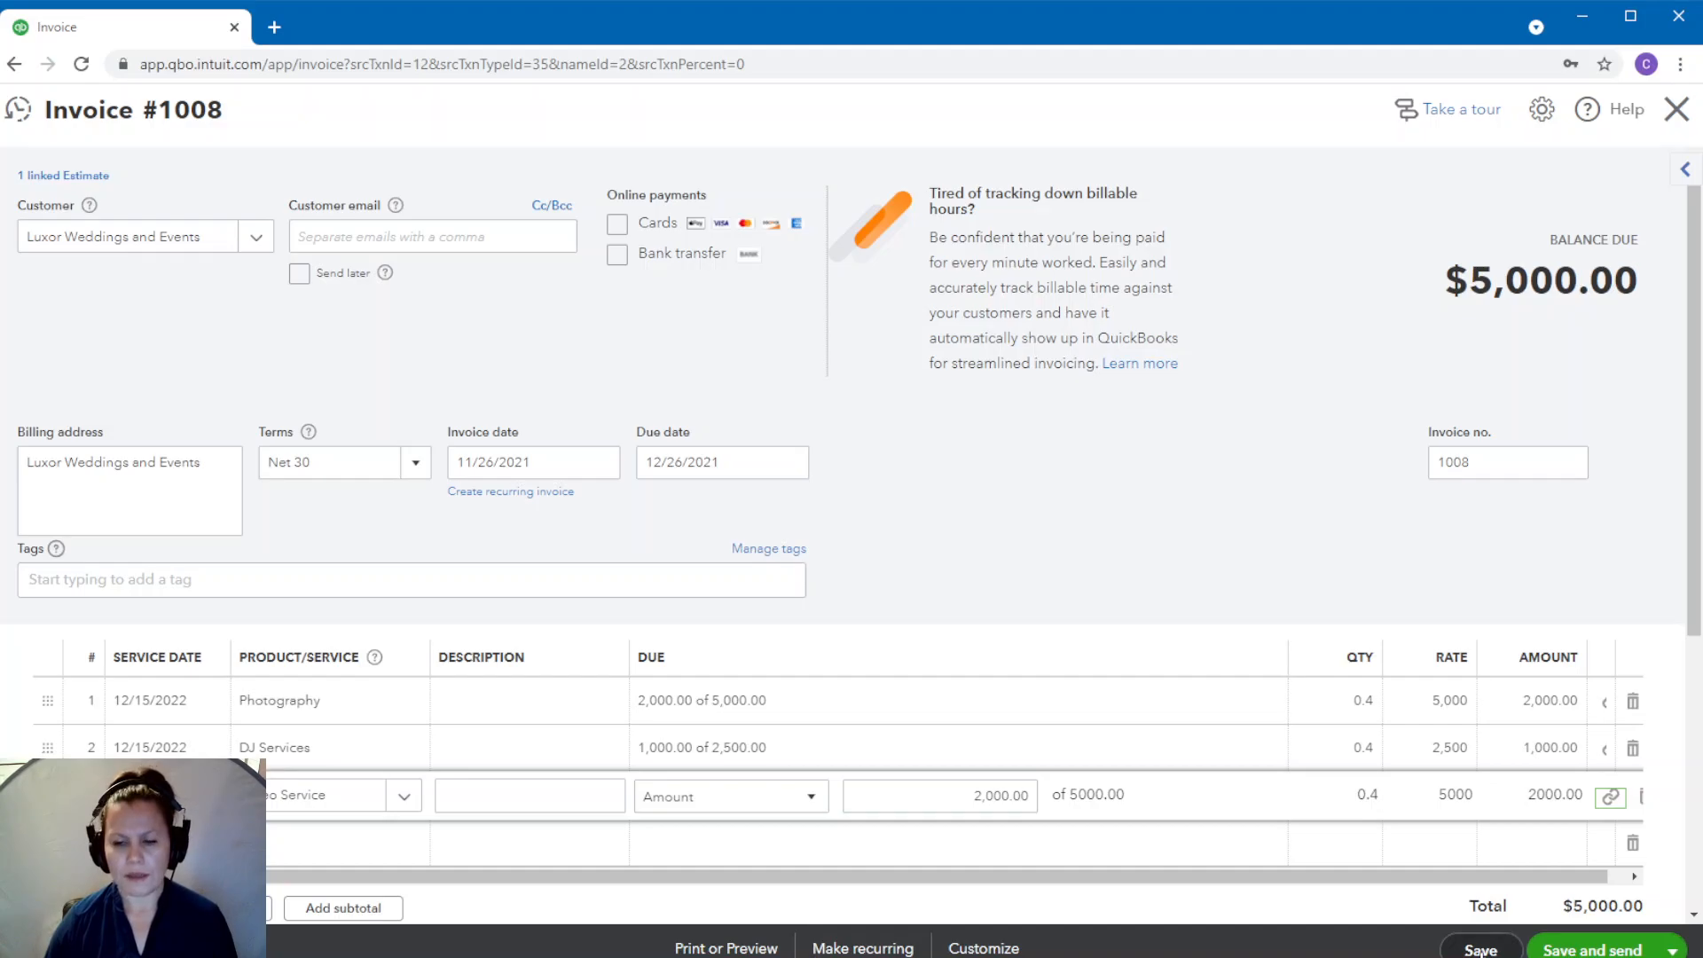
click(1550, 949)
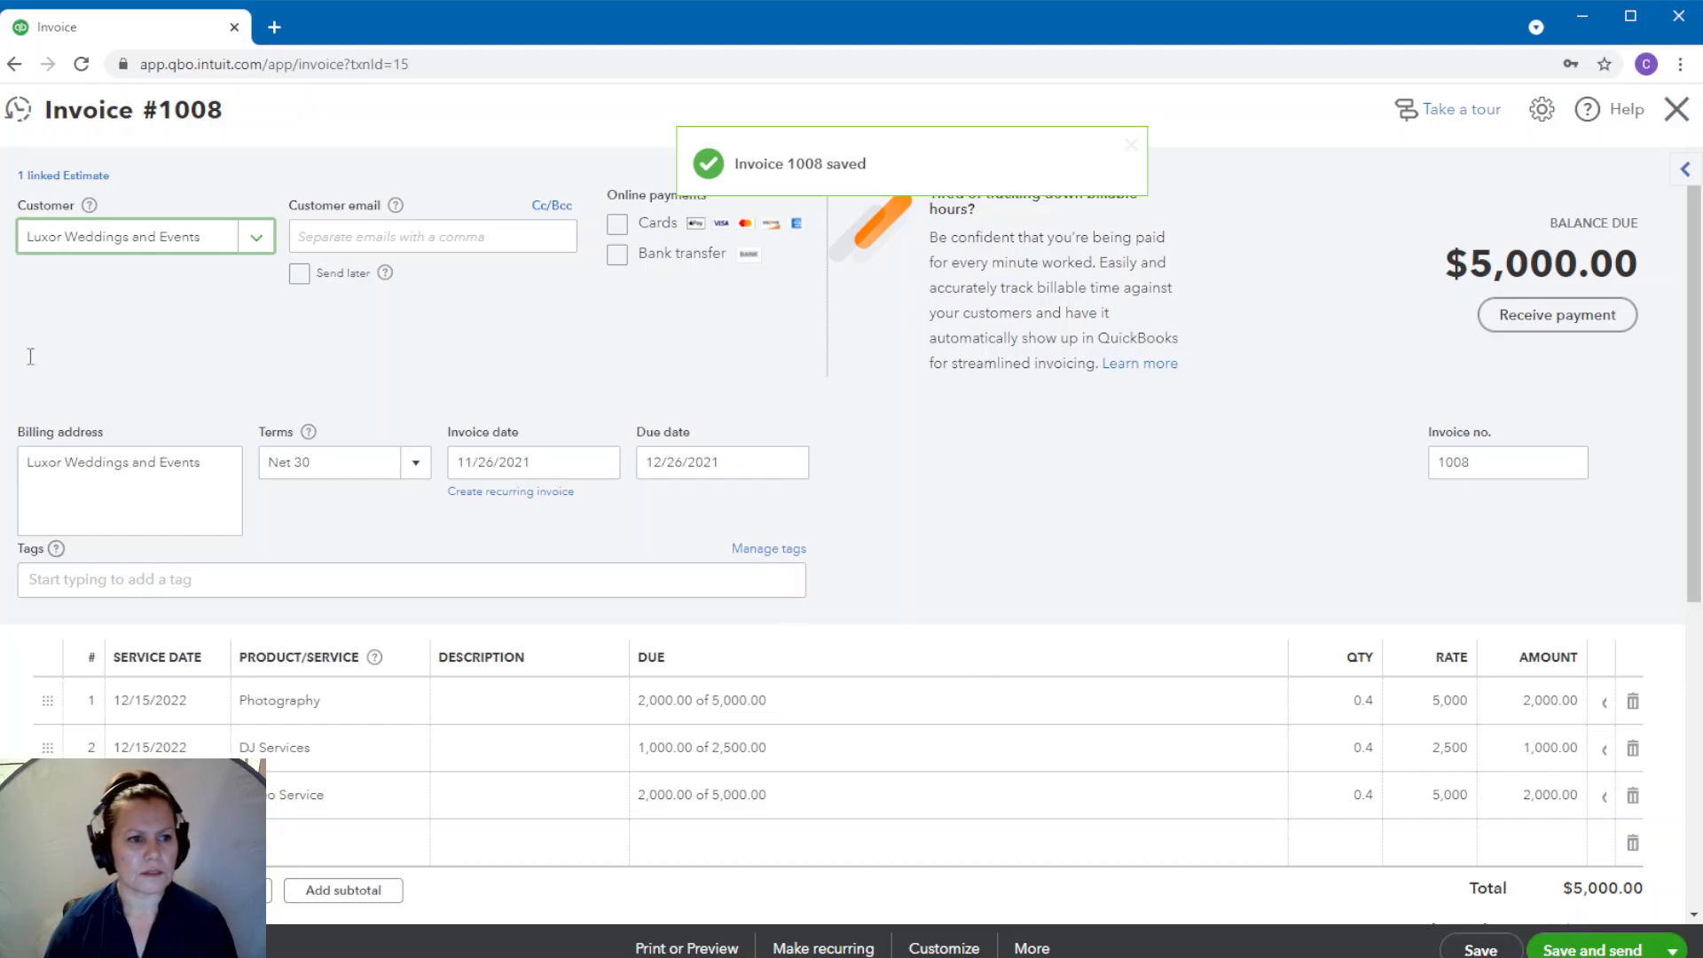
- Return to the linked estimate and open the $2,500.00 invoice from its linked transactions
click(60, 176)
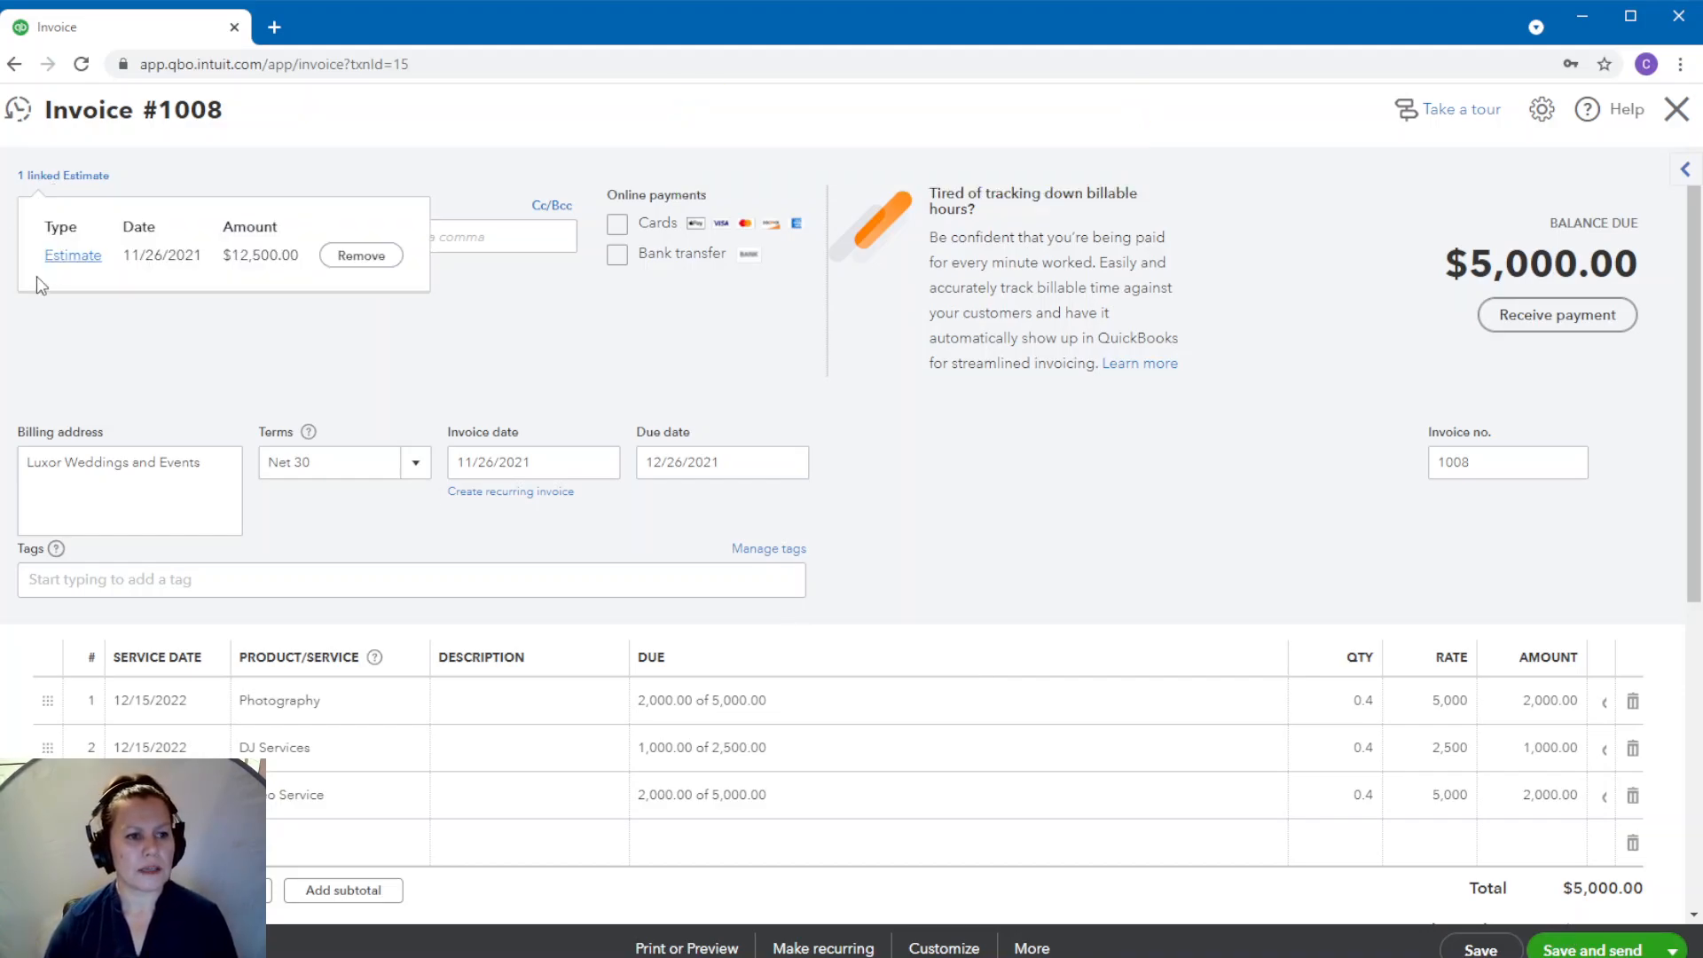
click(60, 257)
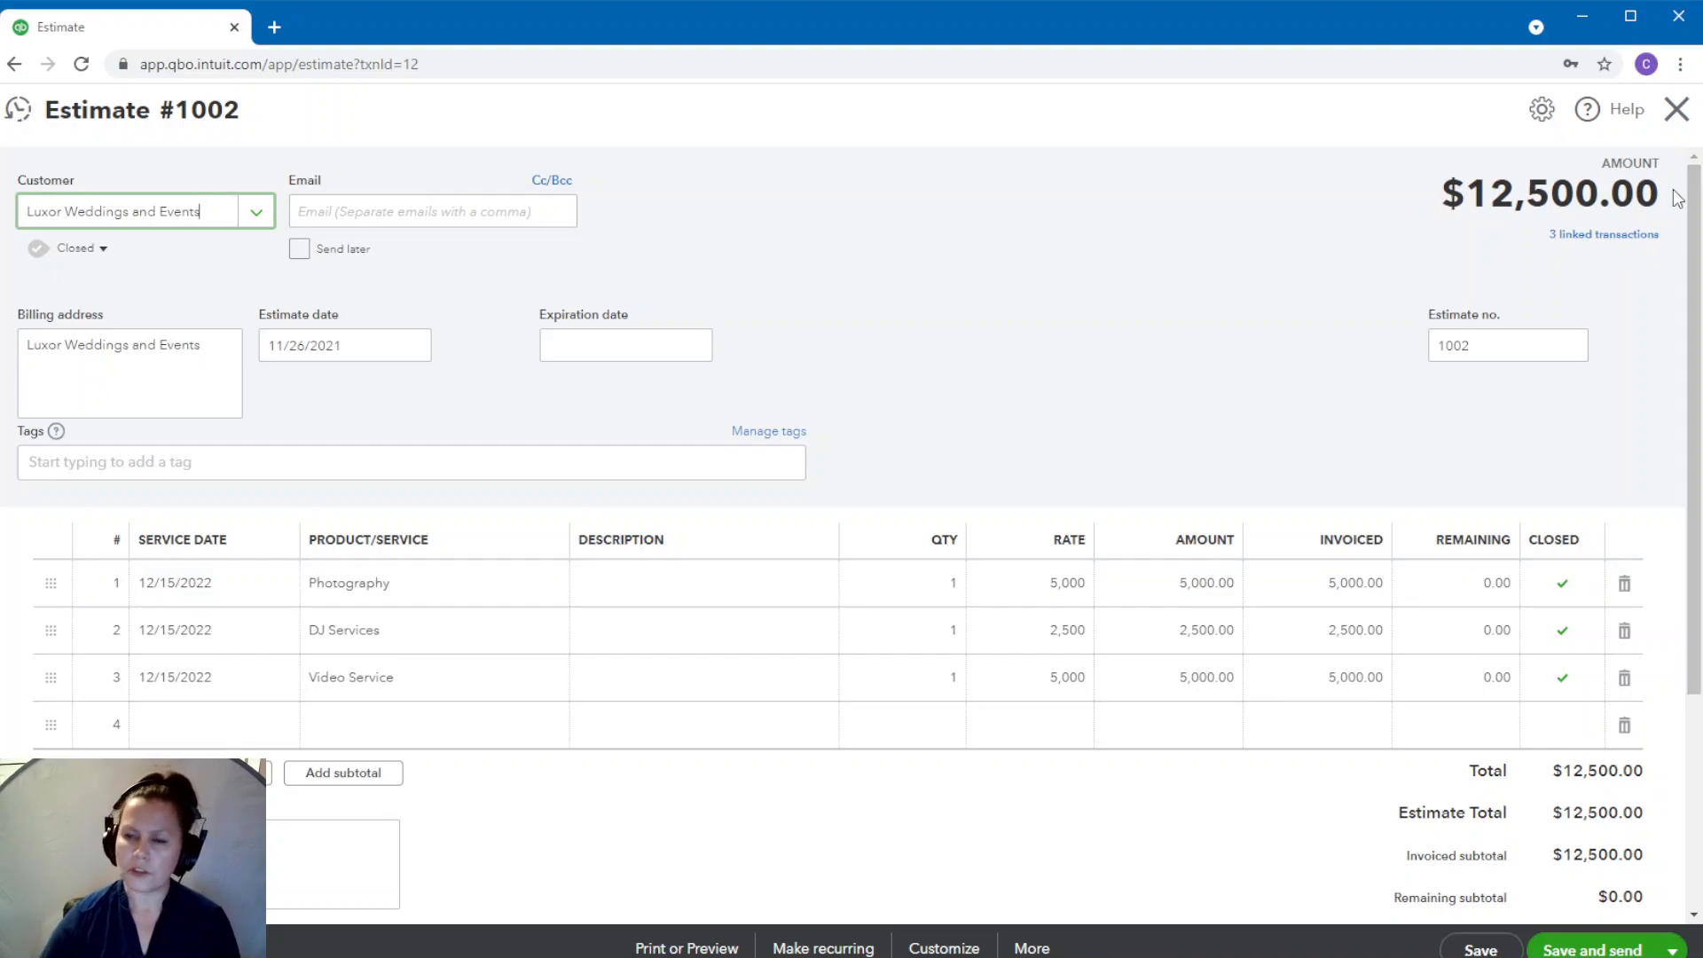
click(1596, 245)
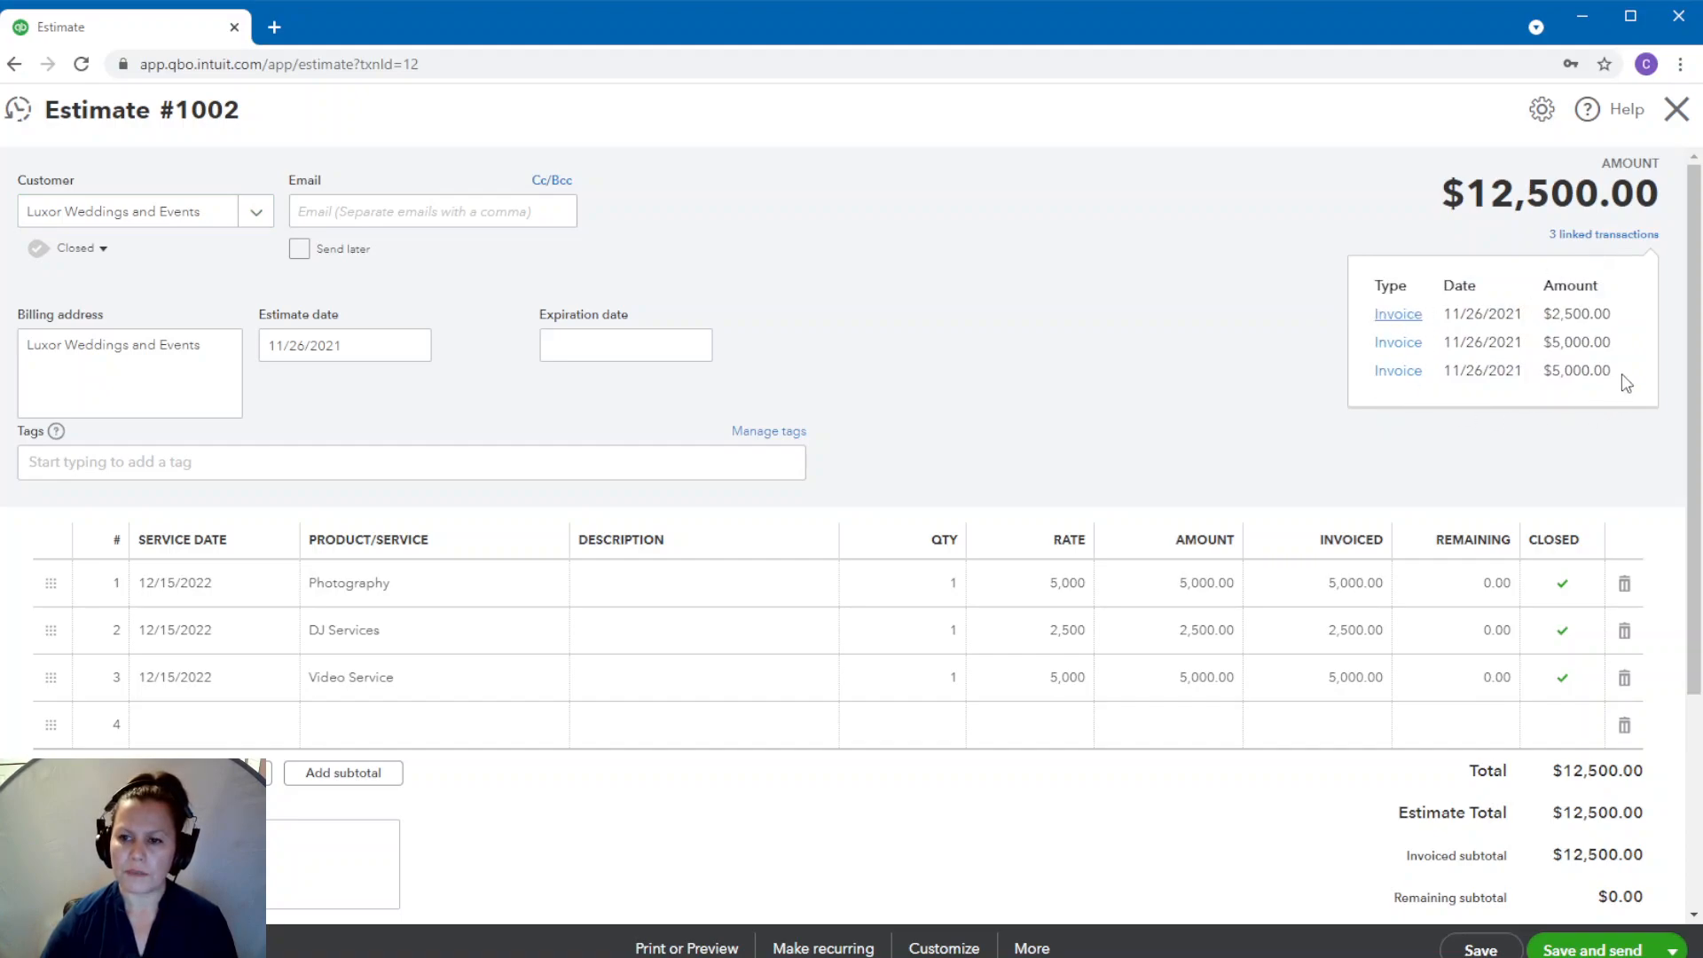
click(1409, 316)
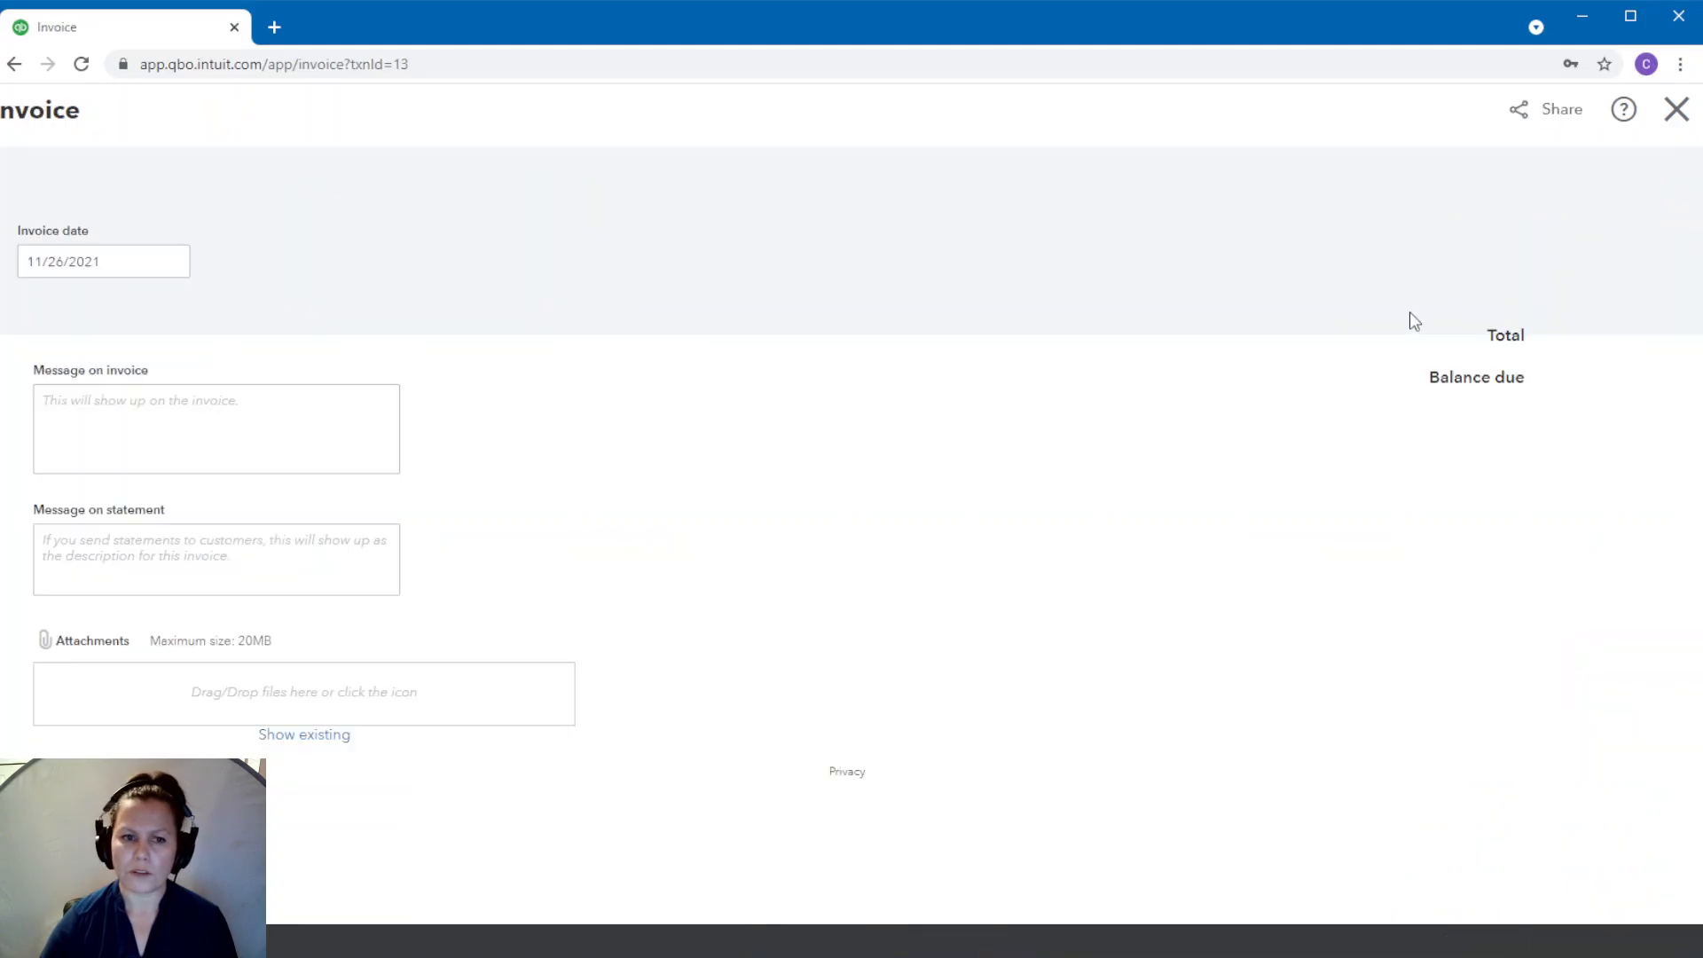